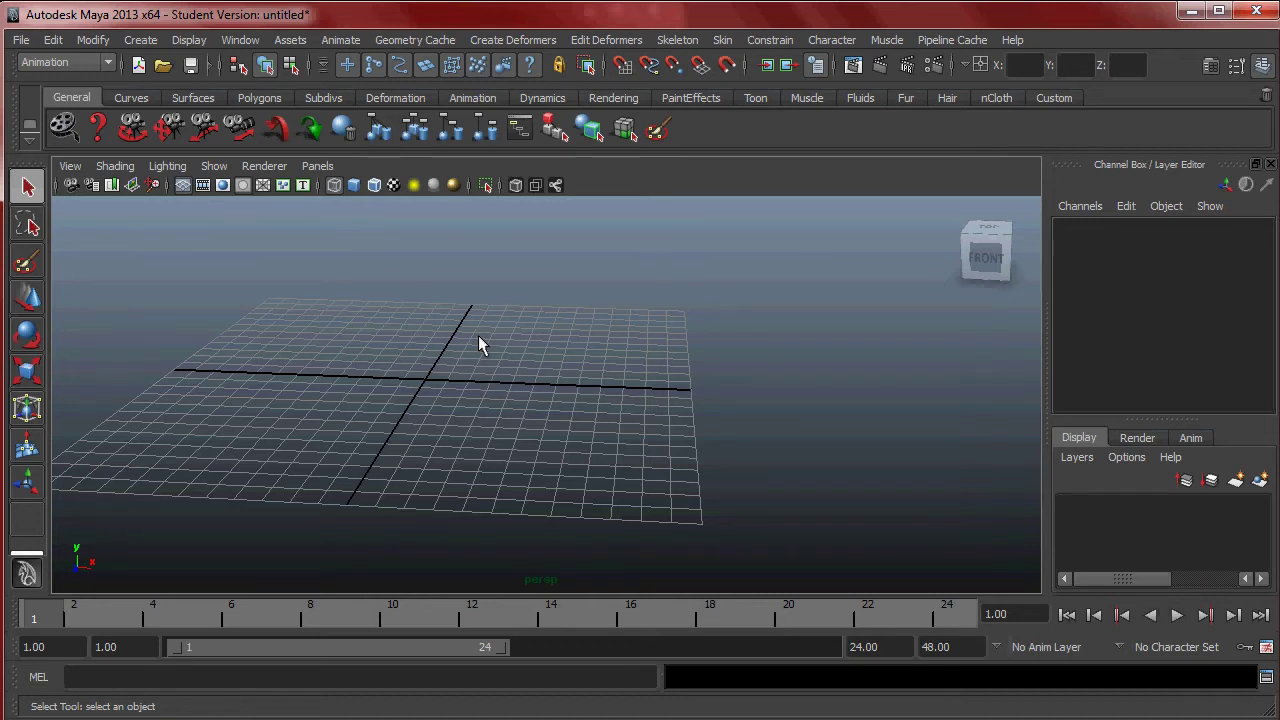
# Create a brick-shaped polygon cube near the centre of the grid and display it shaded
pyautogui.keyDown('alt'); pyautogui.moveTo(428, 378); pyautogui.dragTo(605, 358); pyautogui.keyUp('alt')
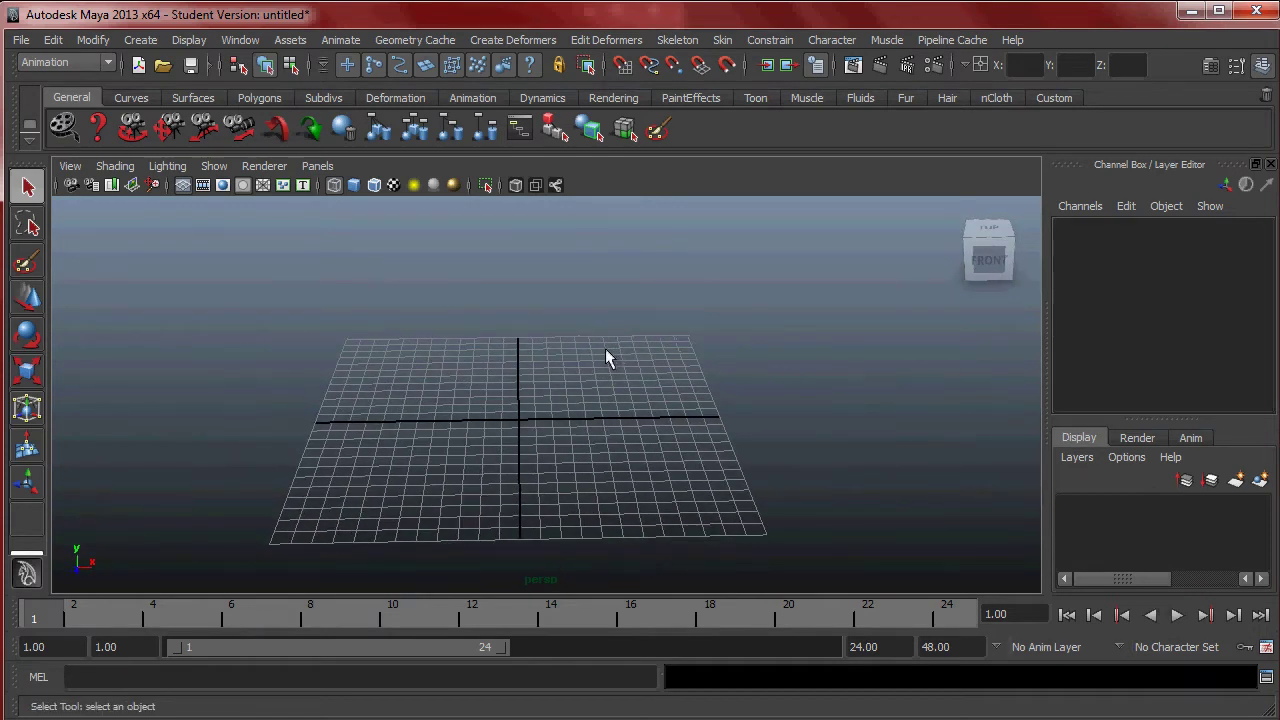
pyautogui.click(140, 40)
pyautogui.moveTo(270, 88)
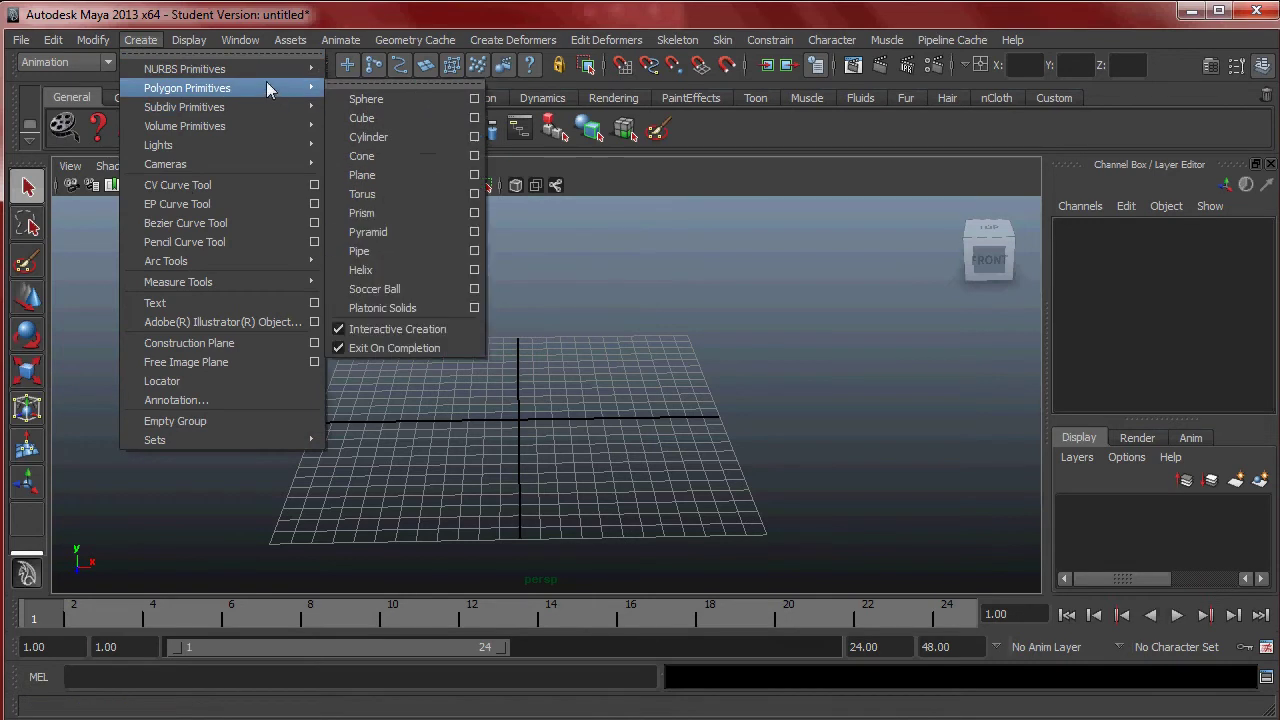
pyautogui.click(362, 118)
pyautogui.moveTo(549, 349)
pyautogui.keyDown('alt'); pyautogui.mouseDown()
pyautogui.moveTo(472, 427)
pyautogui.moveTo(694, 306)
pyautogui.moveTo(586, 380)
pyautogui.moveTo(614, 434)
pyautogui.moveTo(608, 494)
pyautogui.moveTo(623, 506)
pyautogui.moveTo(631, 474)
pyautogui.moveTo(608, 432)
pyautogui.moveTo(563, 414)
pyautogui.moveTo(555, 370)
pyautogui.mouseUp(); pyautogui.keyUp('alt')
pyautogui.moveTo(555, 370); pyautogui.dragTo(541, 282)
pyautogui.press('q')
pyautogui.press('5')
pyautogui.moveTo(651, 337)
pyautogui.keyDown('alt'); pyautogui.mouseDown()
pyautogui.moveTo(634, 323)
pyautogui.moveTo(646, 371)
pyautogui.moveTo(700, 400)
pyautogui.moveTo(650, 368)
pyautogui.mouseUp(); pyautogui.keyUp('alt')
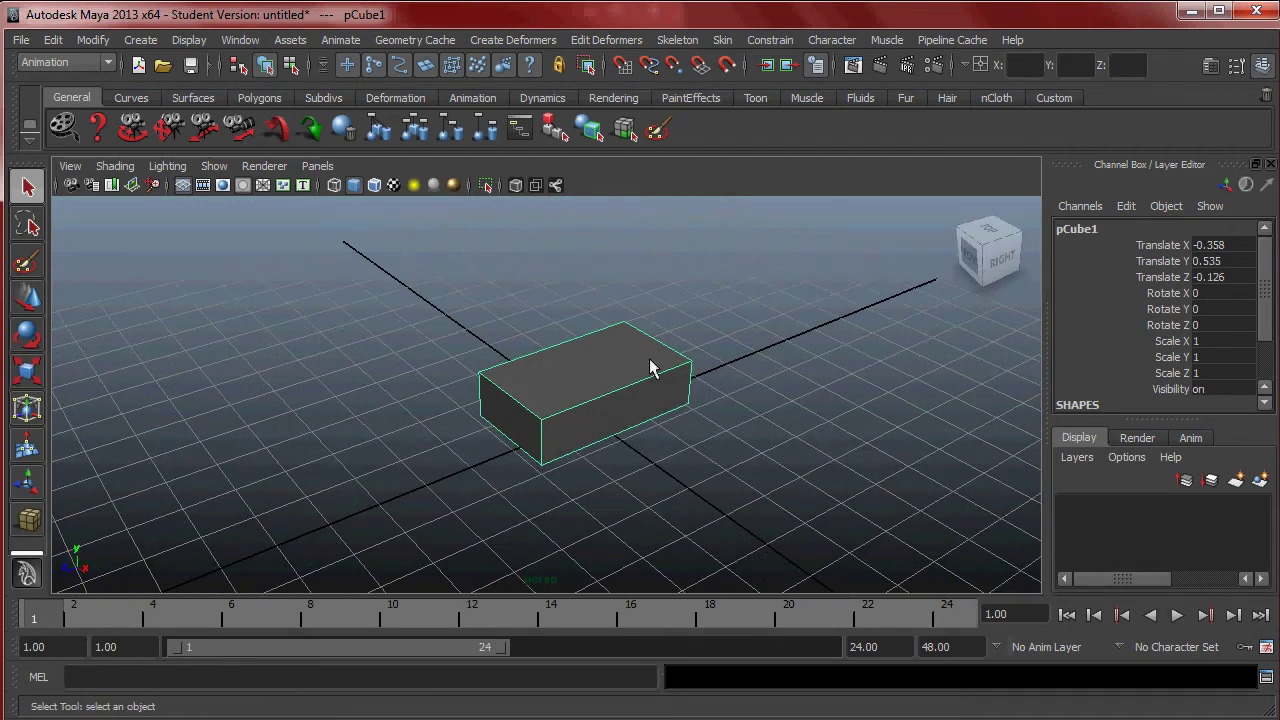
pyautogui.keyDown('alt'); pyautogui.moveTo(589, 343); pyautogui.dragTo(626, 358); pyautogui.keyUp('alt')
pyautogui.keyDown('alt'); pyautogui.moveTo(626, 358); pyautogui.dragTo(771, 414, button='right'); pyautogui.keyUp('alt')
pyautogui.keyDown('alt'); pyautogui.moveTo(771, 414); pyautogui.dragTo(817, 414); pyautogui.keyUp('alt')
pyautogui.keyDown('alt'); pyautogui.moveTo(817, 414); pyautogui.dragTo(729, 371, button='right'); pyautogui.keyUp('alt')
pyautogui.keyDown('alt'); pyautogui.moveTo(729, 371); pyautogui.dragTo(697, 362); pyautogui.keyUp('alt')
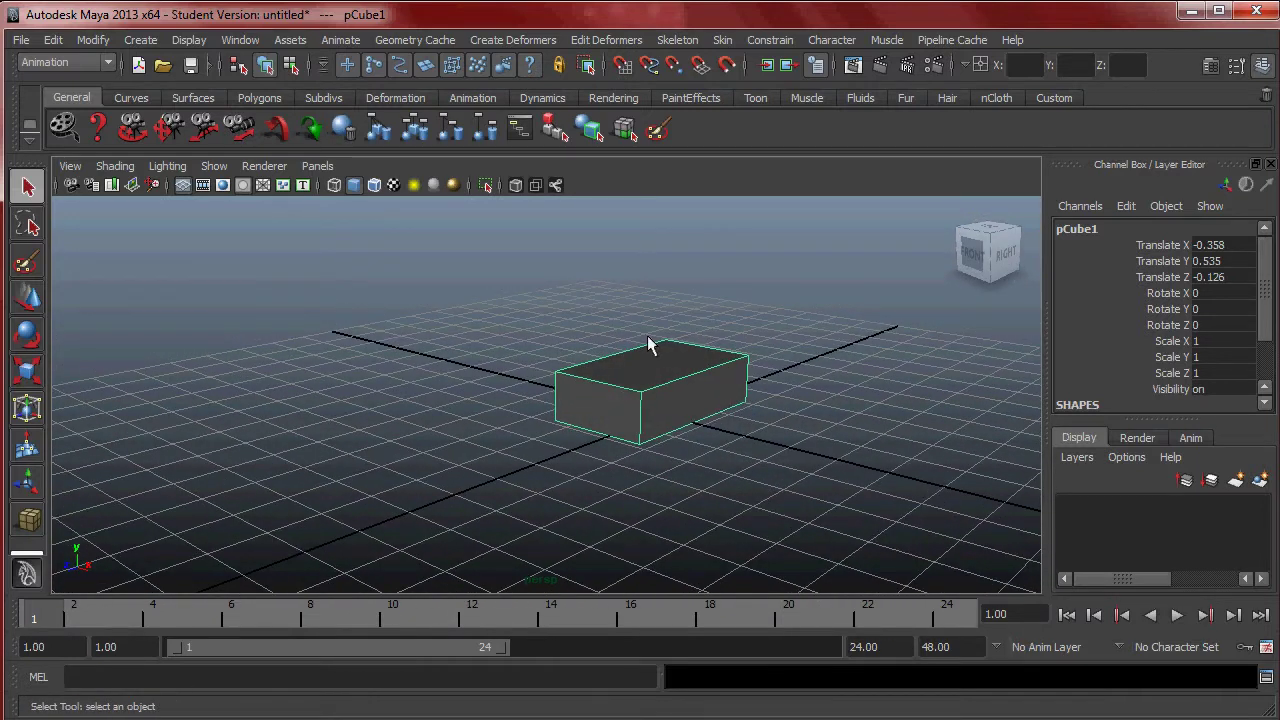
pyautogui.keyDown('alt'); pyautogui.moveTo(580, 323); pyautogui.dragTo(718, 371); pyautogui.keyUp('alt')
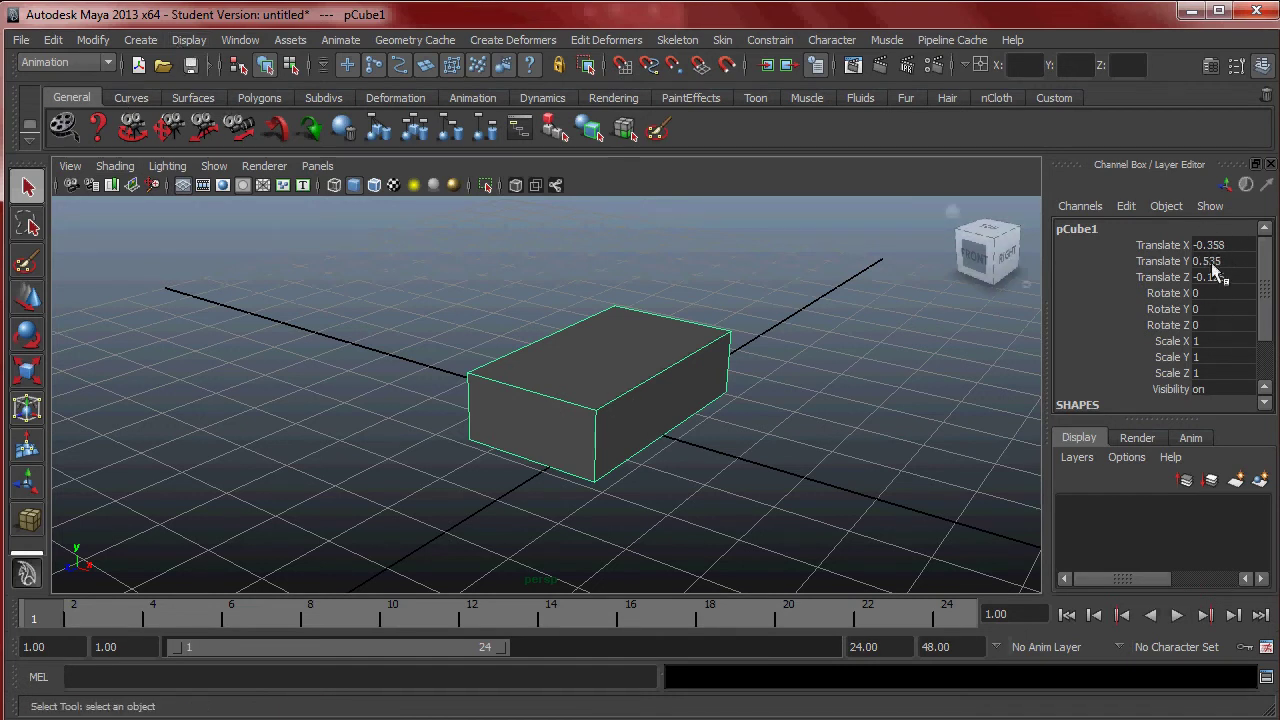
pyautogui.click(1263, 65)
pyautogui.click(1263, 65)
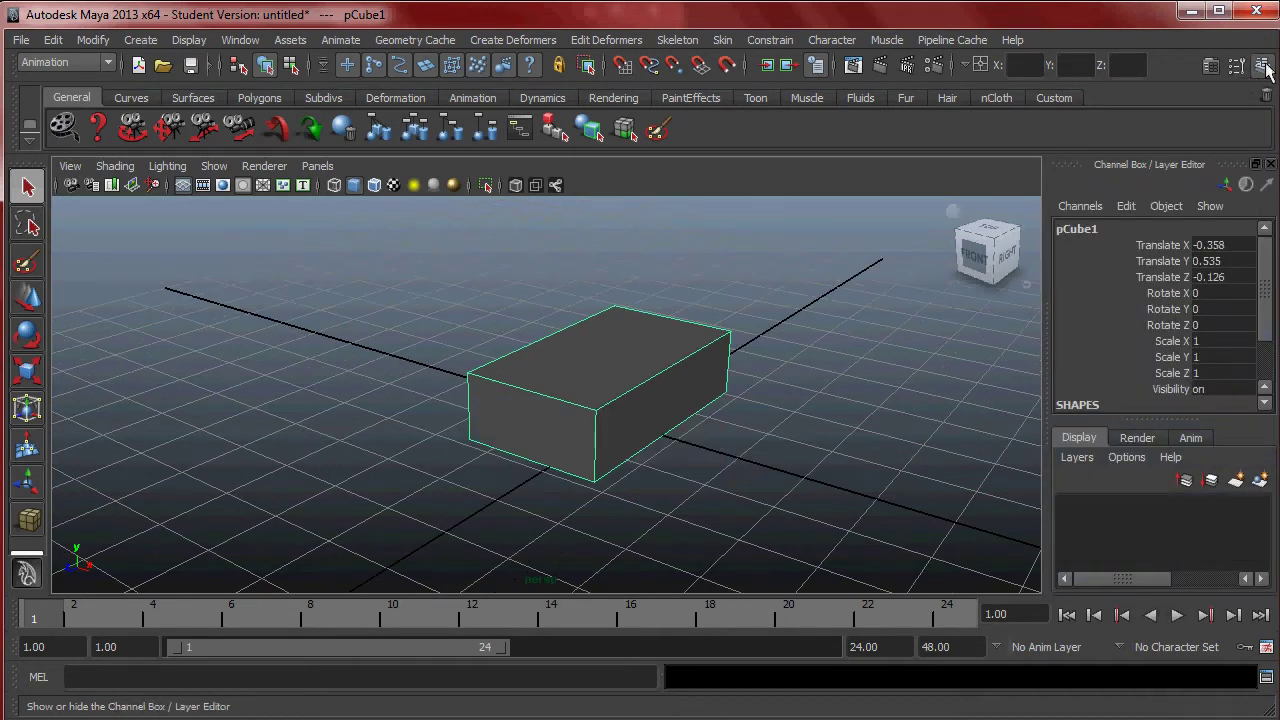
pyautogui.click(1264, 66)
pyautogui.click(1264, 66)
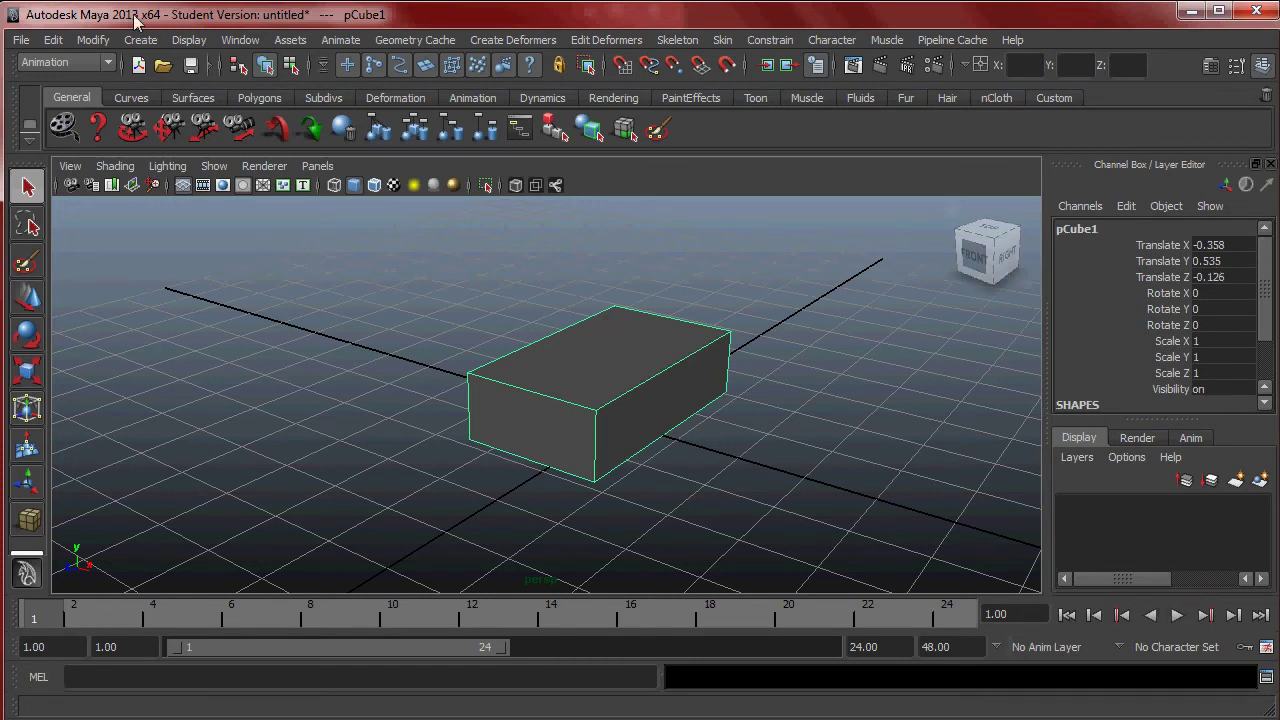
# Reset the transformations of the cube so that it sits at the origin
pyautogui.click(185, 39)
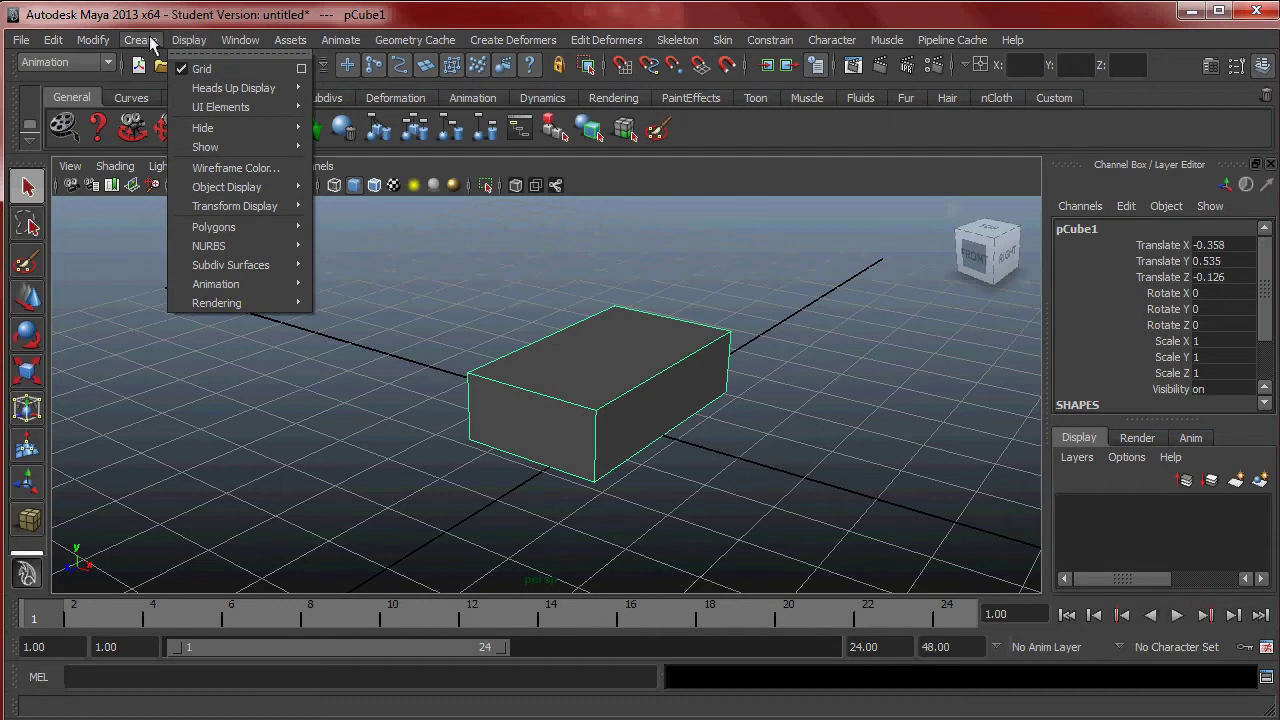
pyautogui.moveTo(92, 38)
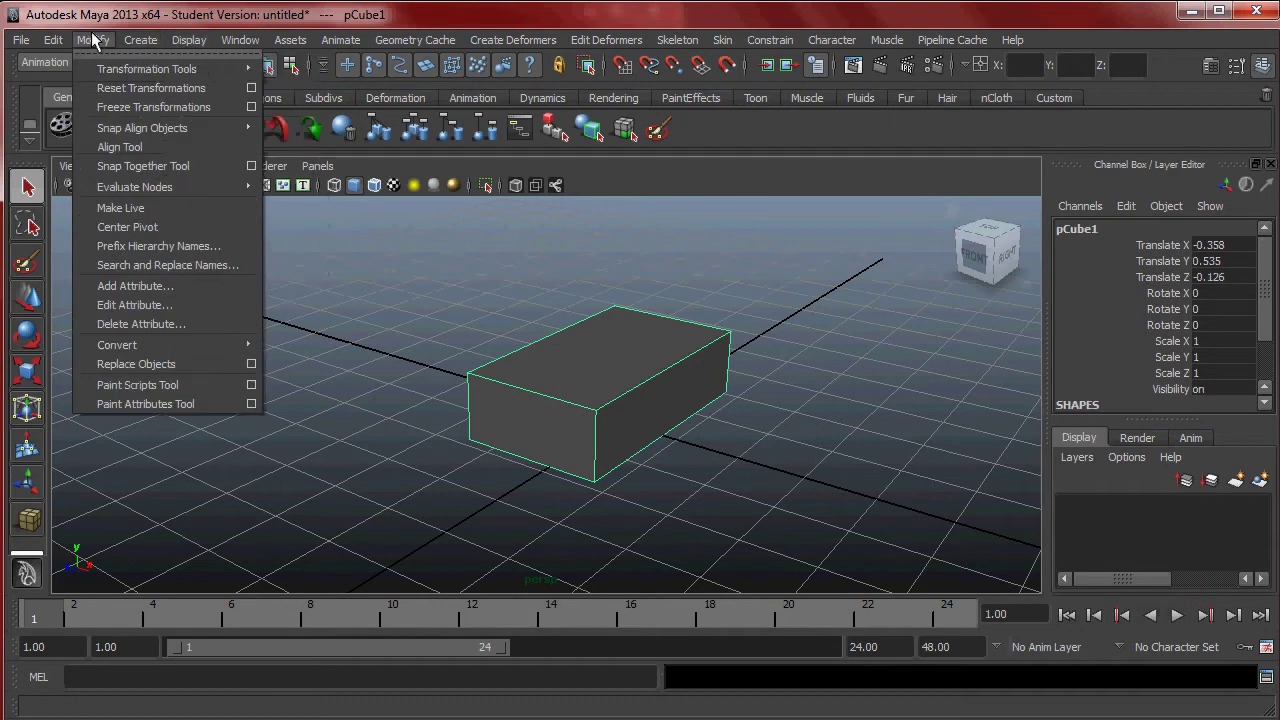
pyautogui.click(149, 87)
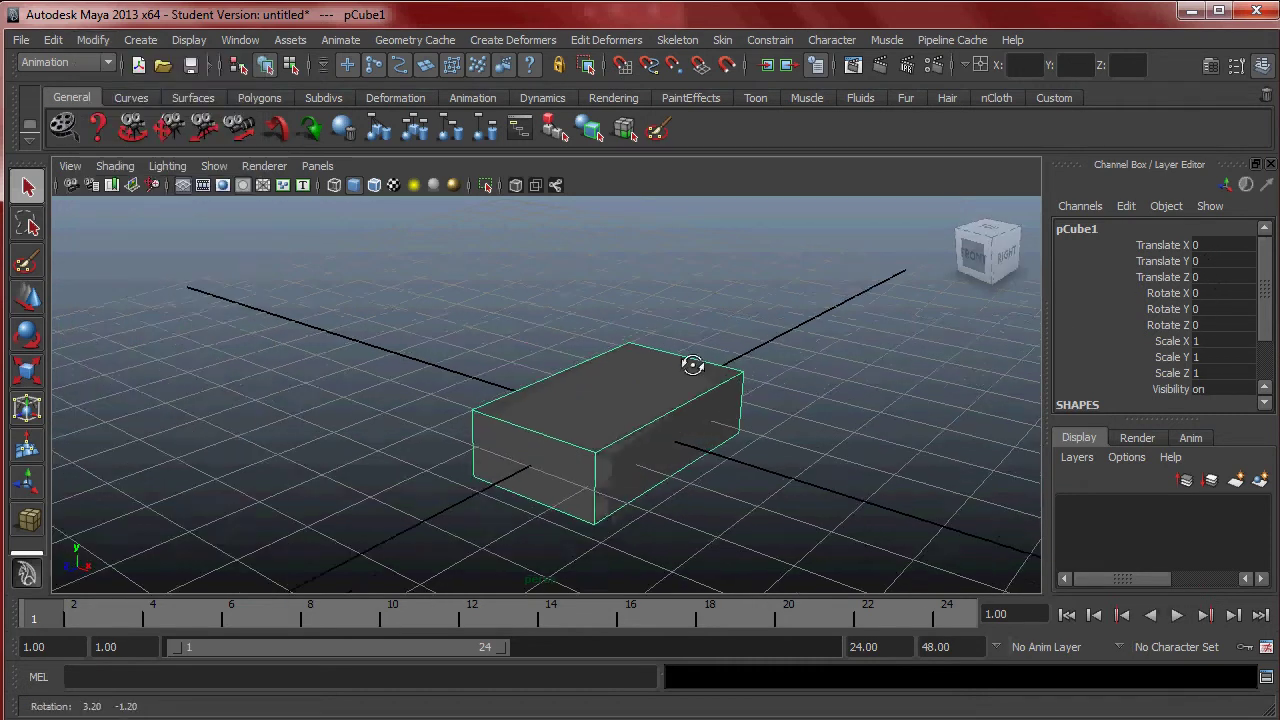
pyautogui.keyDown('alt'); pyautogui.moveTo(716, 366); pyautogui.dragTo(666, 354); pyautogui.keyUp('alt')
# Open the Outliner beside the model and rename the cube as brick_mesh_001
pyautogui.click(255, 39)
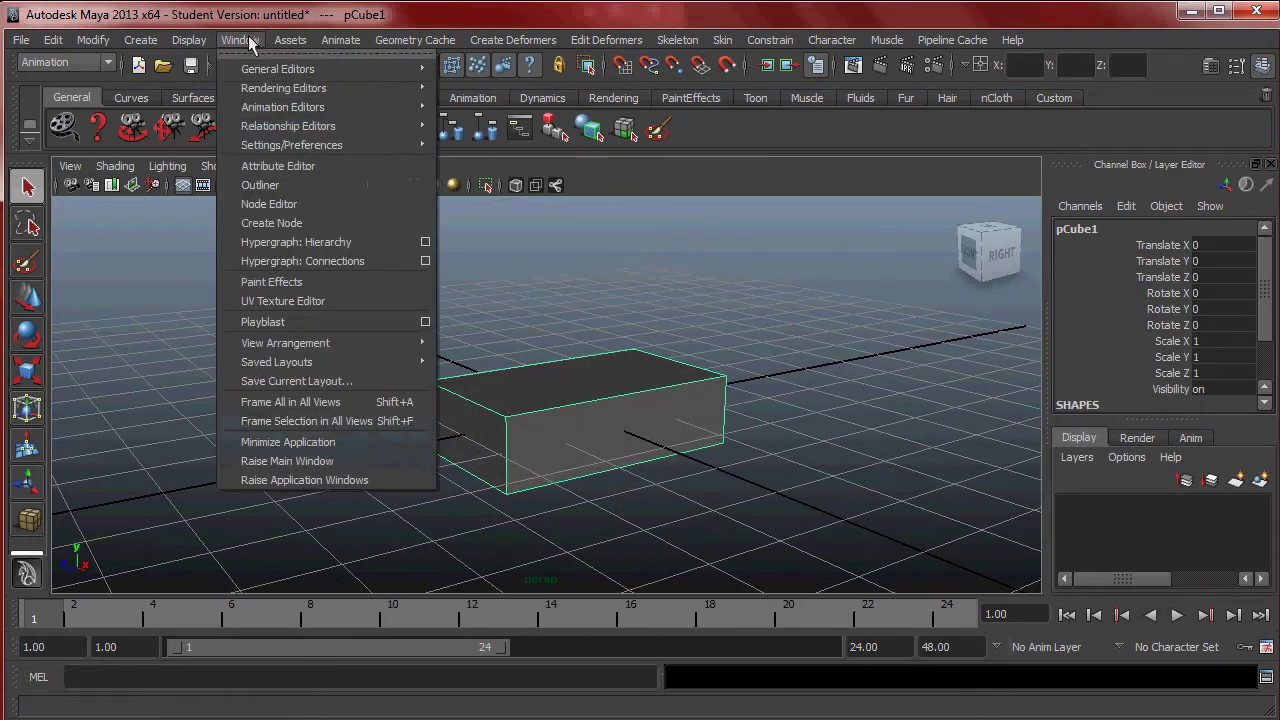
pyautogui.click(311, 185)
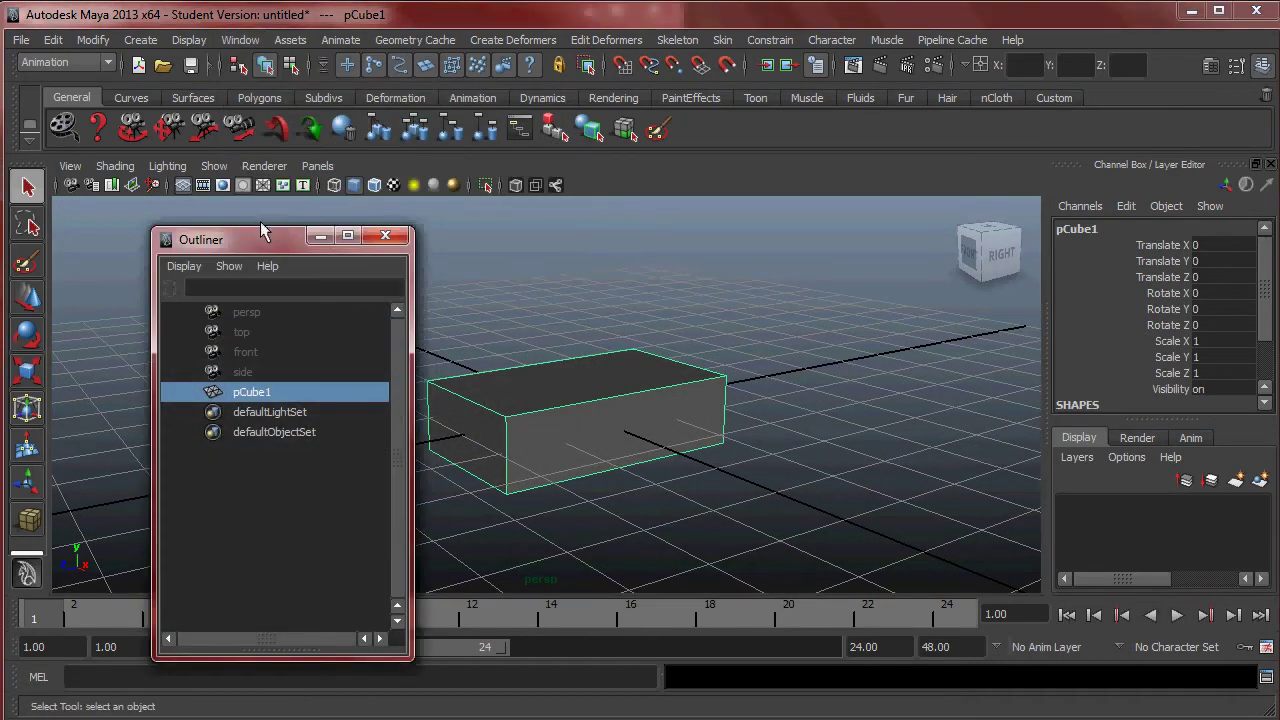
pyautogui.moveTo(268, 246); pyautogui.dragTo(124, 168)
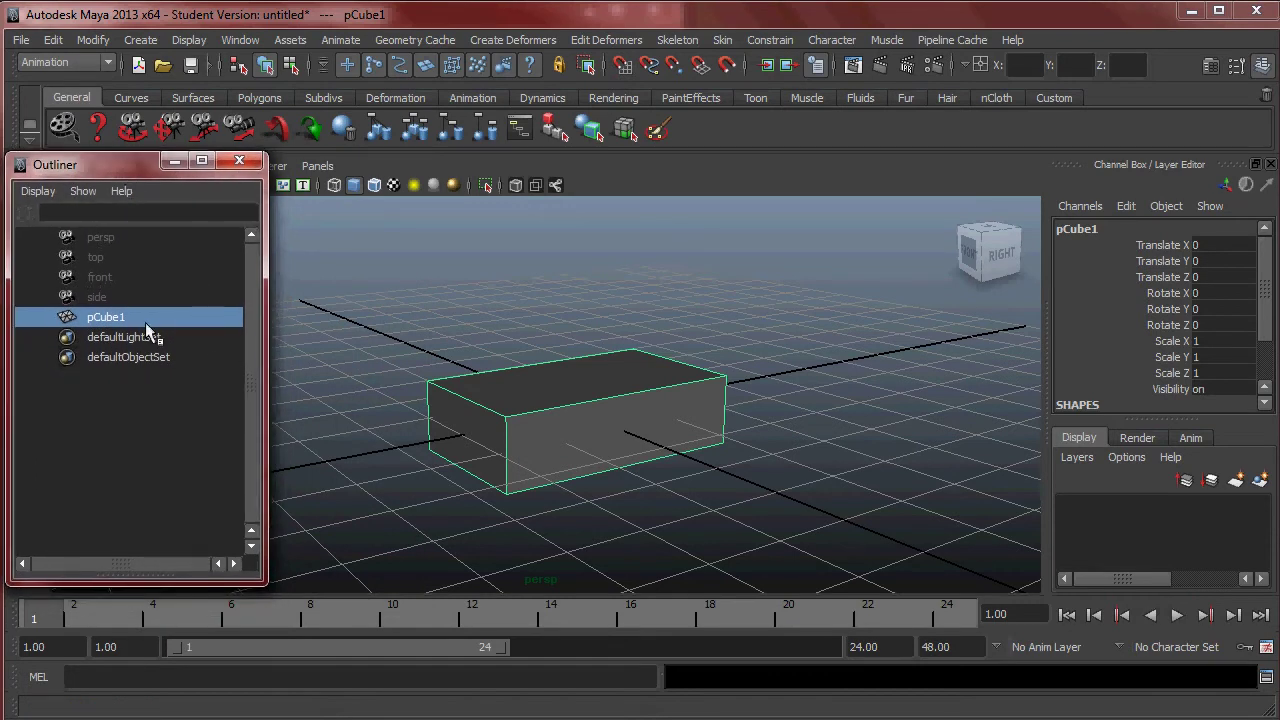
pyautogui.doubleClick(118, 320)
pyautogui.write('brick_mesh_')
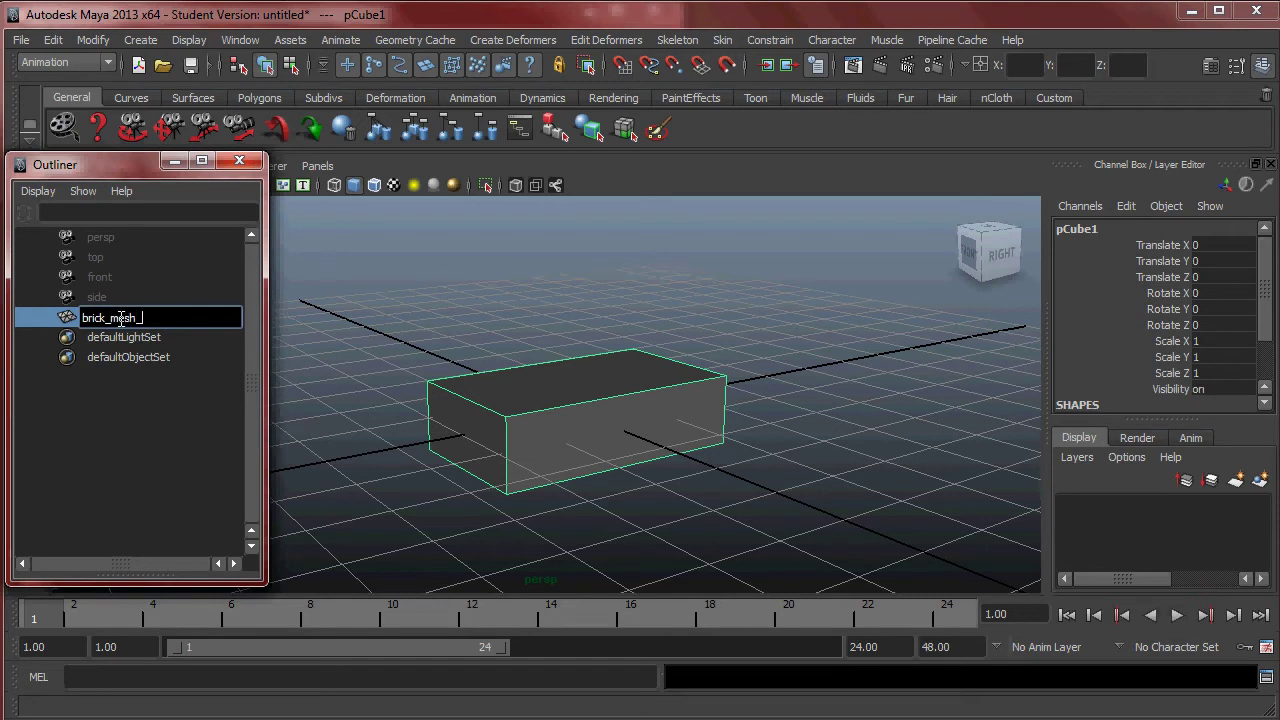
pyautogui.write('001')
pyautogui.press('Return')
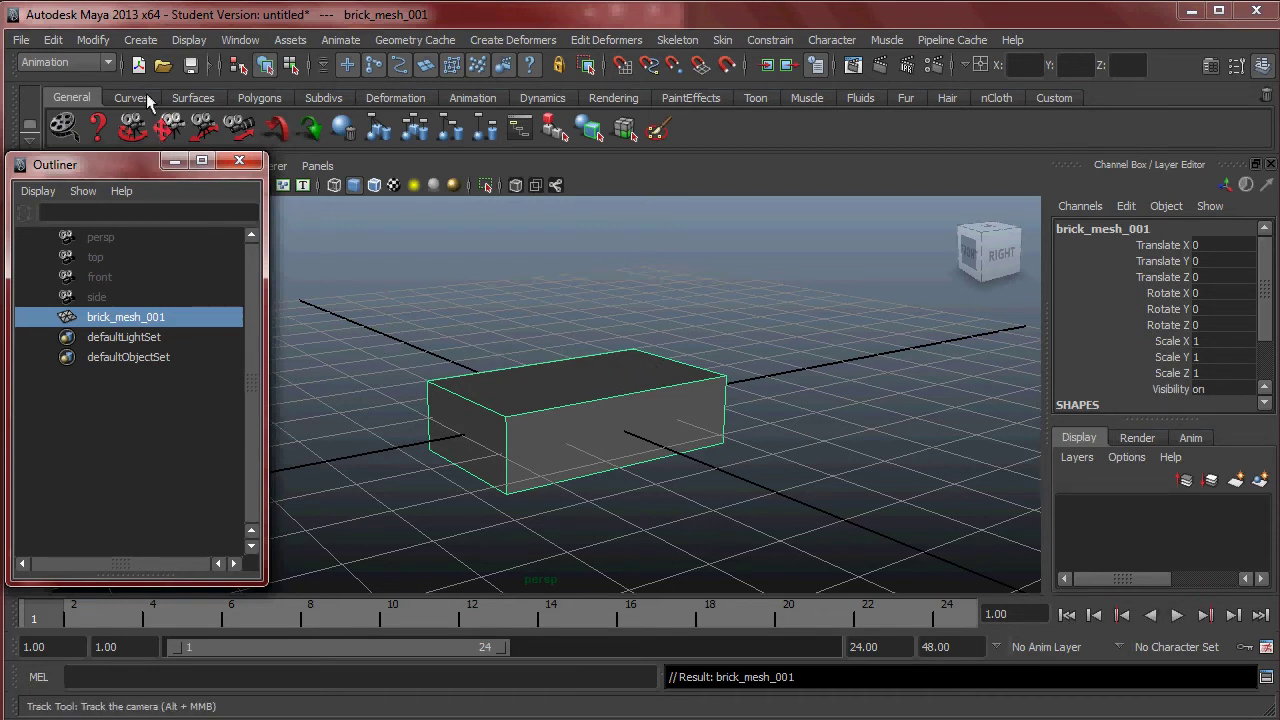
# Draw a NURBS square on the grid, overlapping the brick as seen from above
pyautogui.click(140, 39)
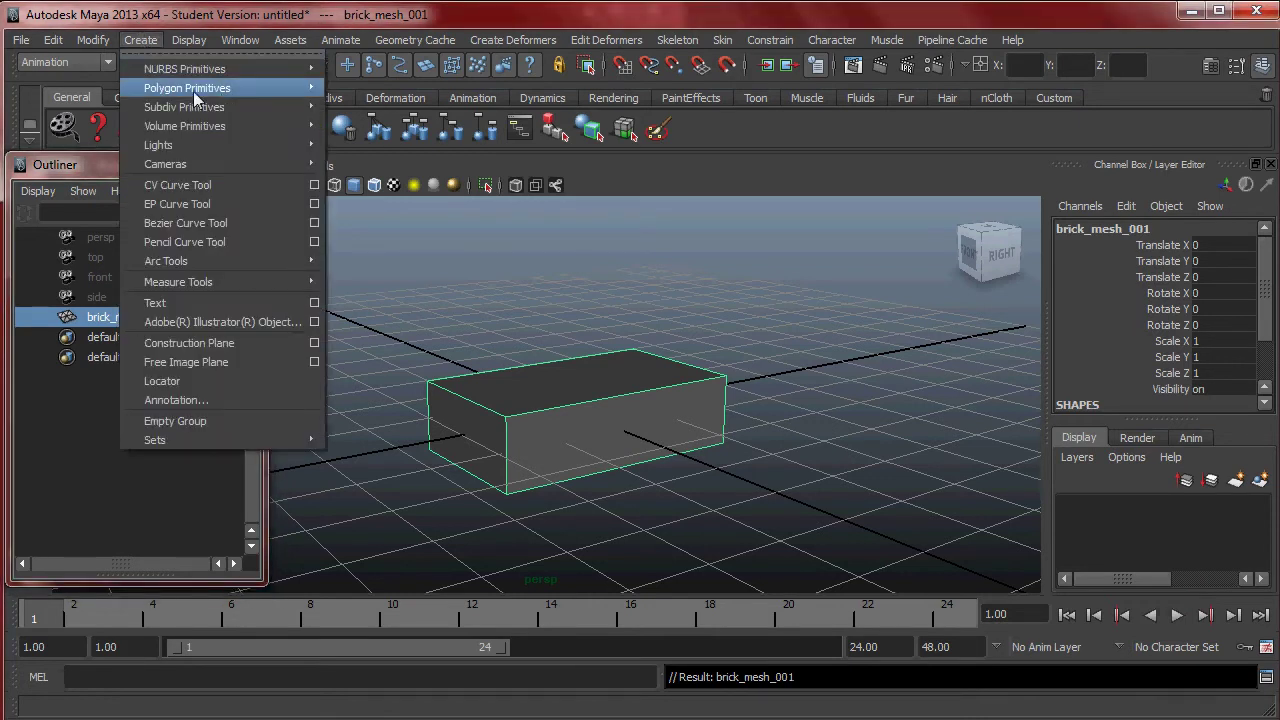
pyautogui.moveTo(221, 71)
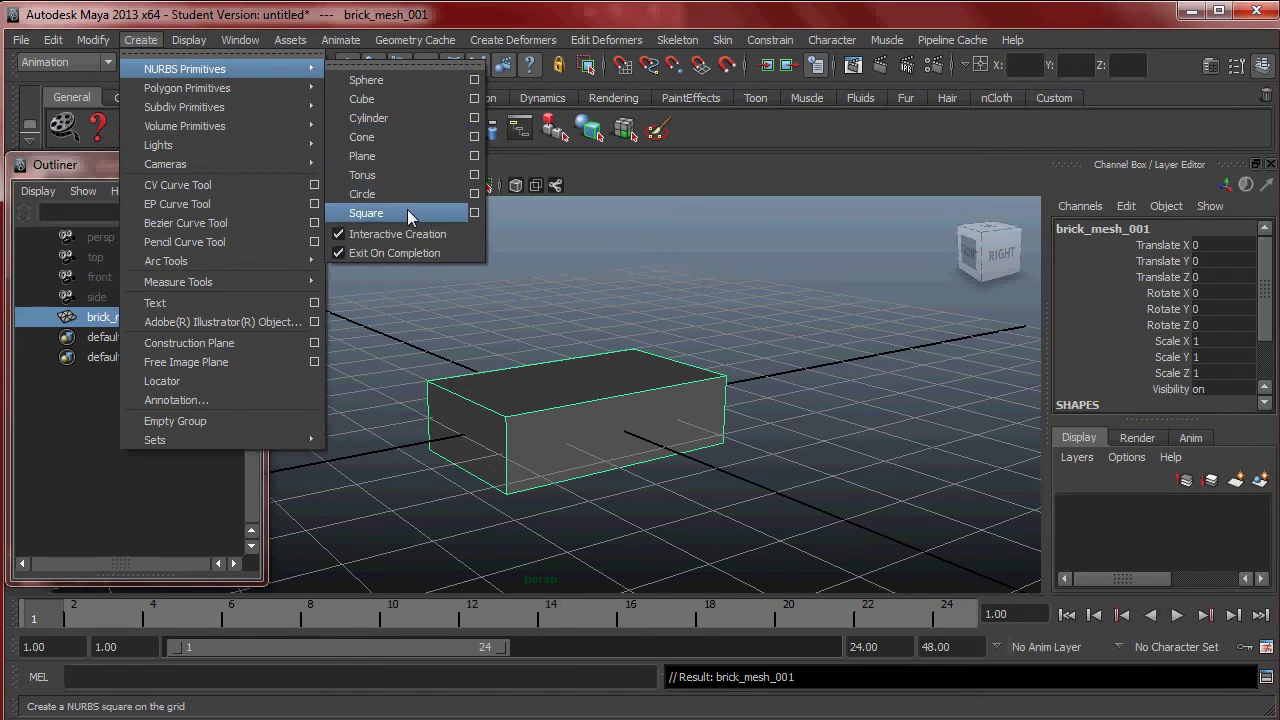
pyautogui.click(407, 211)
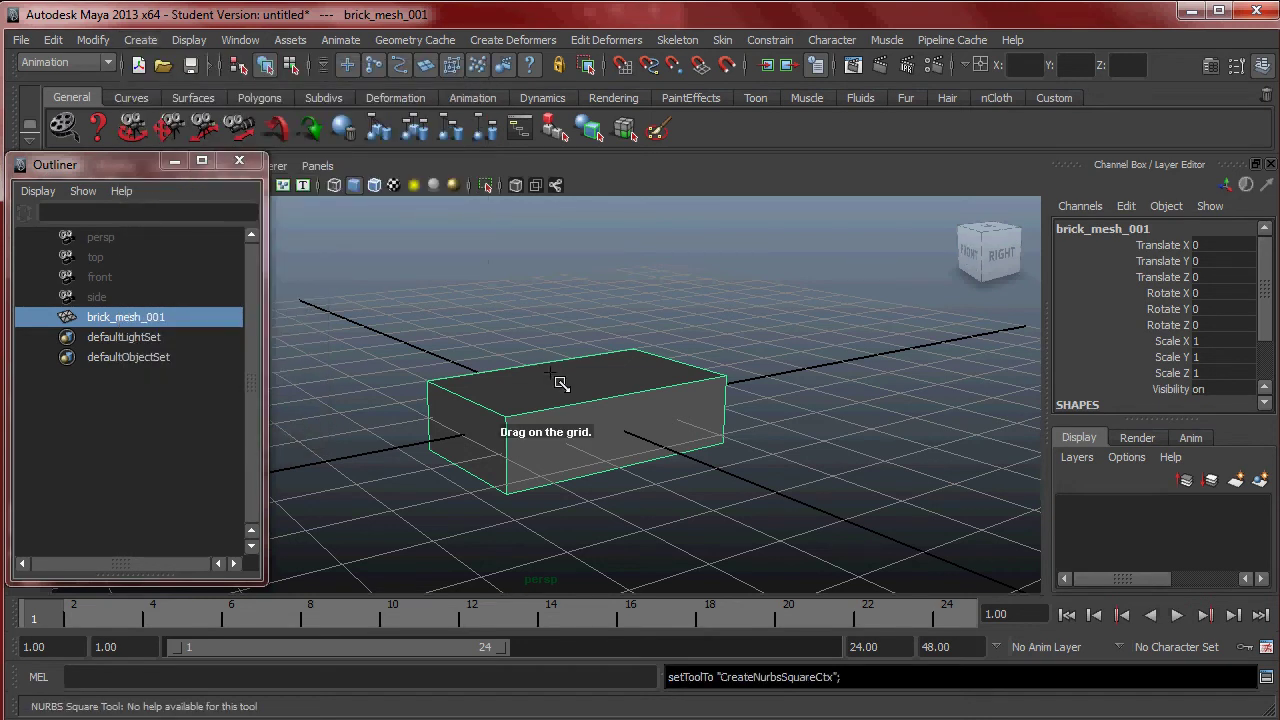
pyautogui.keyDown('alt'); pyautogui.moveTo(615, 425); pyautogui.dragTo(590, 555); pyautogui.keyUp('alt')
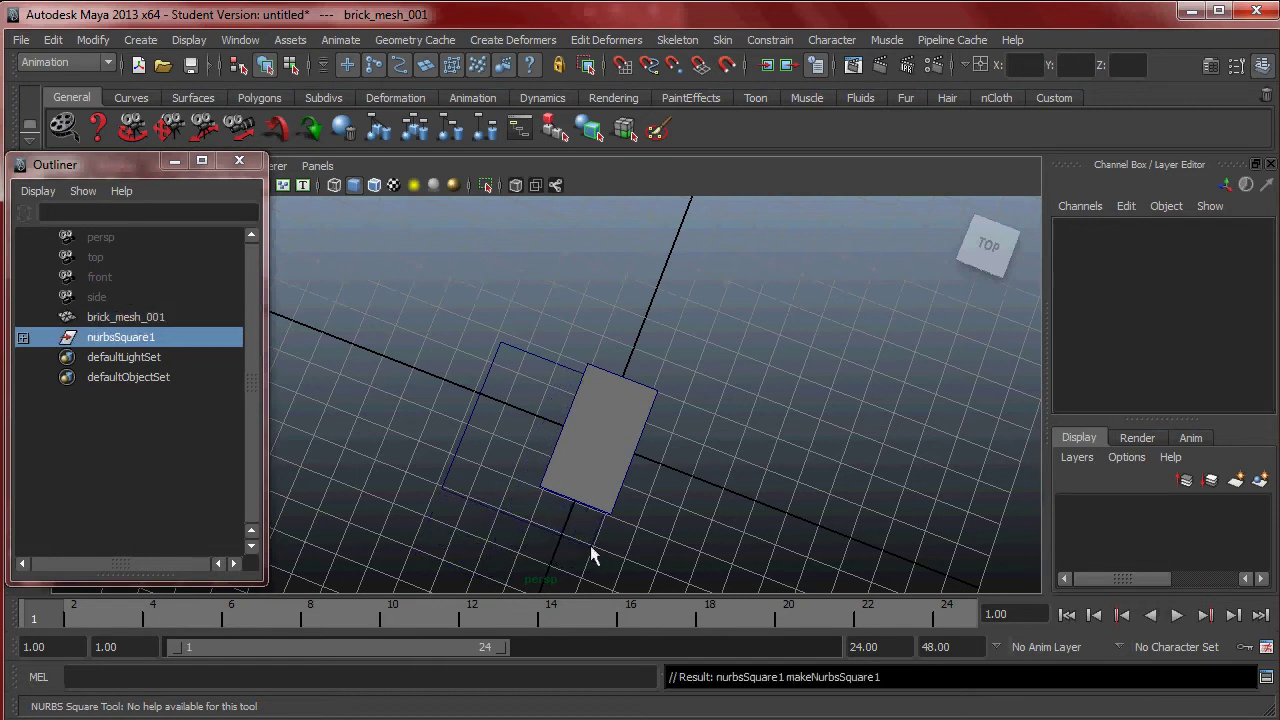
# Select the separate side curves that make up the NURBS square and expand its hierarchy in the Outliner
pyautogui.press('q')
pyautogui.click(530, 362)
pyautogui.click(482, 398)
pyautogui.click(480, 402)
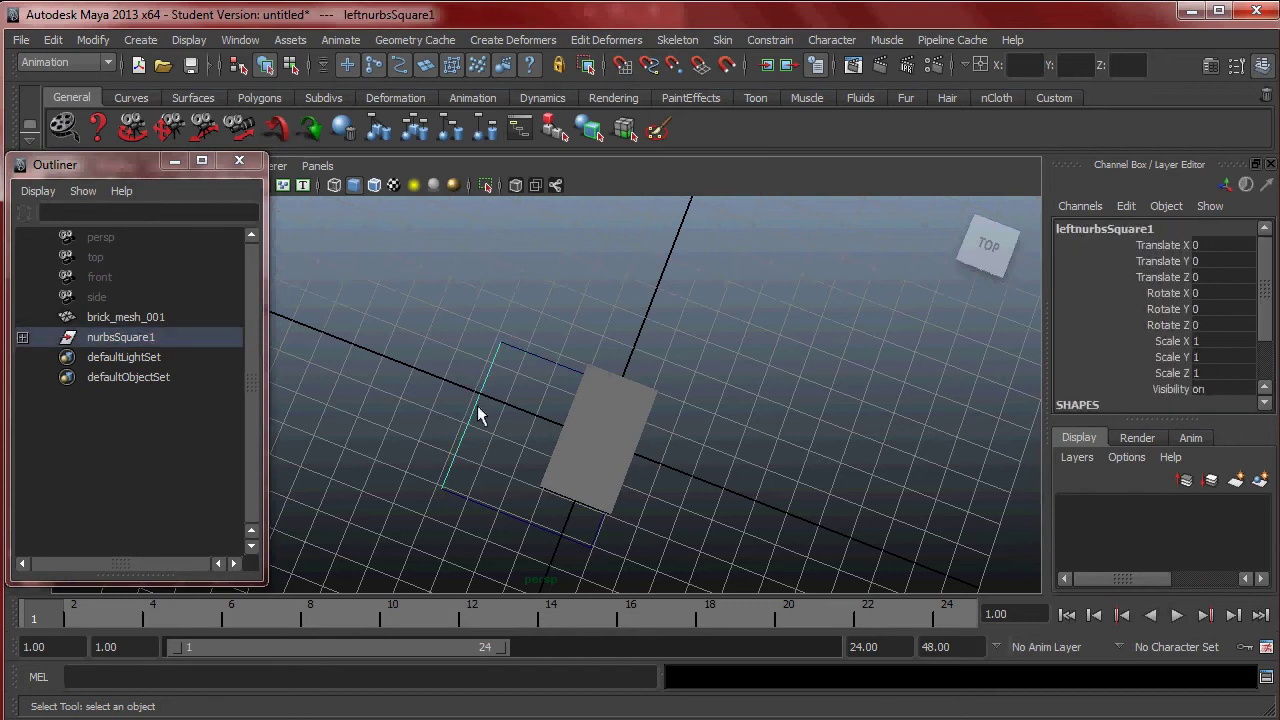
pyautogui.keyDown('shift'); pyautogui.click(529, 510); pyautogui.keyUp('shift')
pyautogui.moveTo(455, 493); pyautogui.dragTo(493, 530)
pyautogui.click(476, 430)
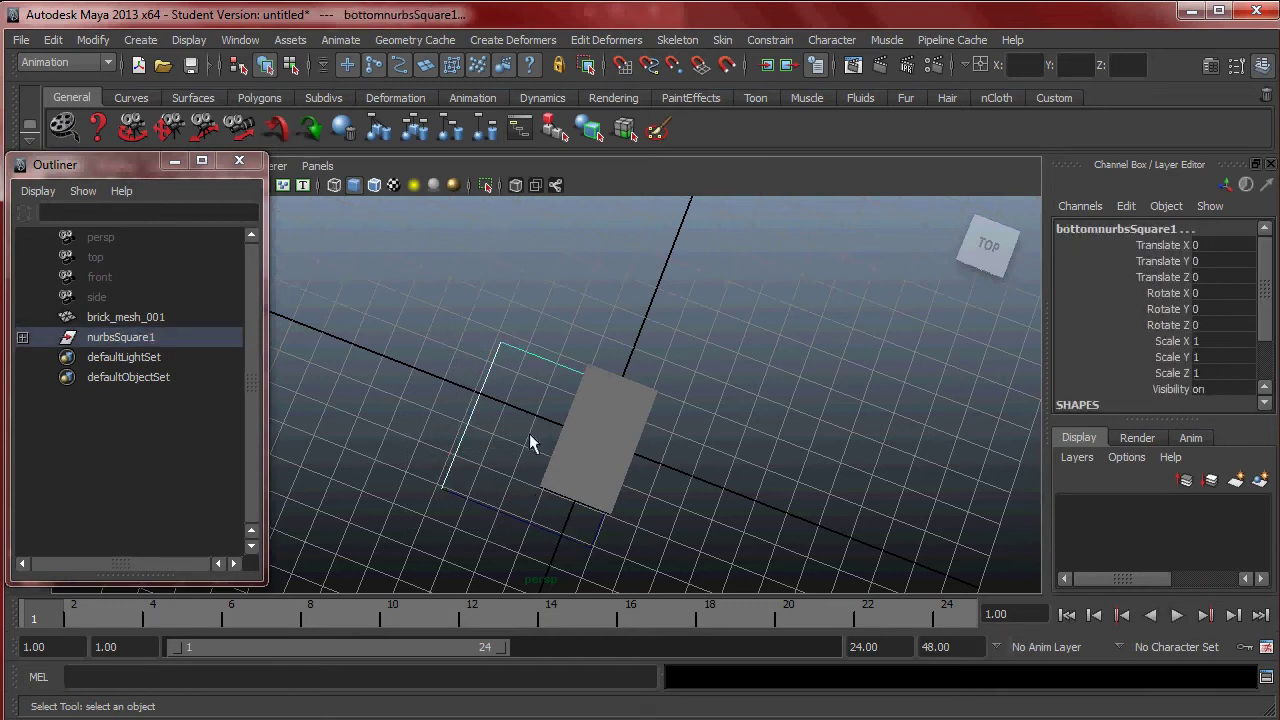
pyautogui.click(22, 337)
pyautogui.keyDown('ctrl'); pyautogui.click(160, 417); pyautogui.keyUp('ctrl')
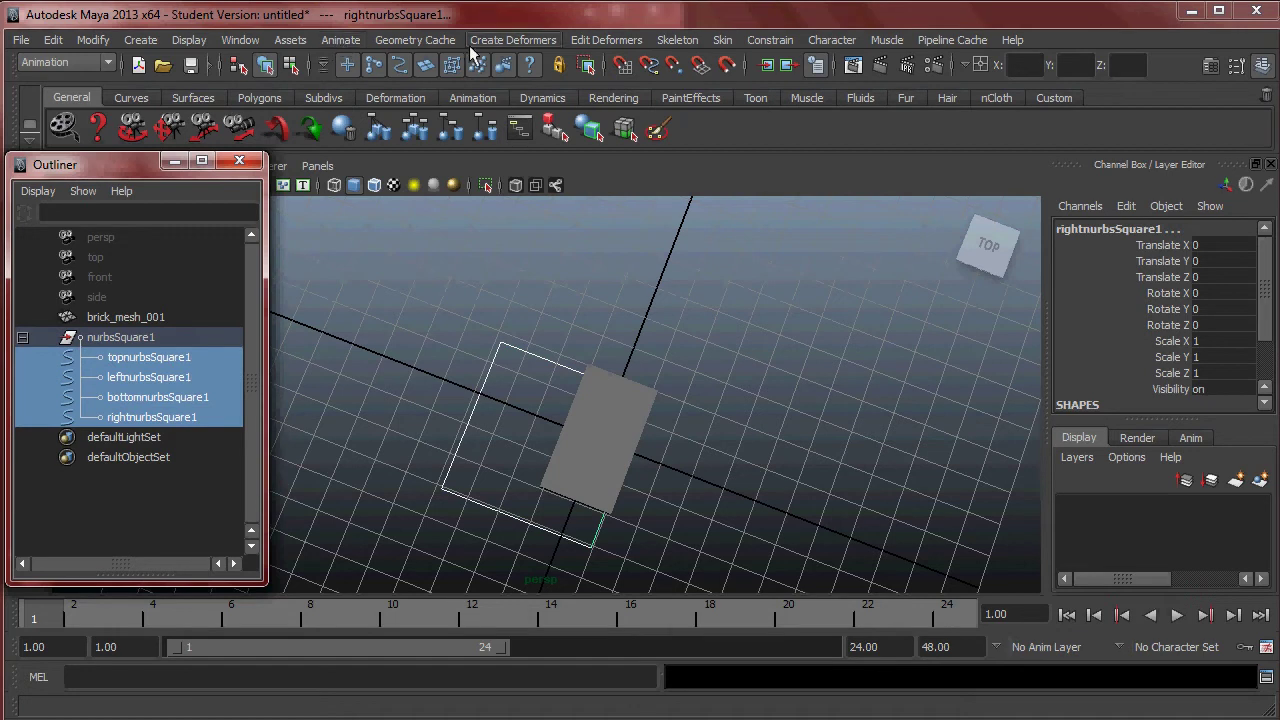
# Delete the whole nurbsSquare1 group with its four side curves
pyautogui.click(146, 338)
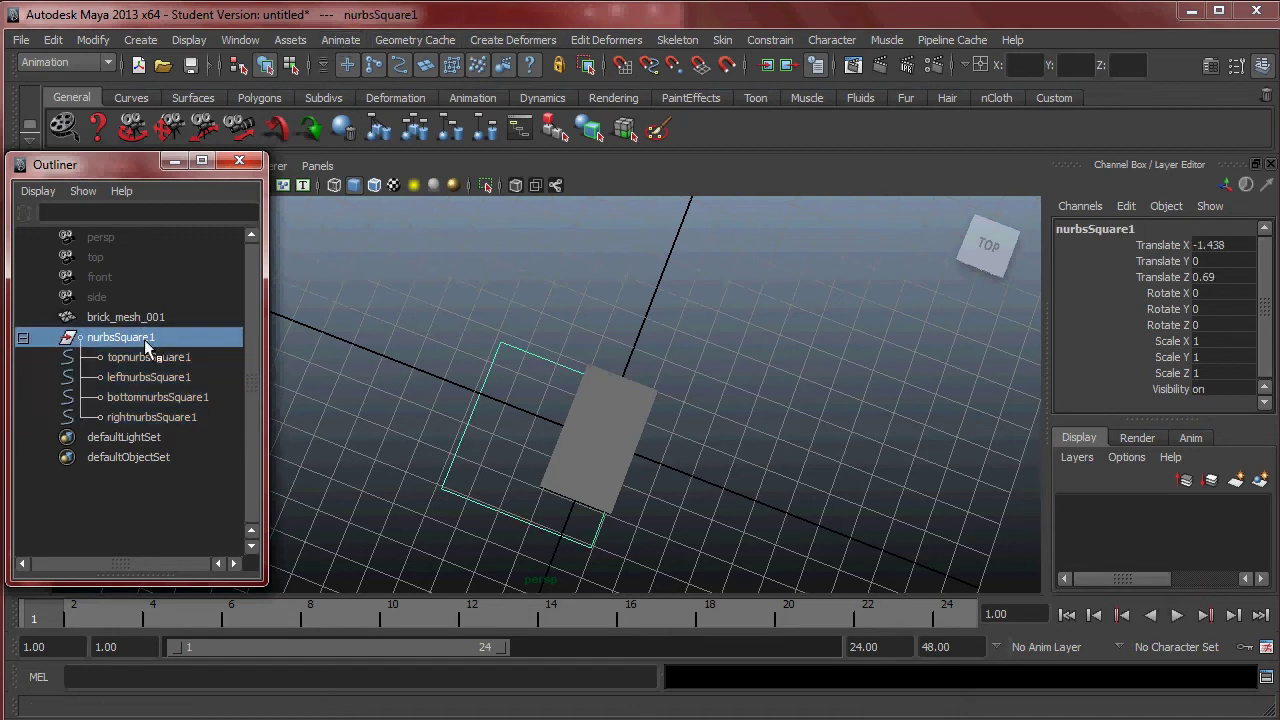
pyautogui.press('Delete')
pyautogui.press('super')
# Create a NURBS circle on the grid, centred near the origin and surrounding the brick
pyautogui.keyDown('alt'); pyautogui.moveTo(563, 402); pyautogui.dragTo(625, 365); pyautogui.keyUp('alt')
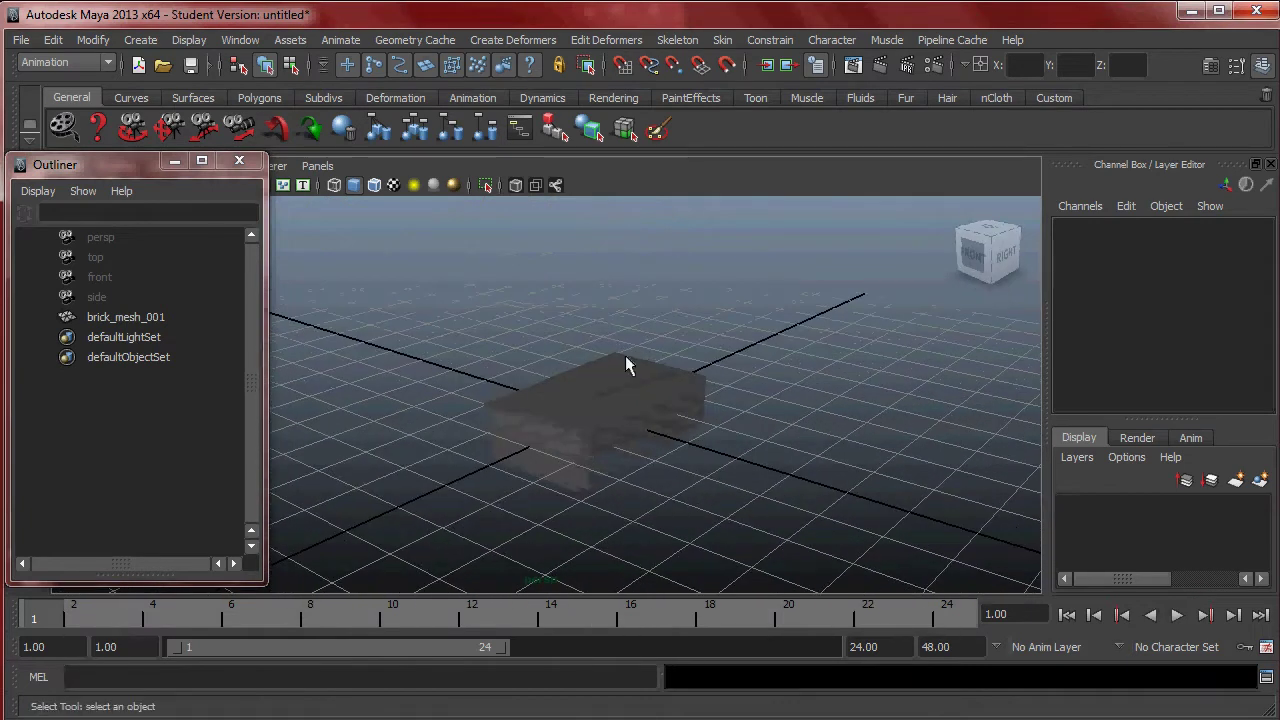
pyautogui.click(150, 40)
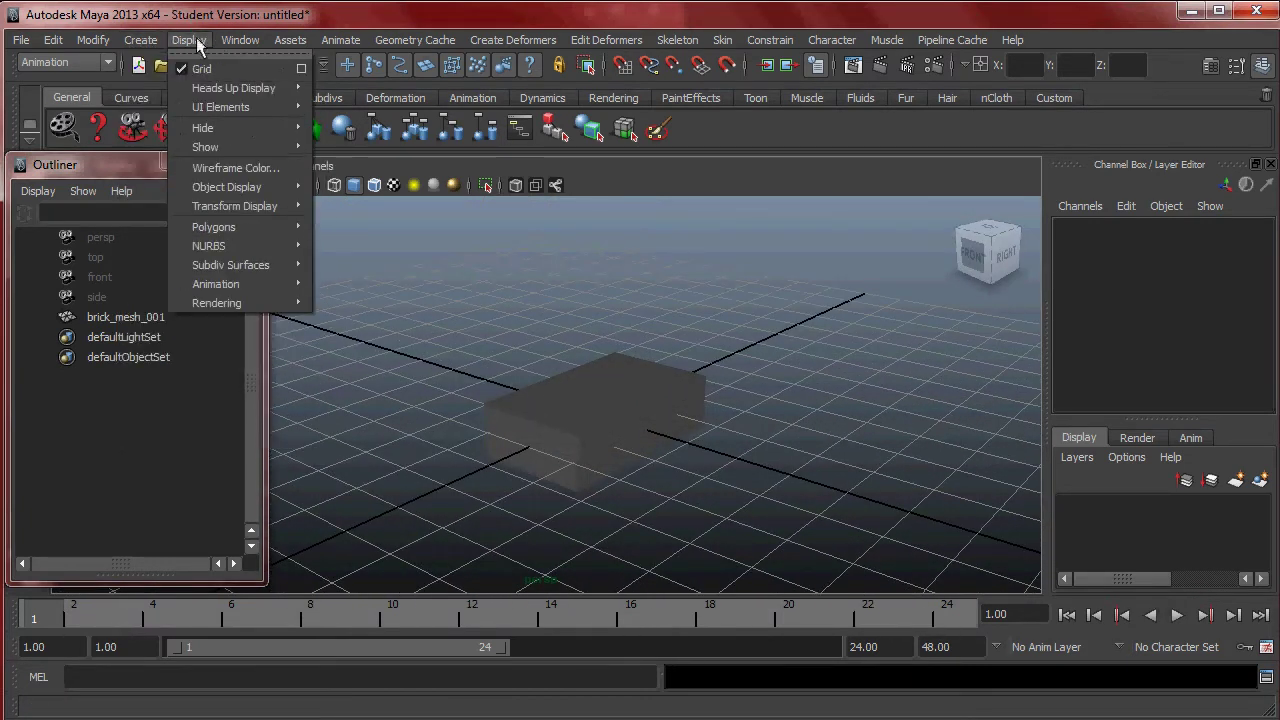
pyautogui.moveTo(202, 90)
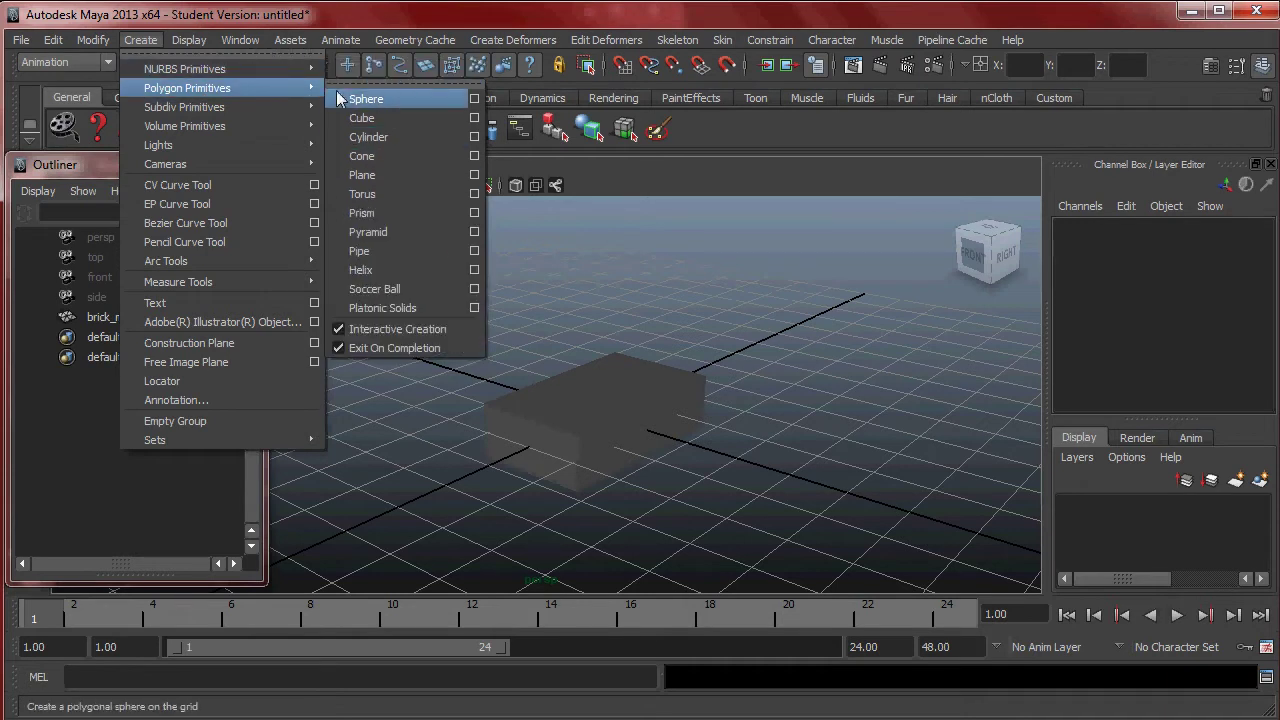
pyautogui.moveTo(305, 70)
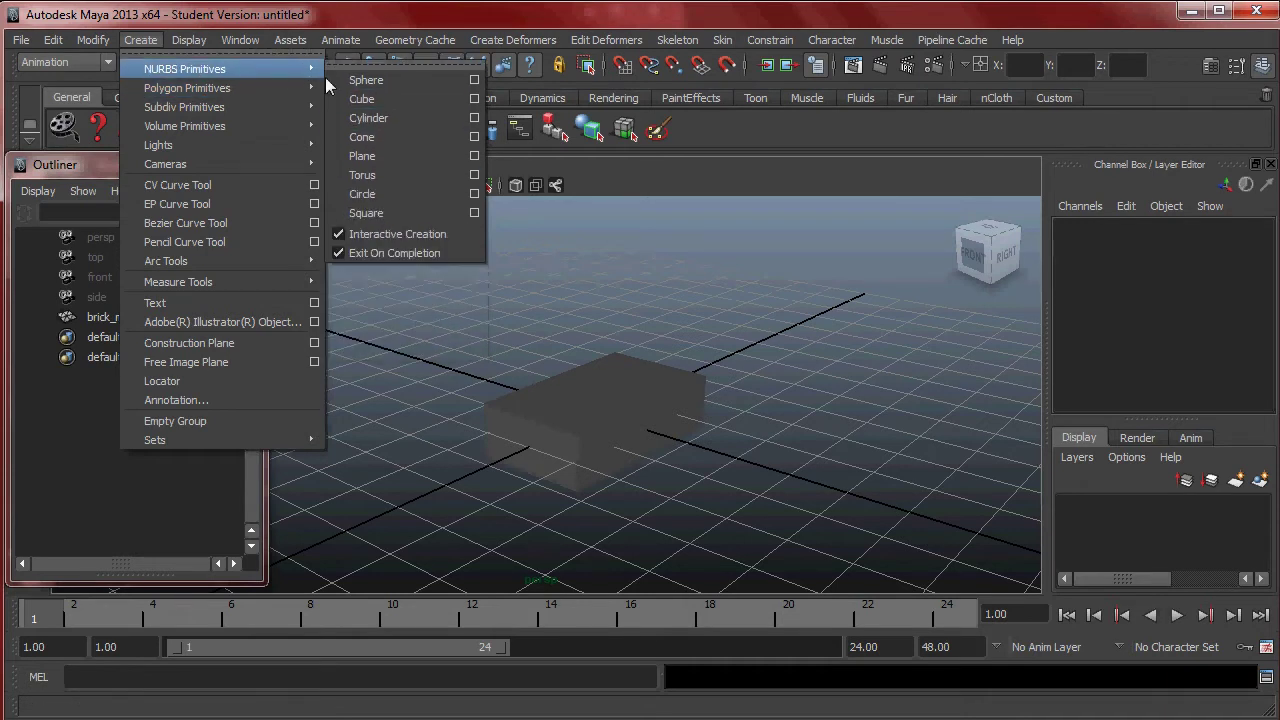
pyautogui.click(413, 199)
pyautogui.keyDown('alt'); pyautogui.moveTo(635, 399); pyautogui.dragTo(682, 528); pyautogui.keyUp('alt')
pyautogui.keyDown('alt'); pyautogui.moveTo(826, 466); pyautogui.dragTo(578, 365); pyautogui.keyUp('alt')
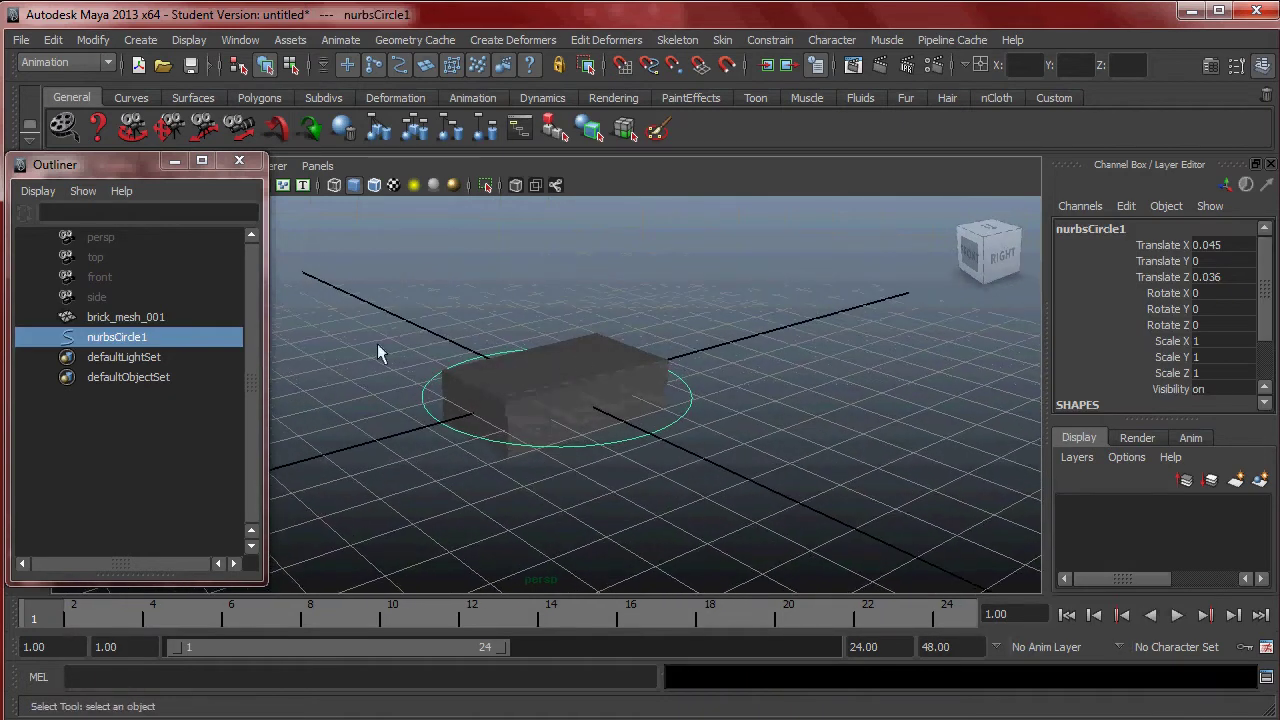
# Rename the NURBS circle as translate_handle_001
pyautogui.doubleClick(128, 340)
pyautogui.write('translate')
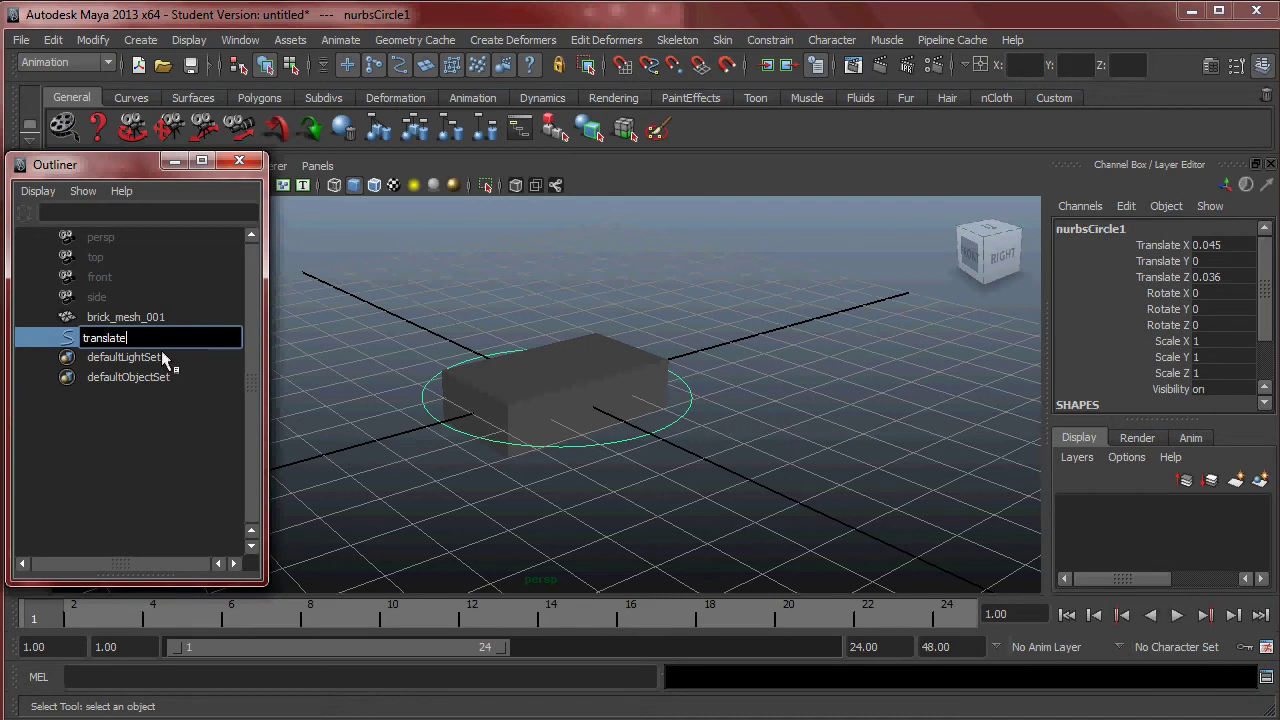
pyautogui.write('_handle_001')
pyautogui.press('Return')
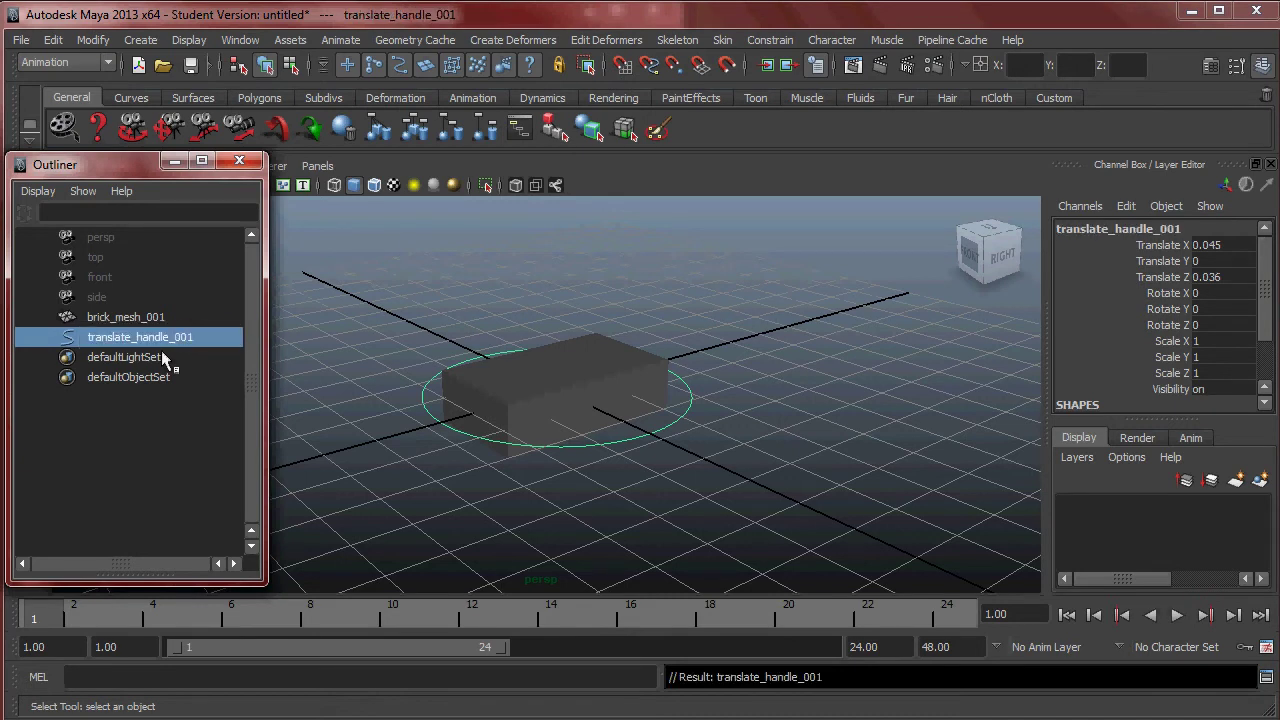
# Move translate_handle_001 above brick_mesh_001 in the Outliner order and clear the selection
pyautogui.click(397, 351)
pyautogui.click(665, 430)
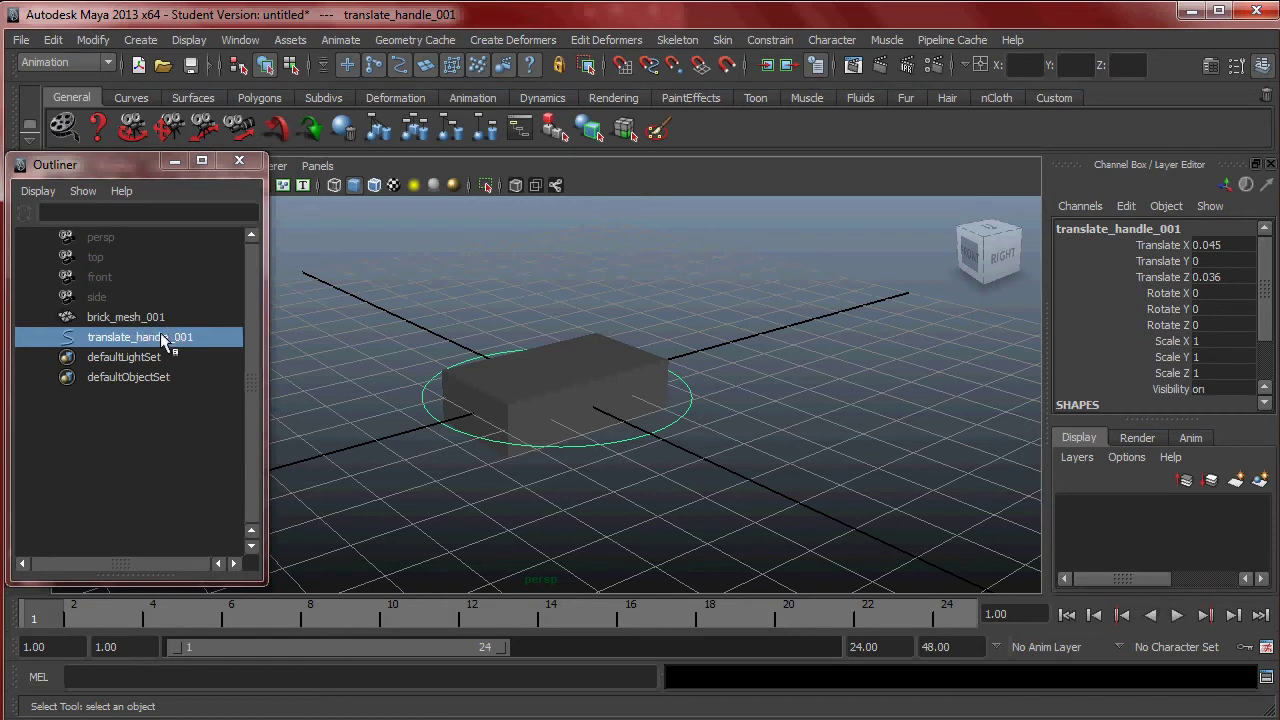
pyautogui.moveTo(128, 336); pyautogui.dragTo(130, 305, button='middle')
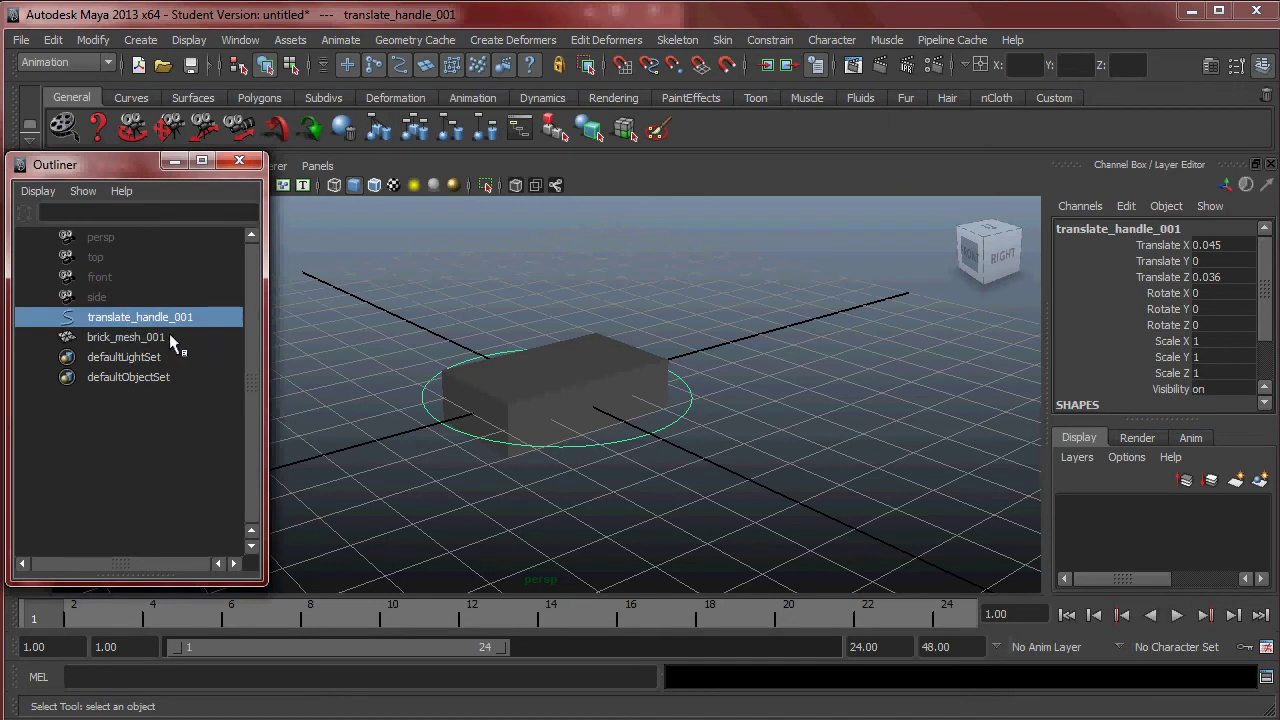
pyautogui.click(518, 287)
pyautogui.click(660, 425)
pyautogui.click(722, 368)
# Create a NURBS circle in the side view, centred near the origin and surrounding the brick
pyautogui.click(141, 40)
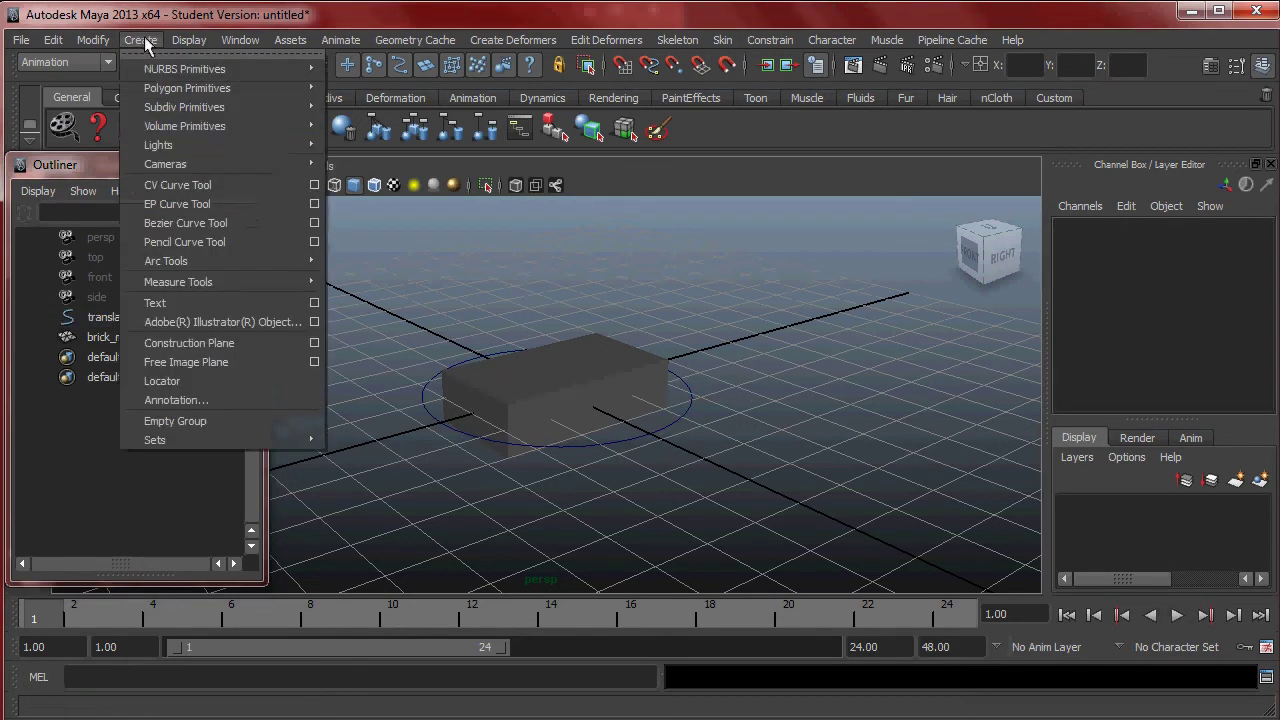
pyautogui.moveTo(203, 150)
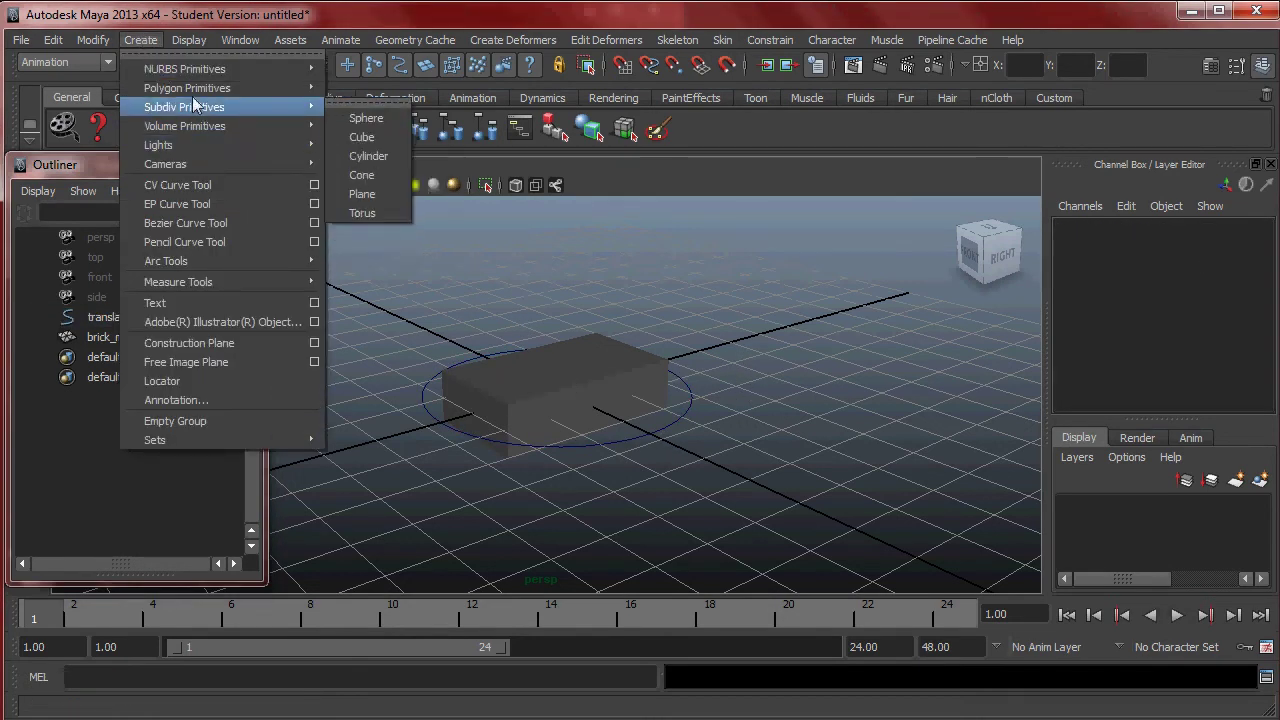
pyautogui.moveTo(200, 88)
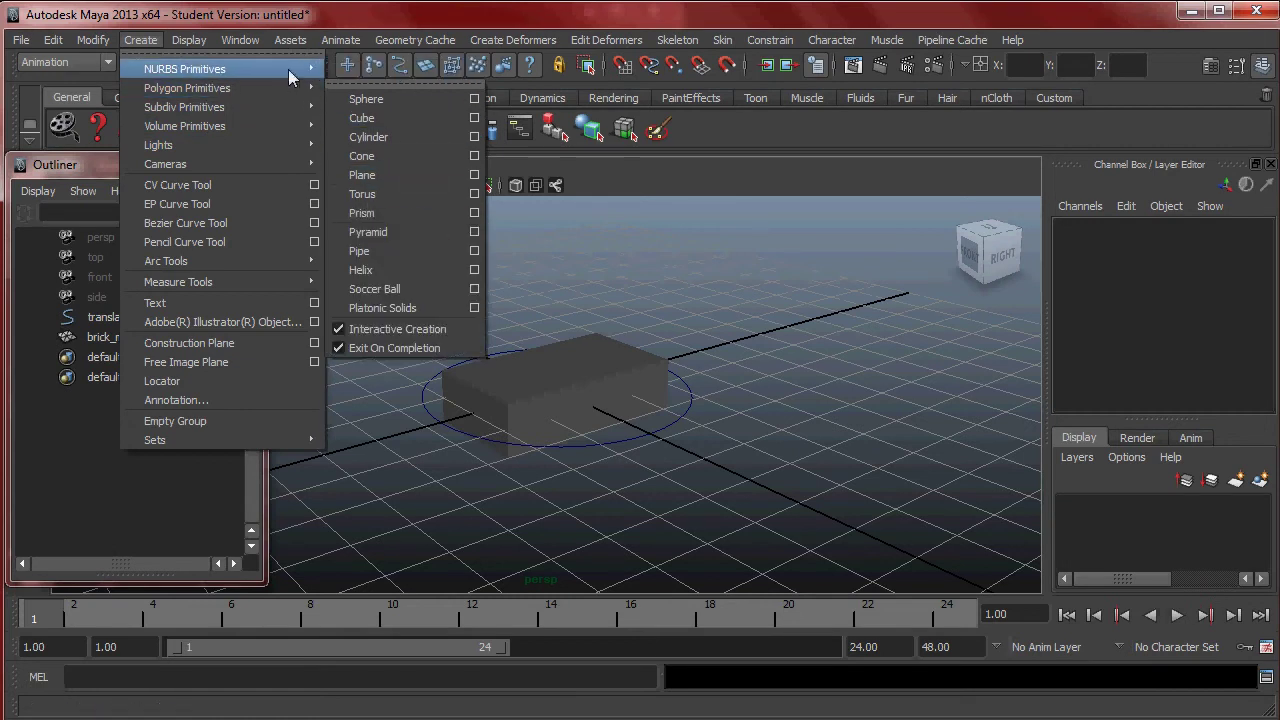
pyautogui.moveTo(288, 69)
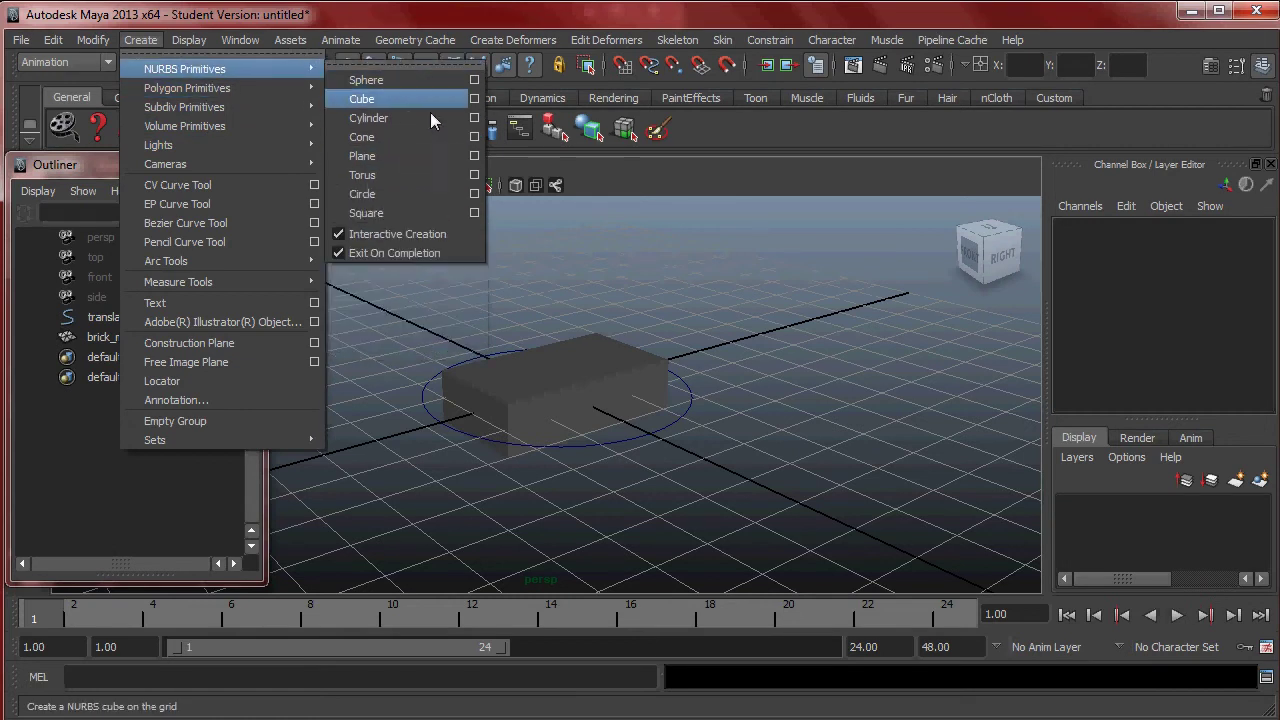
pyautogui.click(405, 194)
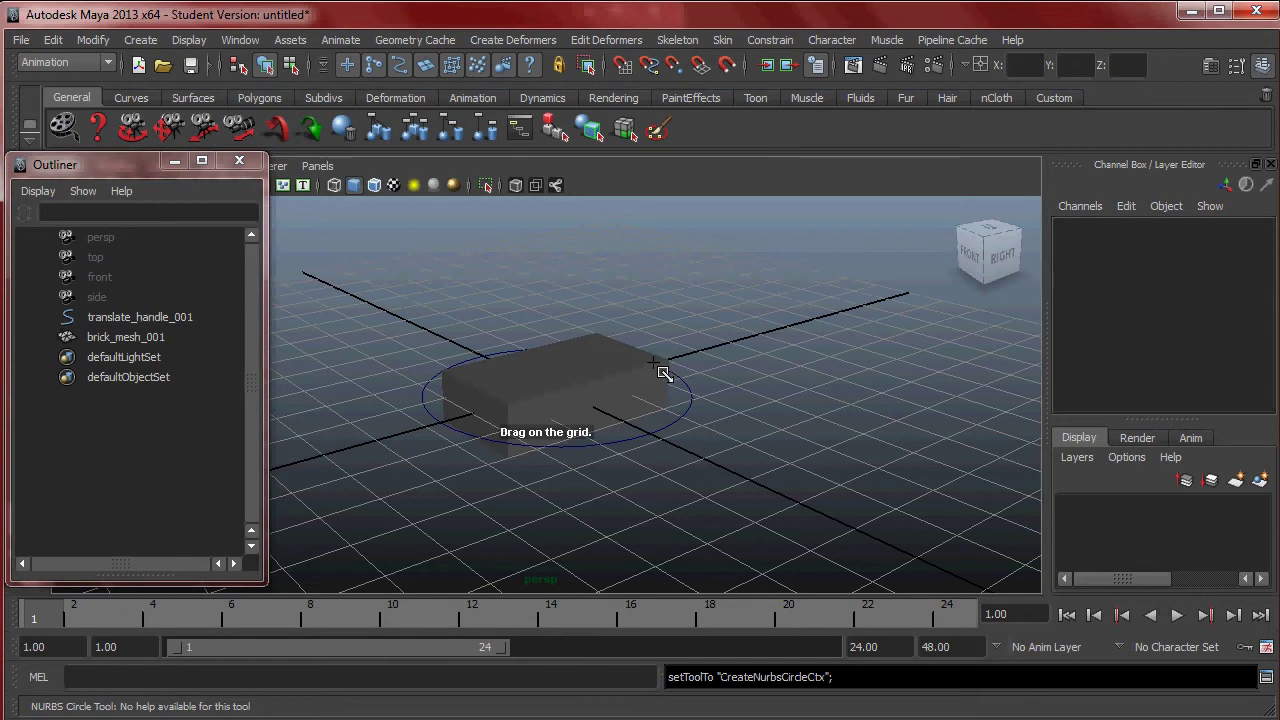
pyautogui.press('space')
pyautogui.press('space')
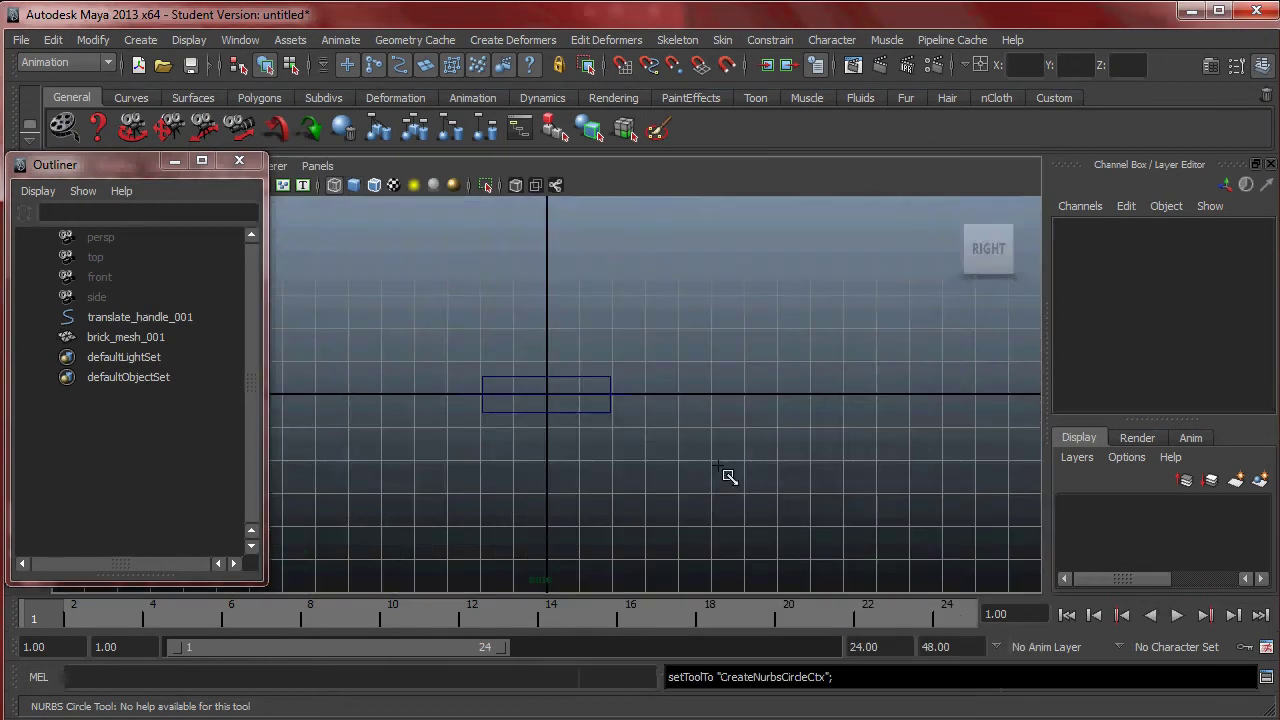
pyautogui.moveTo(557, 404); pyautogui.dragTo(604, 465)
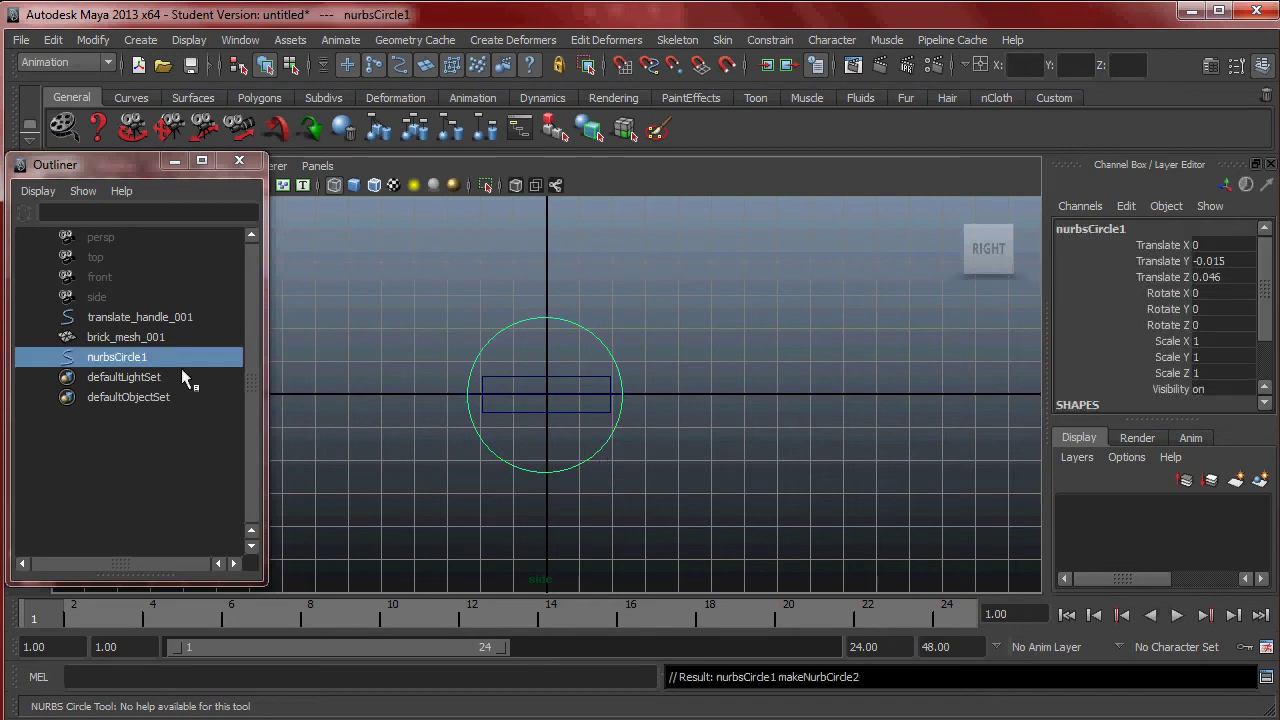
# Rename the upright NURBS circle as roatate_handle_001 and clear the selection
pyautogui.doubleClick(133, 358)
pyautogui.write('roa')
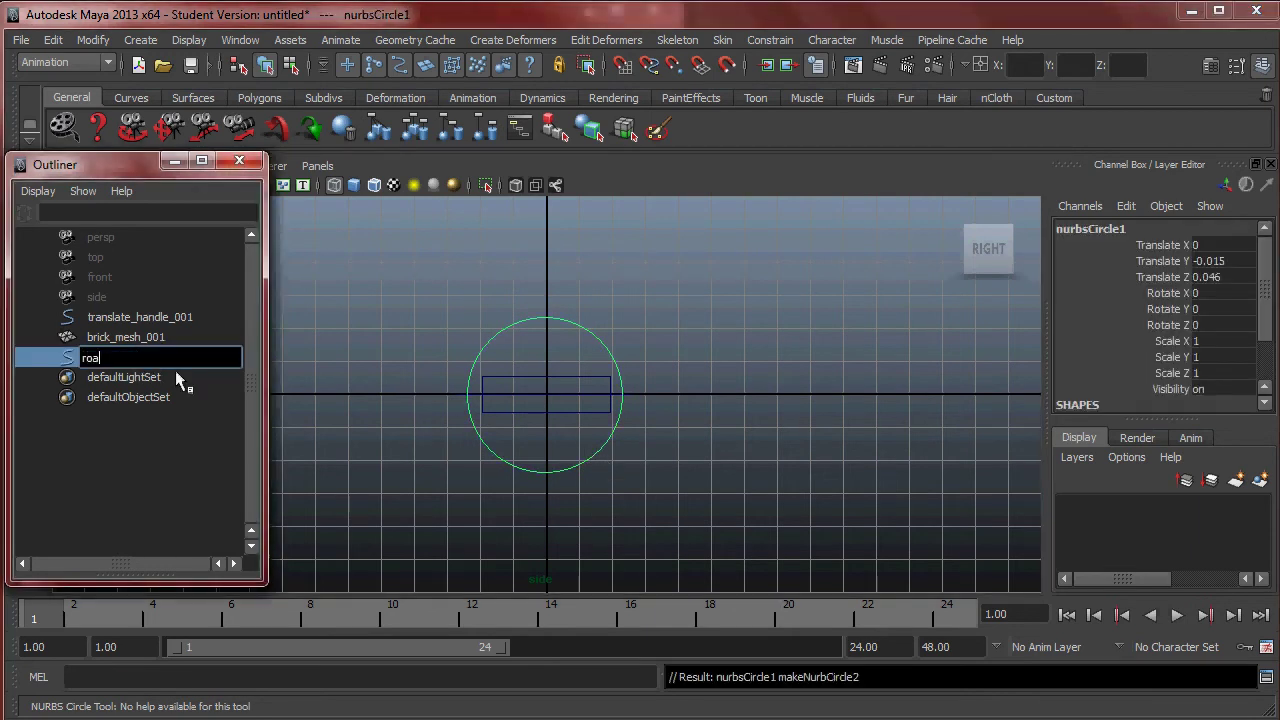
pyautogui.write('tate_handle_001')
pyautogui.press('Return')
pyautogui.click(230, 445)
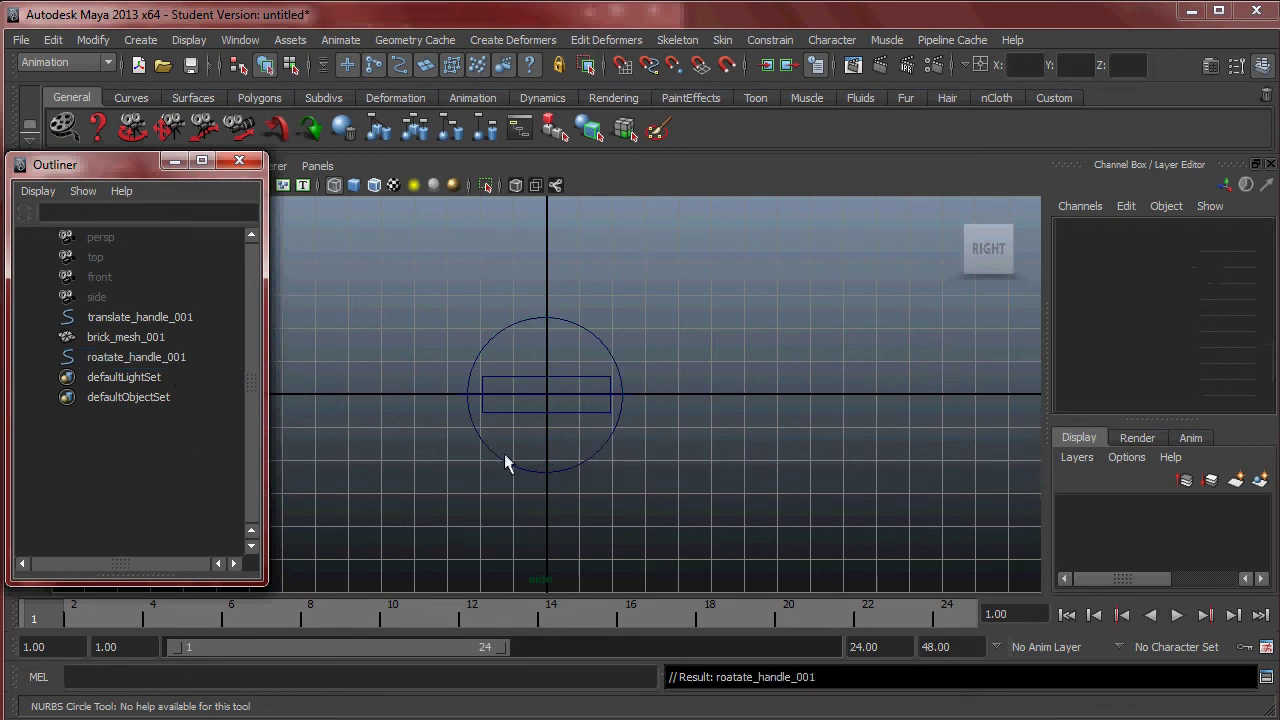
# Scale up translate_handle_001 uniformly so it extends well beyond the brick, and clear the selection
pyautogui.press('space')
pyautogui.press('space')
pyautogui.keyDown('alt'); pyautogui.moveTo(717, 297); pyautogui.dragTo(666, 437); pyautogui.keyUp('alt')
pyautogui.click(664, 452)
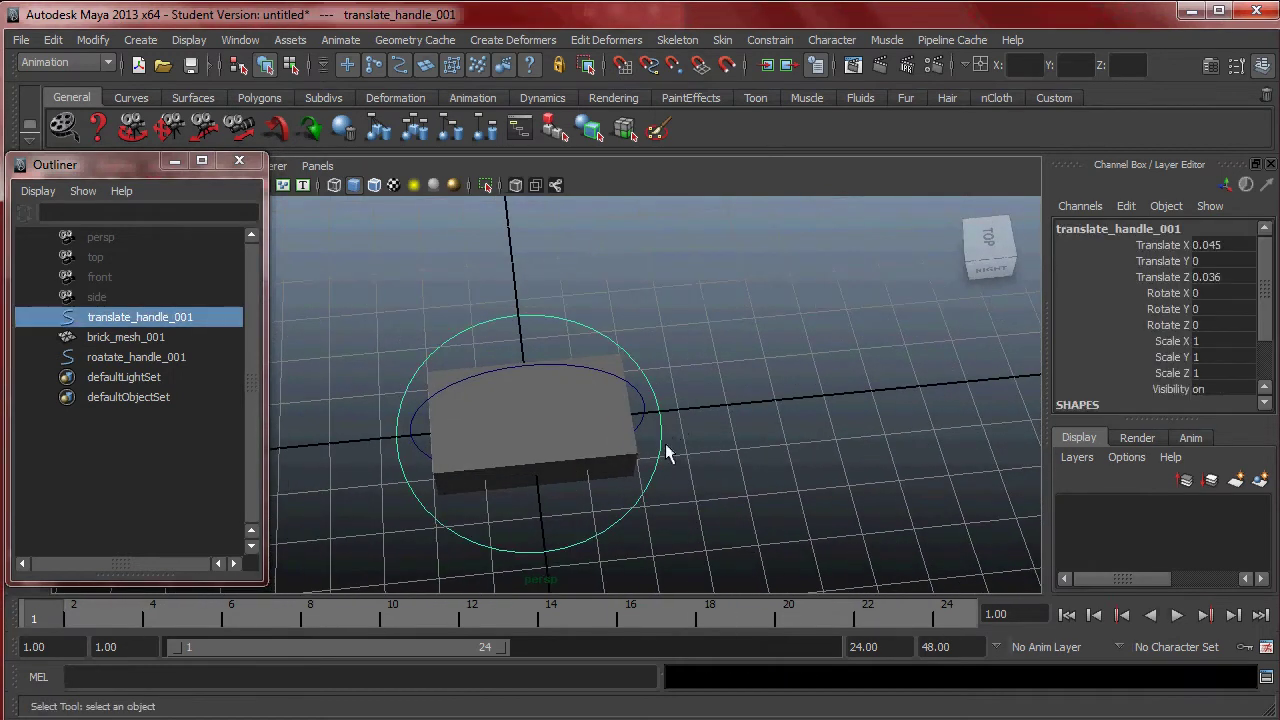
pyautogui.press('r')
pyautogui.moveTo(529, 424); pyautogui.dragTo(580, 457)
pyautogui.keyDown('alt'); pyautogui.moveTo(724, 449); pyautogui.dragTo(600, 329); pyautogui.keyUp('alt')
pyautogui.click(745, 413)
pyautogui.click(705, 397)
pyautogui.click(600, 329)
pyautogui.keyDown('alt'); pyautogui.moveTo(766, 329); pyautogui.dragTo(793, 295); pyautogui.keyUp('alt')
pyautogui.click(793, 295)
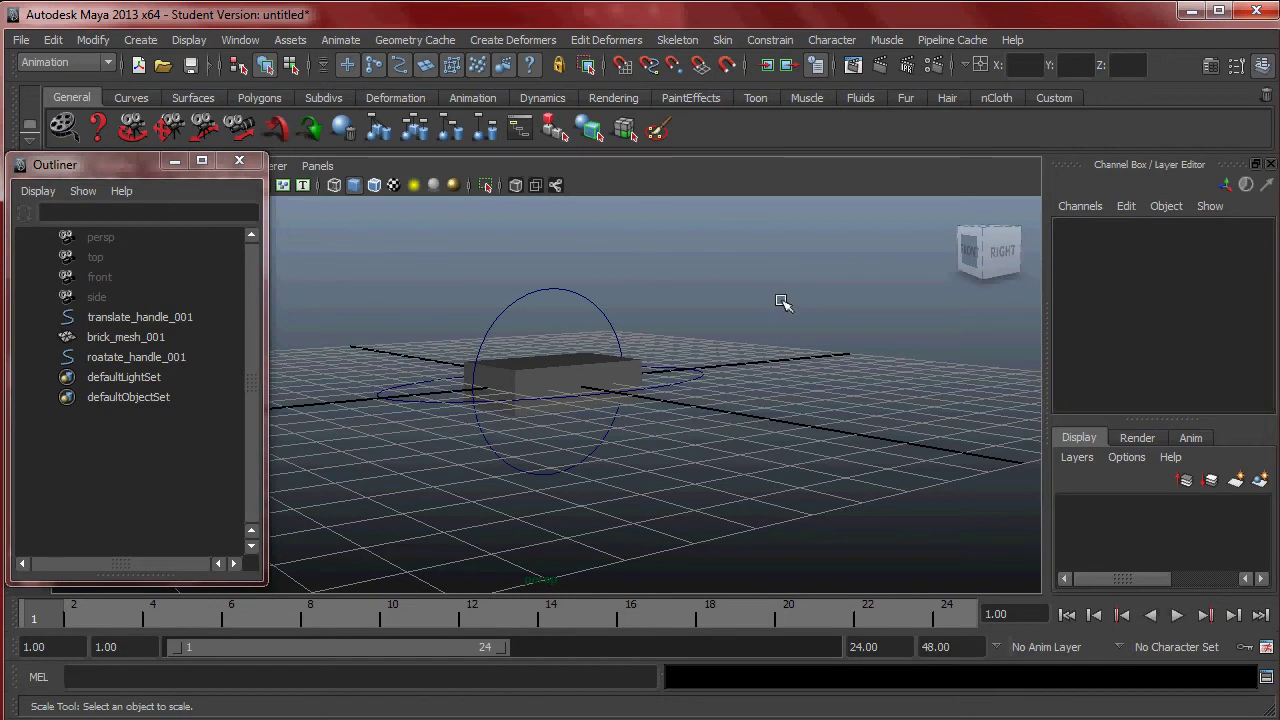
# Create a small NURBS circle in the front view, centred near the origin around the brick's cross-section
pyautogui.click(148, 38)
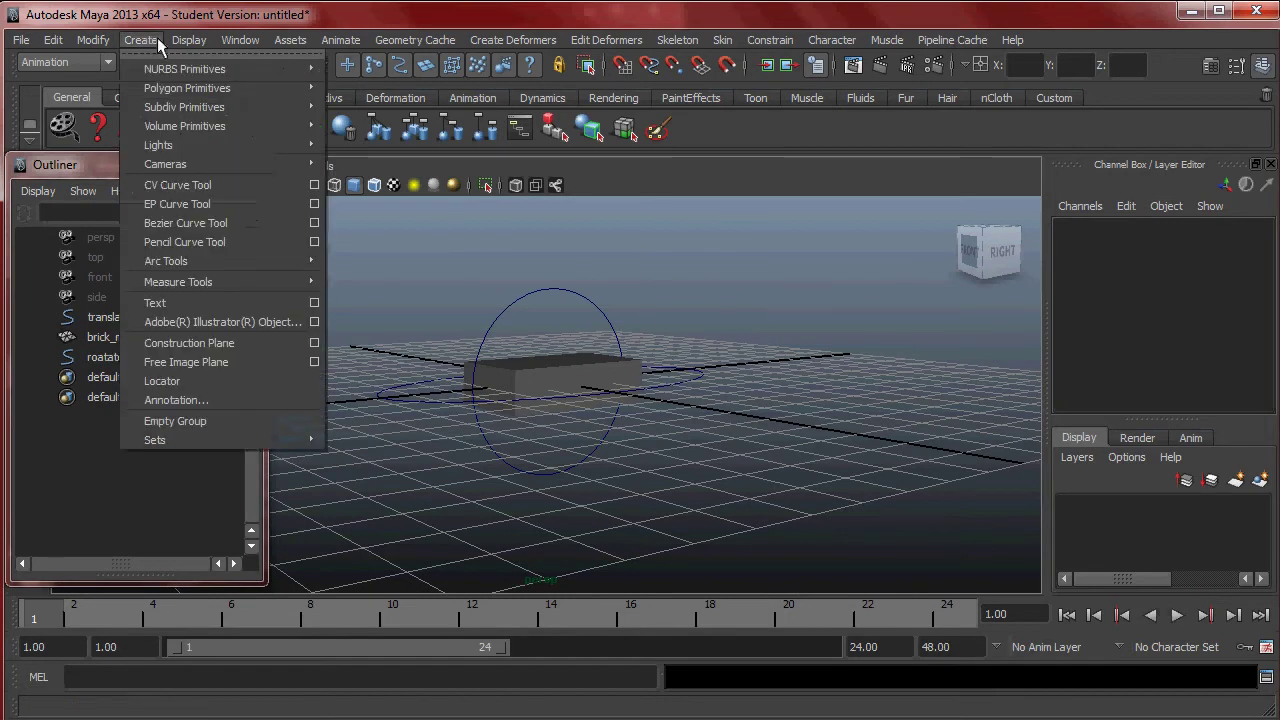
pyautogui.moveTo(183, 73)
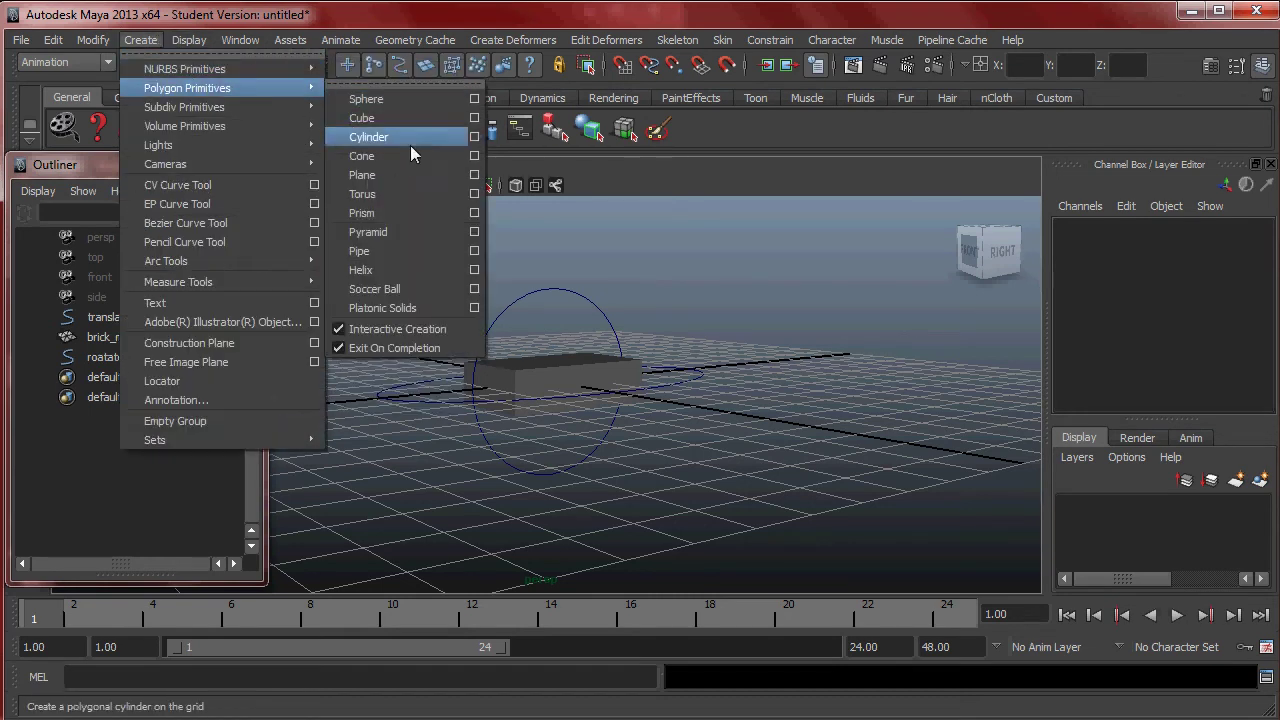
pyautogui.moveTo(303, 71)
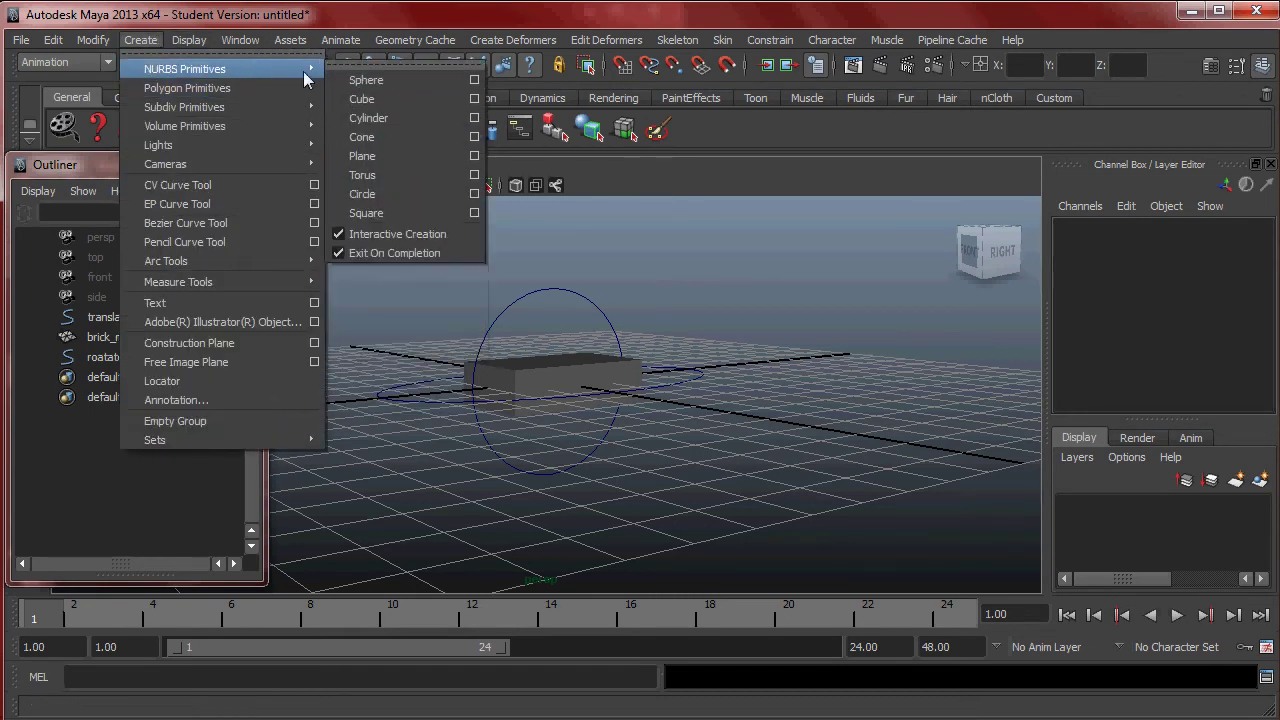
pyautogui.click(410, 190)
pyautogui.keyDown('alt'); pyautogui.moveTo(580, 349); pyautogui.dragTo(638, 335); pyautogui.keyUp('alt')
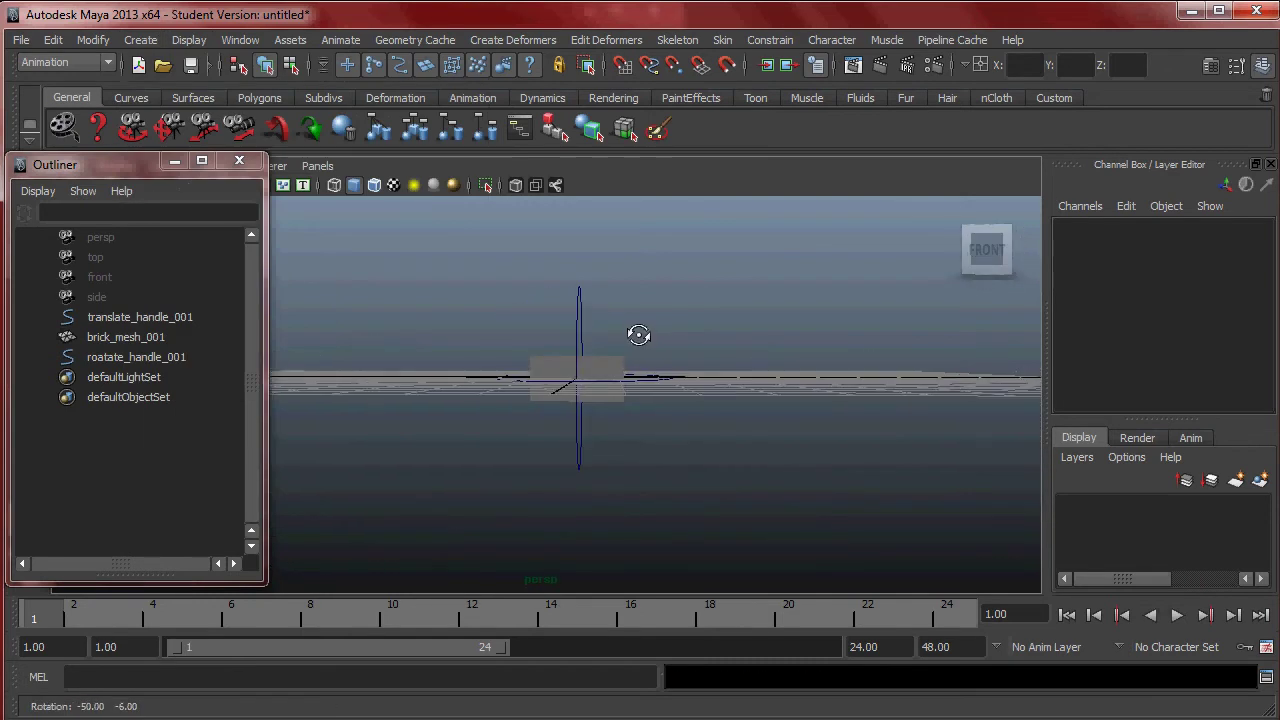
pyautogui.press('space')
pyautogui.press('space')
pyautogui.keyDown('alt'); pyautogui.moveTo(513, 402); pyautogui.dragTo(573, 429, button='middle'); pyautogui.keyUp('alt')
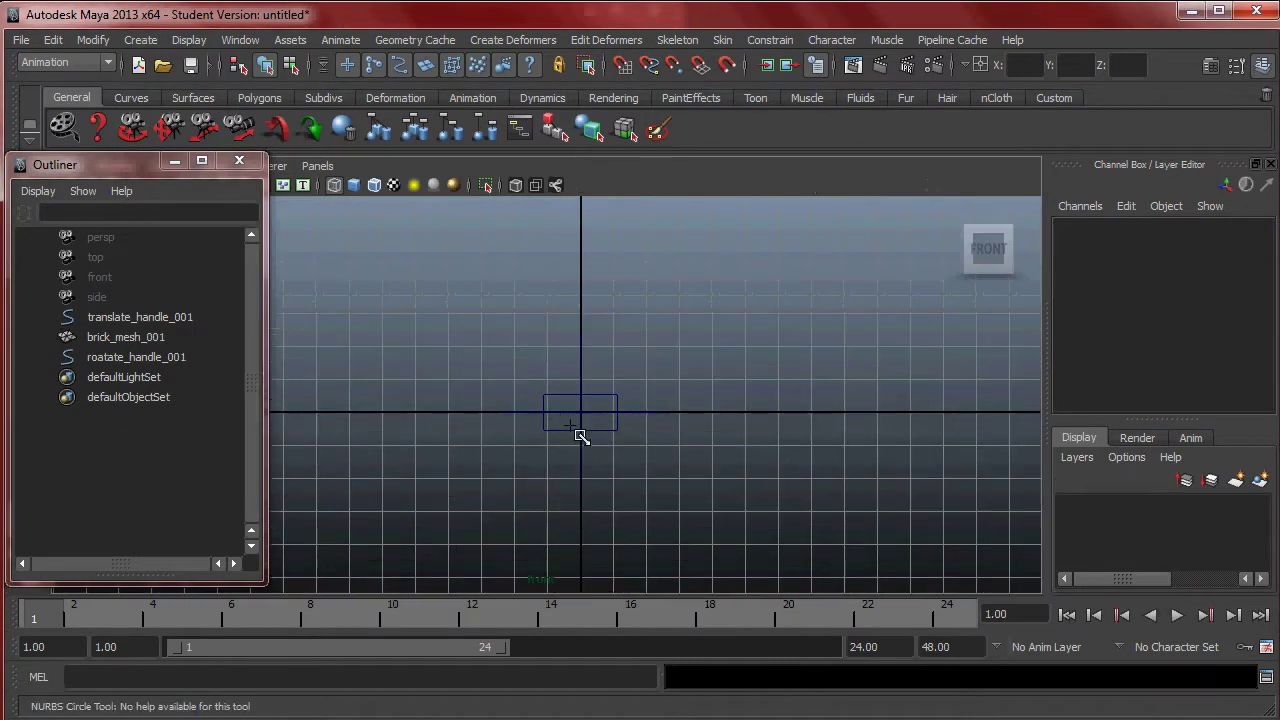
pyautogui.moveTo(590, 424); pyautogui.dragTo(600, 440)
# Scale the new small circle along X to about 1.638 in the perspective view
pyautogui.press('space')
pyautogui.press('r')
pyautogui.press('space')
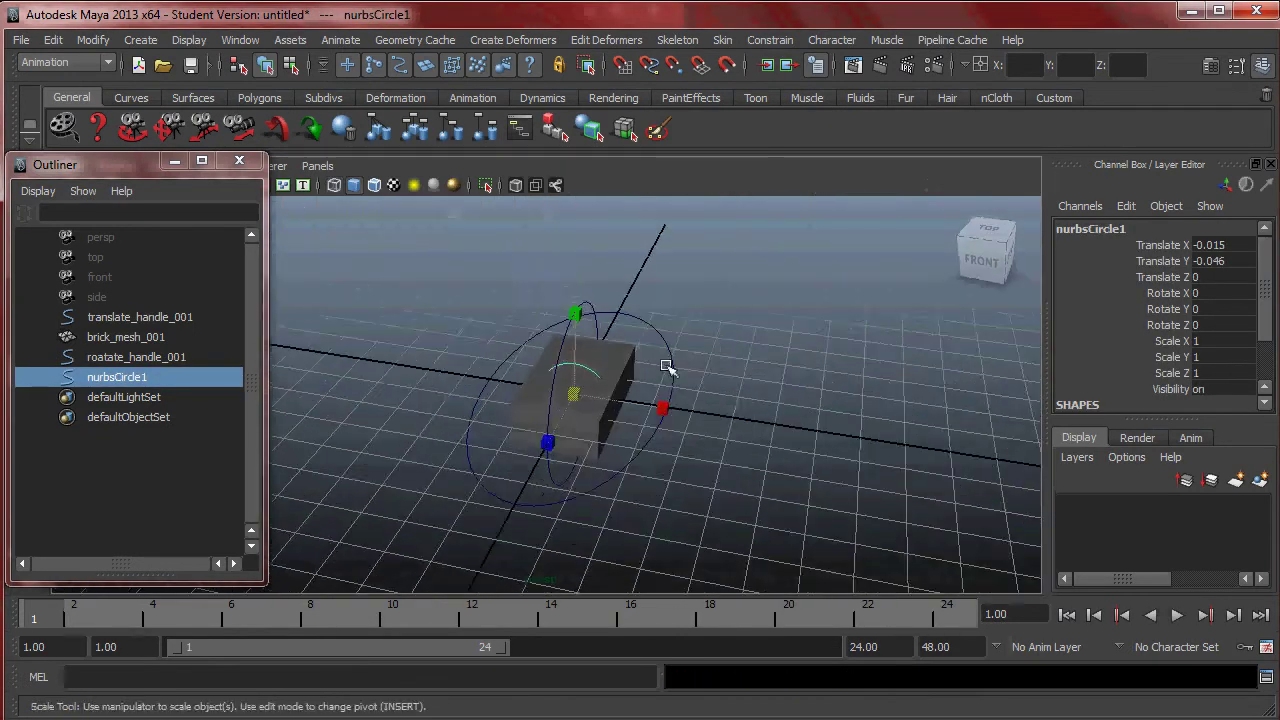
pyautogui.keyDown('alt'); pyautogui.moveTo(680, 408); pyautogui.dragTo(672, 380); pyautogui.keyUp('alt')
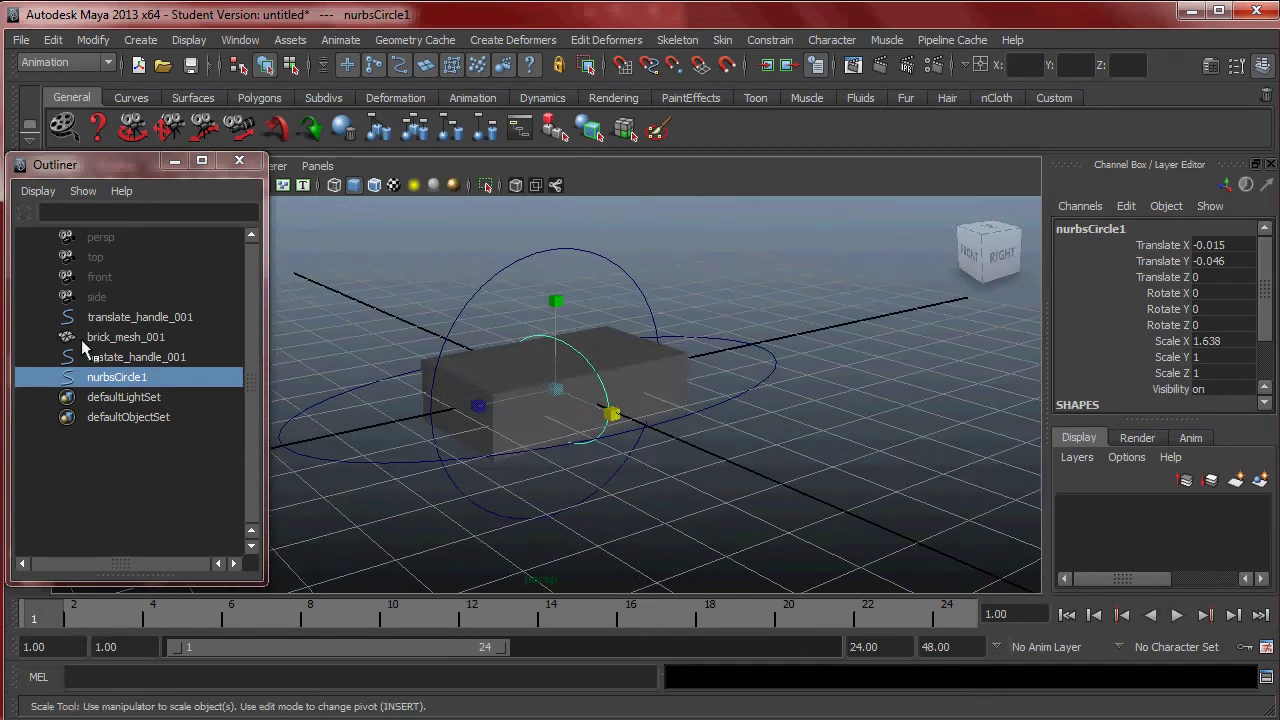
# Rename the small NURBS circle as scale_handle_001 and clear the selection
pyautogui.doubleClick(144, 380)
pyautogui.write('scale_hand')
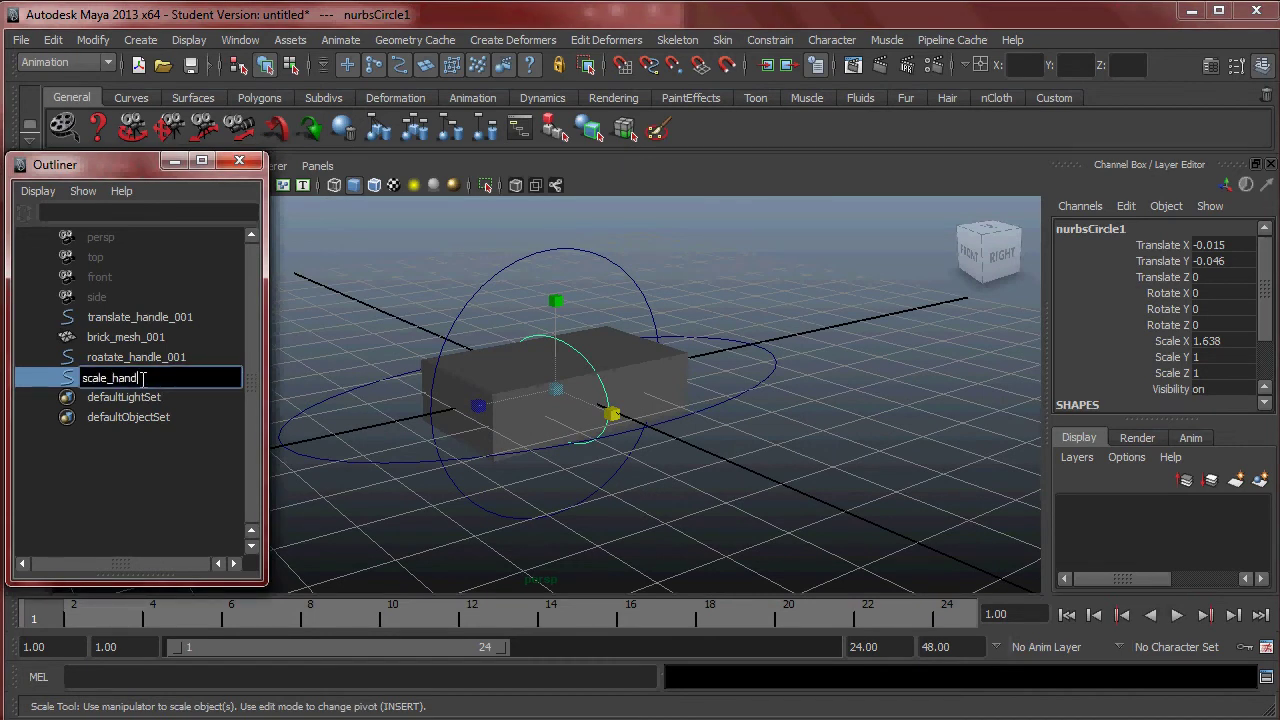
pyautogui.write('le_001')
pyautogui.press('Return')
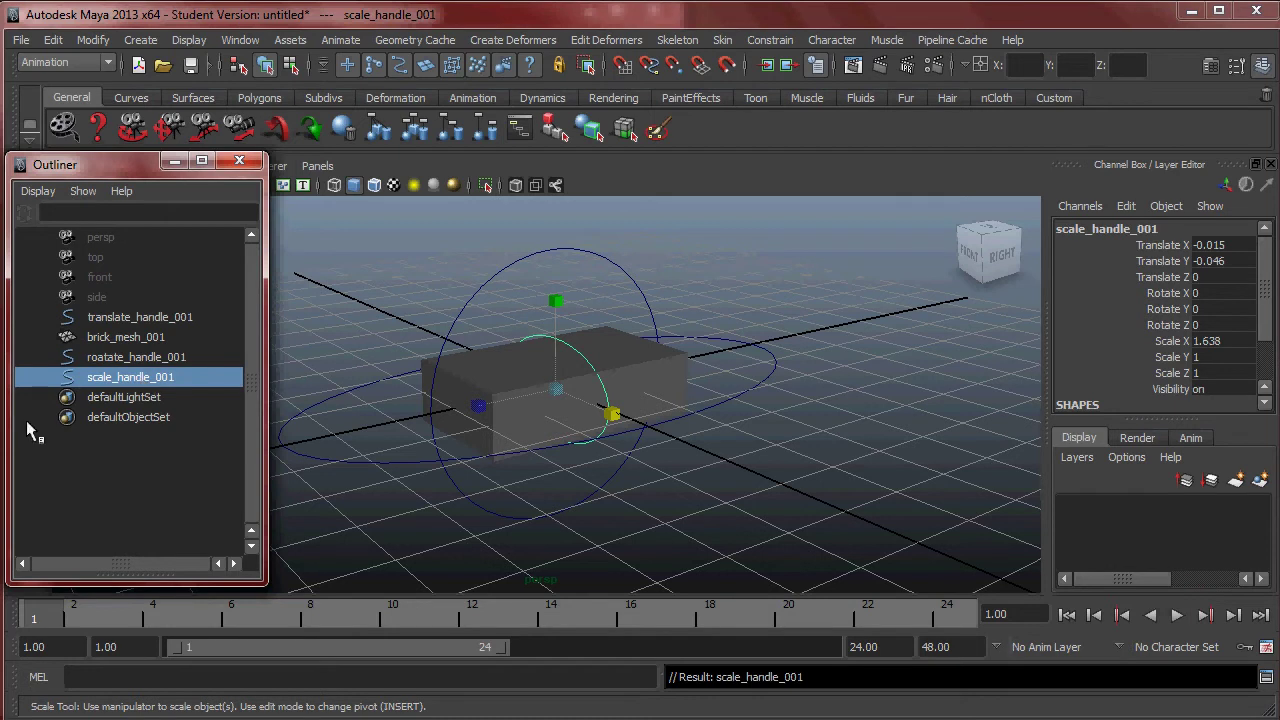
pyautogui.click(401, 282)
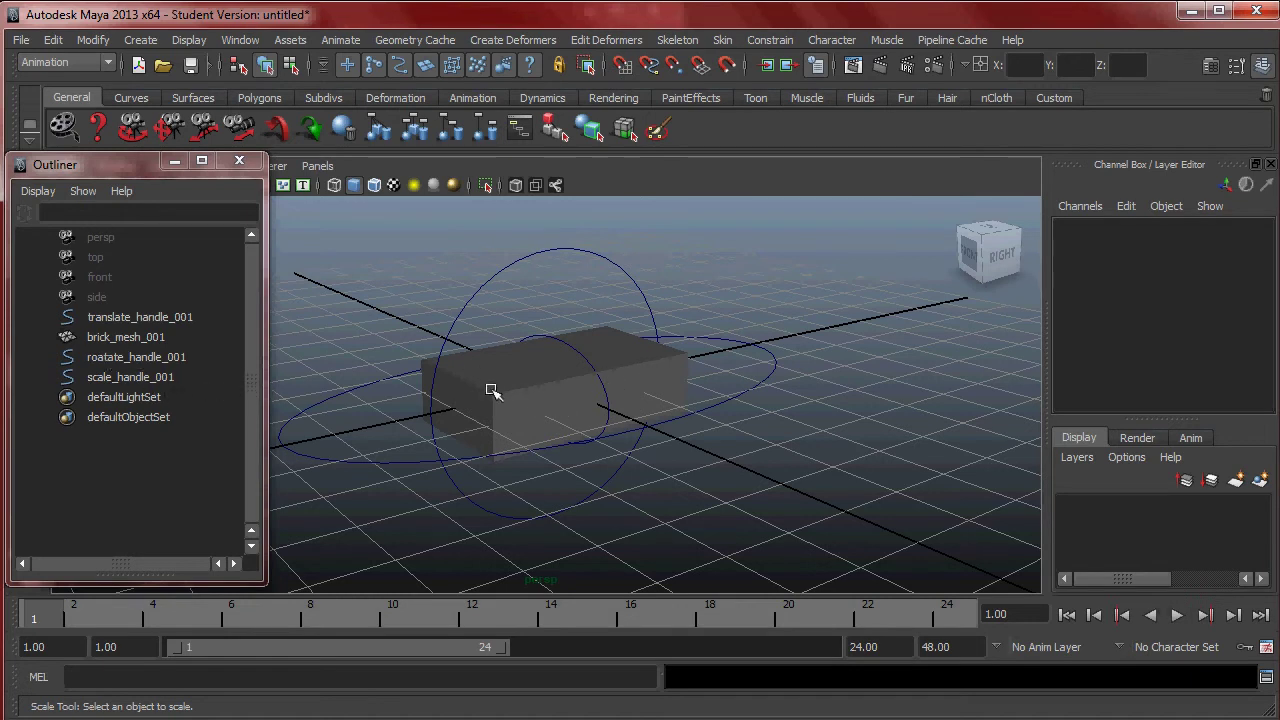
# Lock all Translate, Rotate and Scale channels of brick_mesh_001
pyautogui.click(105, 338)
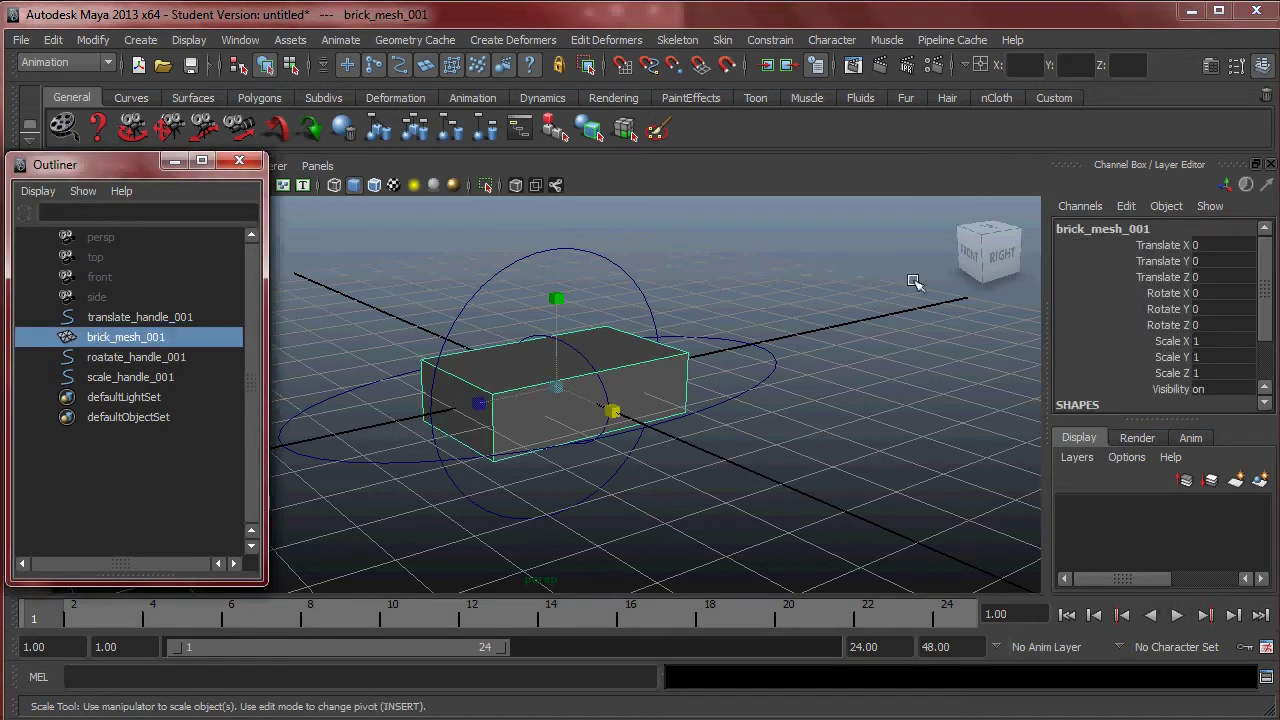
pyautogui.scroll(-2, 1264, 282)
pyautogui.scroll(2, 1262, 258)
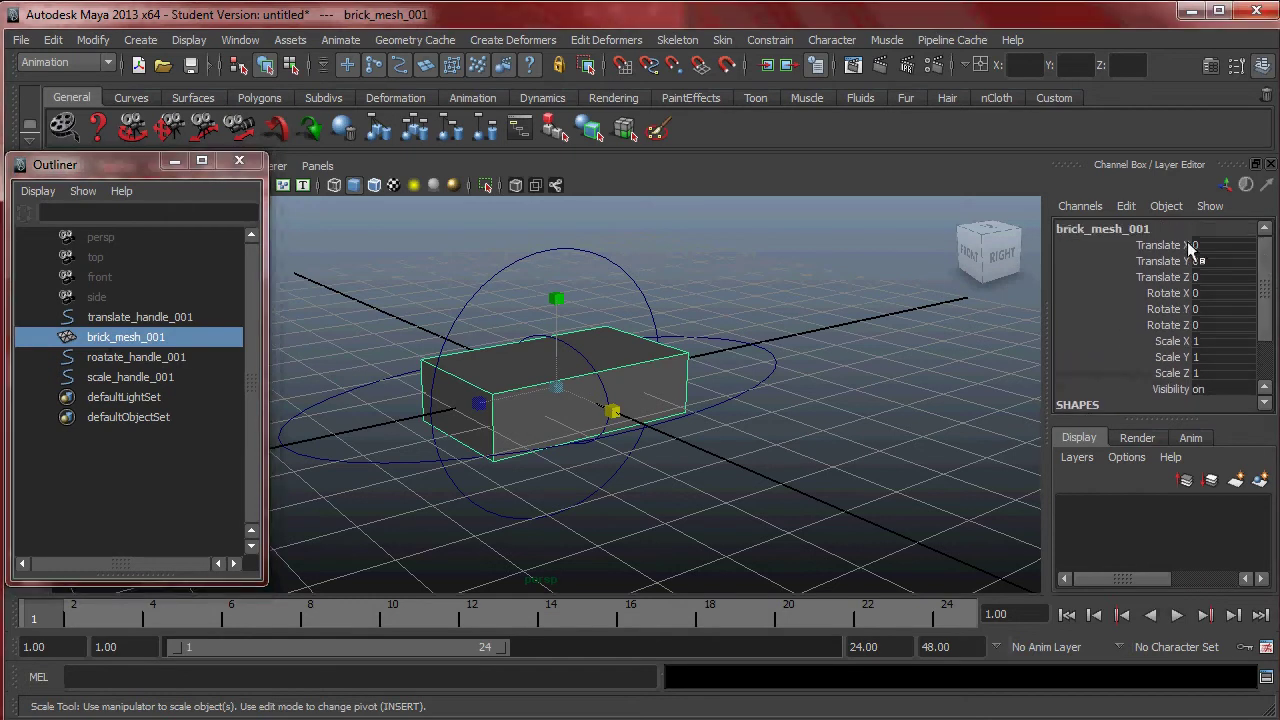
pyautogui.click(1263, 65)
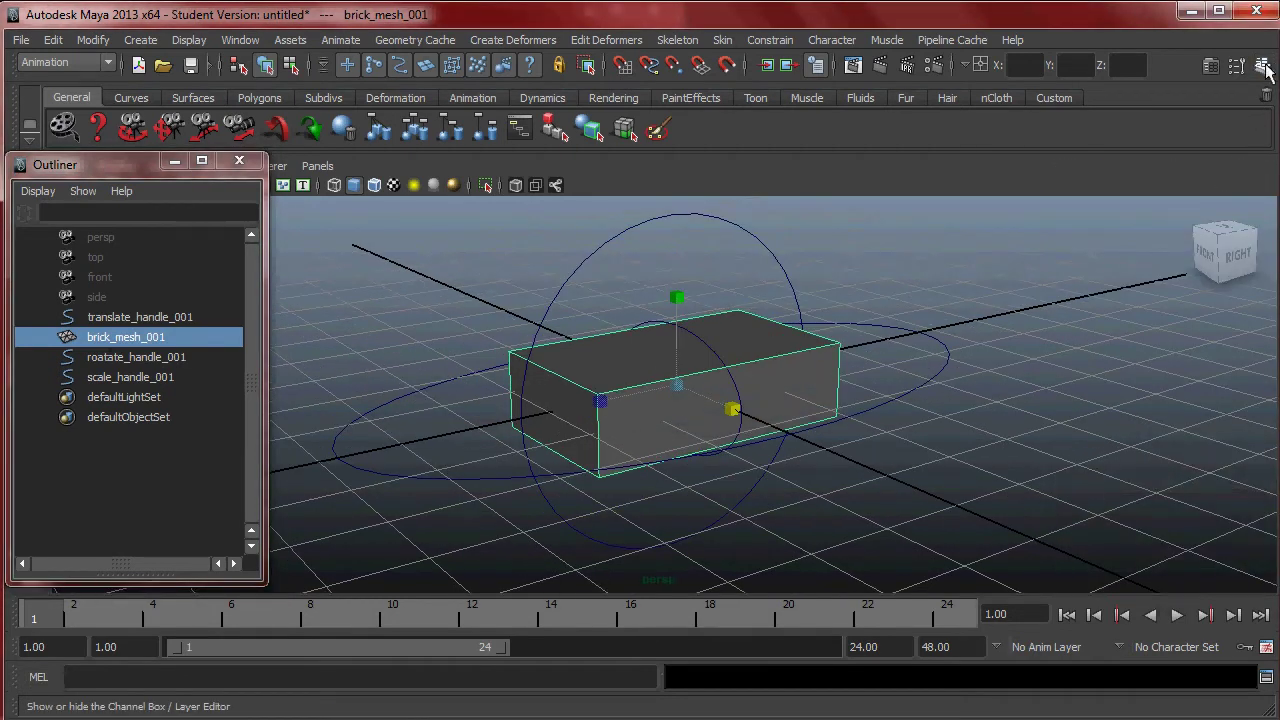
pyautogui.click(1264, 66)
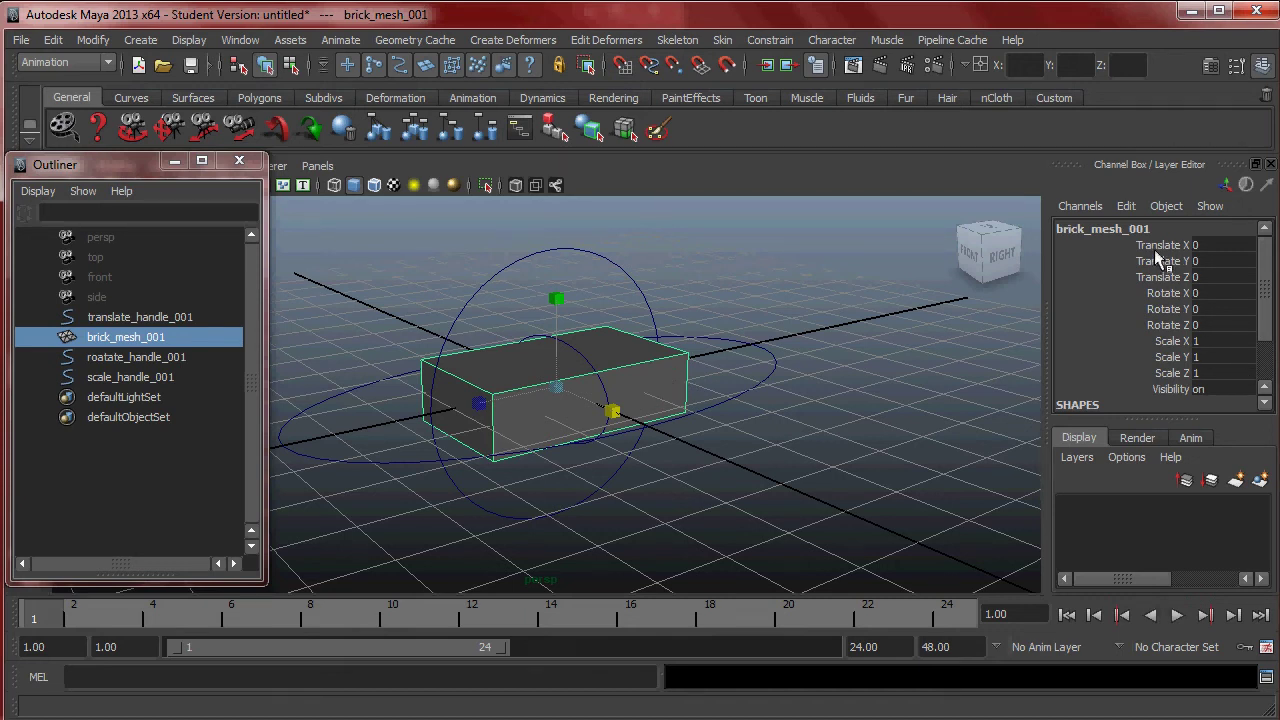
pyautogui.moveTo(1158, 245); pyautogui.dragTo(1173, 380)
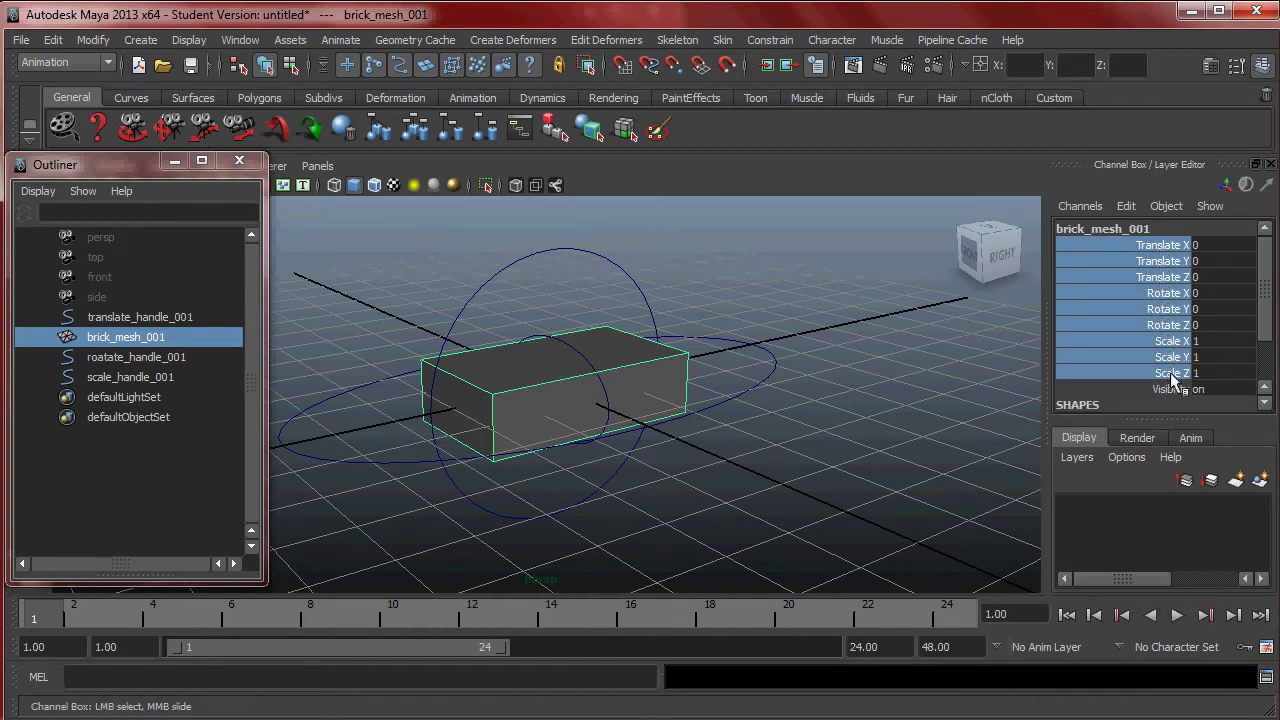
pyautogui.rightClick(1155, 295)
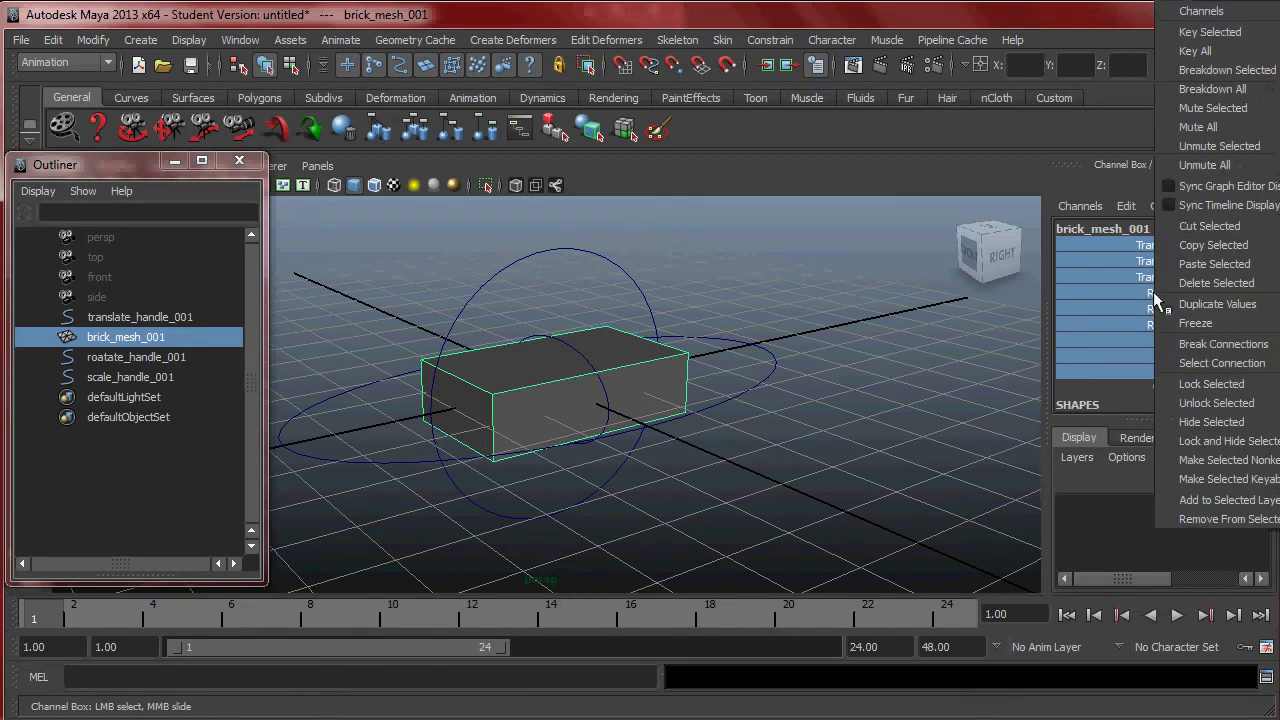
pyautogui.click(1240, 386)
# Test the channel locks by trying the Scale and Move tools on brick_mesh_001
pyautogui.click(960, 385)
pyautogui.press('r')
pyautogui.click(545, 404)
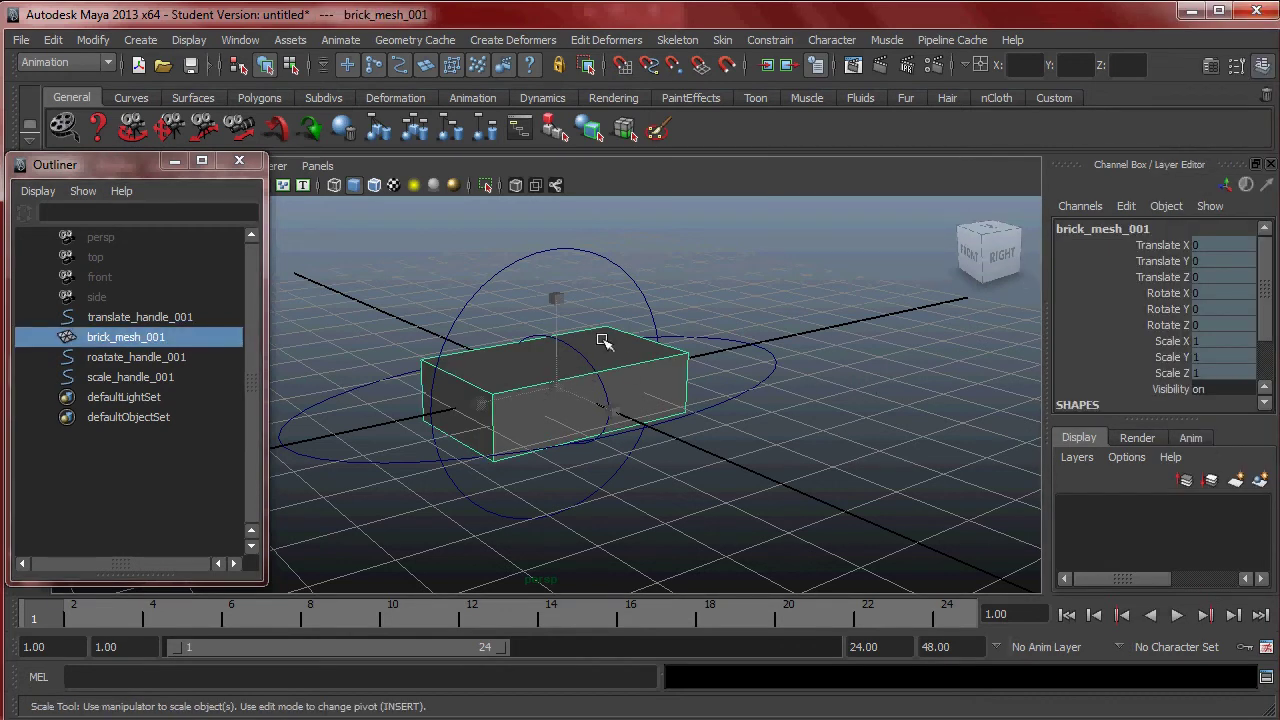
pyautogui.press('w')
pyautogui.click(566, 303)
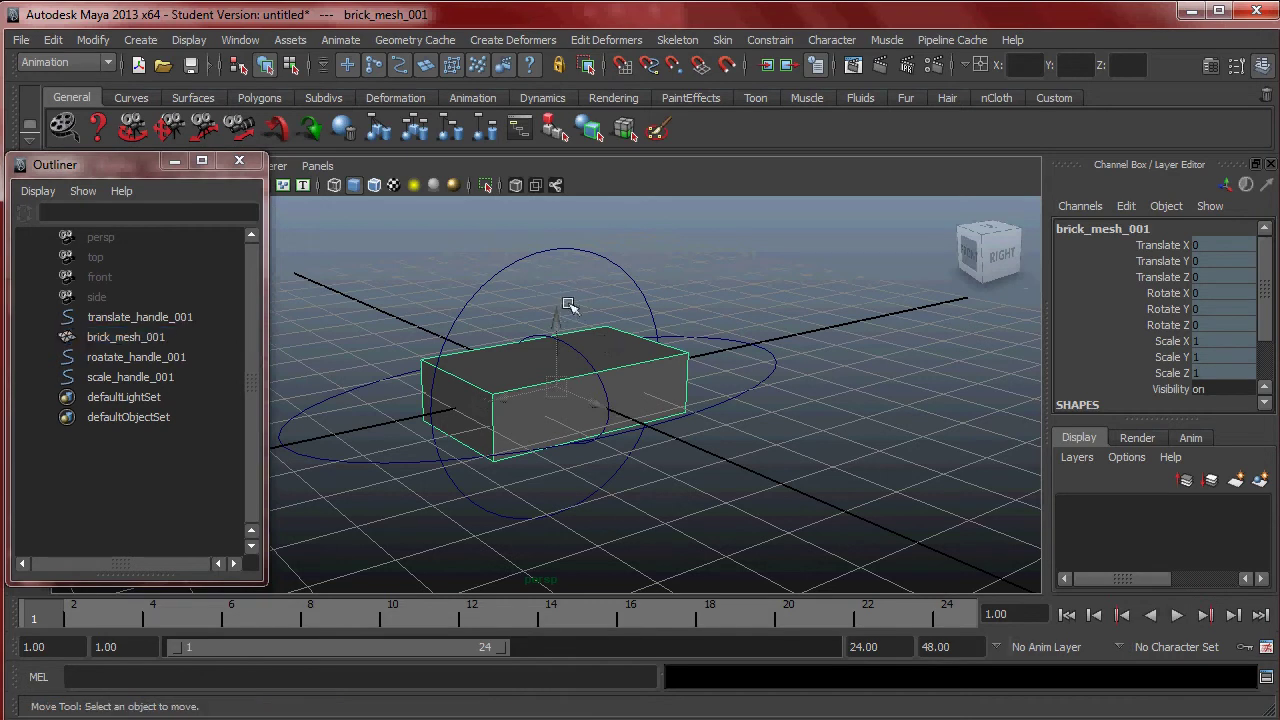
pyautogui.click(614, 363)
pyautogui.press('r')
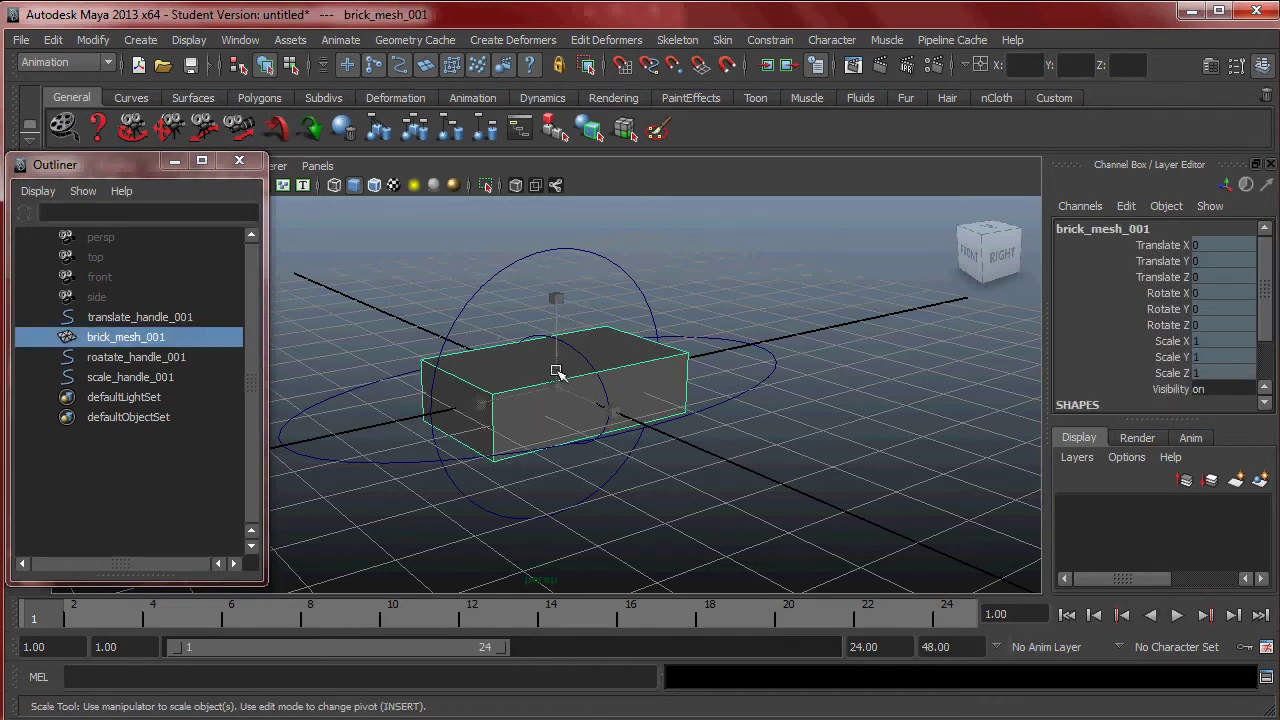
# Set a key on brick_mesh_001 at frame 1 and clear that key from the timeline
pyautogui.press('s')
pyautogui.hotkey('alt', 'v')
pyautogui.hotkey('alt', 'v')
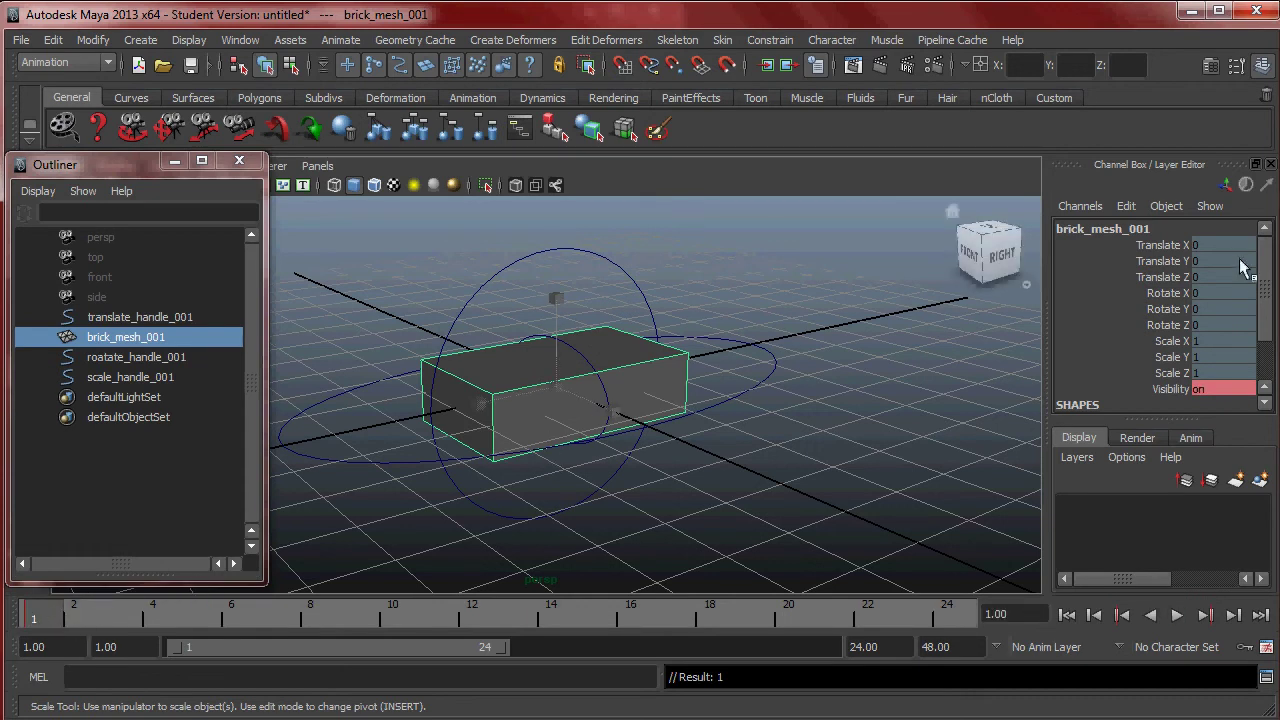
pyautogui.click(684, 388)
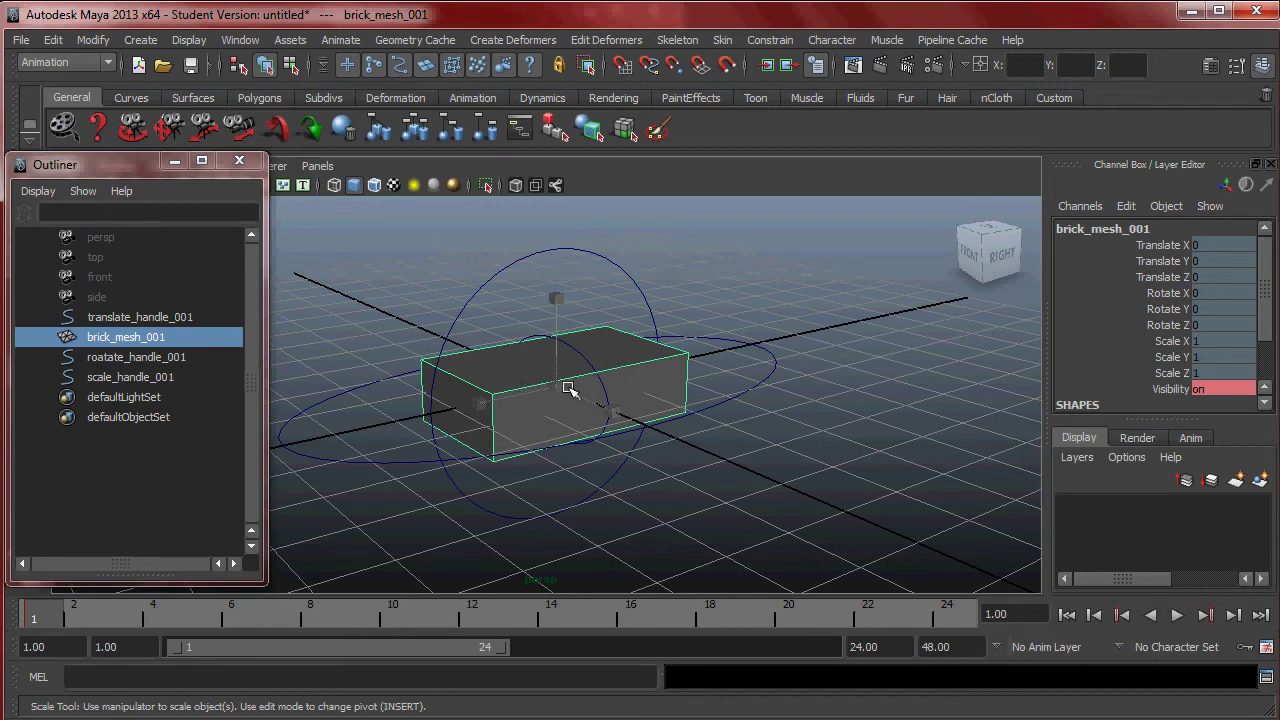
pyautogui.rightClick(44, 622)
pyautogui.click(119, 420)
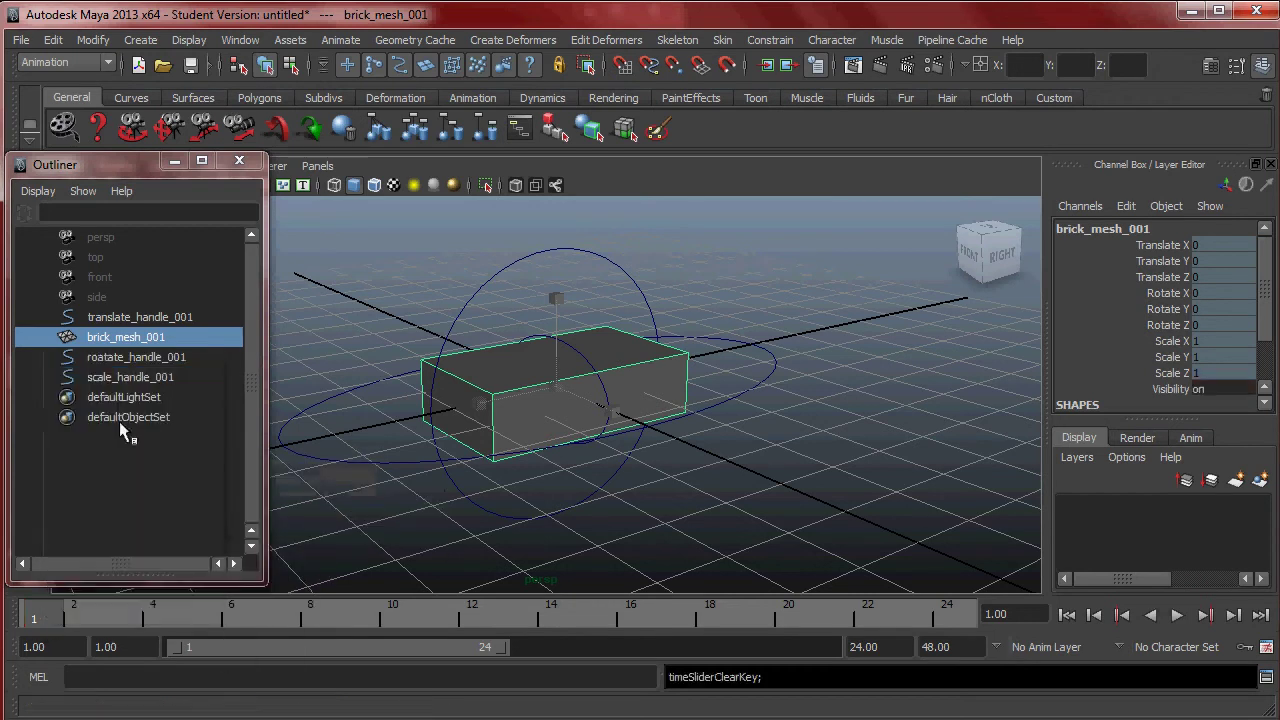
# Parent brick_mesh_001 under scale_handle_001 in the Outliner
pyautogui.click(775, 262)
pyautogui.click(680, 362)
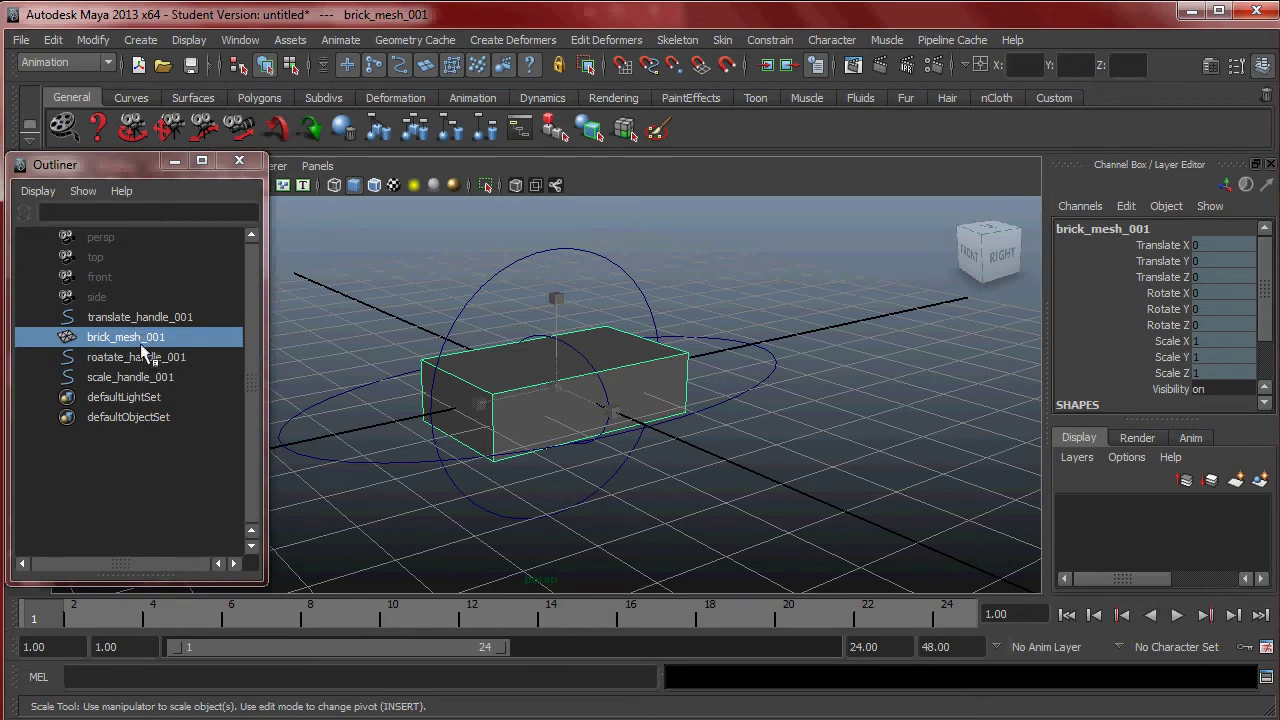
pyautogui.moveTo(130, 340); pyautogui.dragTo(141, 377, button='middle')
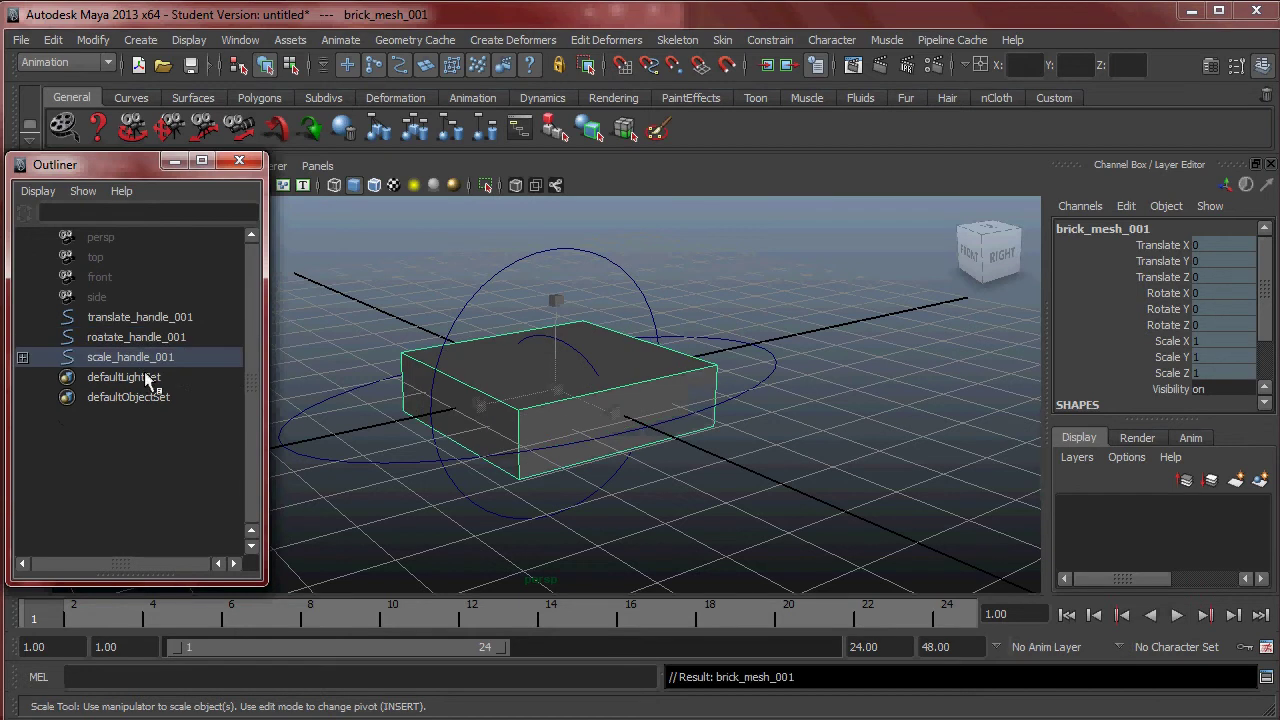
# Try scaling scale_handle_001 along Y with brick_mesh_001 parented under it, and undo the scaling
pyautogui.click(141, 357)
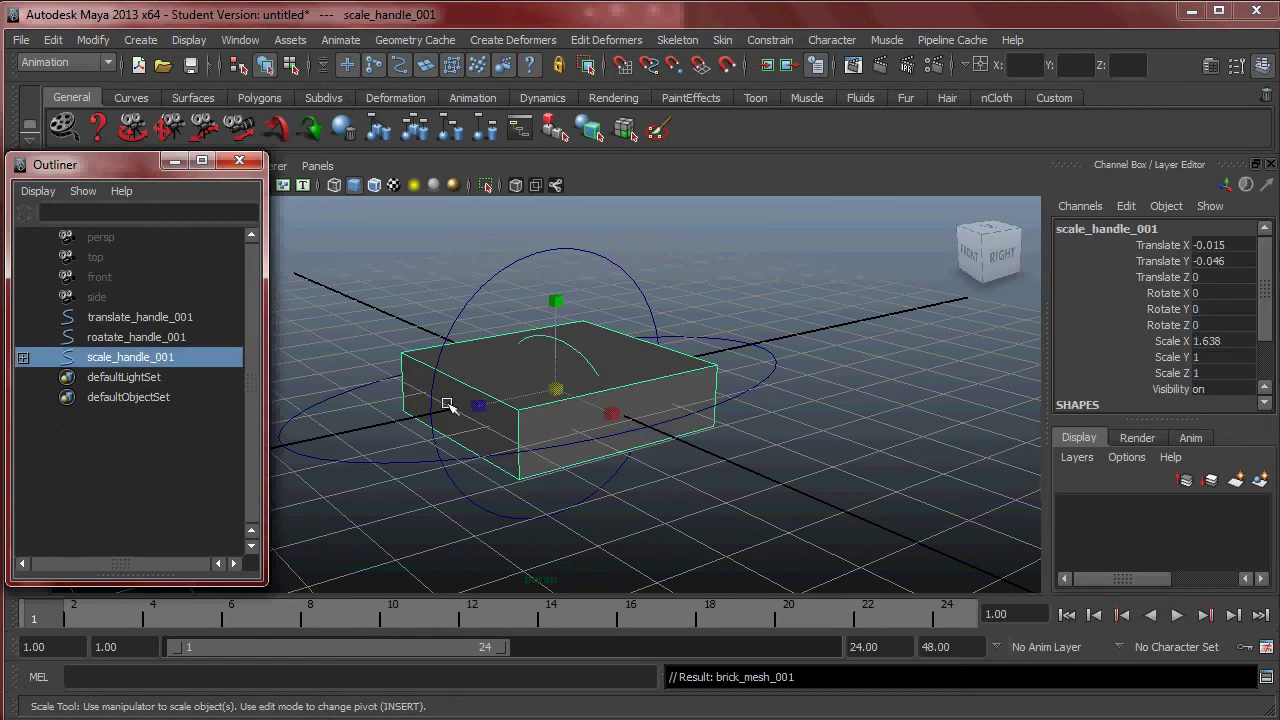
pyautogui.click(590, 348)
pyautogui.press('Up')
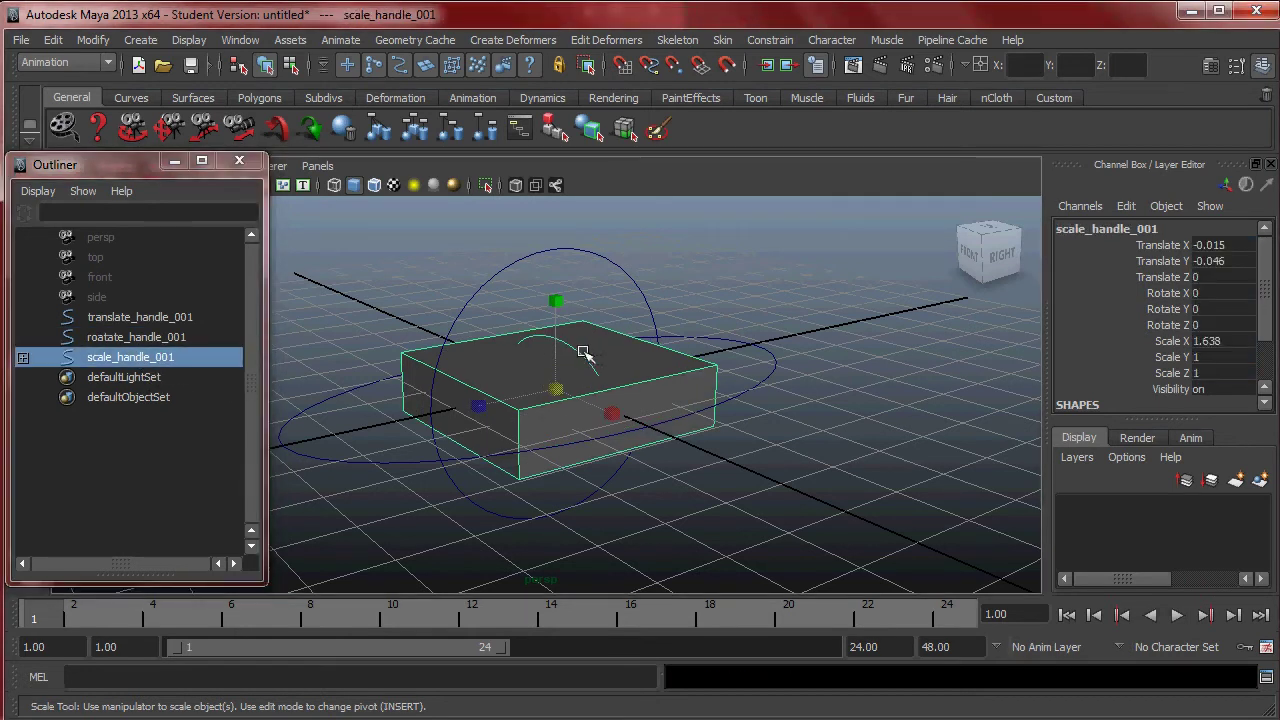
pyautogui.click(558, 301)
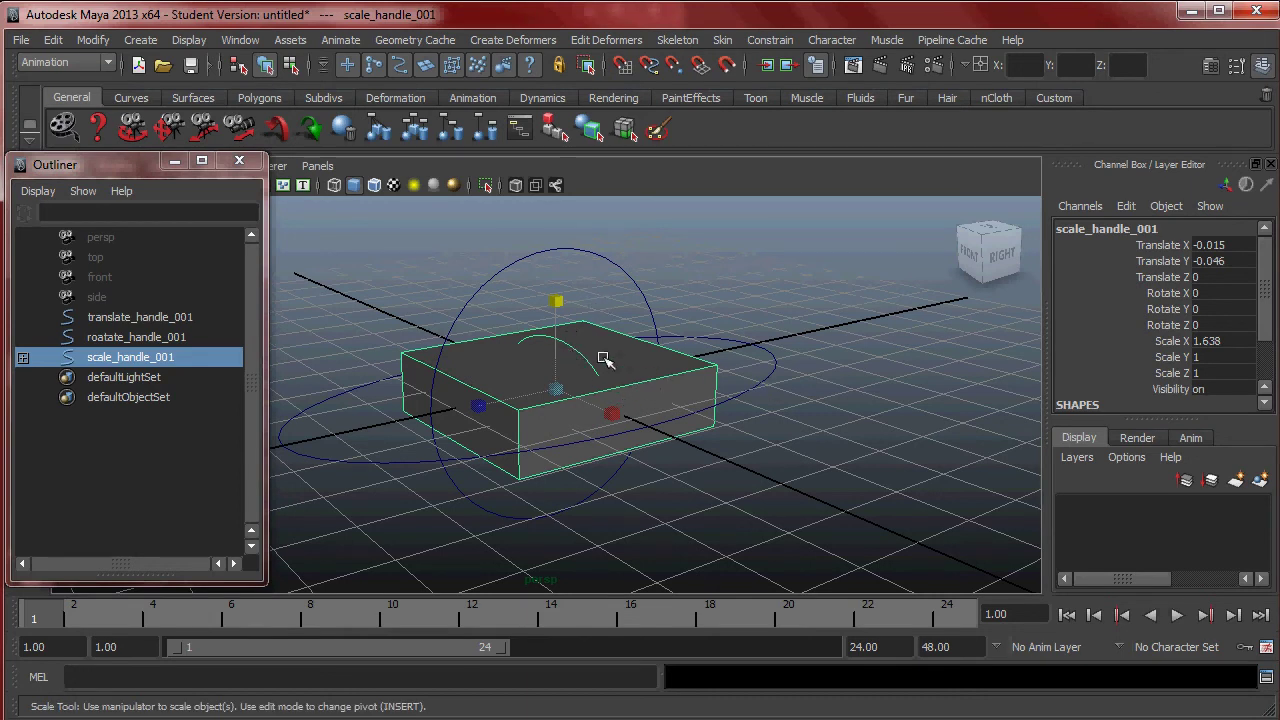
pyautogui.moveTo(563, 316); pyautogui.dragTo(586, 290)
pyautogui.hotkey('ctrl', 'z')
pyautogui.keyDown('alt'); pyautogui.moveTo(586, 351); pyautogui.dragTo(506, 334); pyautogui.keyUp('alt')
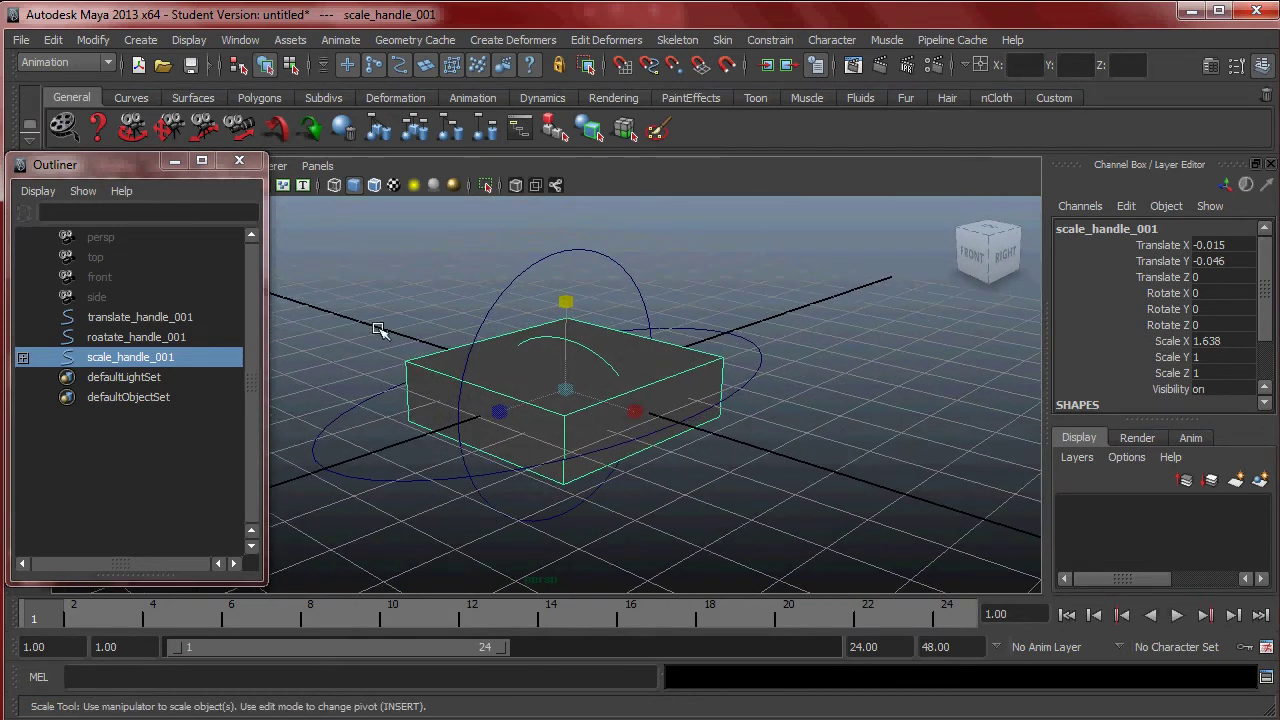
# Try Reset Transformations on scale_handle_001 with its child brick_mesh_001, inspect the brick, and undo the reset
pyautogui.click(23, 357)
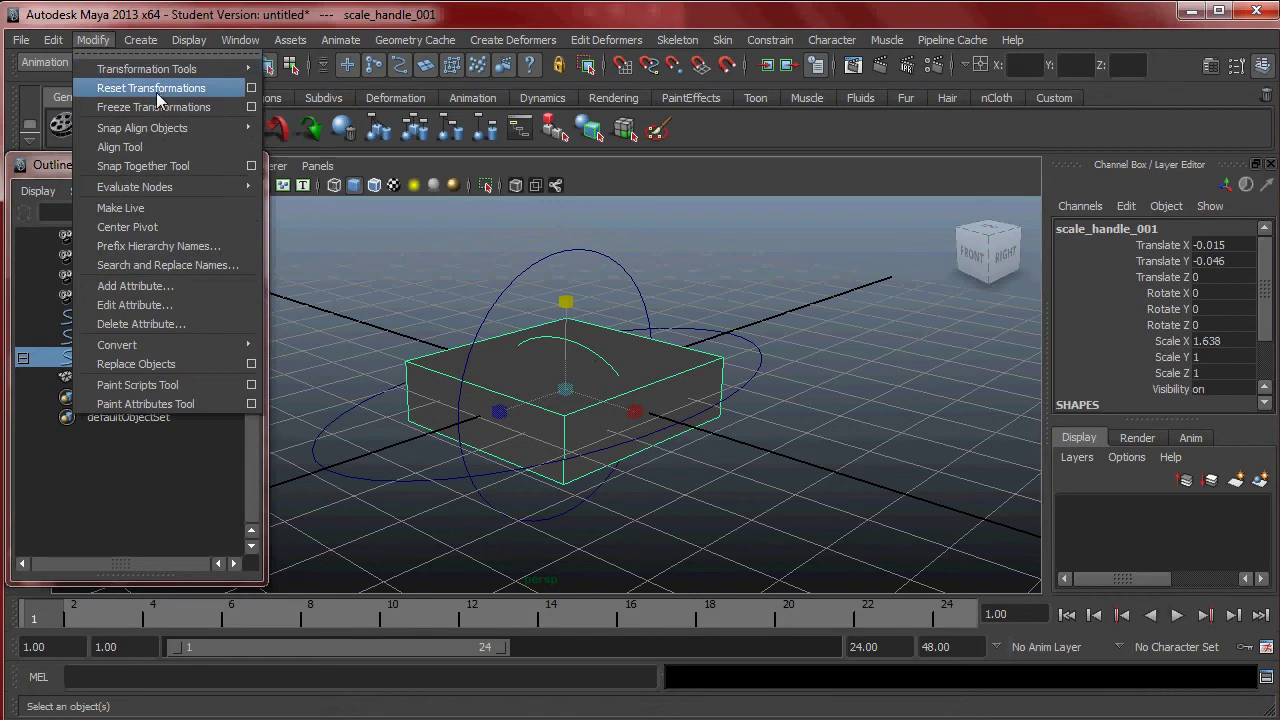
pyautogui.click(166, 92)
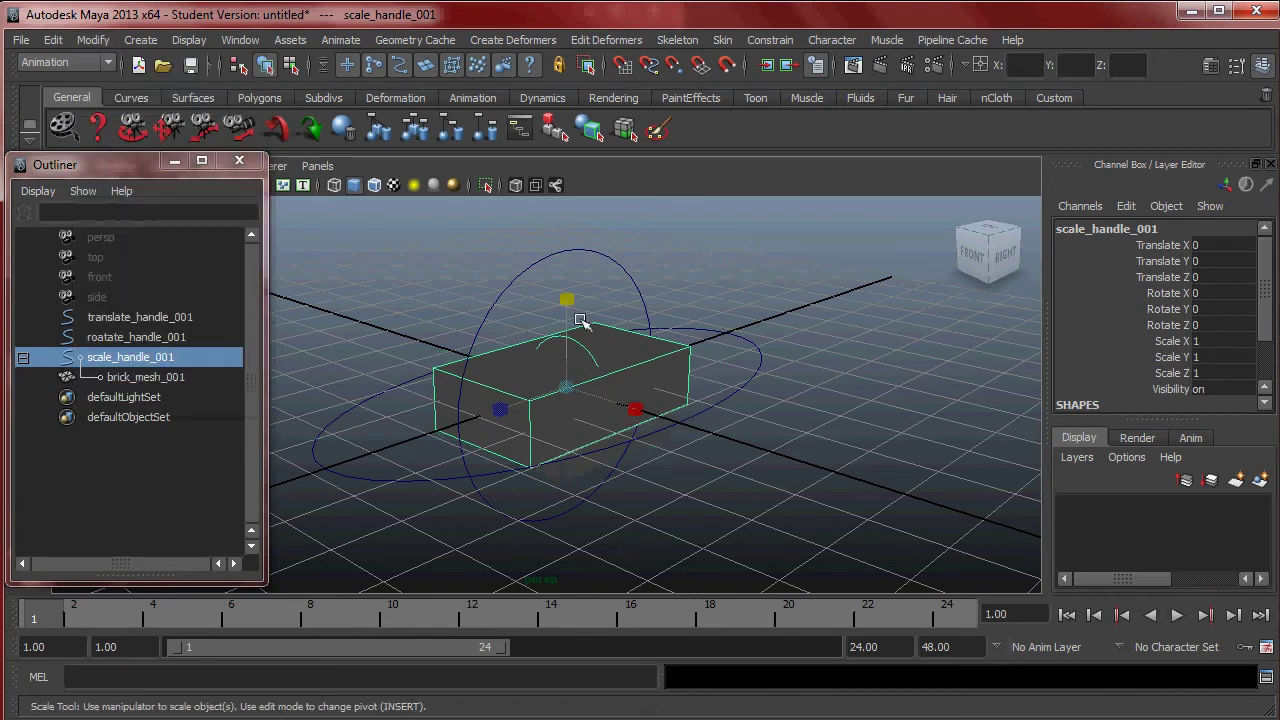
pyautogui.click(703, 291)
pyautogui.click(577, 349)
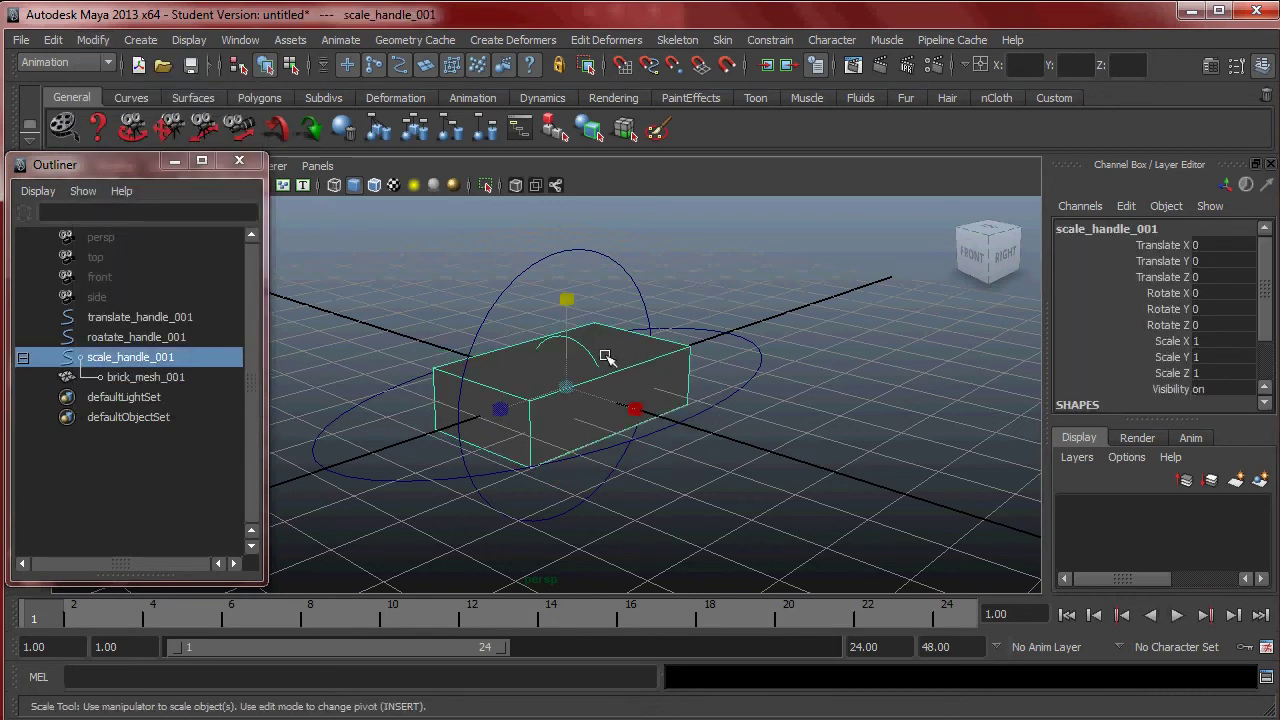
pyautogui.keyDown('alt'); pyautogui.moveTo(604, 357); pyautogui.dragTo(647, 358); pyautogui.keyUp('alt')
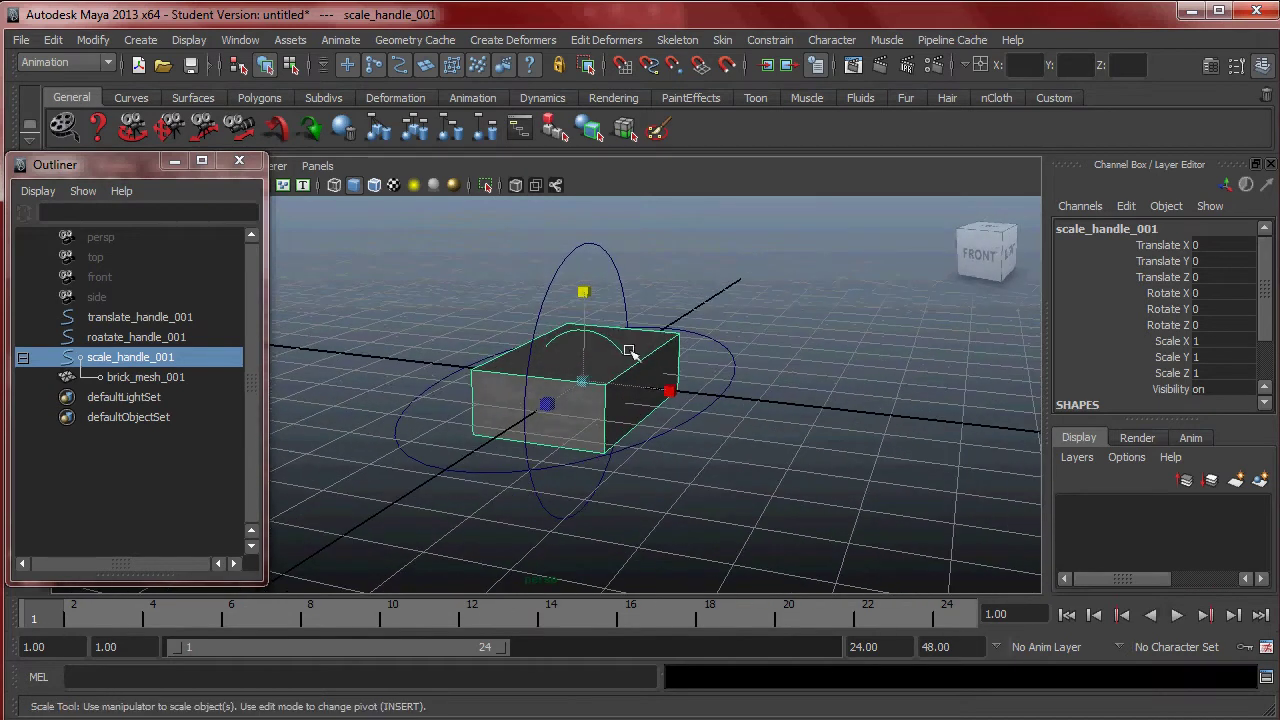
pyautogui.scroll(4, 645, 350)
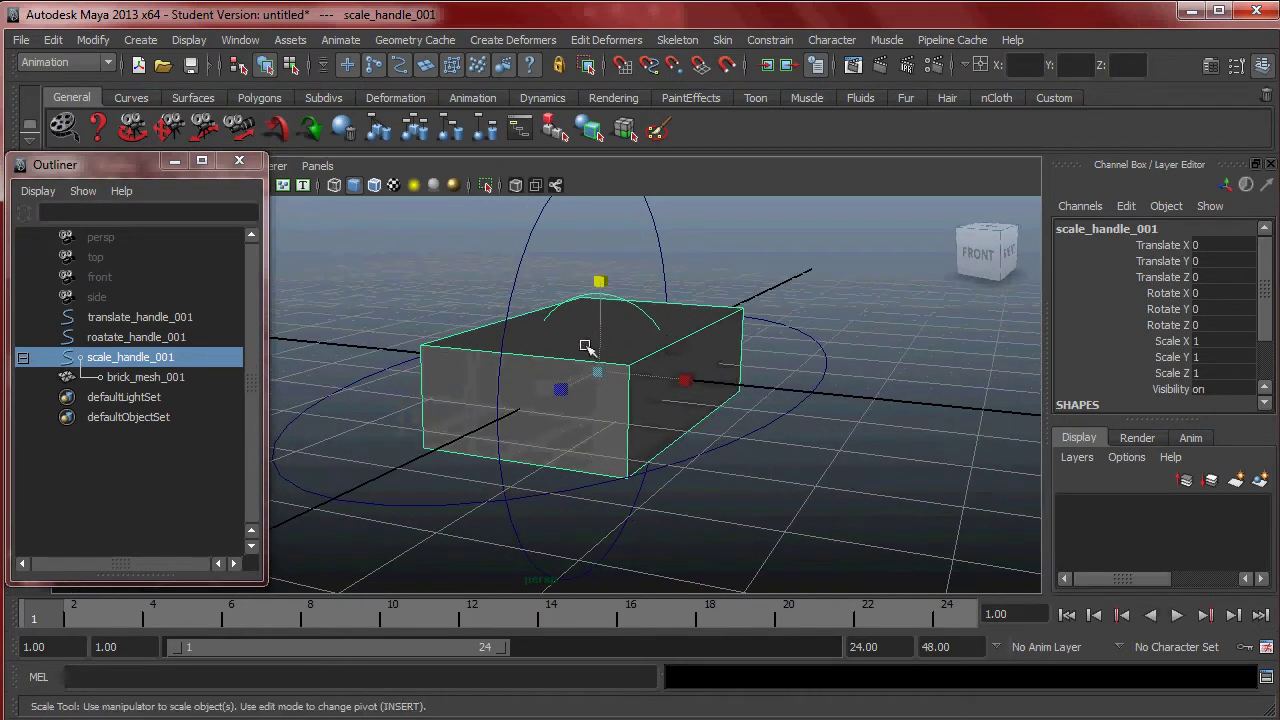
pyautogui.hotkey('ctrl', 'z')
pyautogui.hotkey('ctrl', 'z')
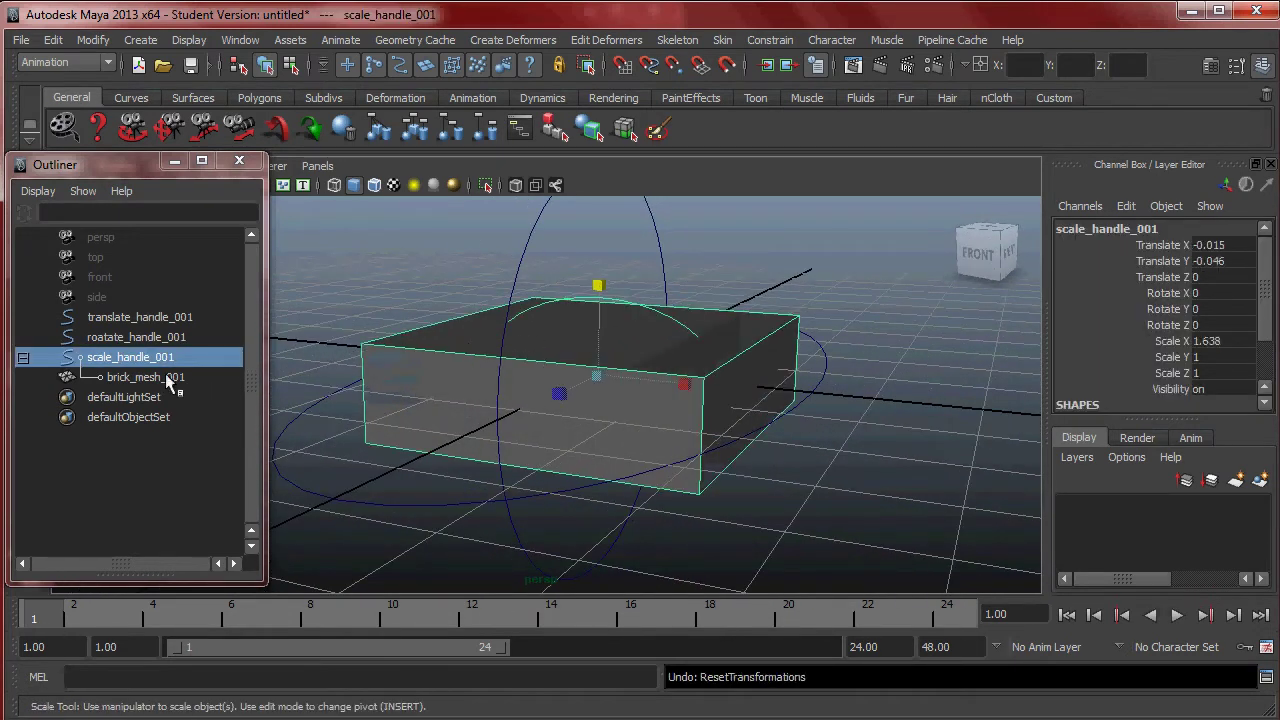
# Unparent brick_mesh_001 from scale_handle_001 and freeze the transformations of scale_handle_001
pyautogui.click(168, 378)
pyautogui.moveTo(174, 389); pyautogui.dragTo(179, 460, button='middle')
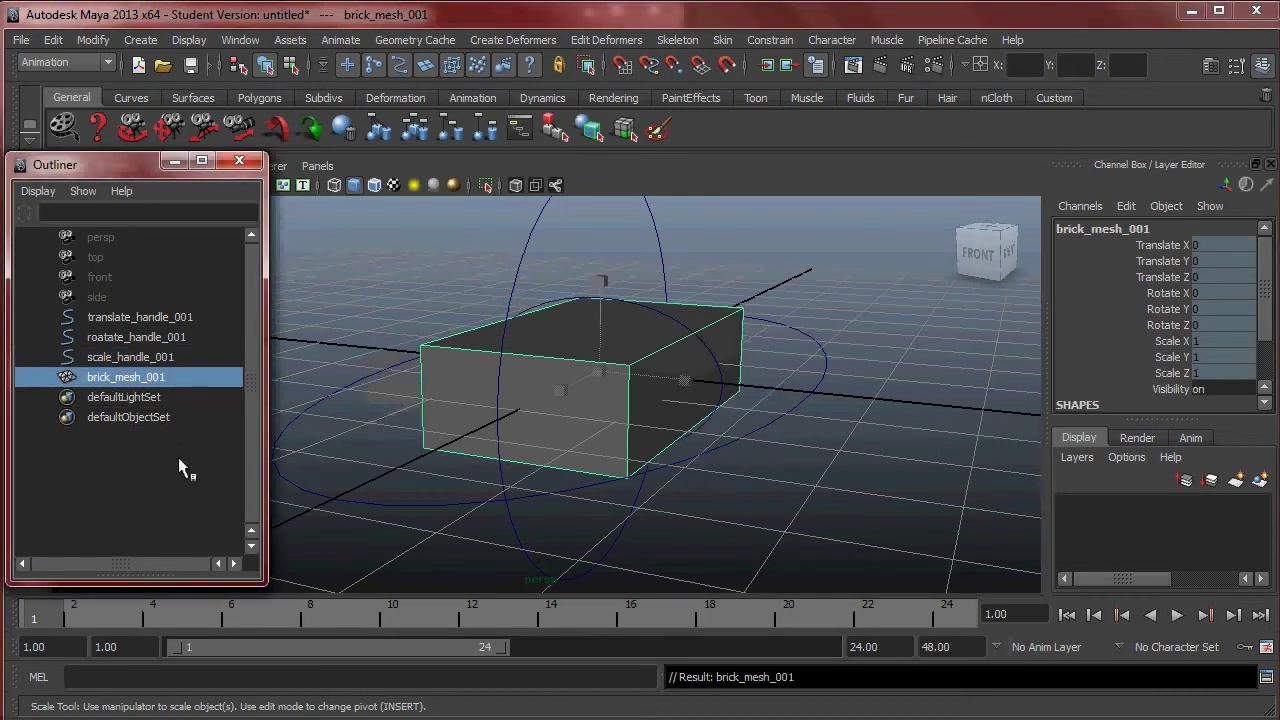
pyautogui.click(722, 368)
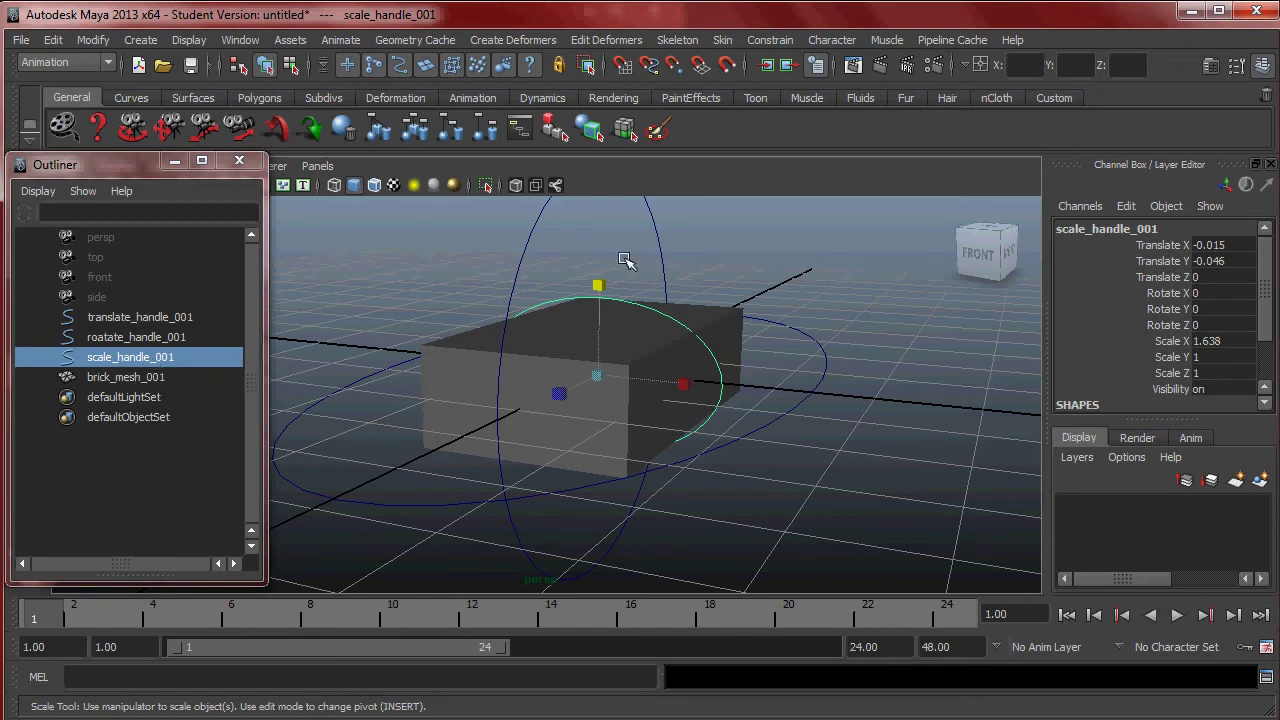
pyautogui.click(96, 39)
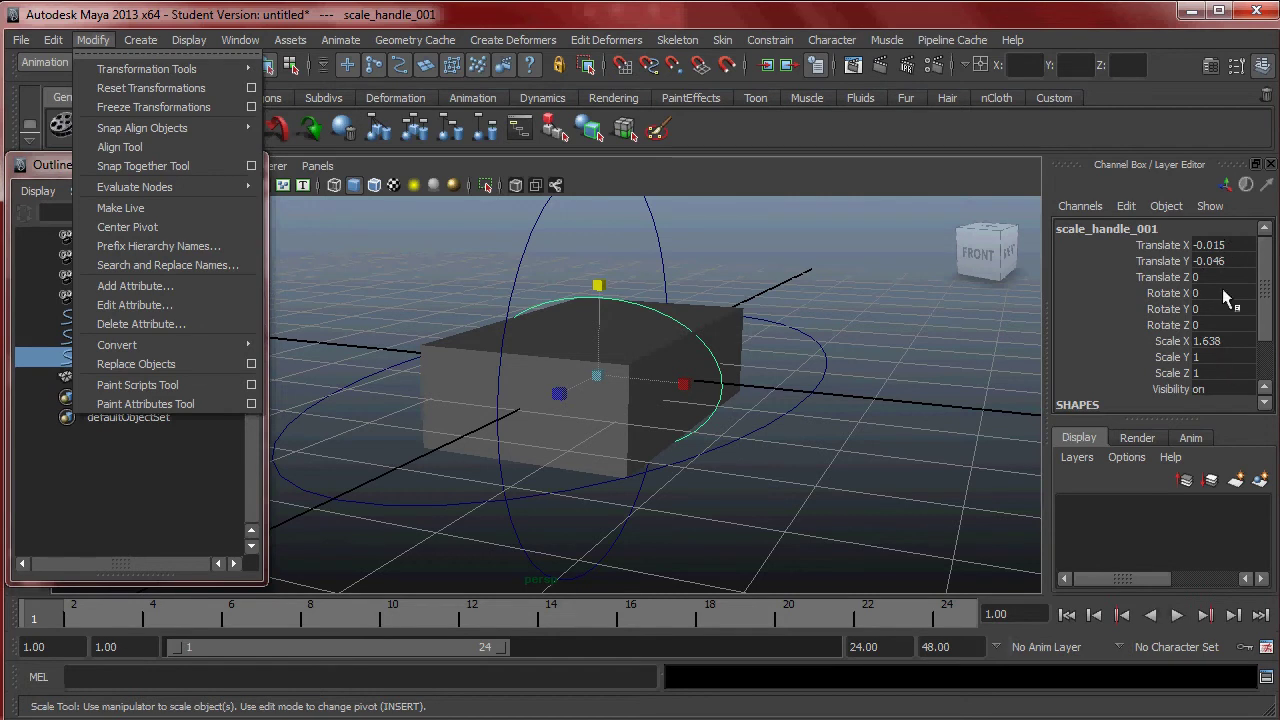
pyautogui.click(159, 108)
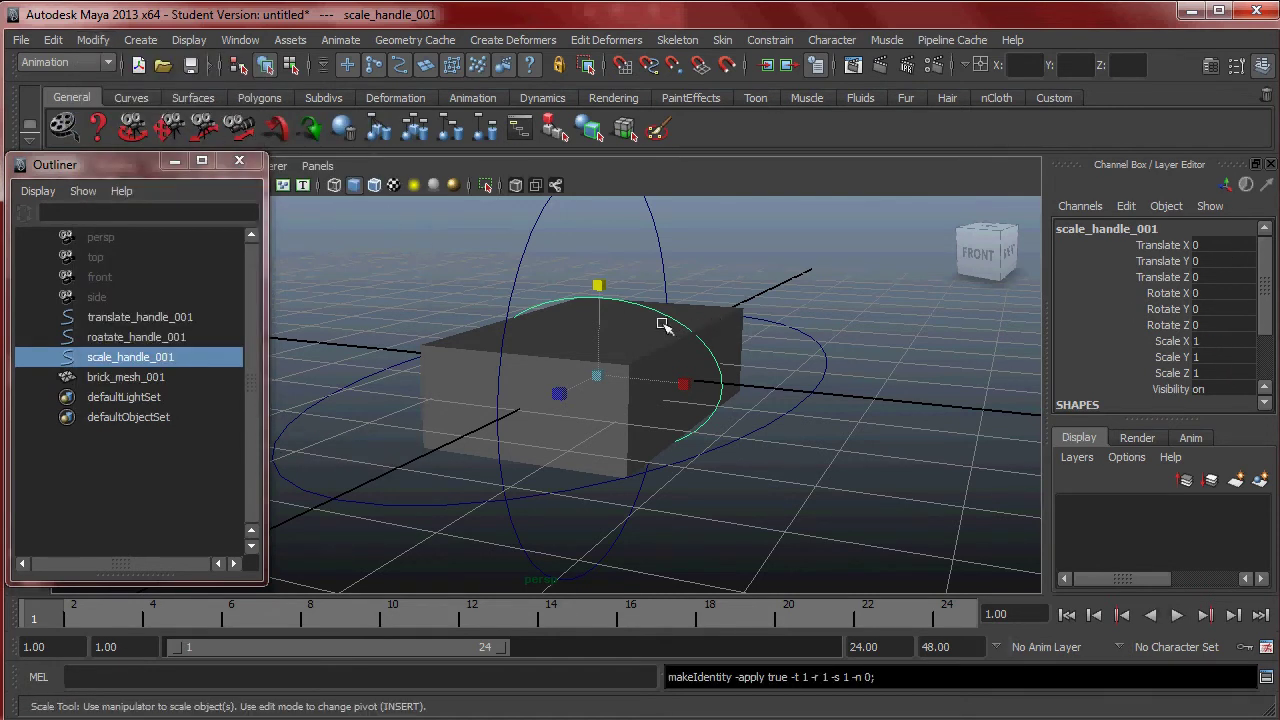
pyautogui.keyDown('alt'); pyautogui.moveTo(623, 326); pyautogui.dragTo(648, 313); pyautogui.keyUp('alt')
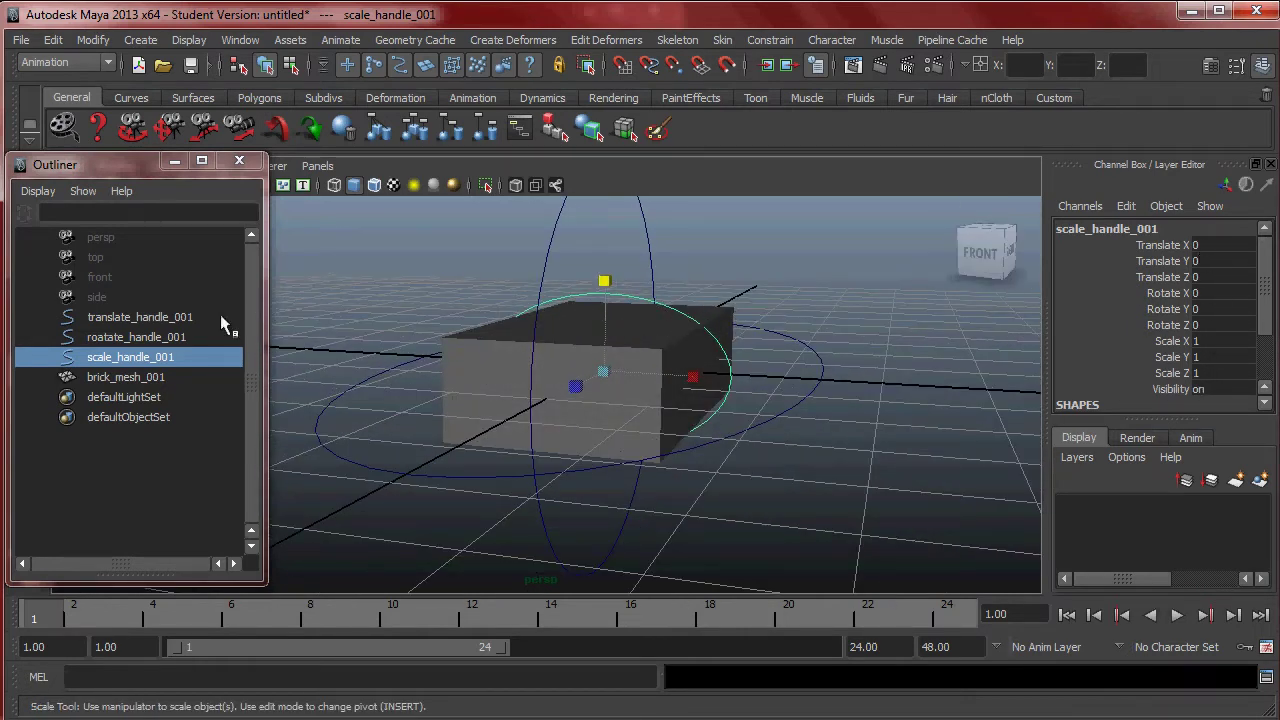
# Freeze the transformations of roatate_handle_001 and of translate_handle_001
pyautogui.click(174, 336)
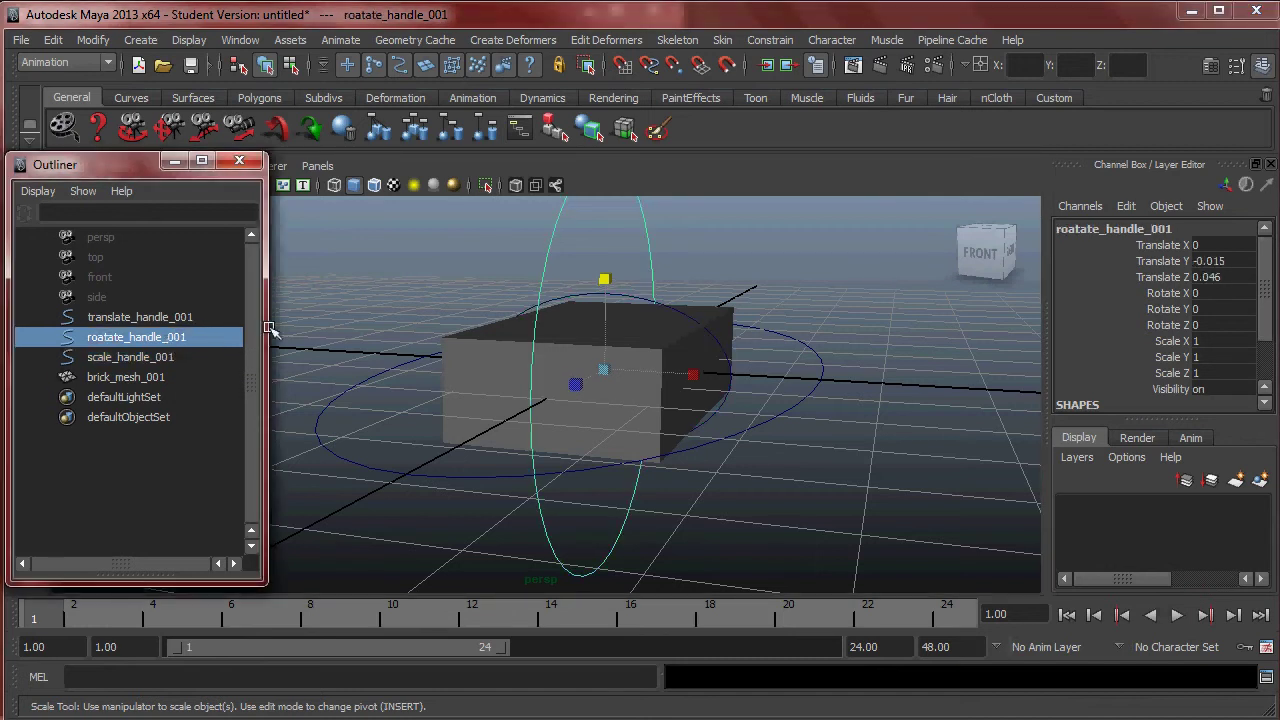
pyautogui.keyDown('alt'); pyautogui.moveTo(705, 345); pyautogui.dragTo(751, 337); pyautogui.keyUp('alt')
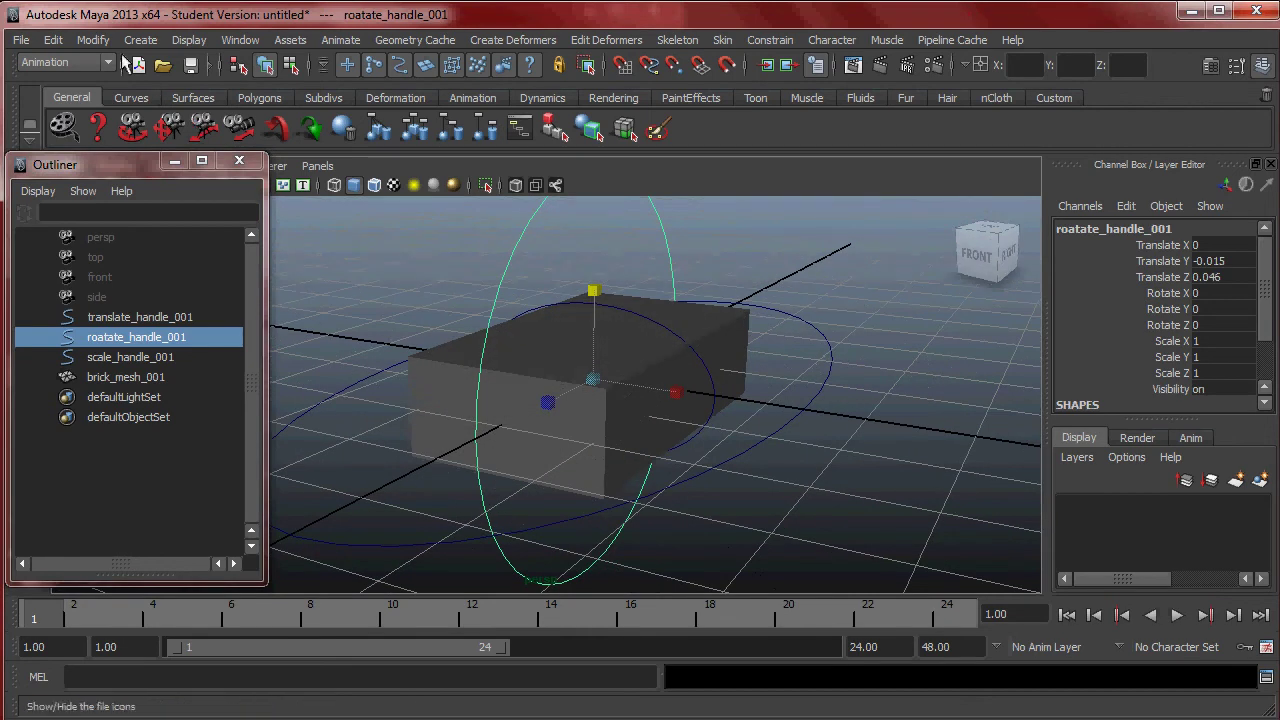
pyautogui.click(93, 40)
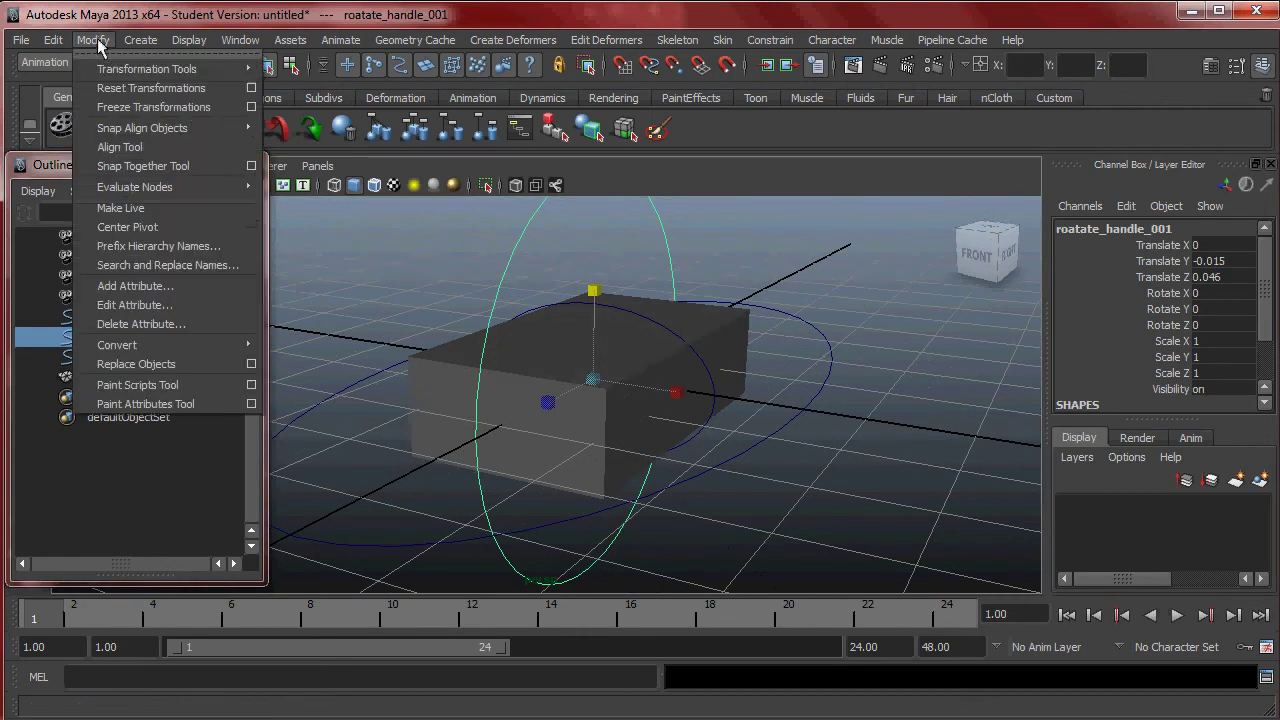
pyautogui.click(161, 108)
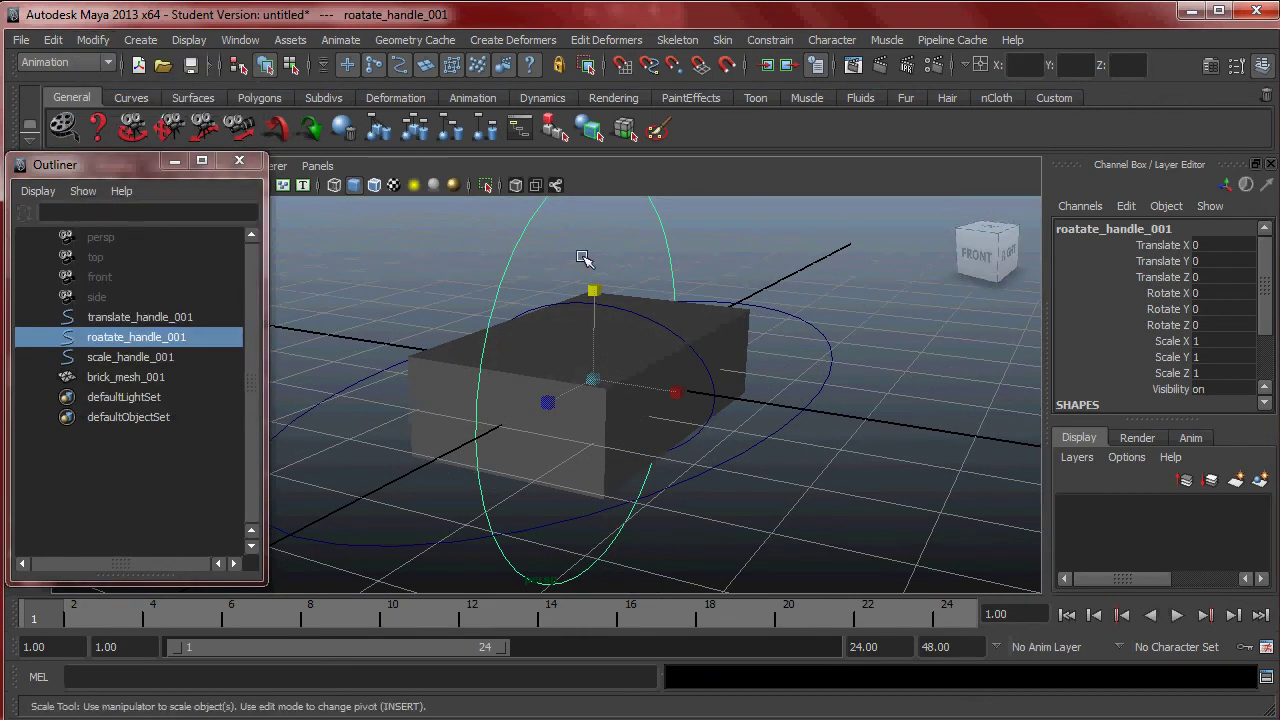
pyautogui.click(827, 340)
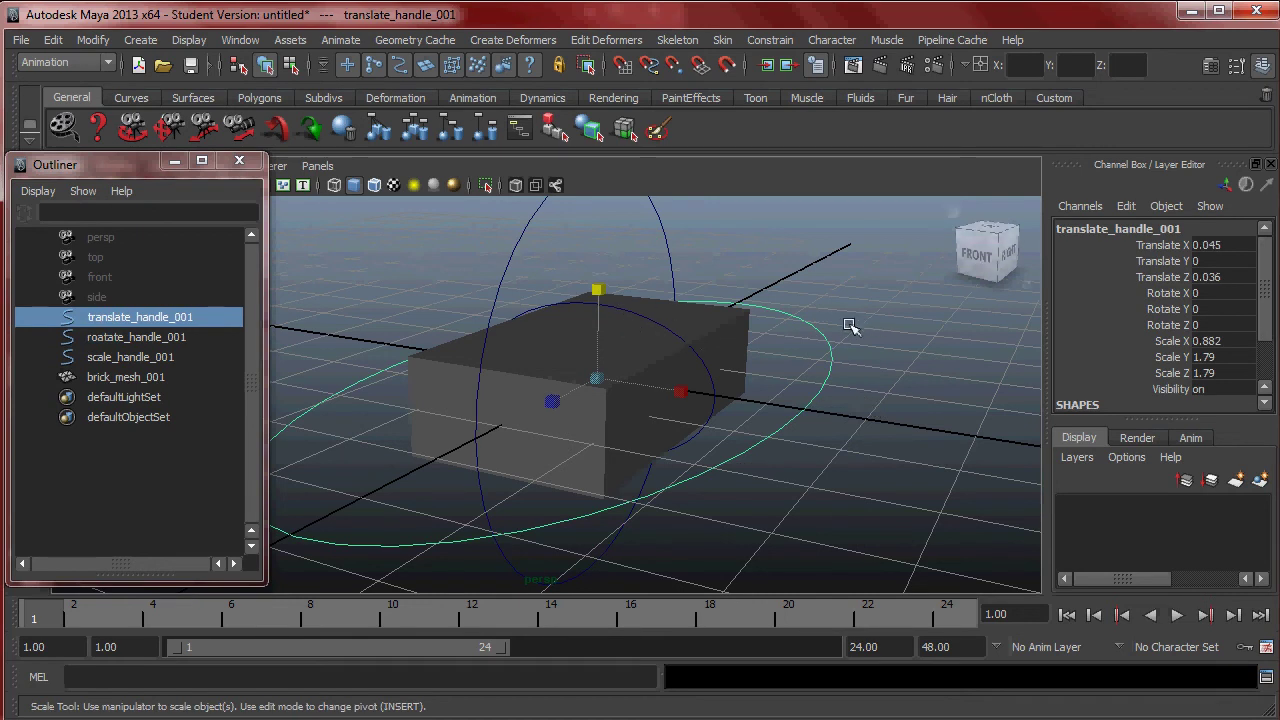
pyautogui.click(95, 44)
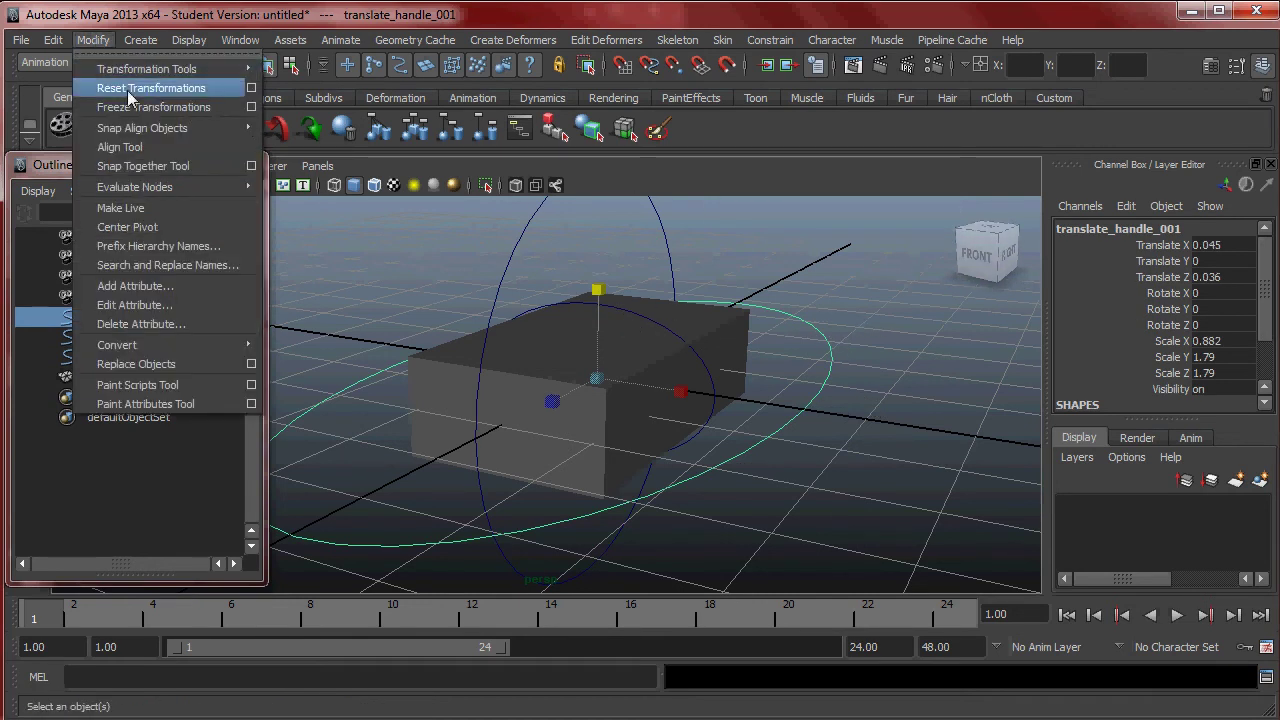
pyautogui.click(150, 104)
pyautogui.click(918, 311)
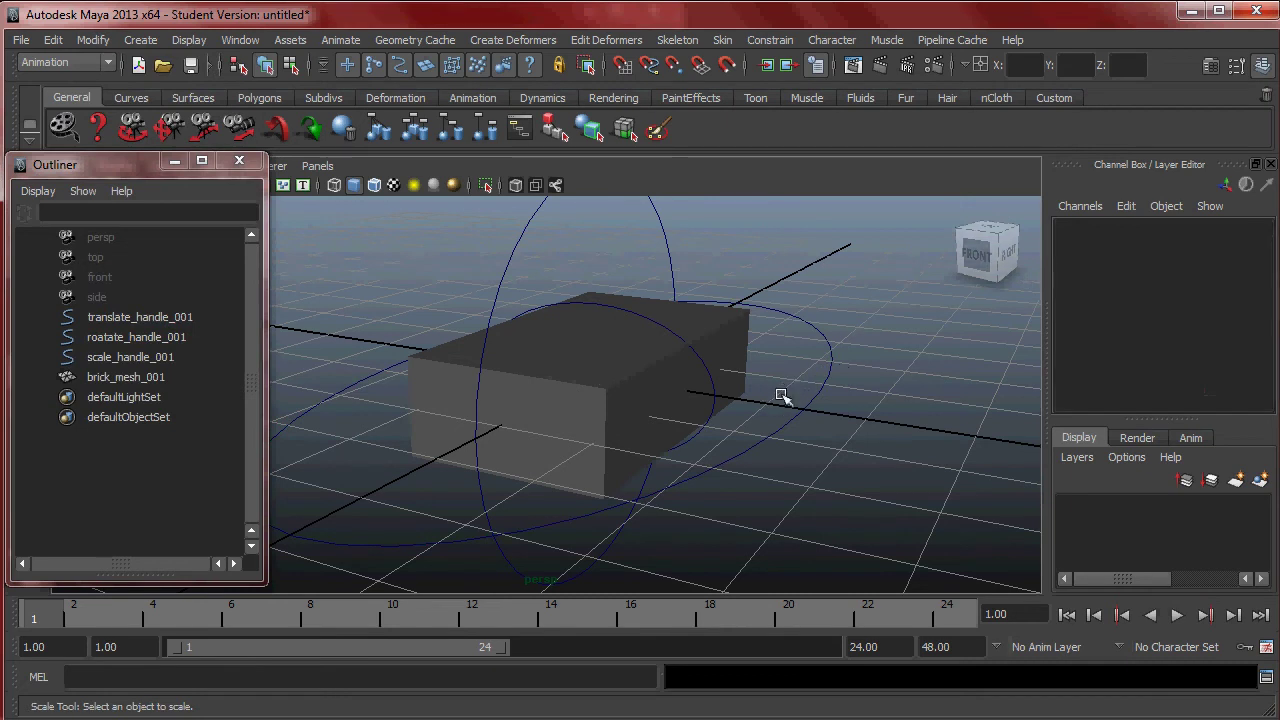
# Create a display layer from brick_mesh_001 and name it brick_lay
pyautogui.keyDown('alt'); pyautogui.moveTo(790, 386); pyautogui.dragTo(694, 371); pyautogui.keyUp('alt')
pyautogui.keyDown('alt'); pyautogui.moveTo(694, 371); pyautogui.dragTo(597, 431, button='right'); pyautogui.keyUp('alt')
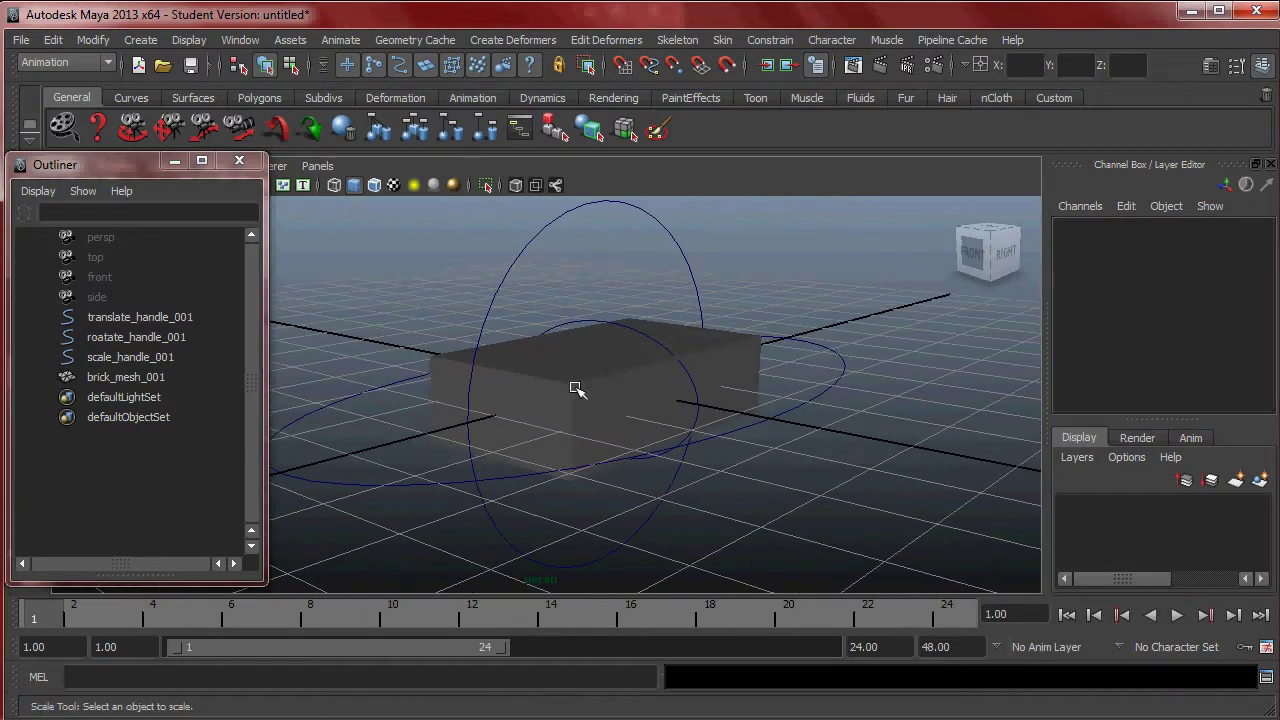
pyautogui.click(736, 366)
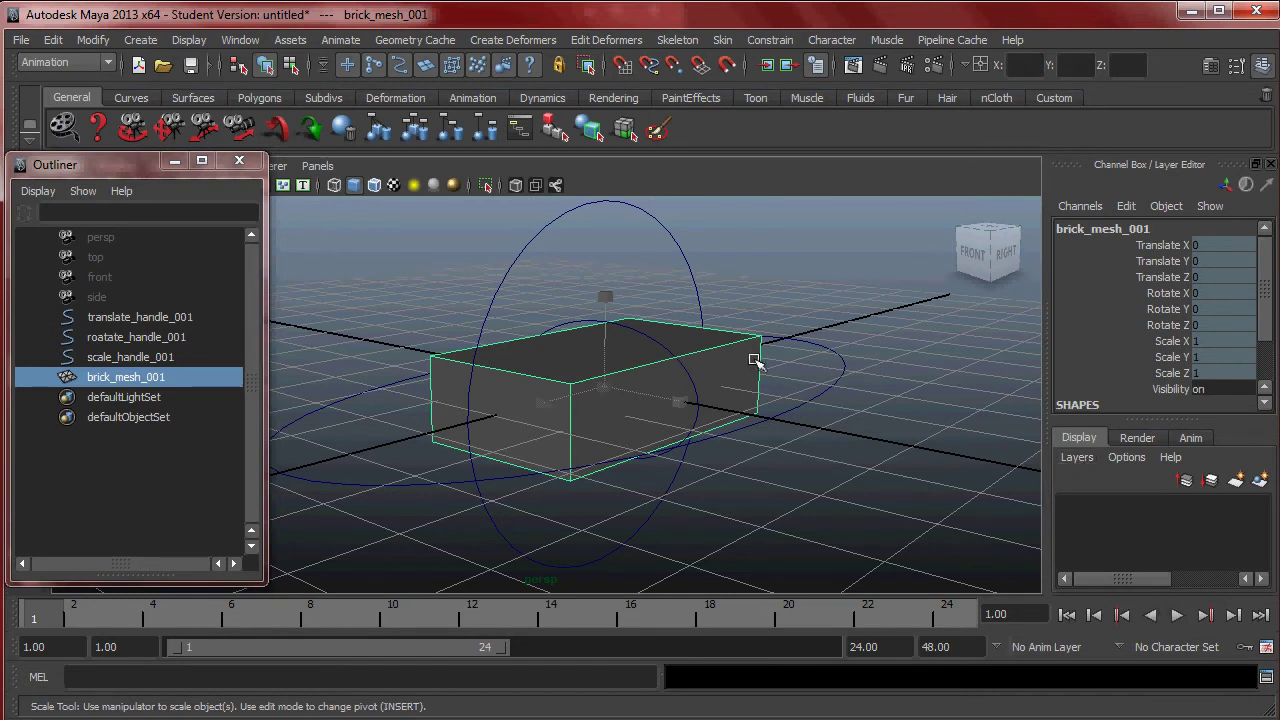
pyautogui.click(881, 340)
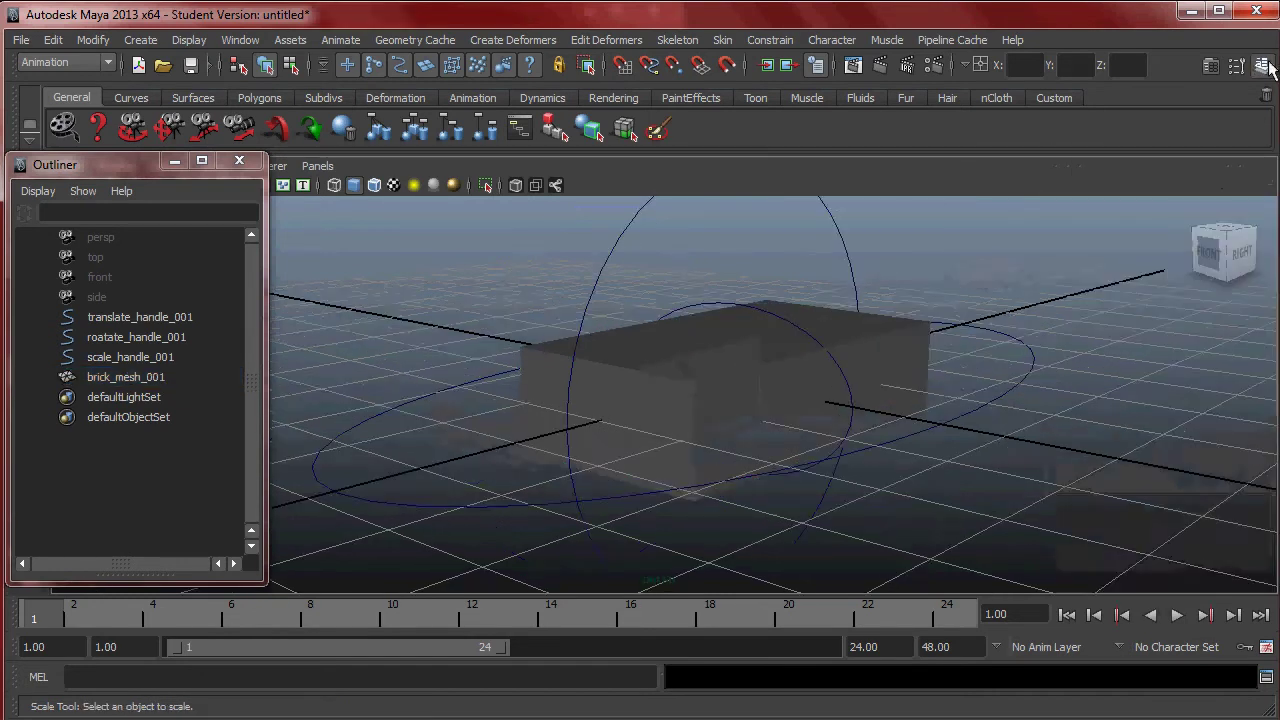
pyautogui.click(750, 360)
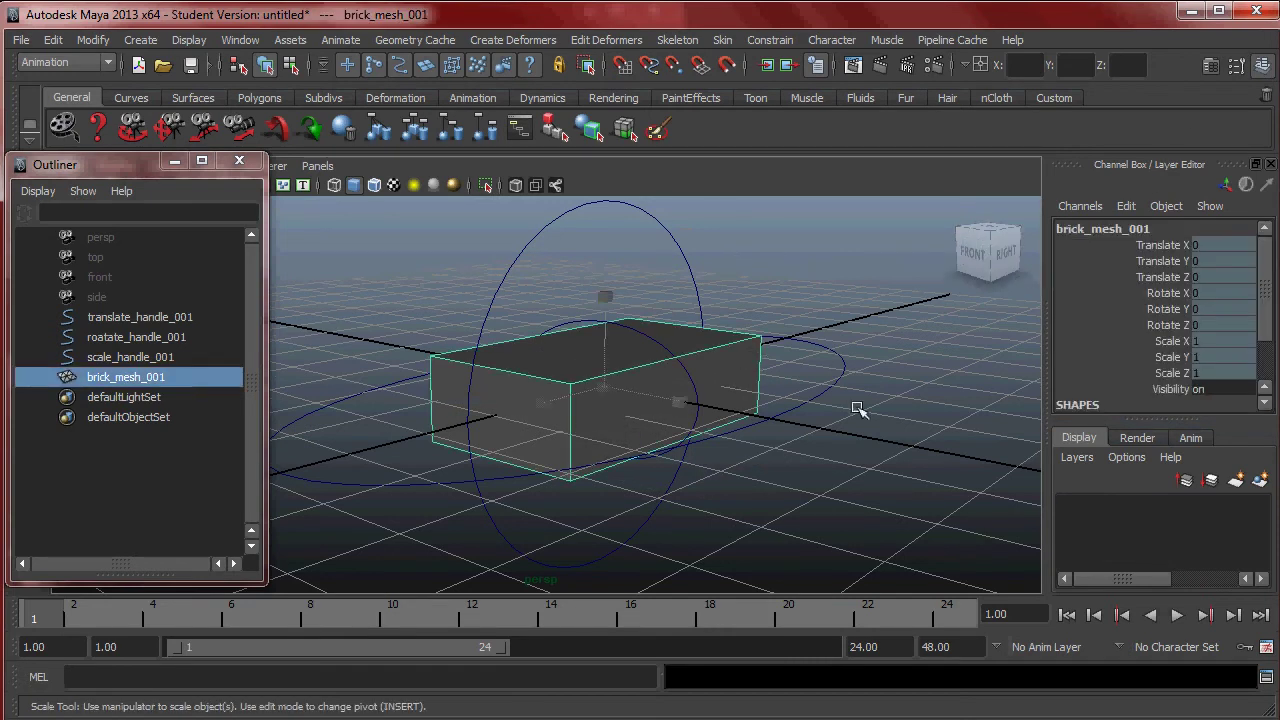
pyautogui.click(1077, 458)
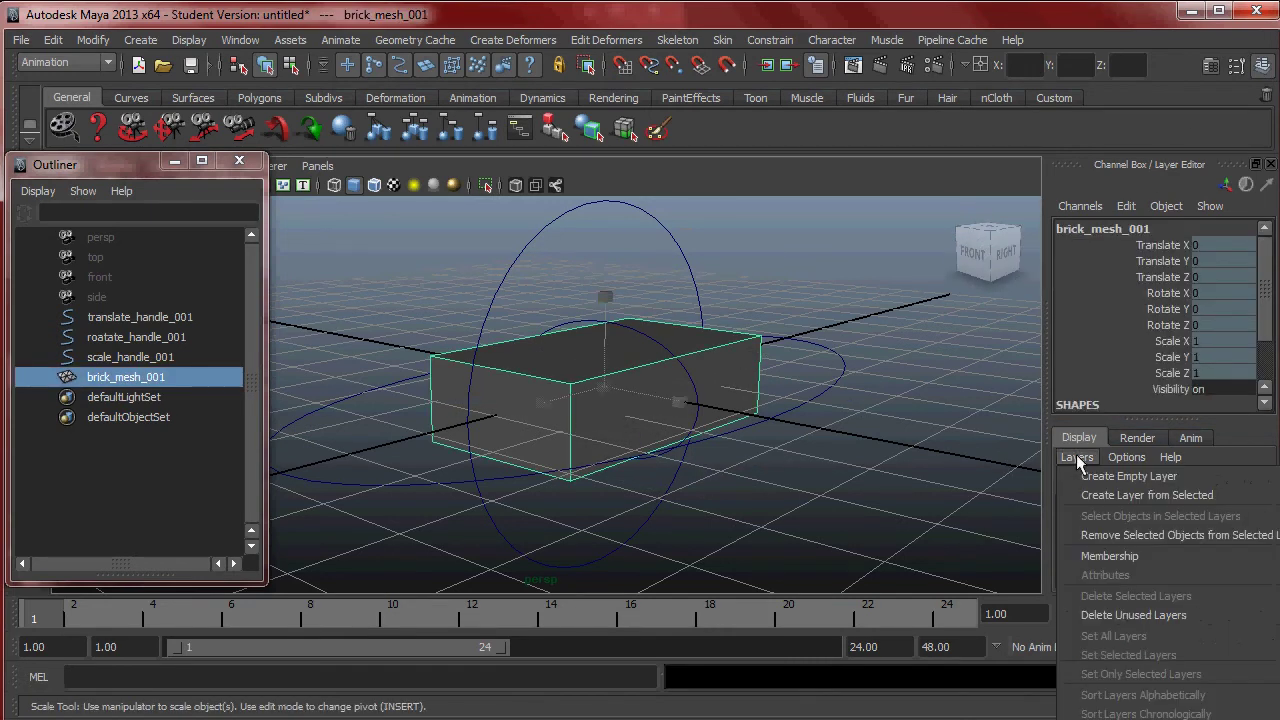
pyautogui.click(1115, 496)
pyautogui.doubleClick(1150, 508)
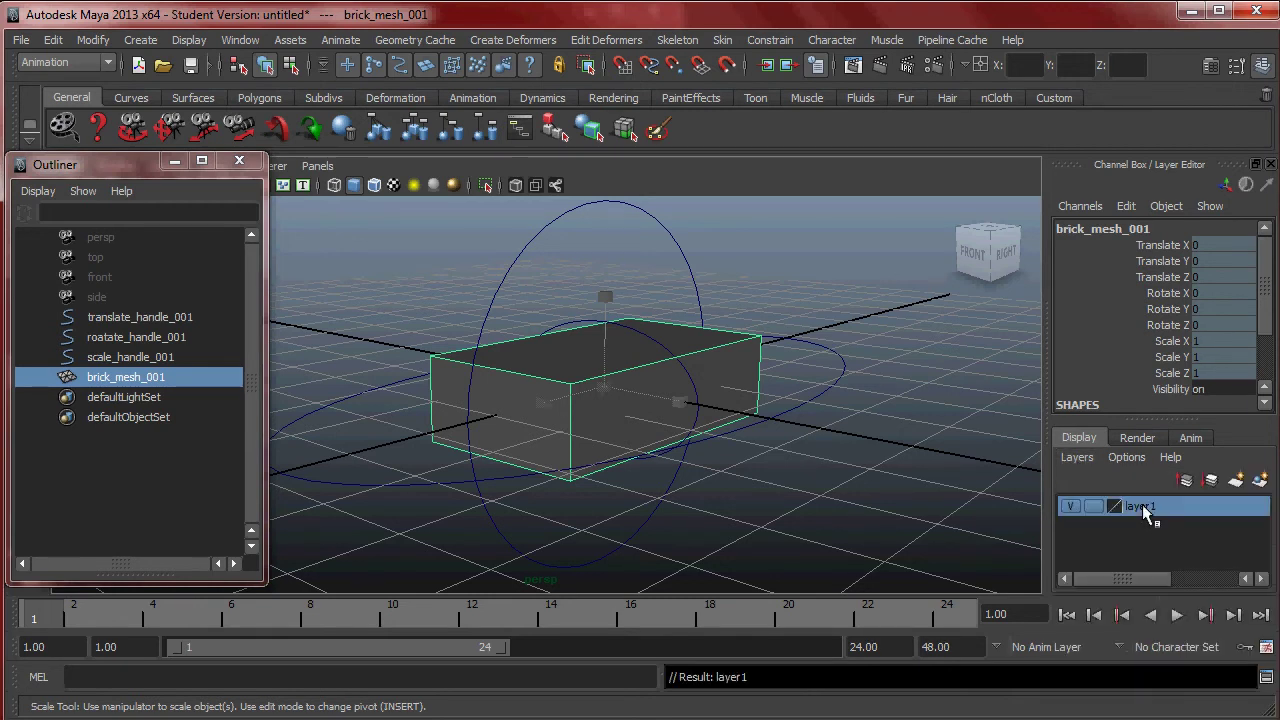
pyautogui.moveTo(641, 290); pyautogui.dragTo(515, 297)
pyautogui.write('brick_lay')
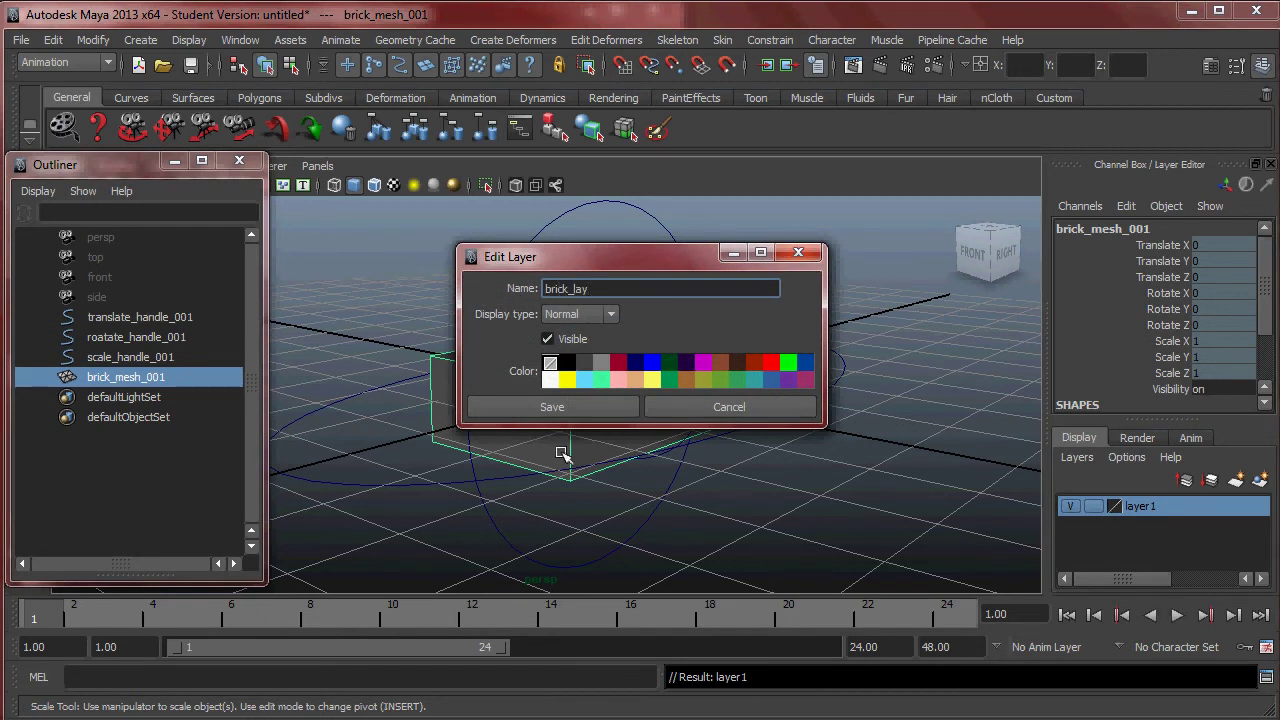
pyautogui.click(565, 407)
# Set the display type of the brick_lay layer to Reference (R)
pyautogui.click(1099, 508)
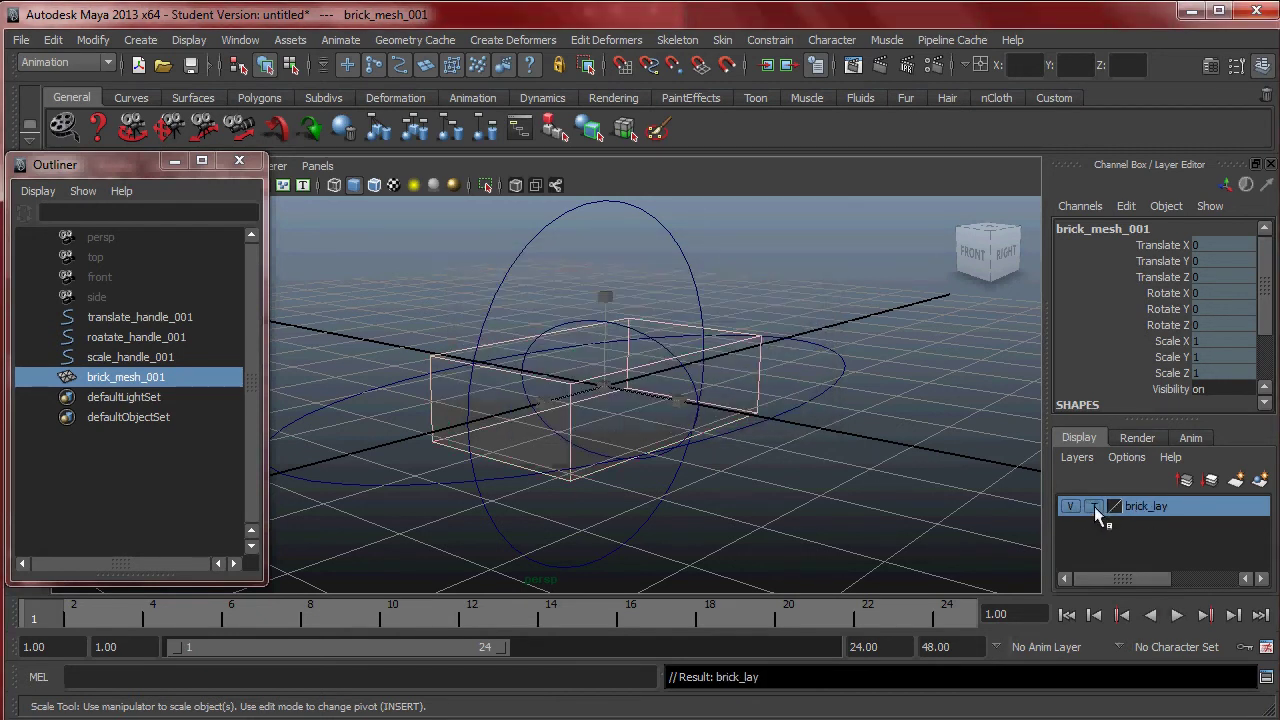
pyautogui.click(1093, 506)
pyautogui.click(923, 409)
pyautogui.click(730, 328)
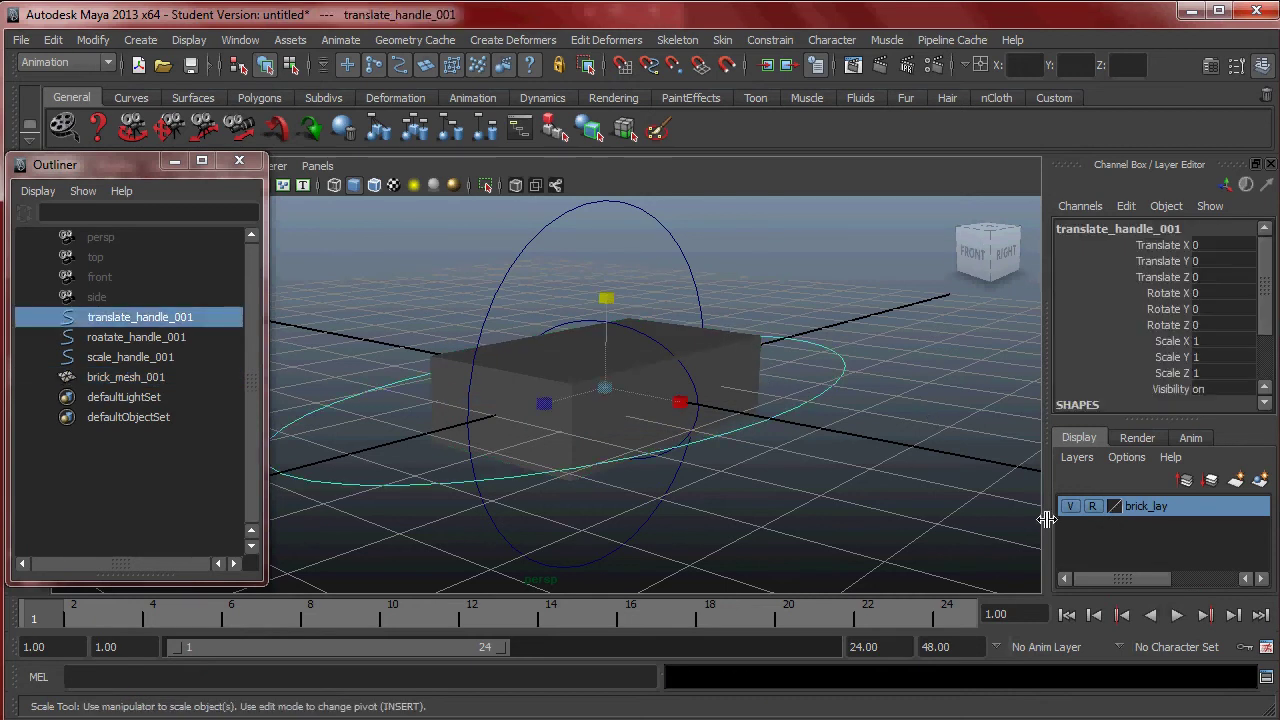
pyautogui.click(1098, 507)
pyautogui.click(1098, 507)
# Test viewport selection on the brick mesh, including a marquee selection across the brick and its handles
pyautogui.click(694, 365)
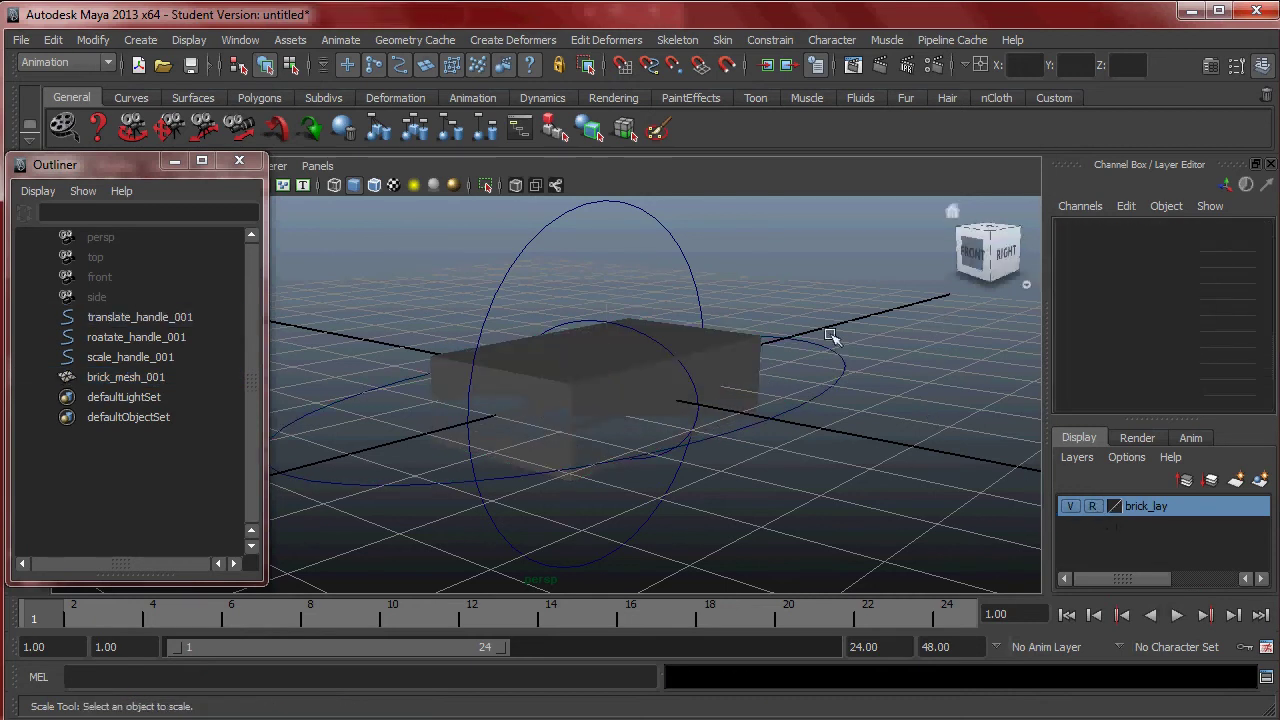
pyautogui.click(742, 333)
pyautogui.click(757, 391)
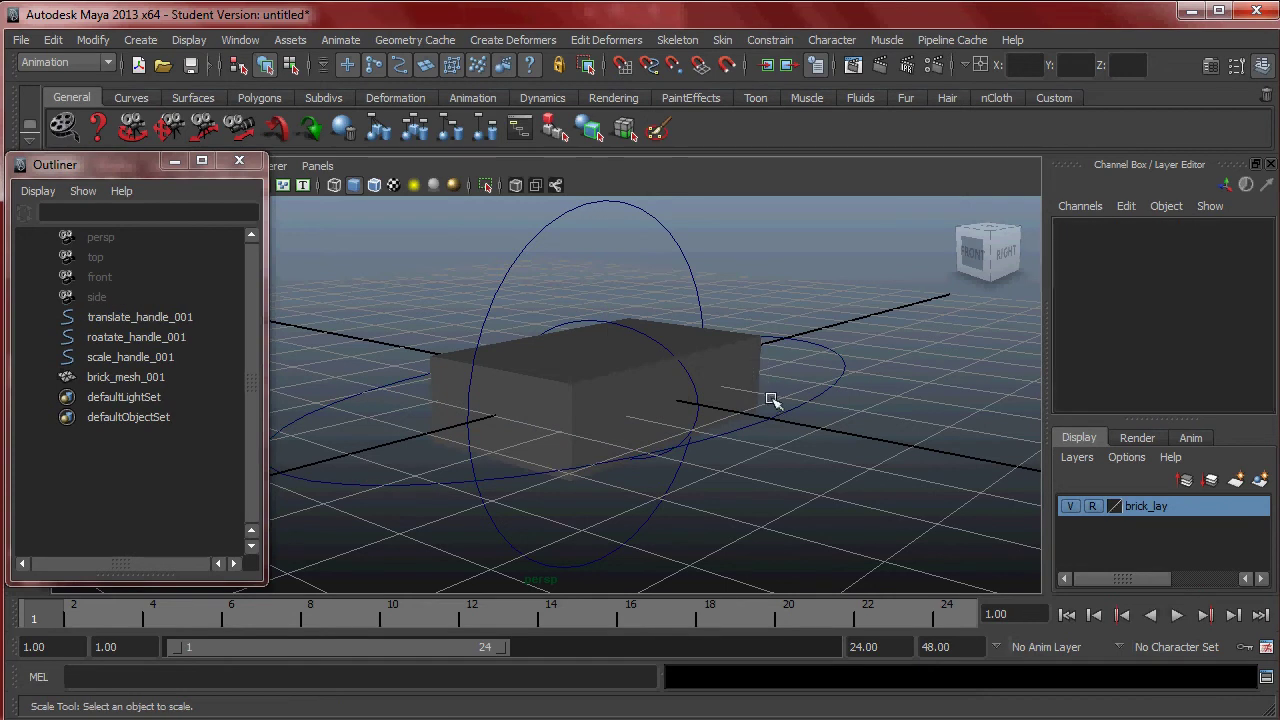
pyautogui.moveTo(643, 308); pyautogui.dragTo(728, 425)
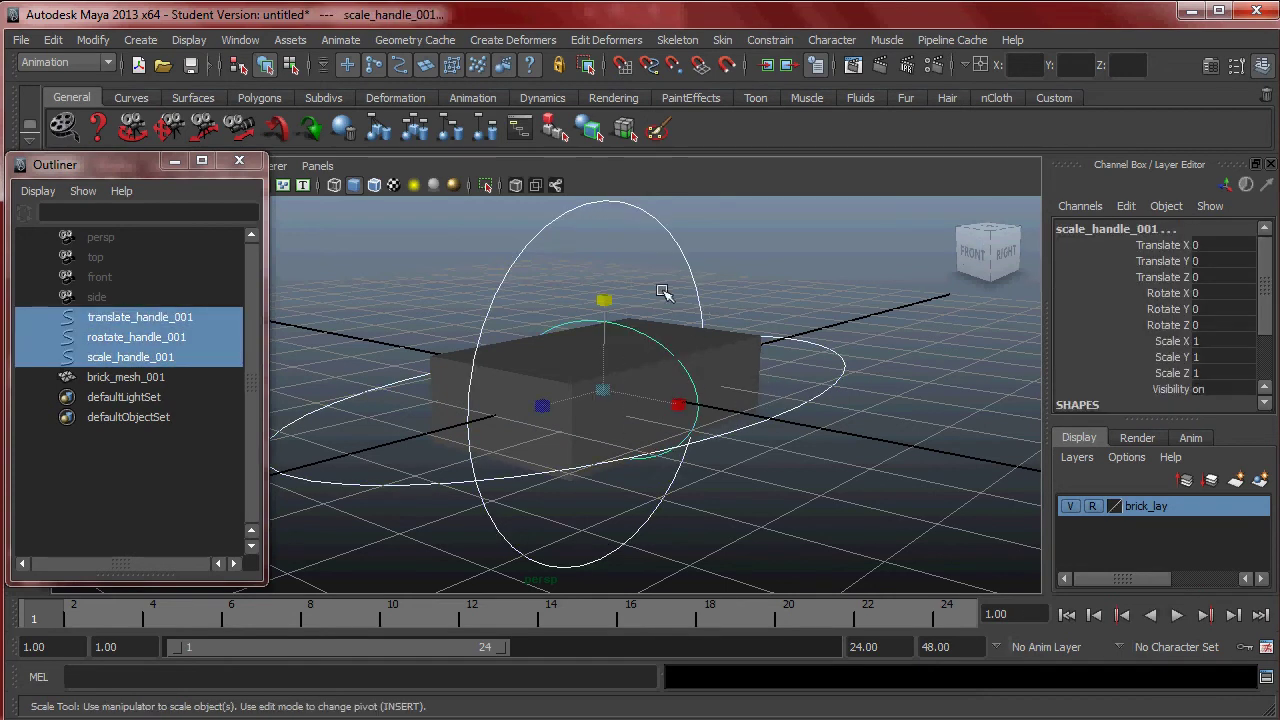
pyautogui.click(806, 393)
pyautogui.click(747, 366)
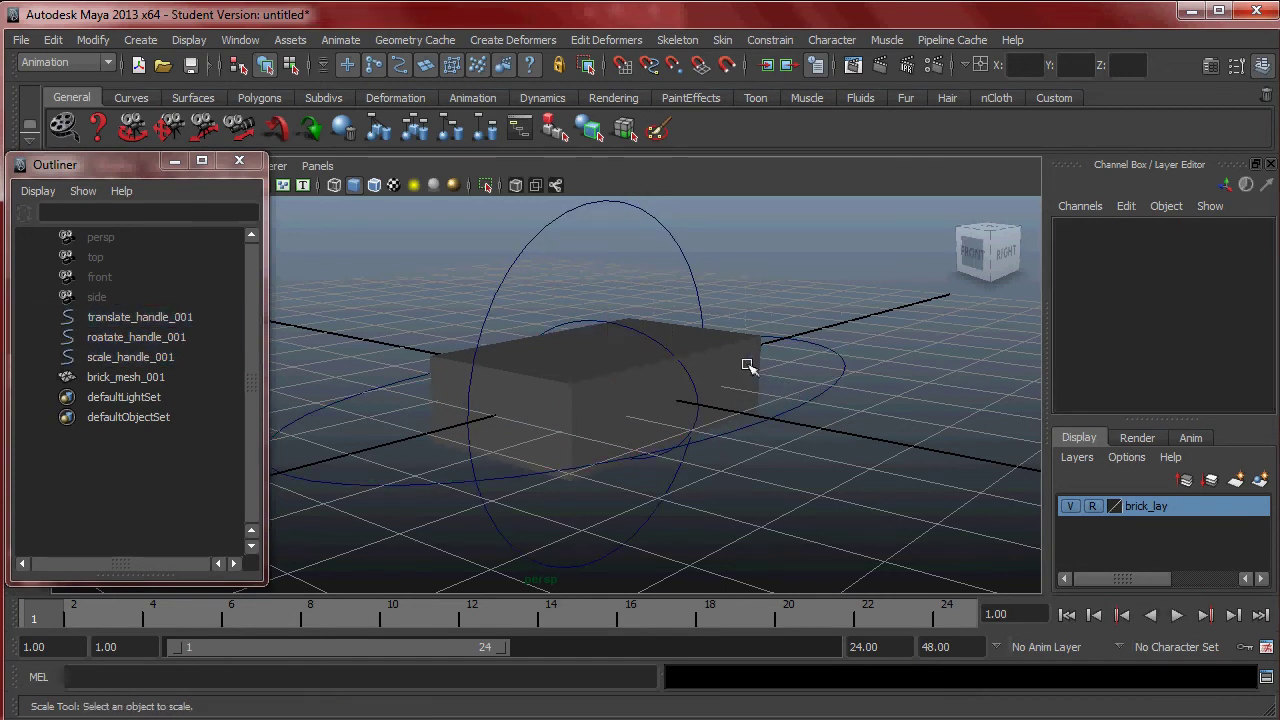
# Parent brick_mesh_001 under scale_handle_001 in the Outliner and check the resulting hierarchy
pyautogui.click(121, 378)
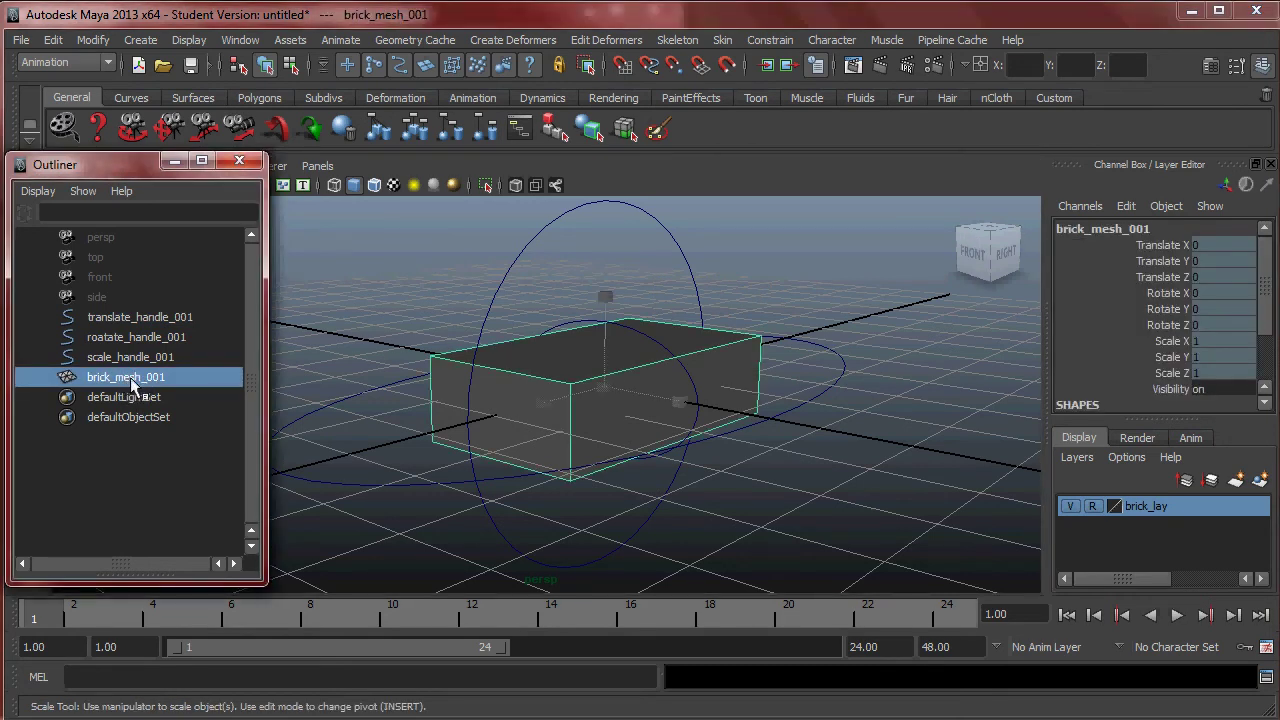
pyautogui.moveTo(131, 383); pyautogui.dragTo(138, 362, button='middle')
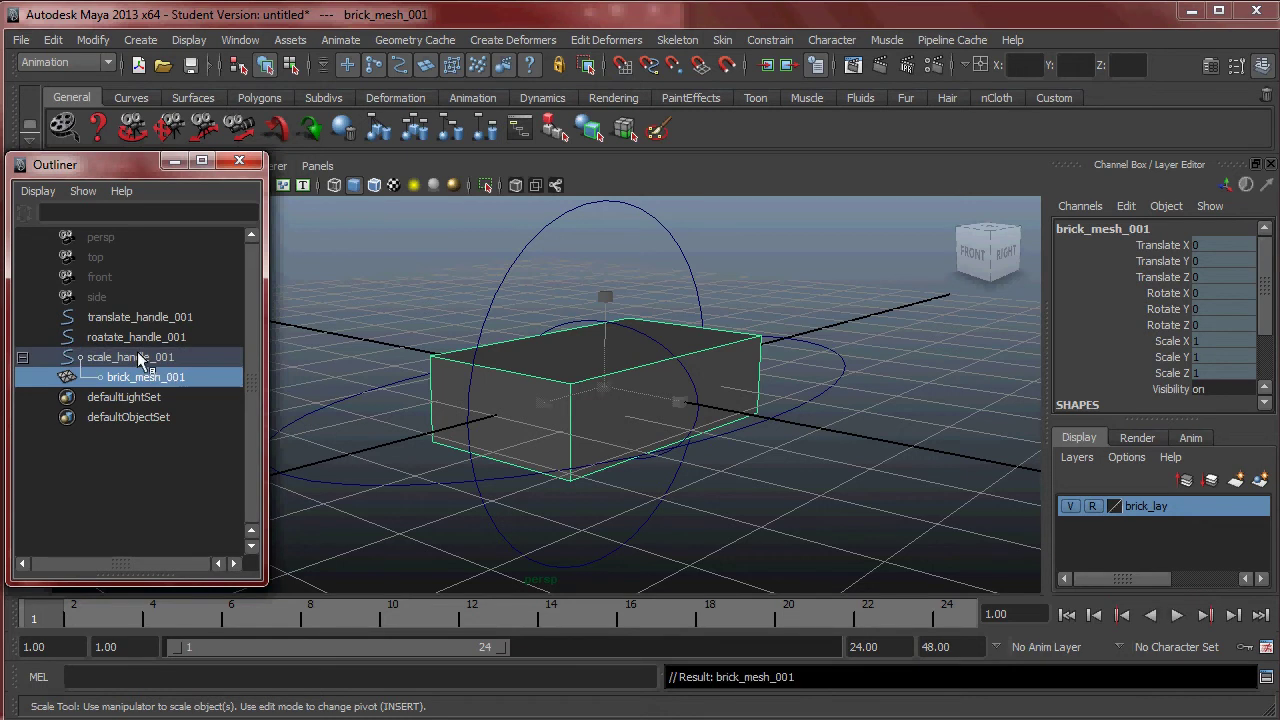
pyautogui.click(23, 358)
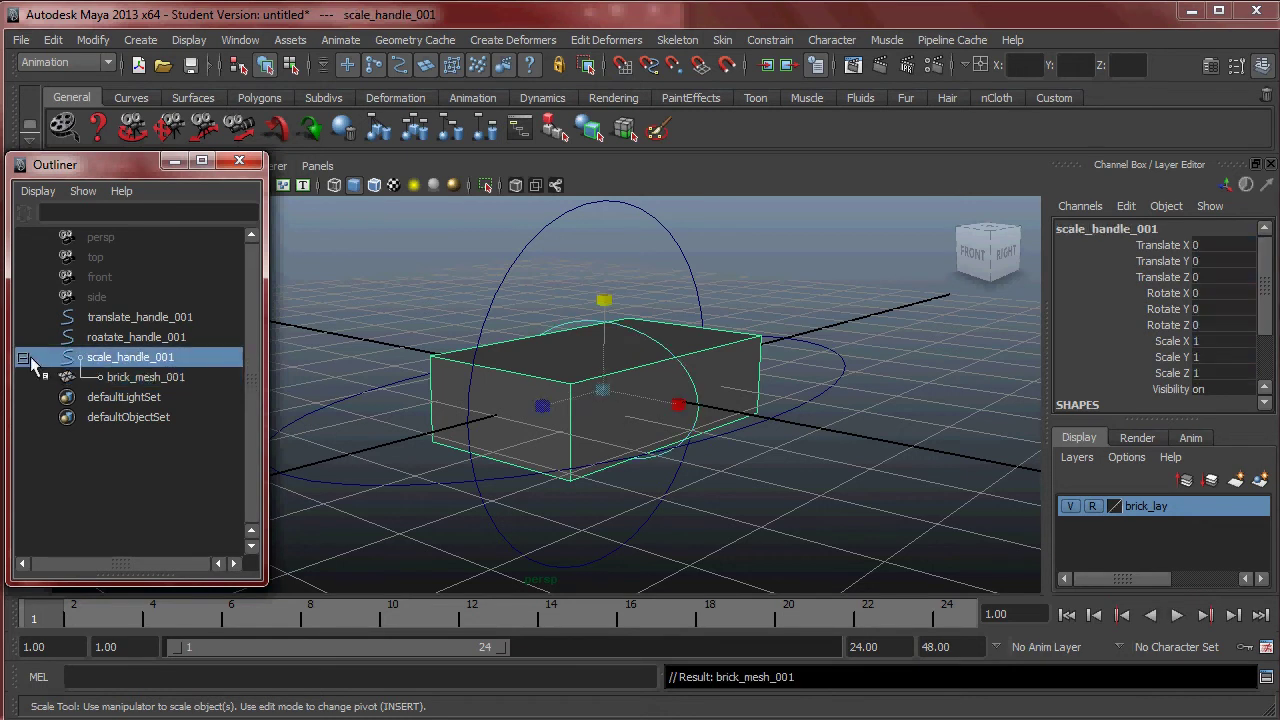
pyautogui.click(24, 358)
pyautogui.click(23, 358)
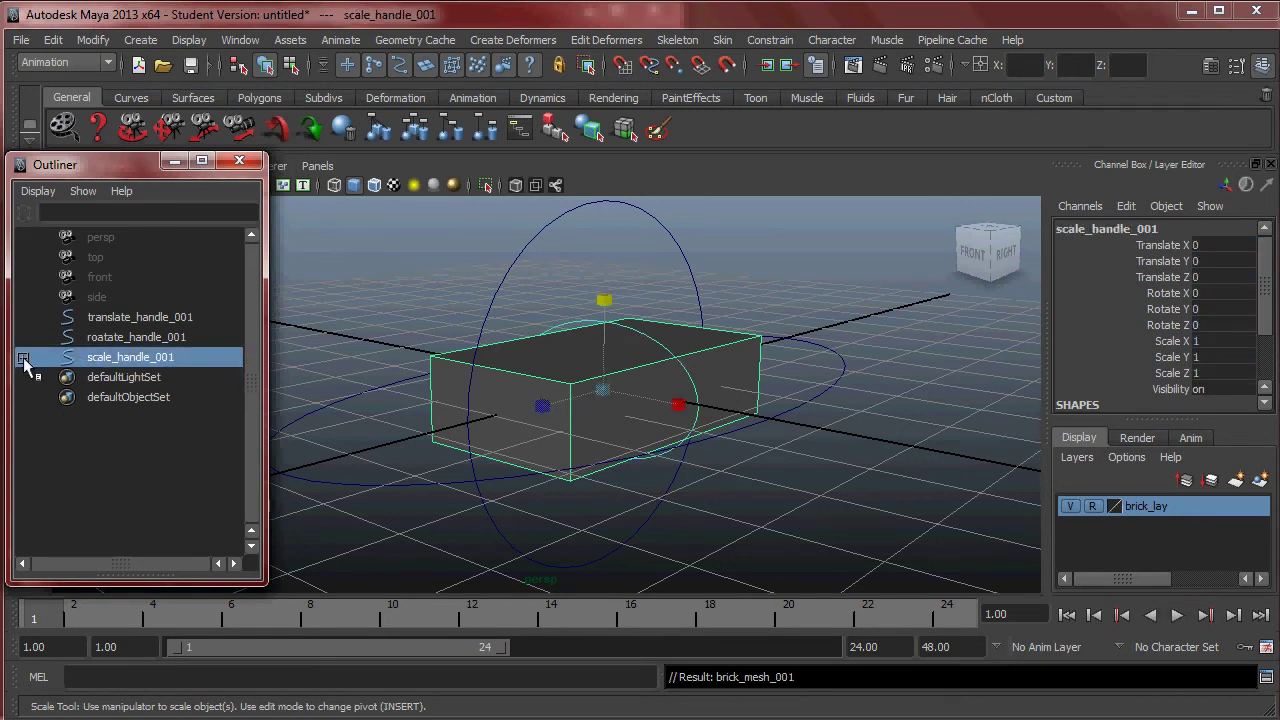
pyautogui.click(23, 358)
pyautogui.moveTo(103, 351); pyautogui.dragTo(147, 367, button='middle')
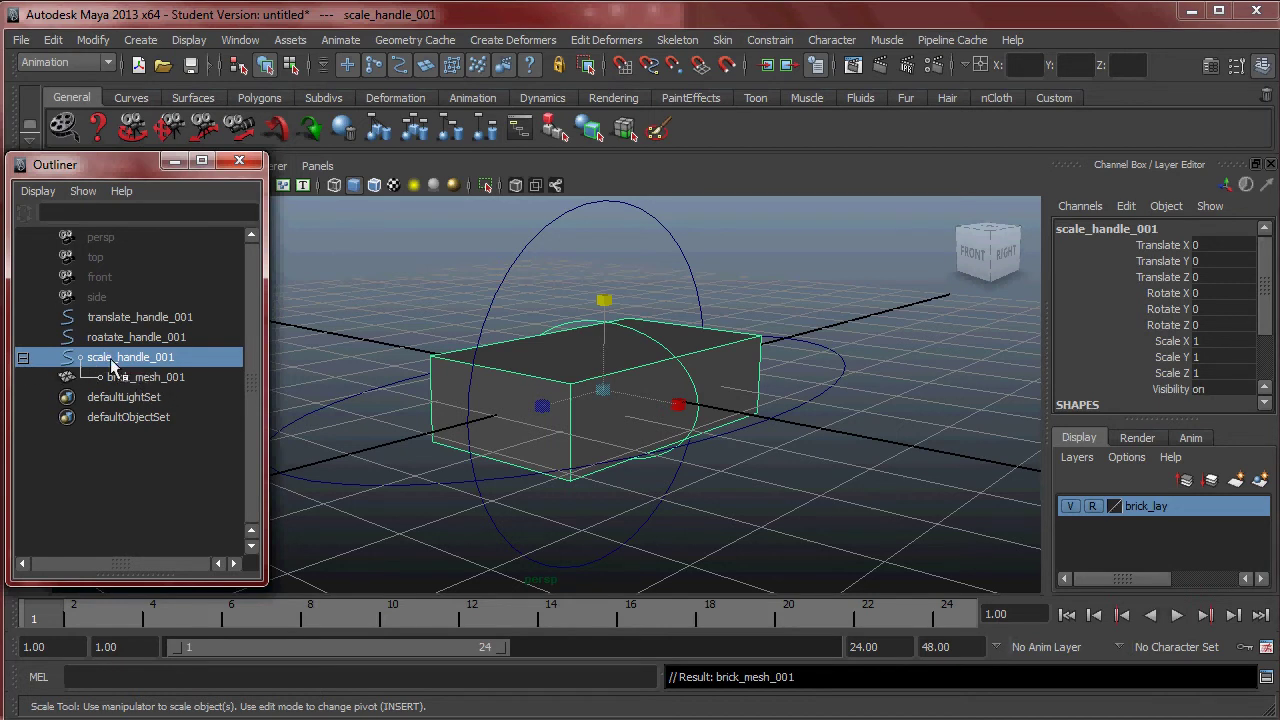
pyautogui.moveTo(118, 360); pyautogui.dragTo(140, 345, button='middle')
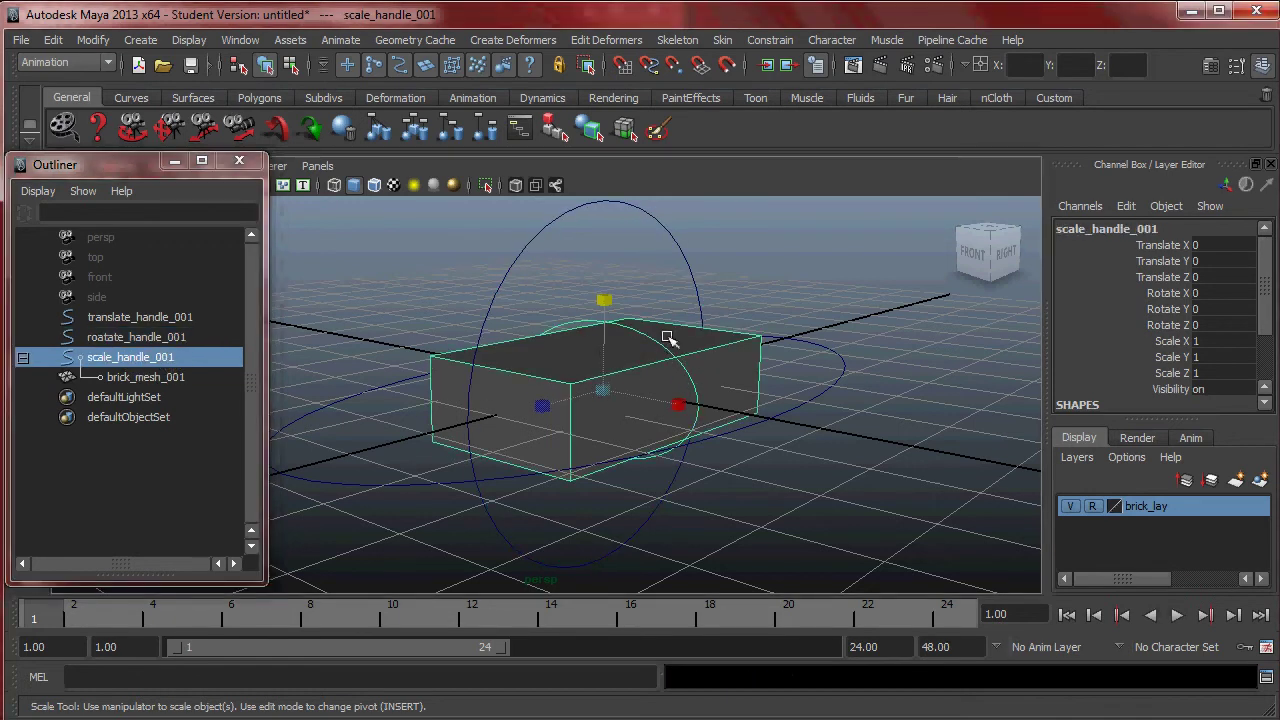
# Lock the Translate X, Y, Z and Rotate X, Y, Z channels of scale_handle_001
pyautogui.moveTo(1170, 245); pyautogui.dragTo(1175, 332)
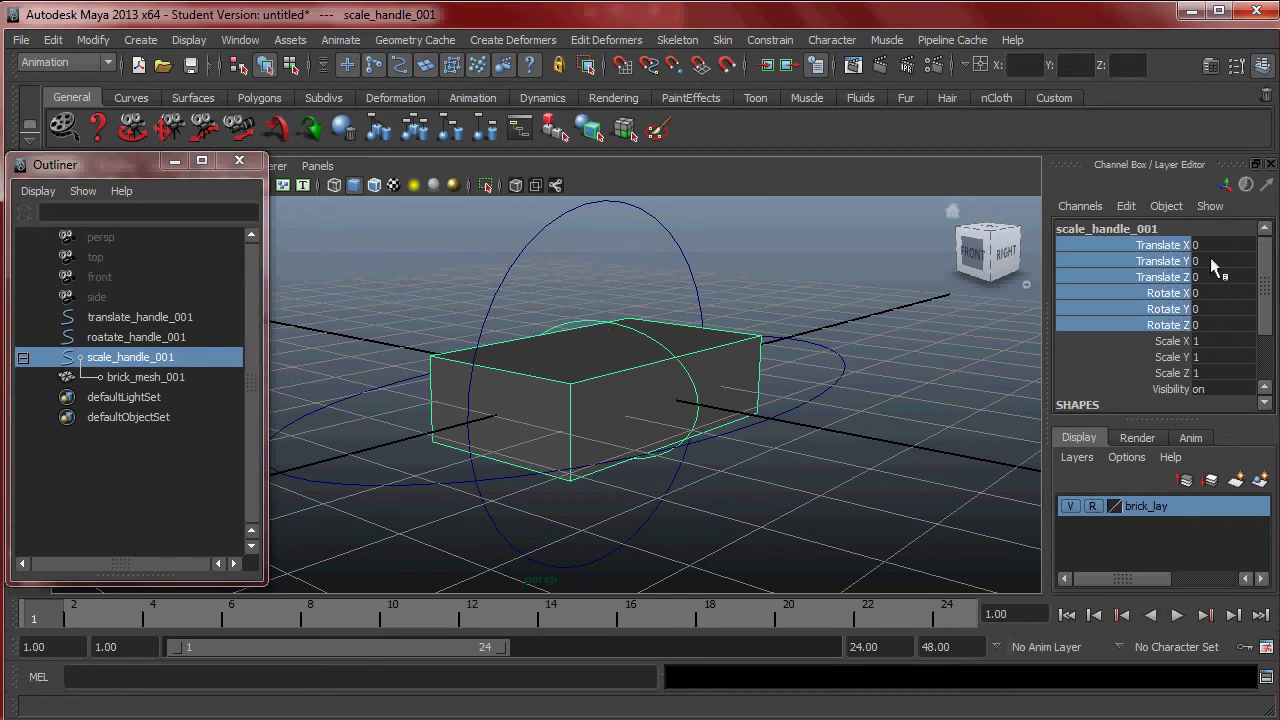
pyautogui.moveTo(1158, 247); pyautogui.dragTo(1175, 328)
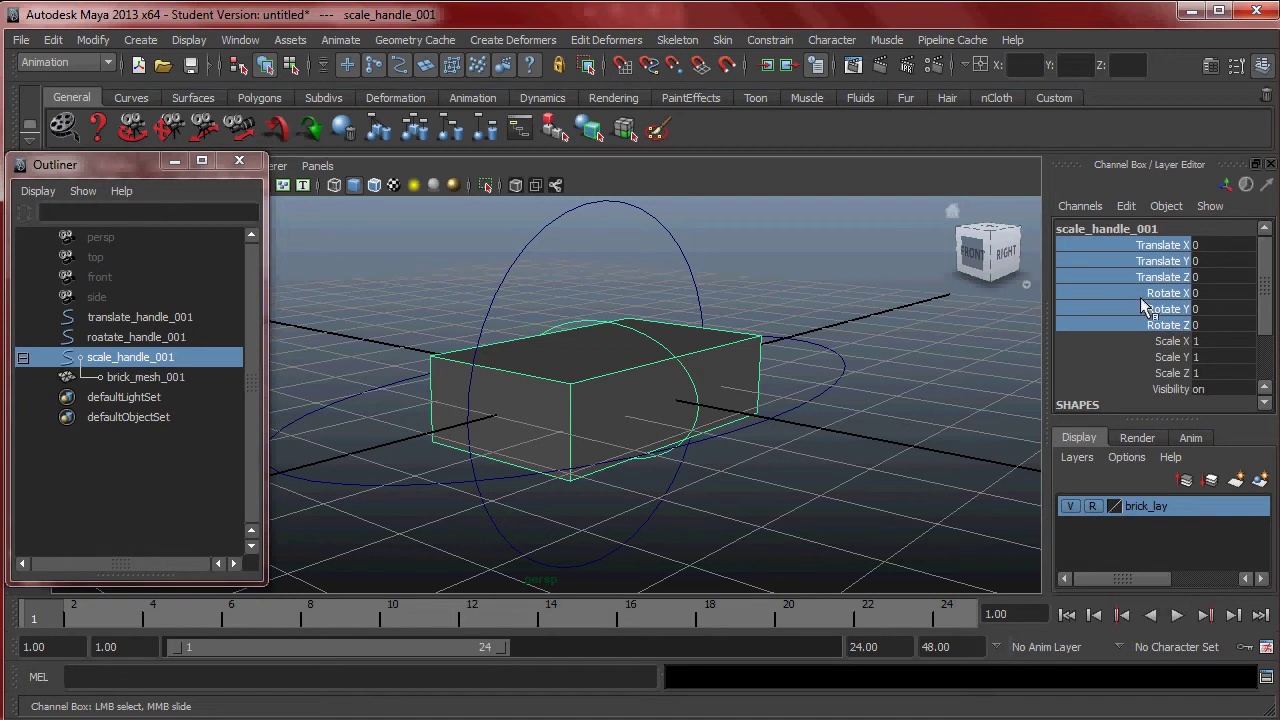
pyautogui.rightClick(1139, 279)
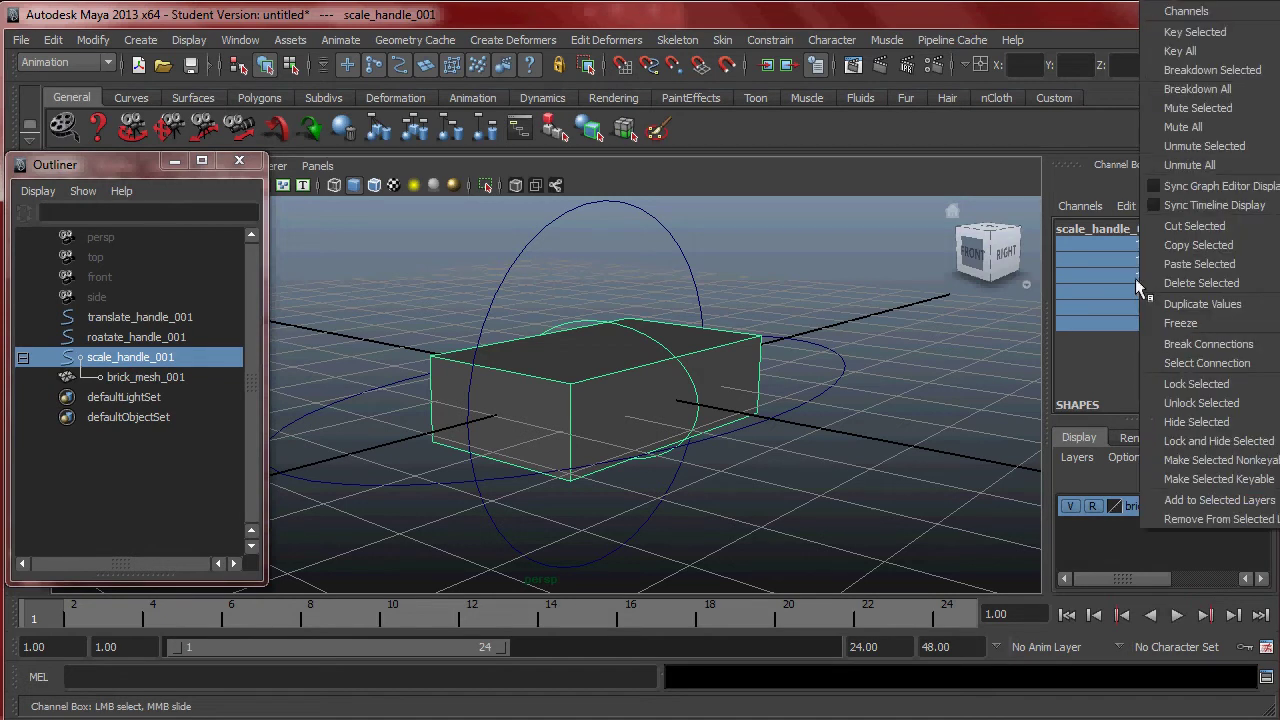
pyautogui.click(1205, 383)
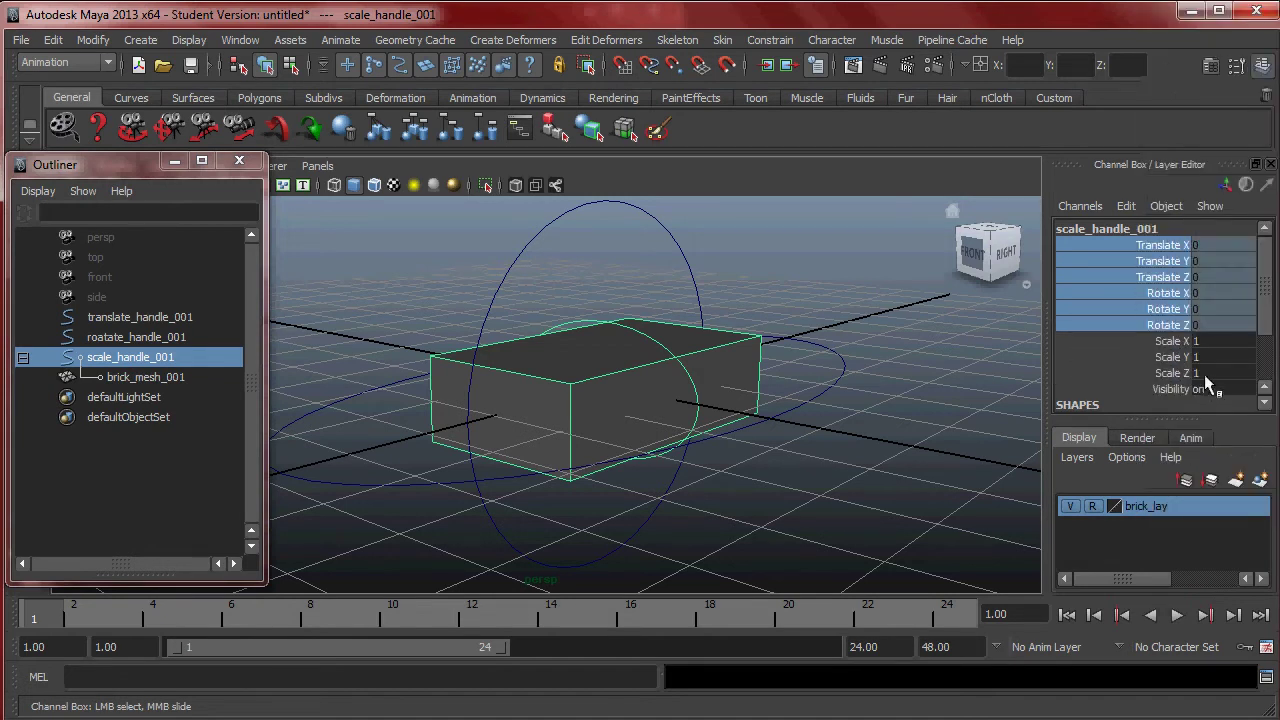
pyautogui.click(1126, 338)
pyautogui.click(1140, 290)
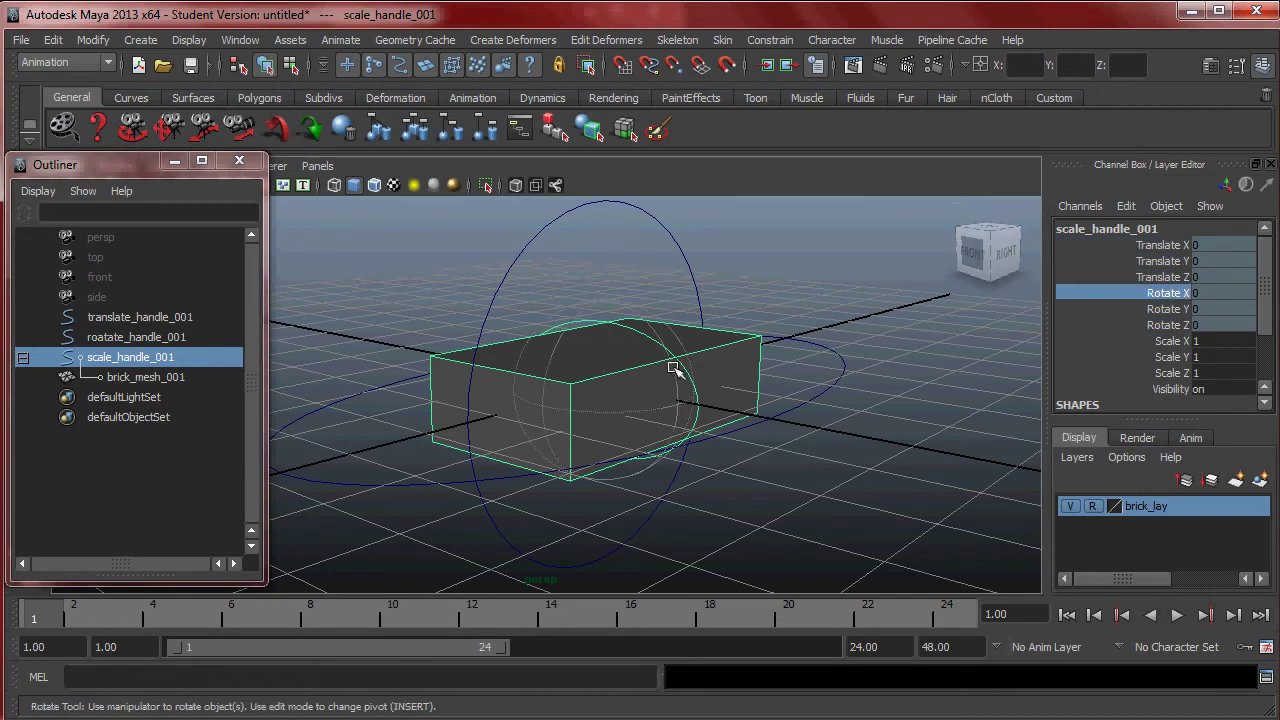
# Test the locked channels of scale_handle_001 by trying the Move and Rotate tools on it
pyautogui.press('r')
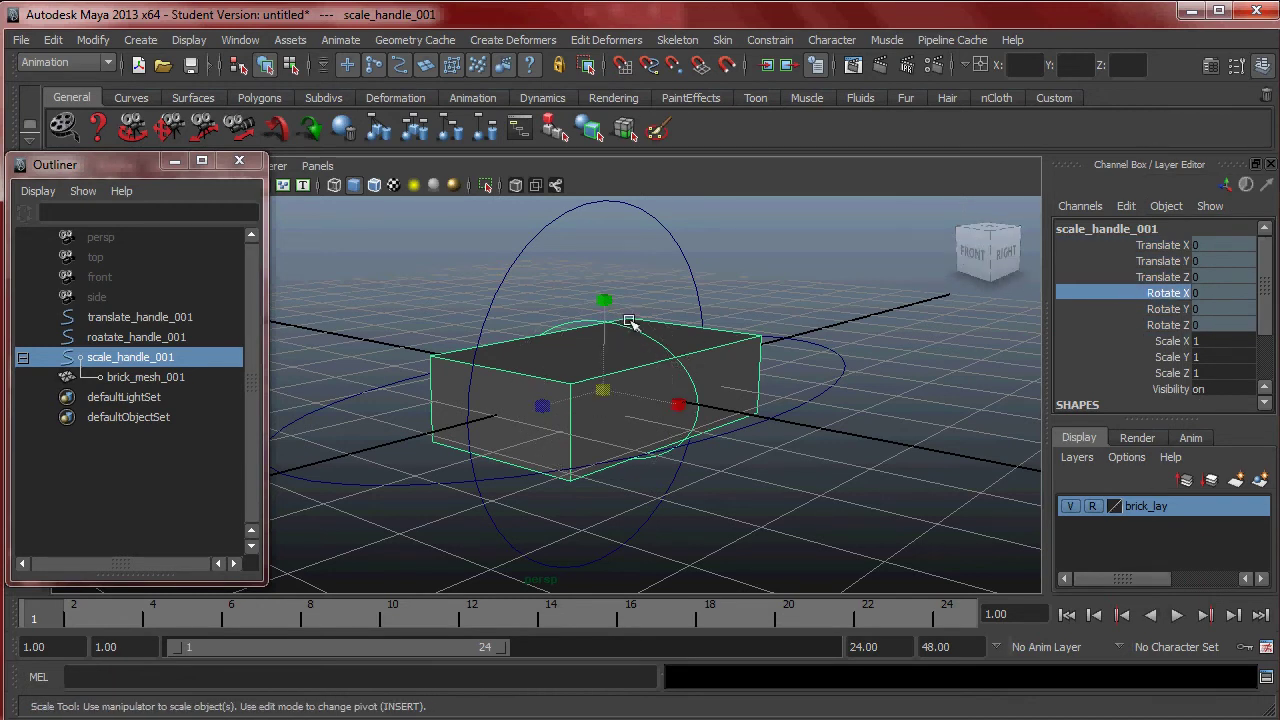
pyautogui.press('w')
pyautogui.press('e')
pyautogui.press('w')
pyautogui.press('r')
pyautogui.press('w')
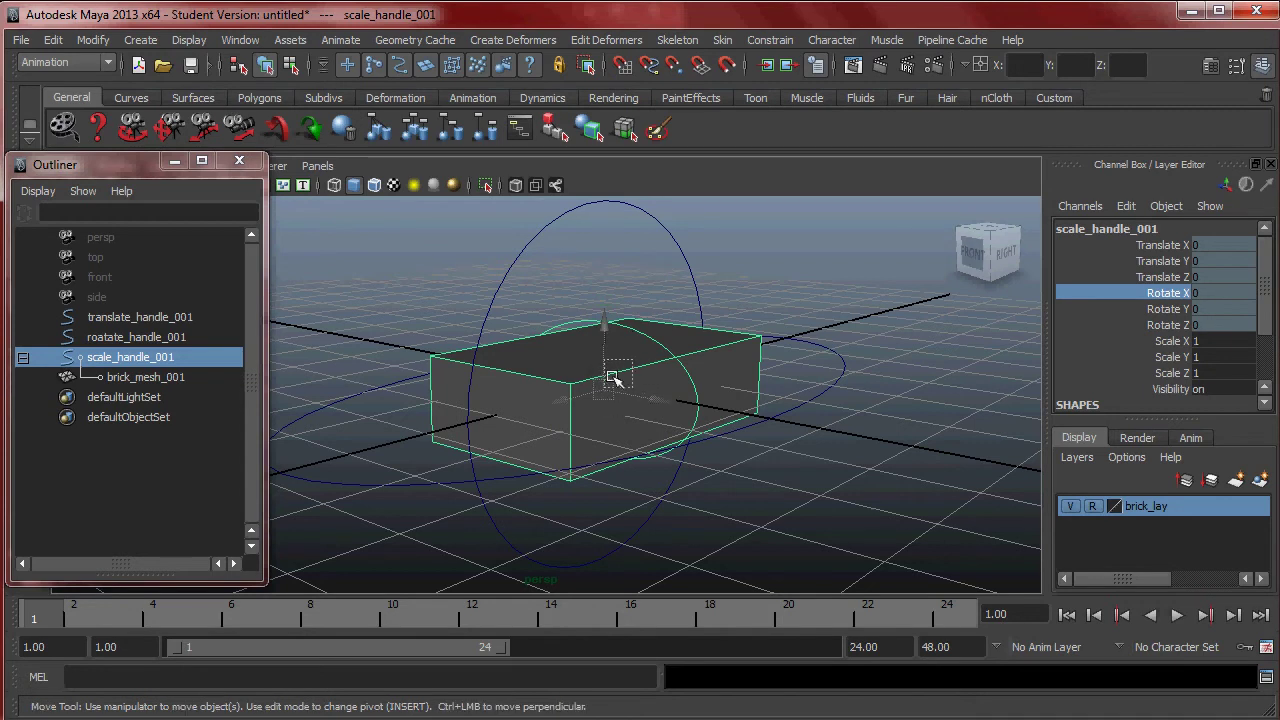
pyautogui.click(600, 340)
pyautogui.click(647, 335)
pyautogui.click(604, 292)
pyautogui.press('e')
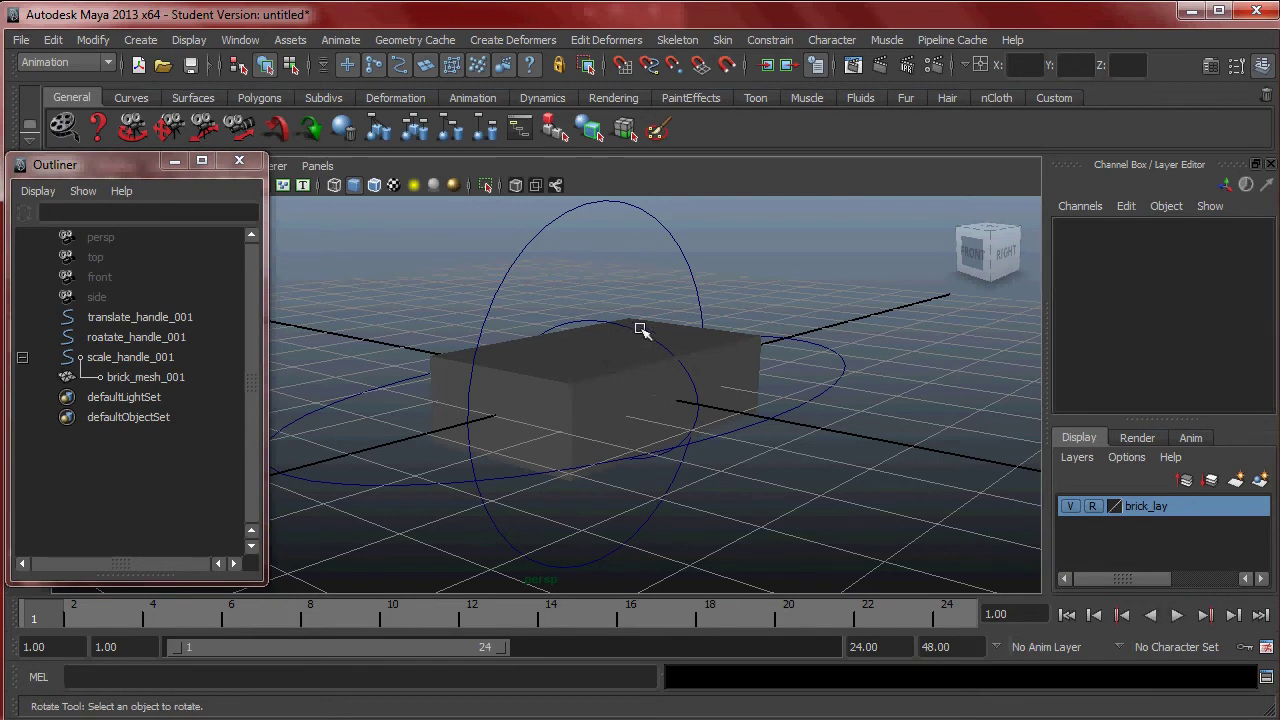
pyautogui.click(641, 330)
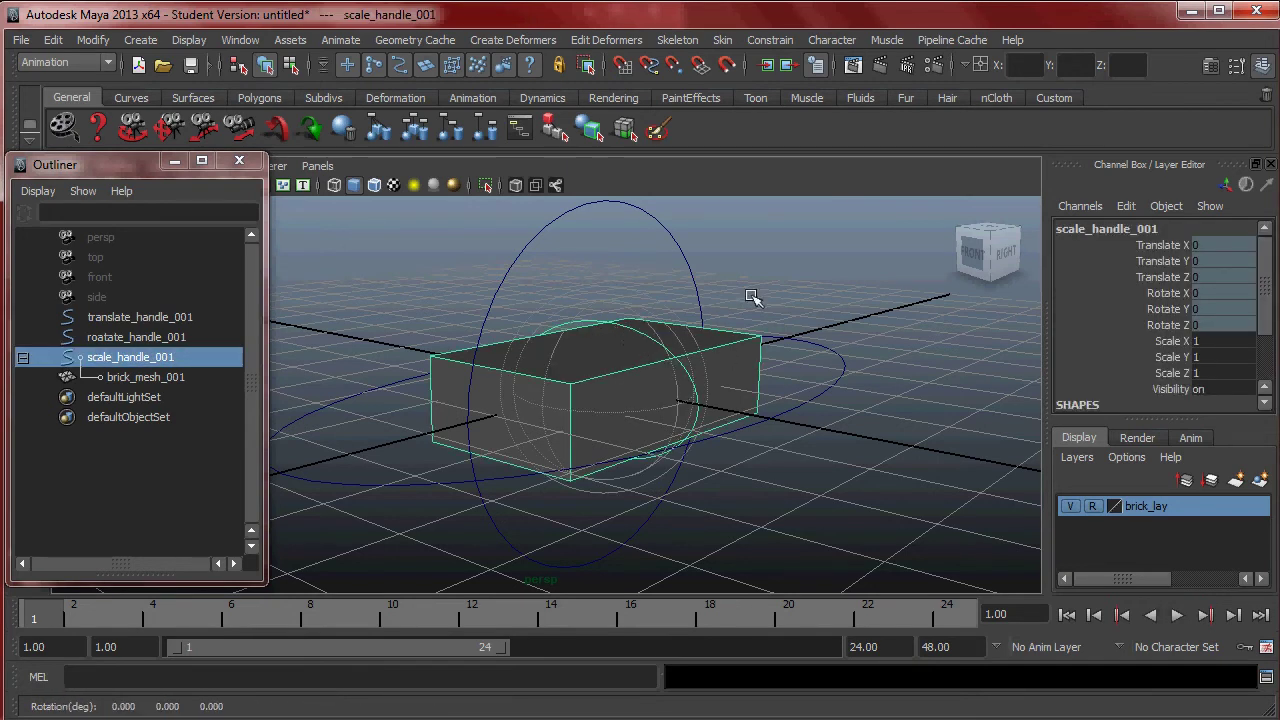
pyautogui.click(591, 366)
pyautogui.click(635, 326)
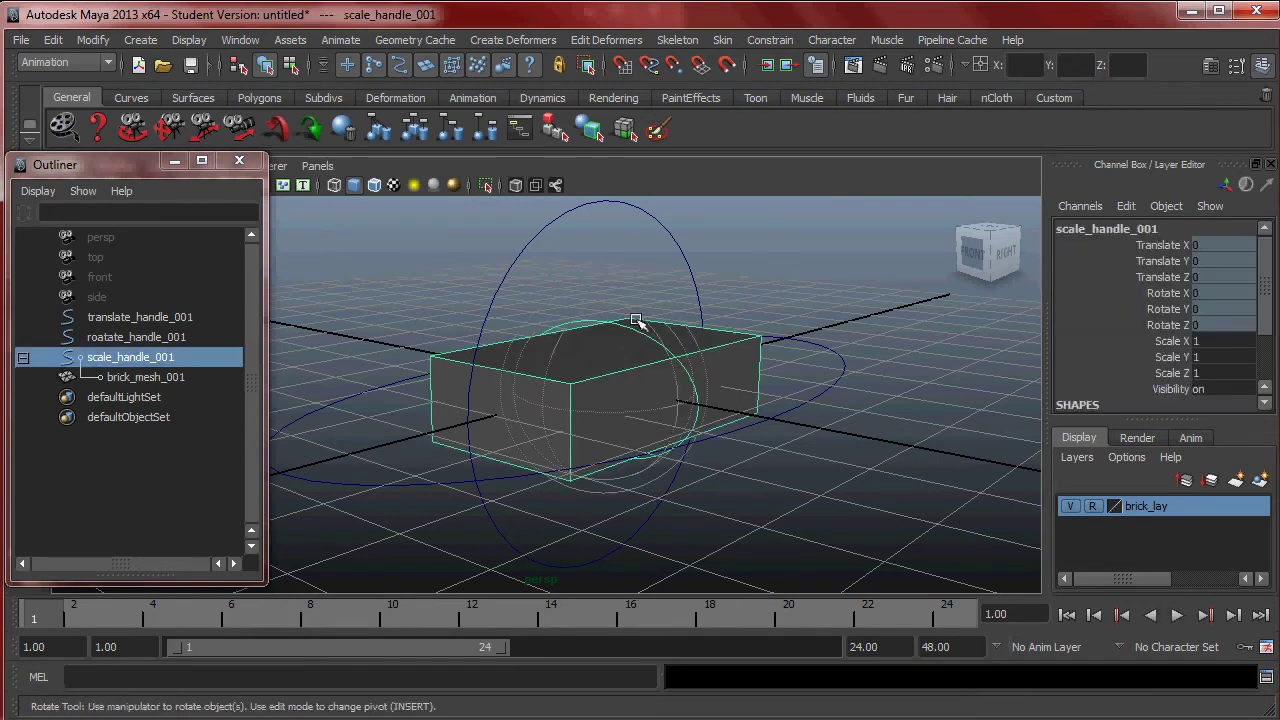
# Test-scale scale_handle_001 in Y to about 1.55, undo it and clear the selection
pyautogui.press('r')
pyautogui.moveTo(604, 299); pyautogui.dragTo(611, 258)
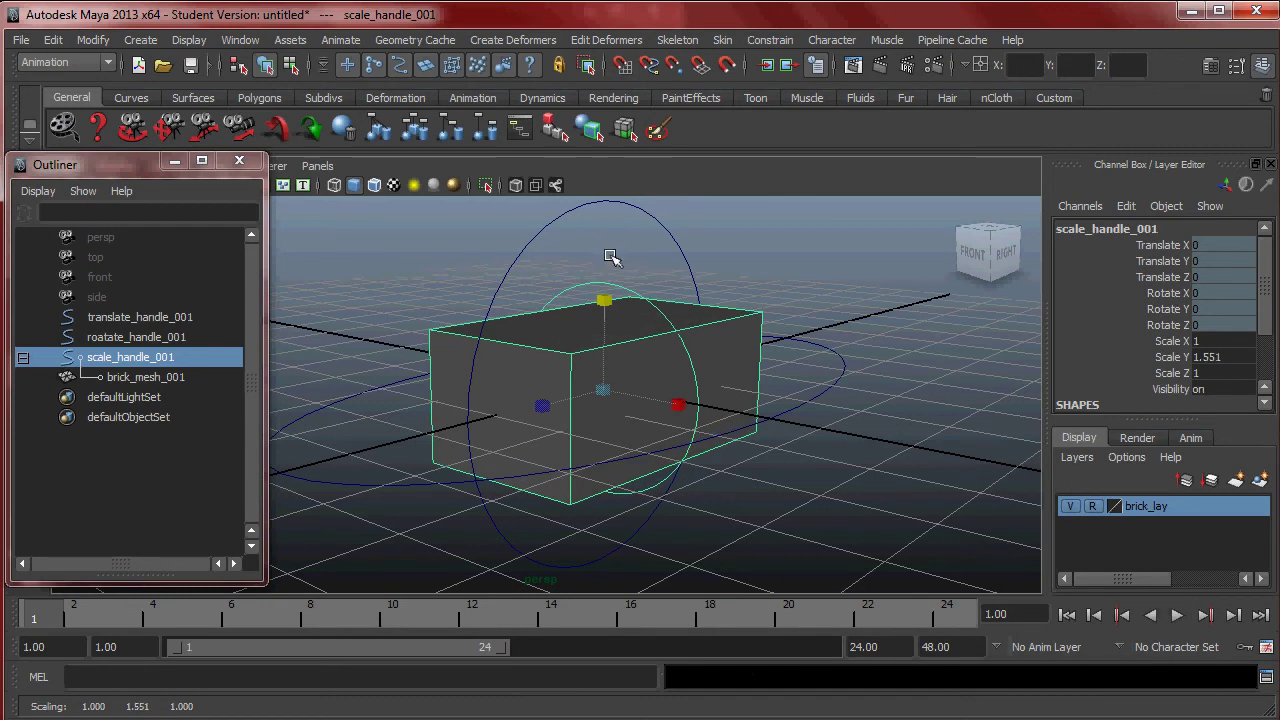
pyautogui.hotkey('ctrl', 'z')
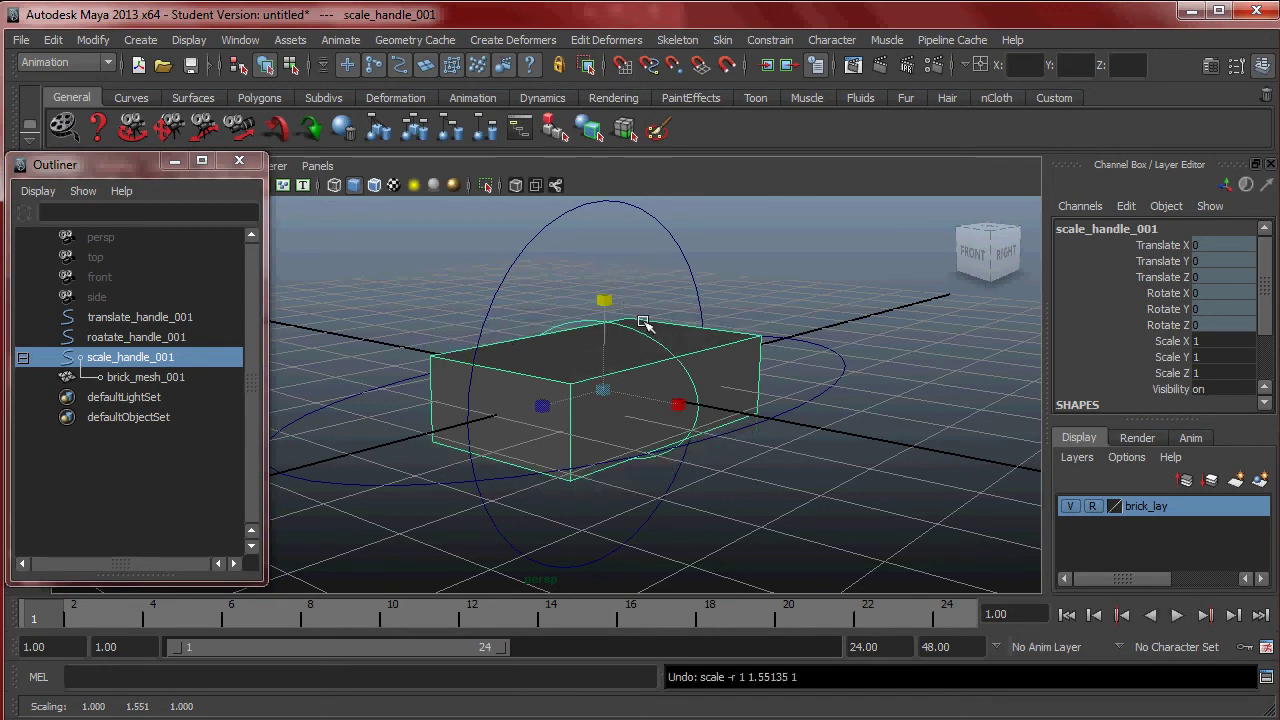
pyautogui.click(780, 258)
# Collapse the scale_handle_001 hierarchy and reorder it above roatate_handle_001 in the Outliner
pyautogui.click(23, 357)
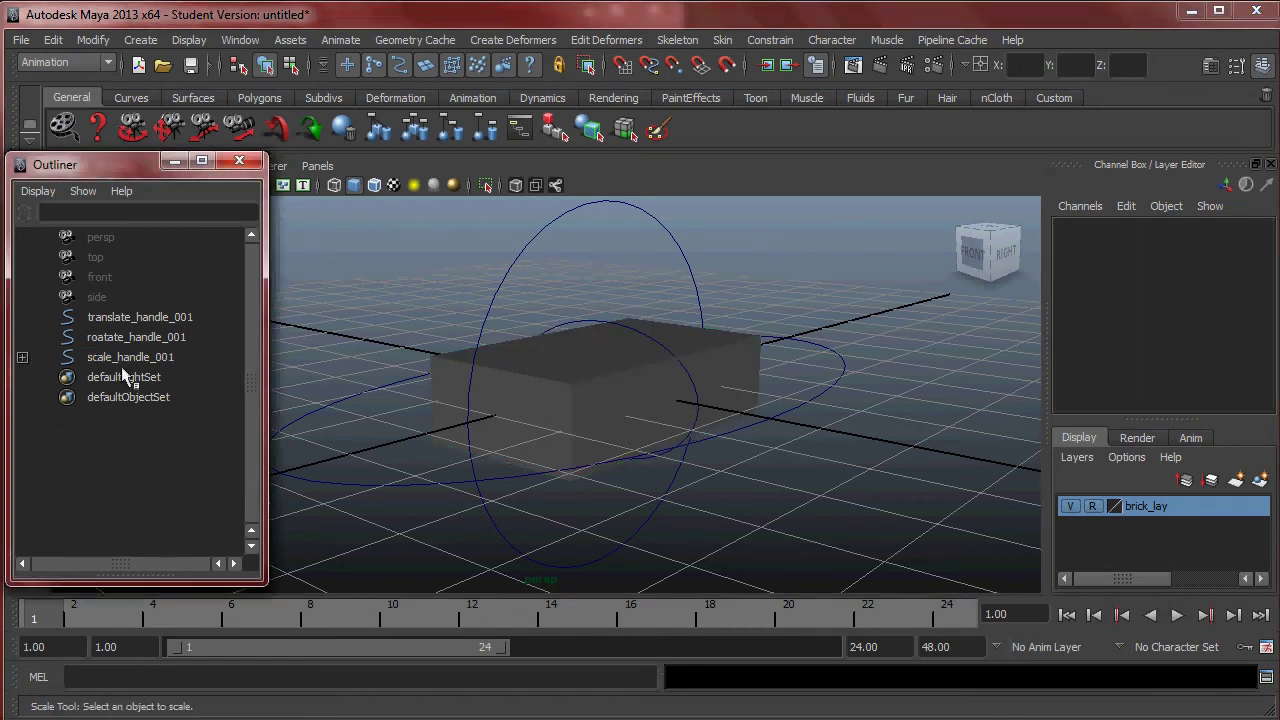
pyautogui.click(128, 358)
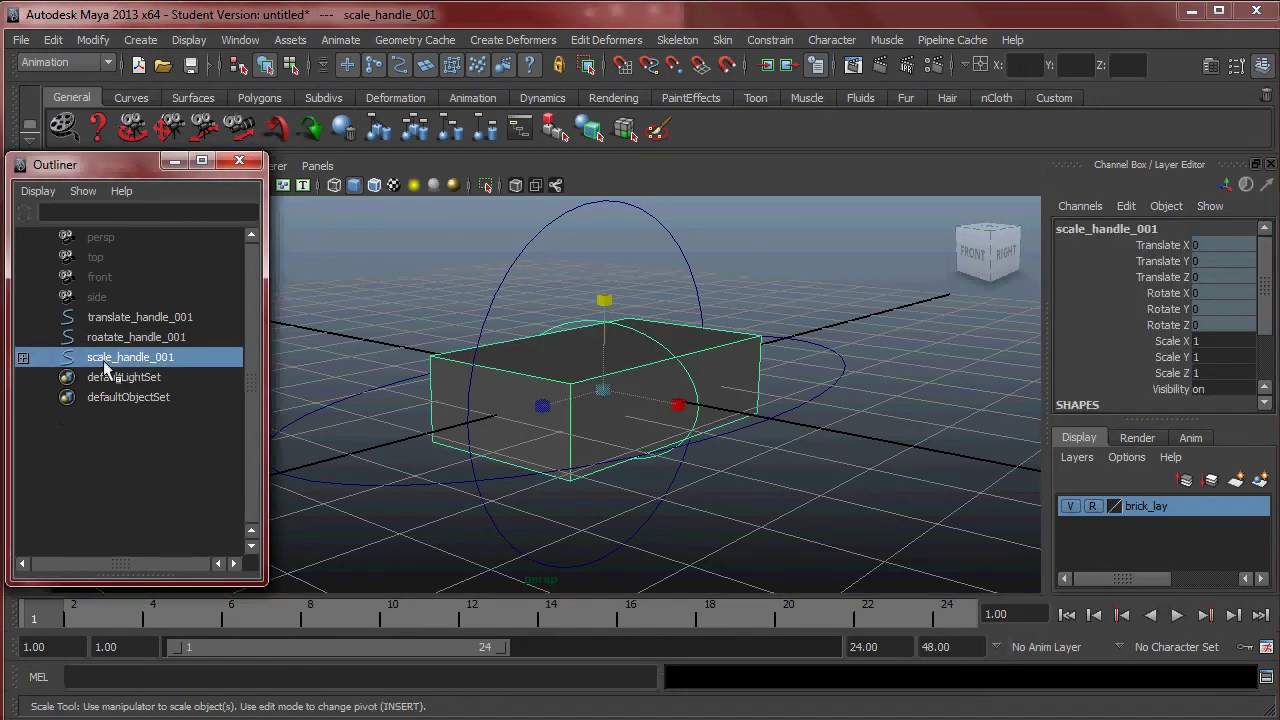
pyautogui.click(23, 357)
pyautogui.click(23, 357)
pyautogui.click(30, 357)
pyautogui.click(32, 358)
pyautogui.moveTo(125, 362); pyautogui.dragTo(129, 338, button='middle')
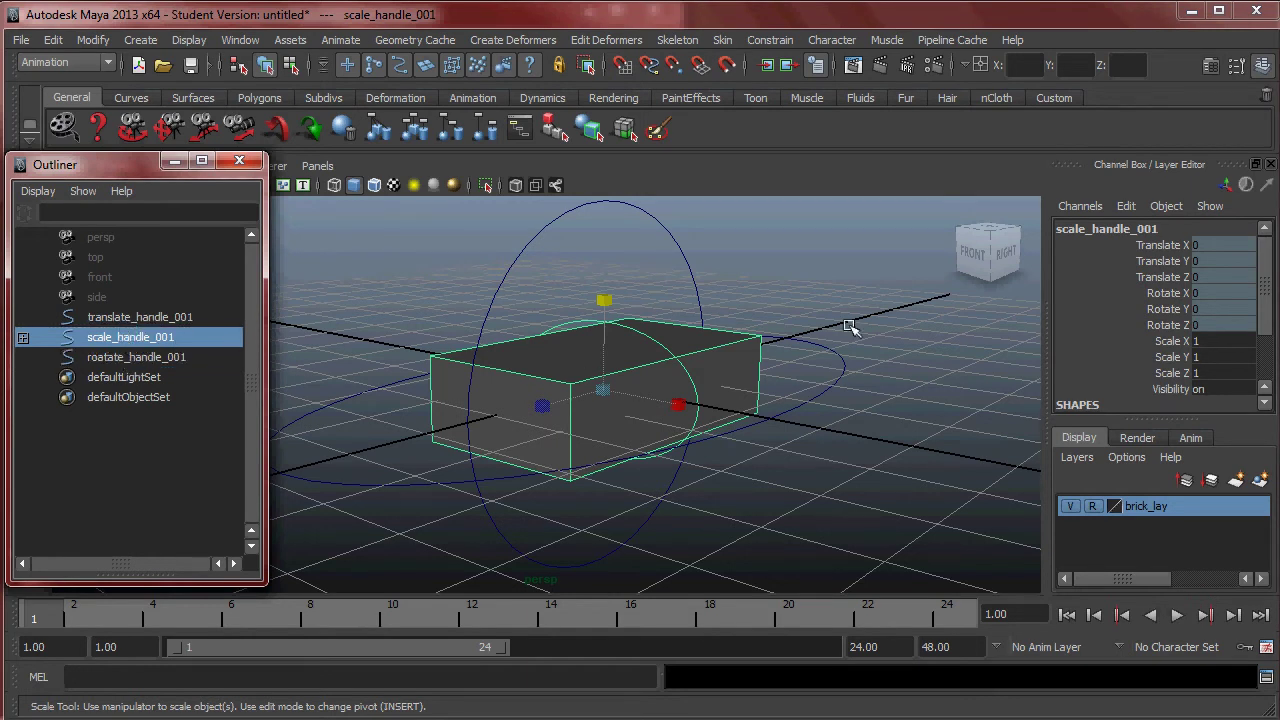
# Identify the translate and rotate handles in the viewport and parent scale_handle_001 under roatate_handle_001
pyautogui.click(782, 345)
pyautogui.click(811, 388)
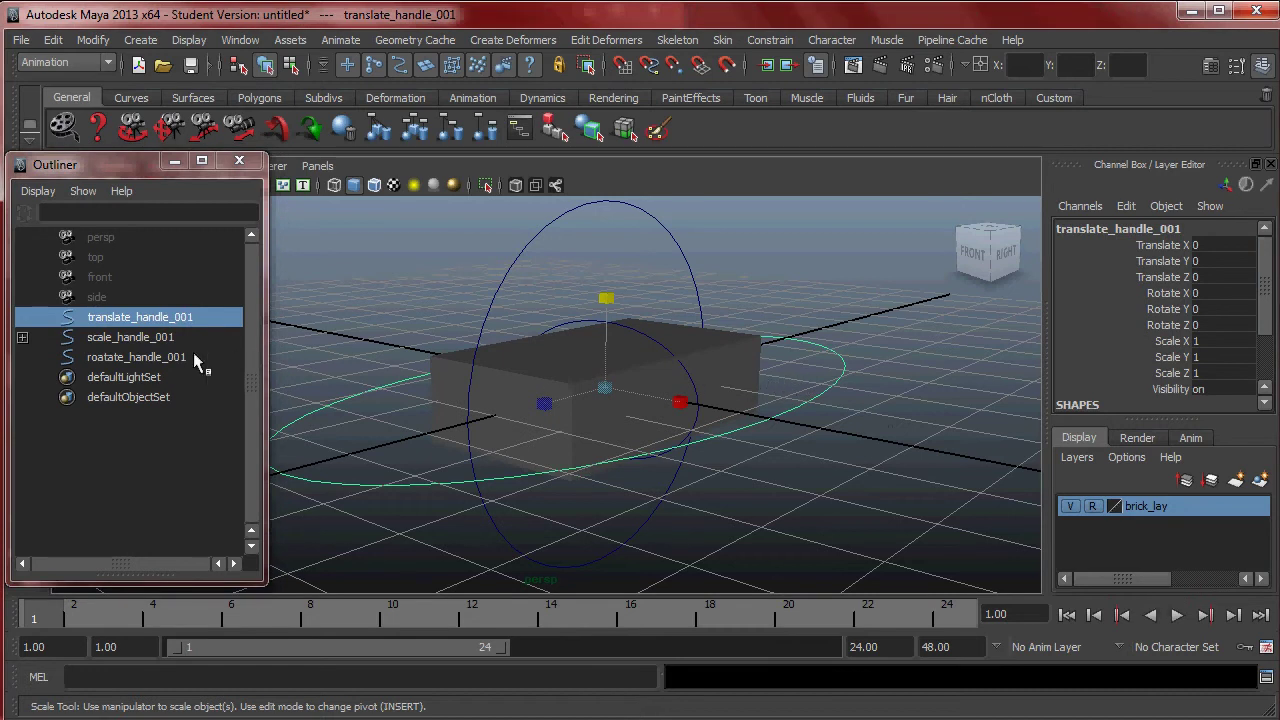
pyautogui.click(149, 338)
pyautogui.click(701, 276)
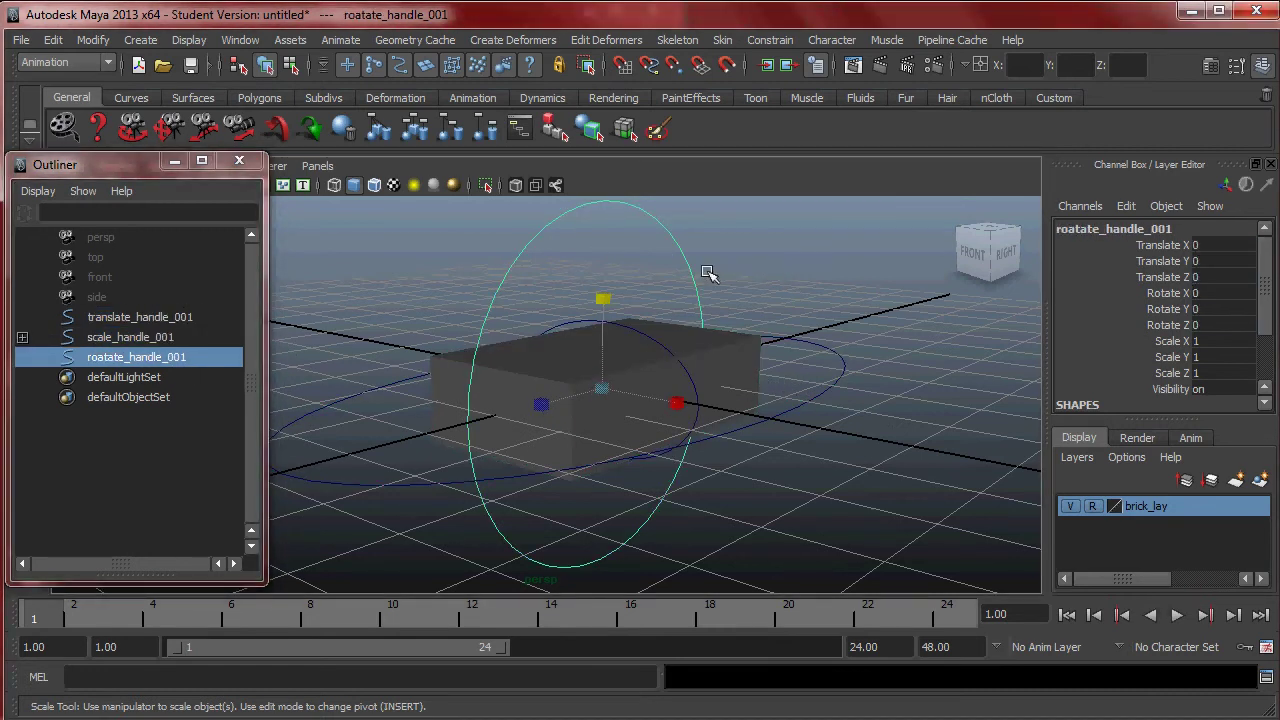
pyautogui.click(123, 337)
pyautogui.moveTo(123, 337); pyautogui.dragTo(139, 358, button='middle')
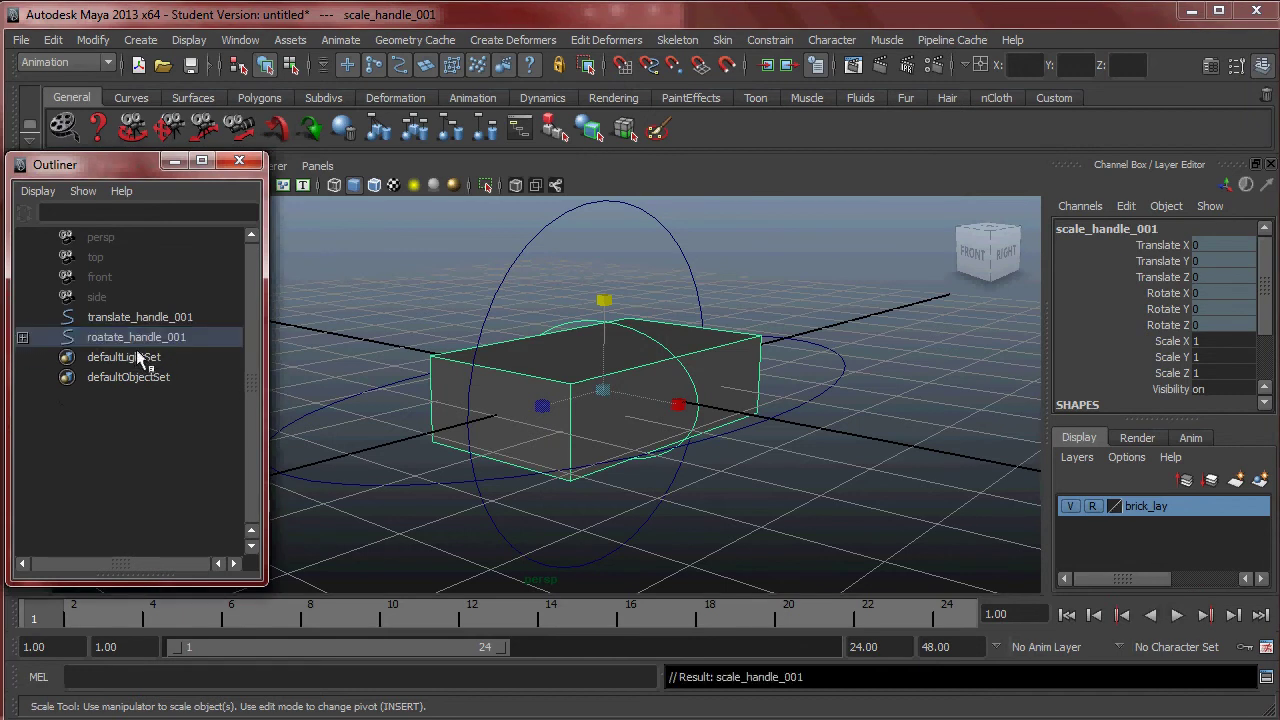
# Expand the roatate_handle_001 hierarchy and inspect each level from brick_mesh_001 up to the rotate handle
pyautogui.click(22, 337)
pyautogui.click(22, 357)
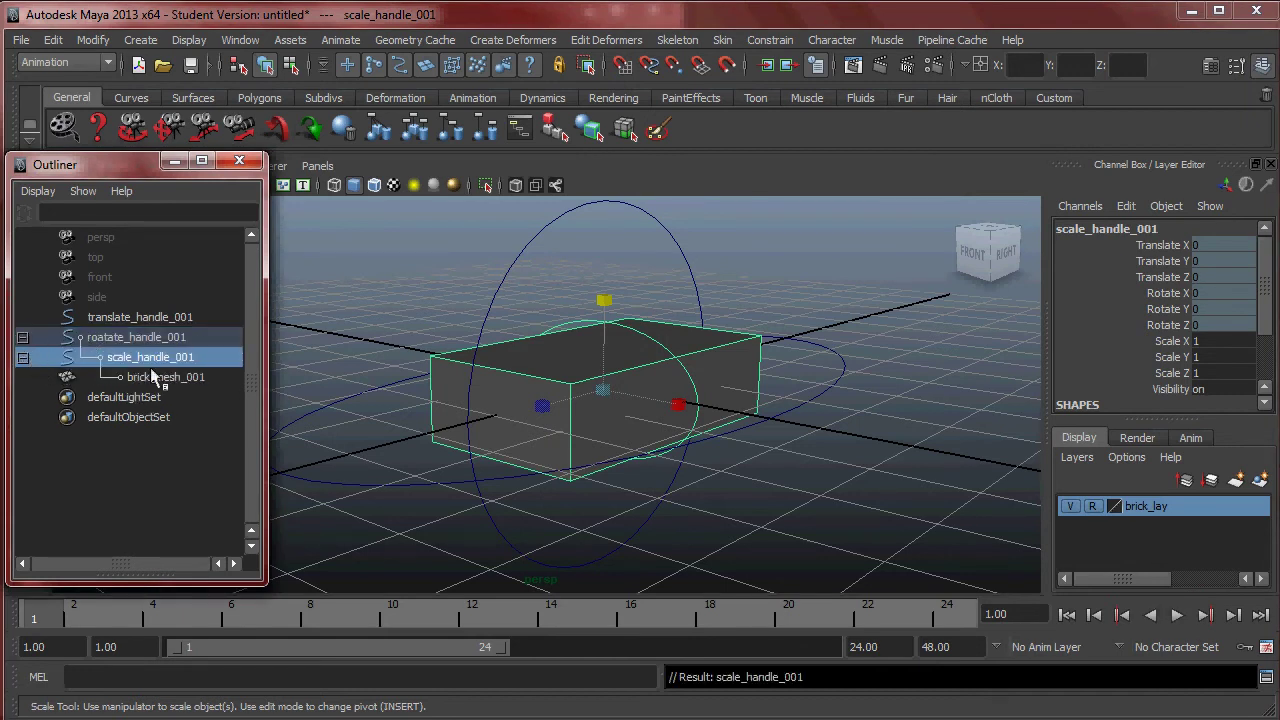
pyautogui.click(156, 377)
pyautogui.click(150, 359)
pyautogui.click(139, 339)
# Test-rotate roatate_handle_001 freely by about 16° in X, 30° in Y and 7° in Z, and undo it
pyautogui.click(683, 251)
pyautogui.click(712, 278)
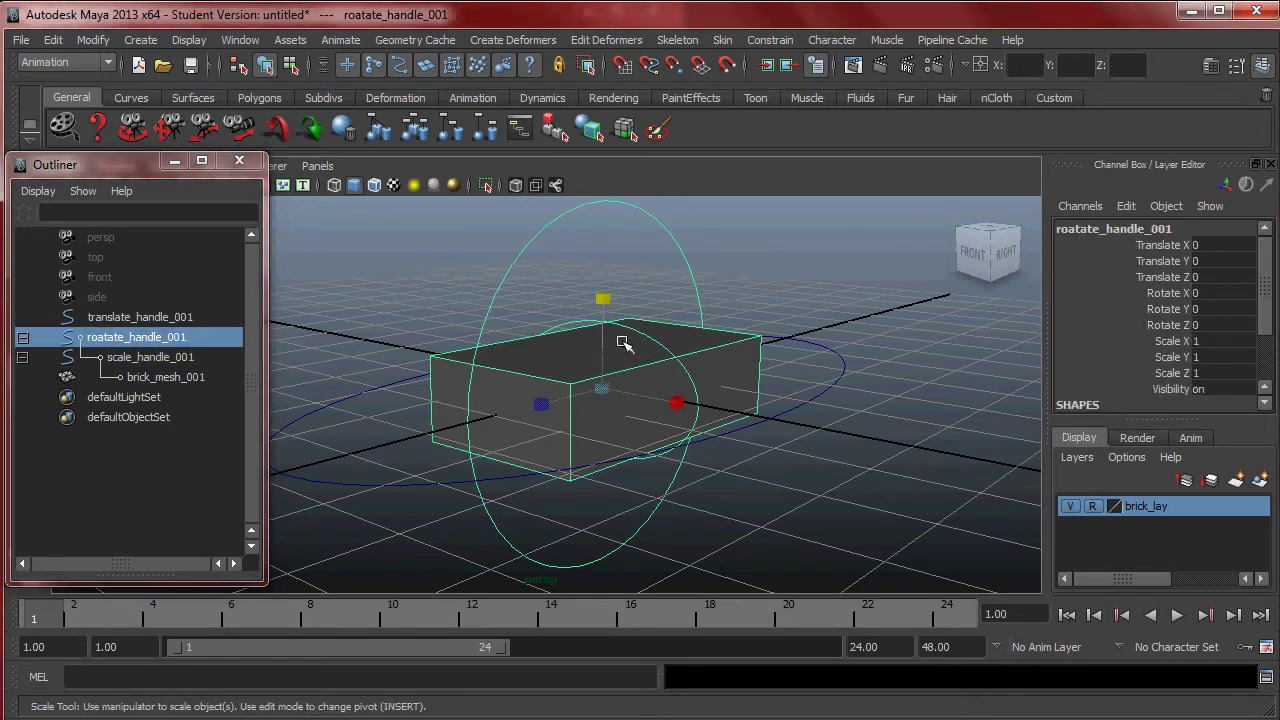
pyautogui.press('e')
pyautogui.moveTo(623, 343); pyautogui.dragTo(665, 347)
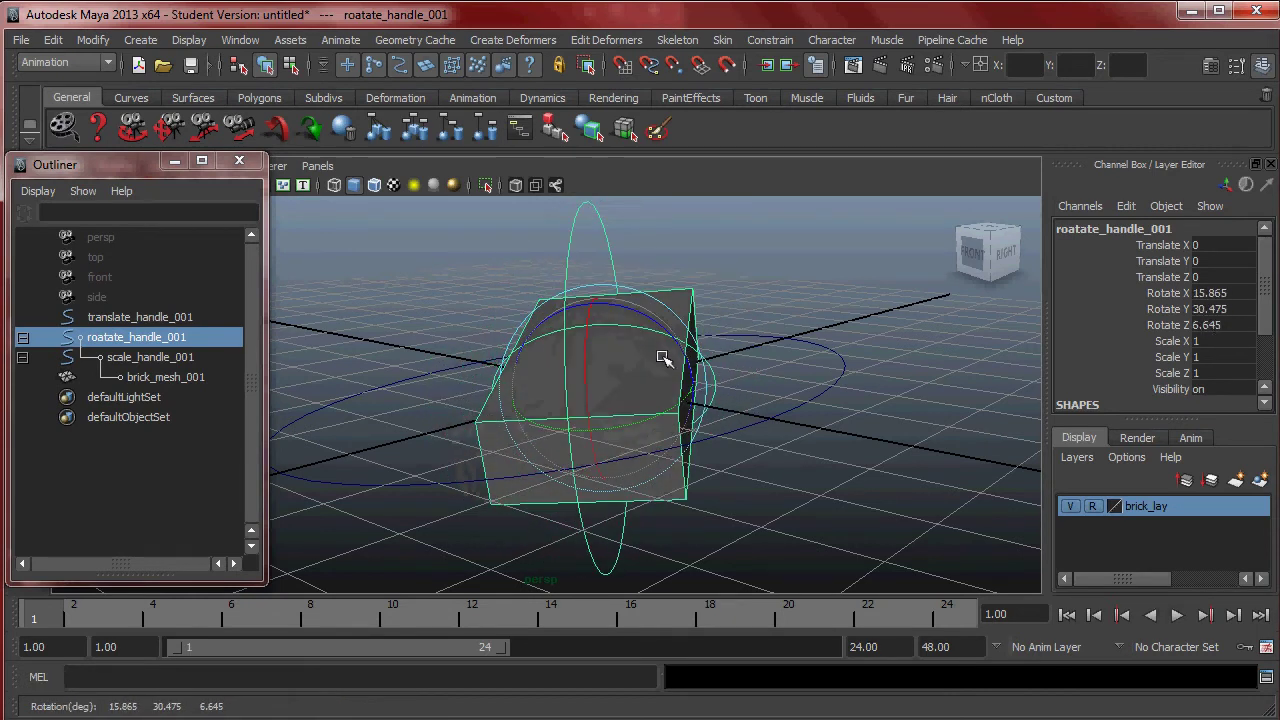
pyautogui.hotkey('ctrl', 'z')
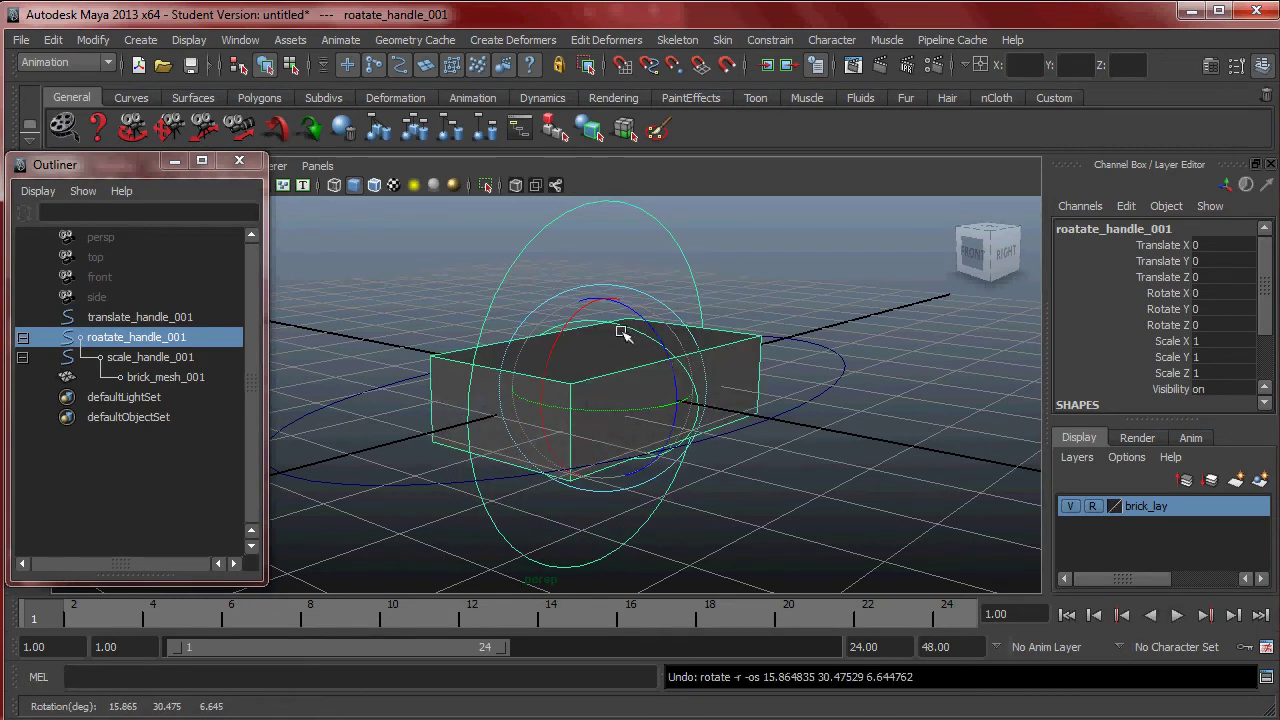
# Lock the Translate X, Y, Z and Scale X, Y, Z channels of roatate_handle_001
pyautogui.moveTo(1167, 246); pyautogui.dragTo(1178, 288)
pyautogui.moveTo(1163, 261); pyautogui.dragTo(1178, 350, button='right')
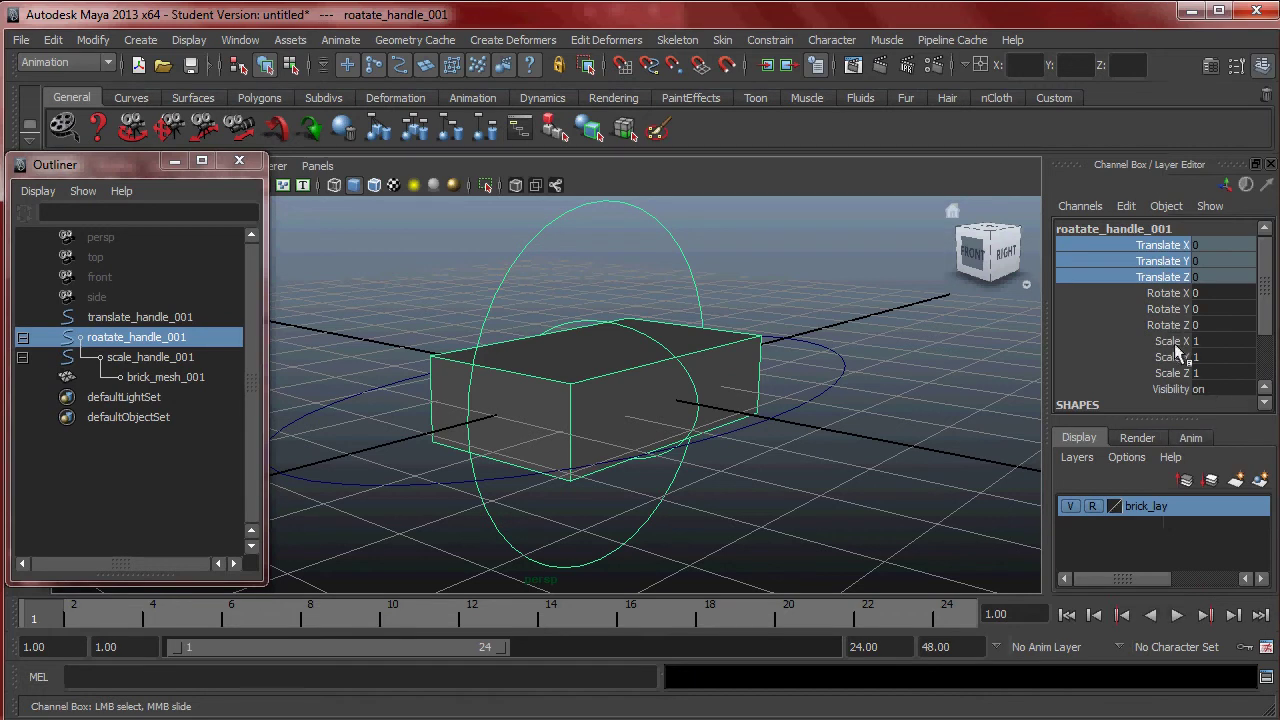
pyautogui.moveTo(1175, 348); pyautogui.dragTo(1178, 380)
pyautogui.moveTo(1178, 376); pyautogui.dragTo(1226, 384, button='right')
# Test the Move and Rotate tools on roatate_handle_001, undo the changes and clear the selection
pyautogui.click(668, 281)
pyautogui.hotkey('ctrl', 'z')
pyautogui.press('e')
pyautogui.press('w')
pyautogui.press('e')
pyautogui.moveTo(657, 312); pyautogui.dragTo(661, 292)
pyautogui.hotkey('ctrl', 'z')
pyautogui.hotkey('ctrl', 'z')
pyautogui.hotkey('ctrl', 'z')
pyautogui.click(810, 280)
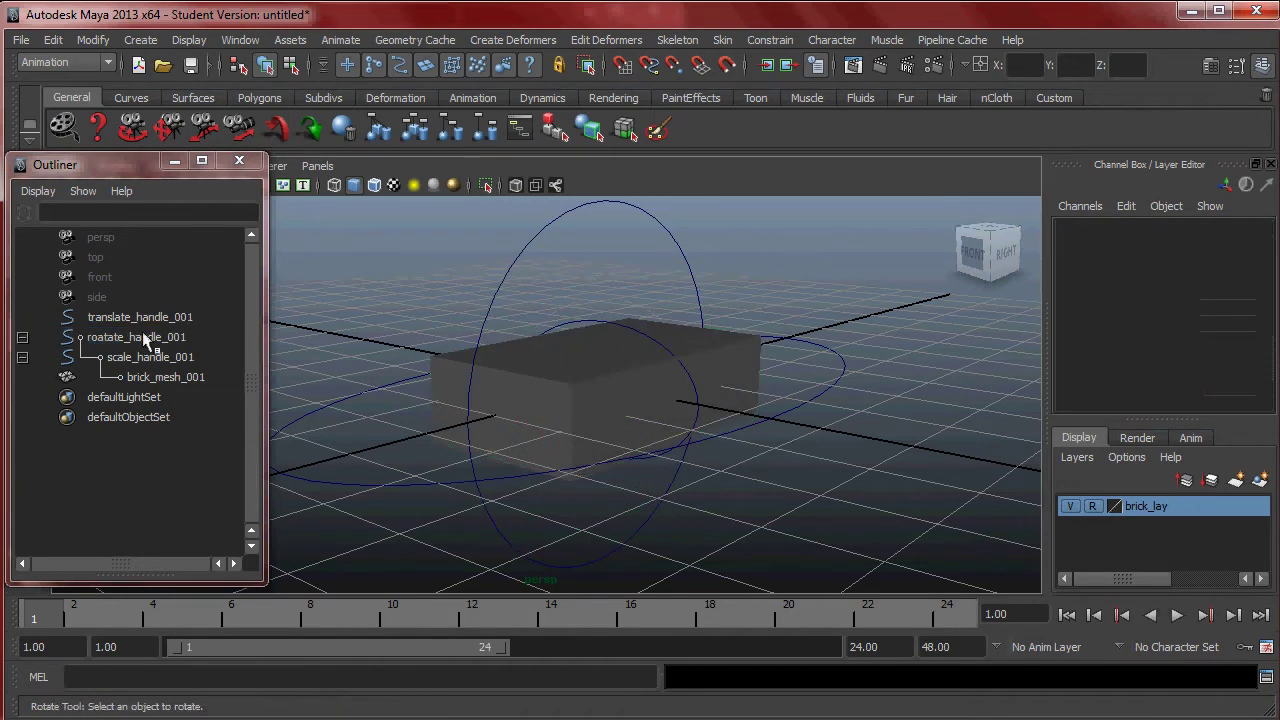
# Collapse the roatate_handle_001 hierarchy, parent it under translate_handle_001 and check the nesting
pyautogui.click(22, 338)
pyautogui.click(118, 336)
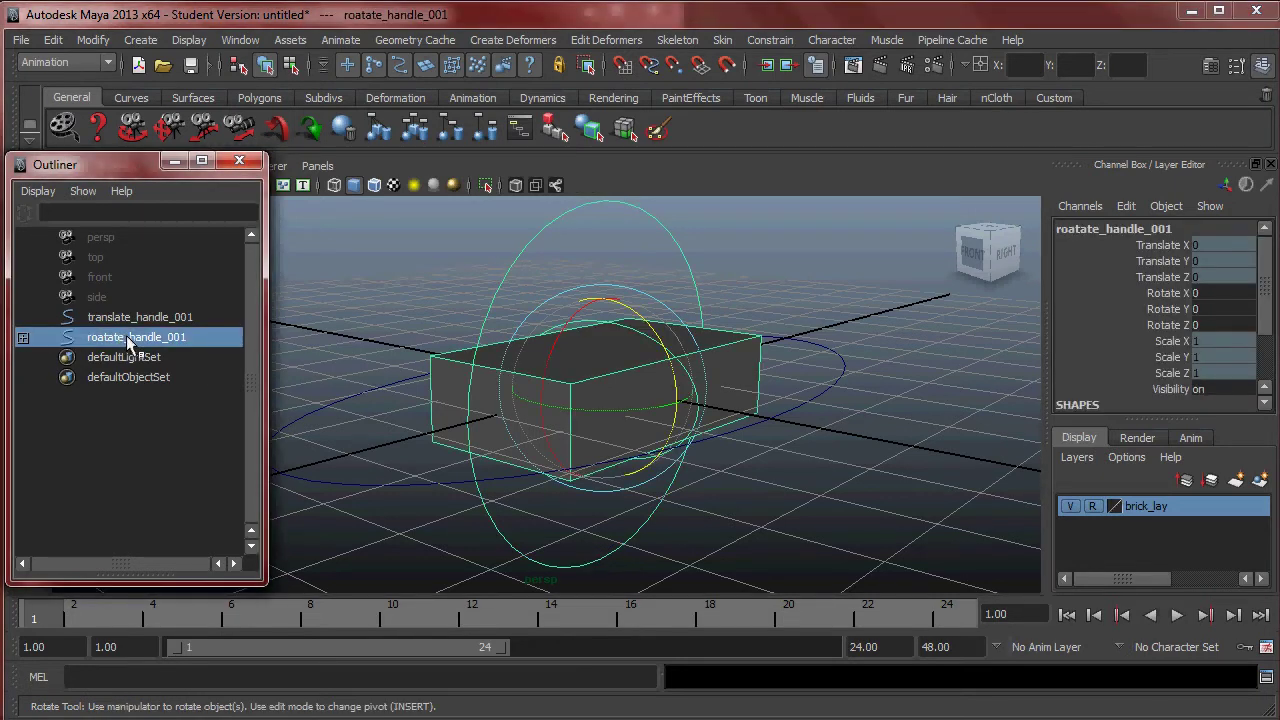
pyautogui.moveTo(131, 346); pyautogui.dragTo(140, 320, button='middle')
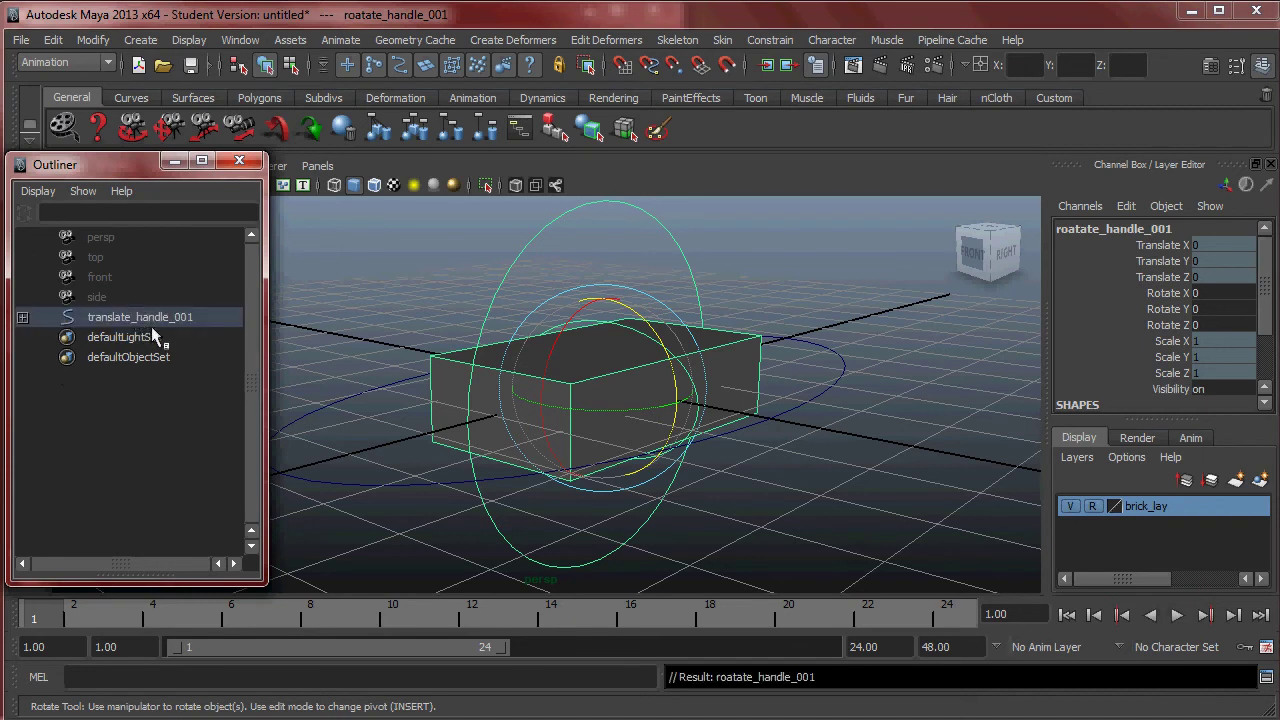
pyautogui.click(22, 318)
pyautogui.click(32, 319)
pyautogui.click(22, 318)
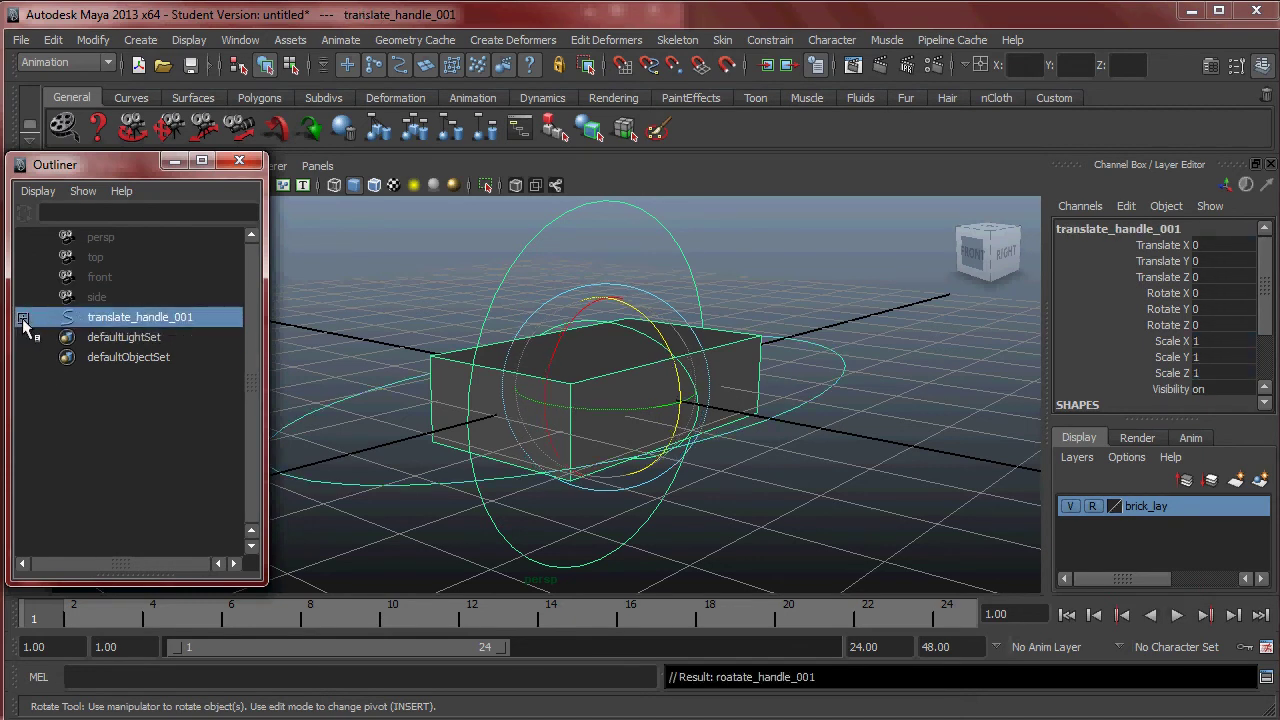
# Lock the Rotate X, Y, Z and Scale X, Y, Z channels of translate_handle_001 and clear the selection
pyautogui.moveTo(1165, 290); pyautogui.dragTo(1177, 374)
pyautogui.rightClick(1170, 340)
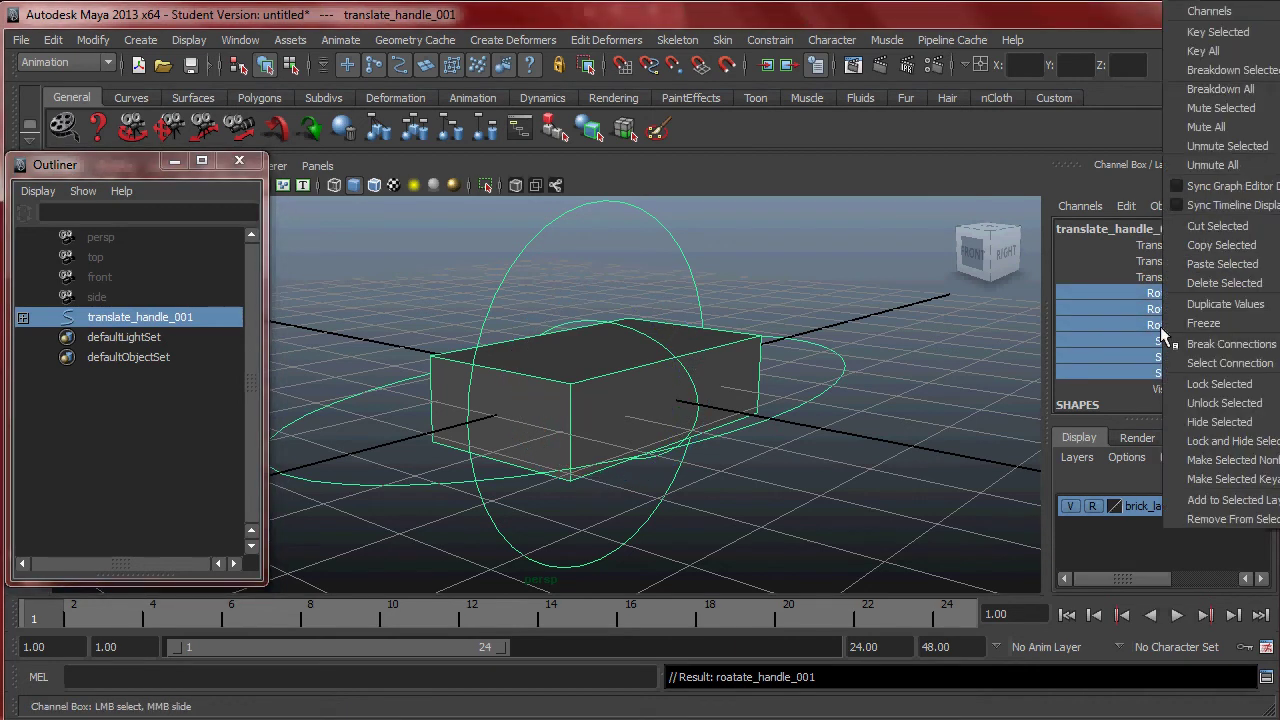
pyautogui.click(1208, 383)
pyautogui.click(815, 280)
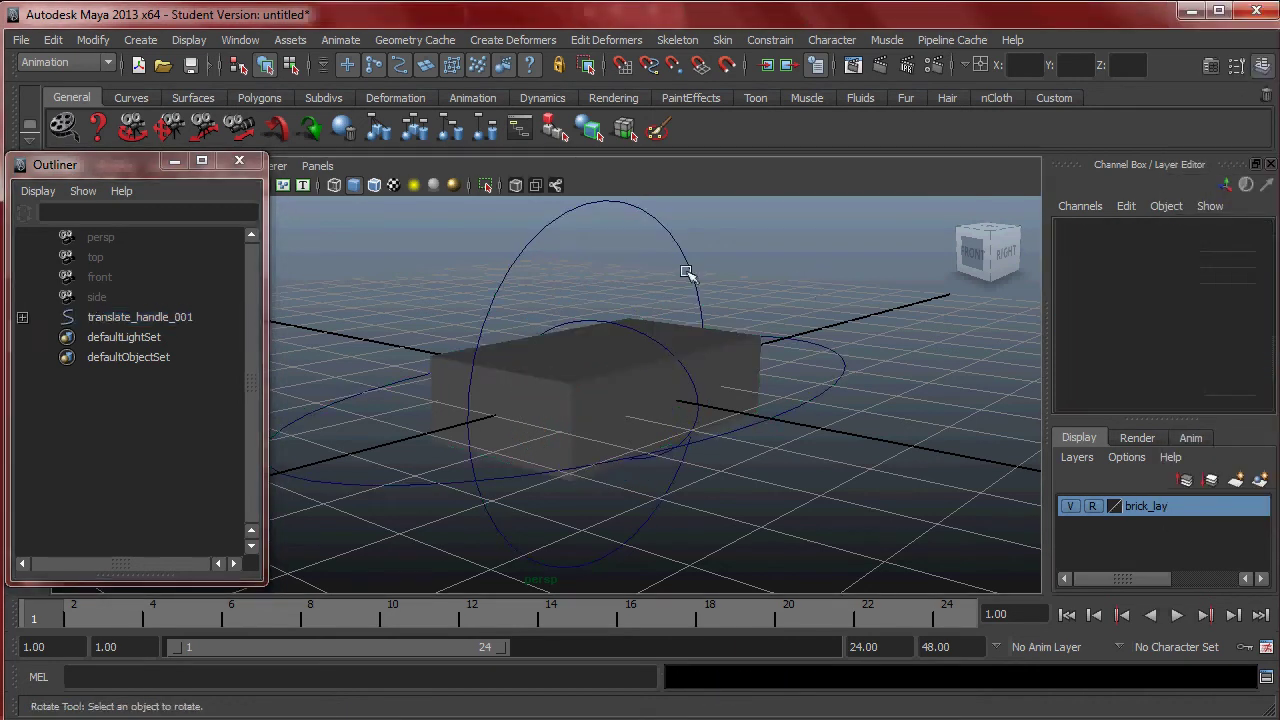
# Test translate_handle_001 by moving the whole brick rig with the Move tool and undo the movement
pyautogui.click(697, 278)
pyautogui.click(818, 282)
pyautogui.click(846, 378)
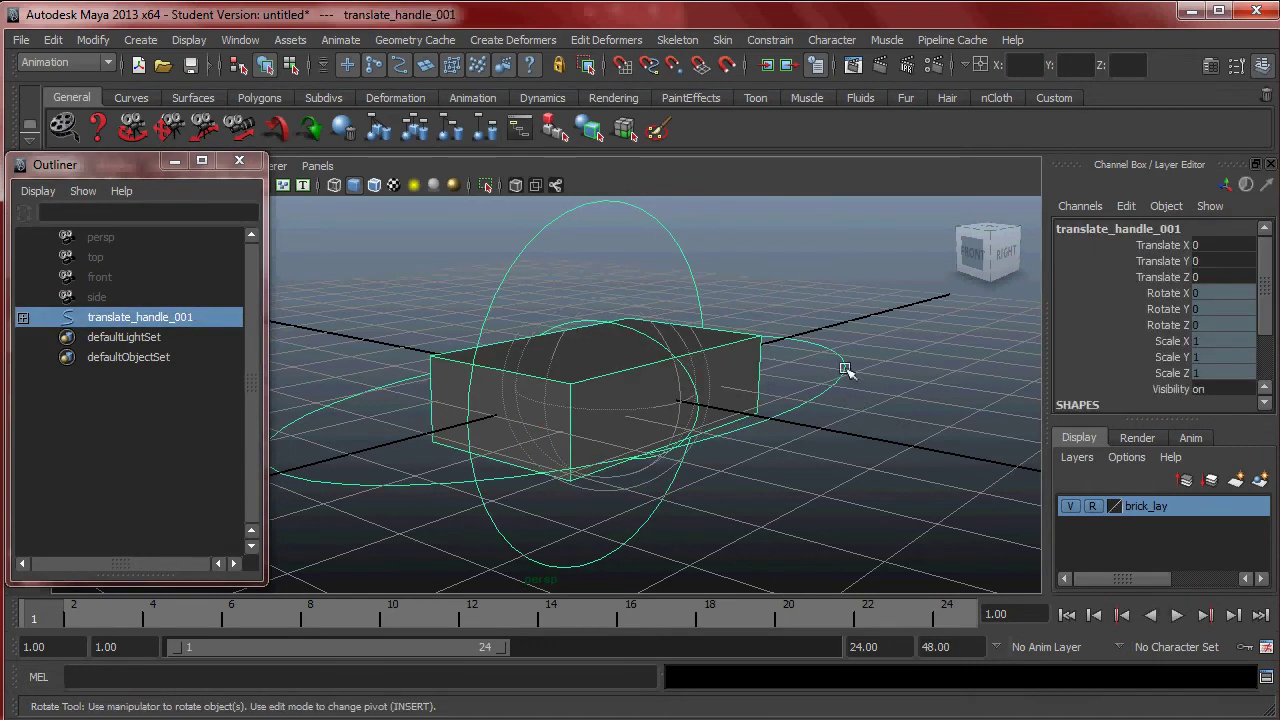
pyautogui.keyDown('alt'); pyautogui.moveTo(908, 388); pyautogui.dragTo(710, 343); pyautogui.keyUp('alt')
pyautogui.press('w')
pyautogui.keyDown('alt'); pyautogui.moveTo(754, 394); pyautogui.dragTo(716, 371); pyautogui.keyUp('alt')
pyautogui.click(716, 371)
pyautogui.click(683, 331)
pyautogui.keyDown('alt'); pyautogui.moveTo(683, 331); pyautogui.dragTo(690, 365); pyautogui.keyUp('alt')
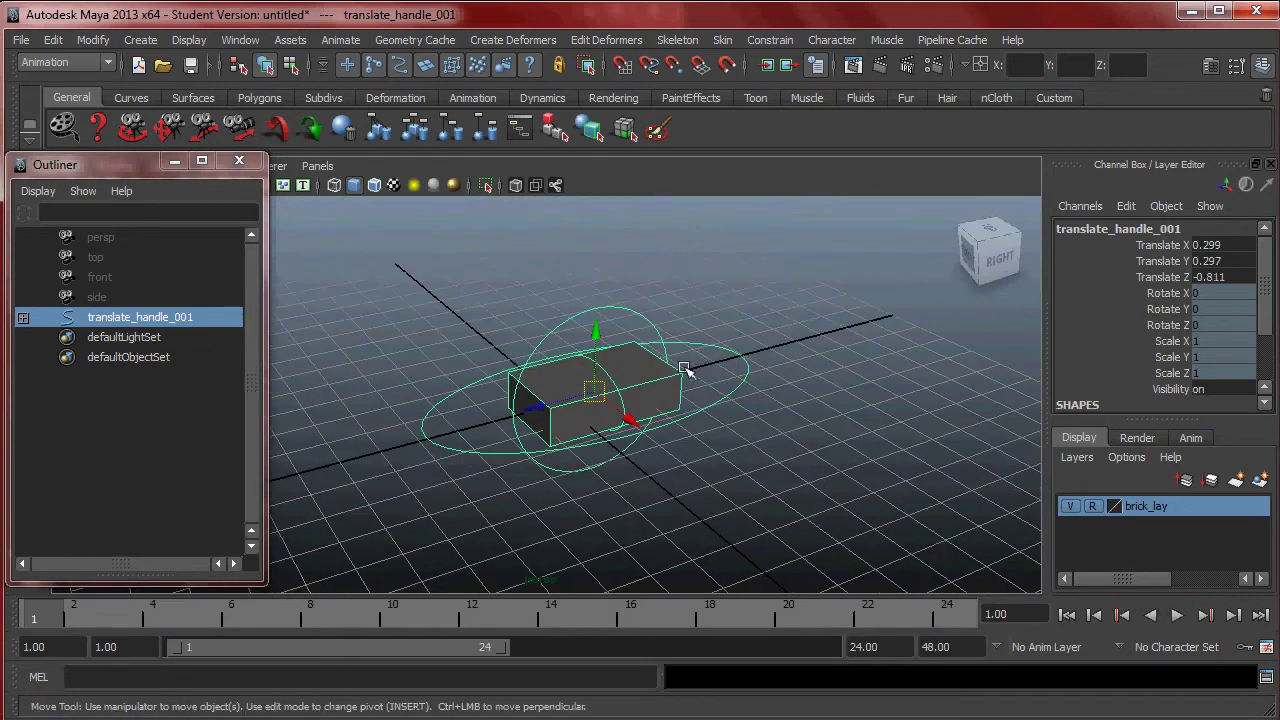
pyautogui.hotkey('ctrl', 'z')
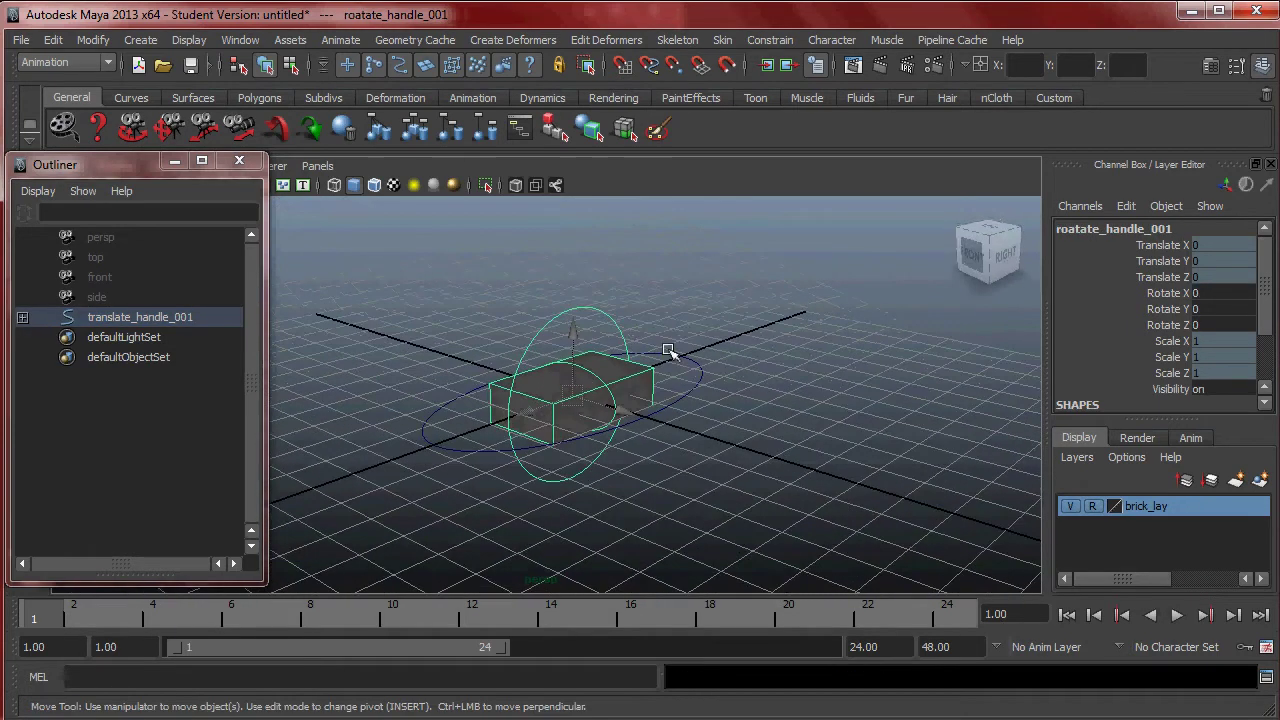
# Test rotating the brick through roatate_handle_001 with the Rotate tool and undo the rotation
pyautogui.press('e')
pyautogui.moveTo(591, 369); pyautogui.dragTo(596, 404)
pyautogui.hotkey('ctrl', 'z')
pyautogui.hotkey('ctrl', 'z')
pyautogui.hotkey('ctrl', 'z')
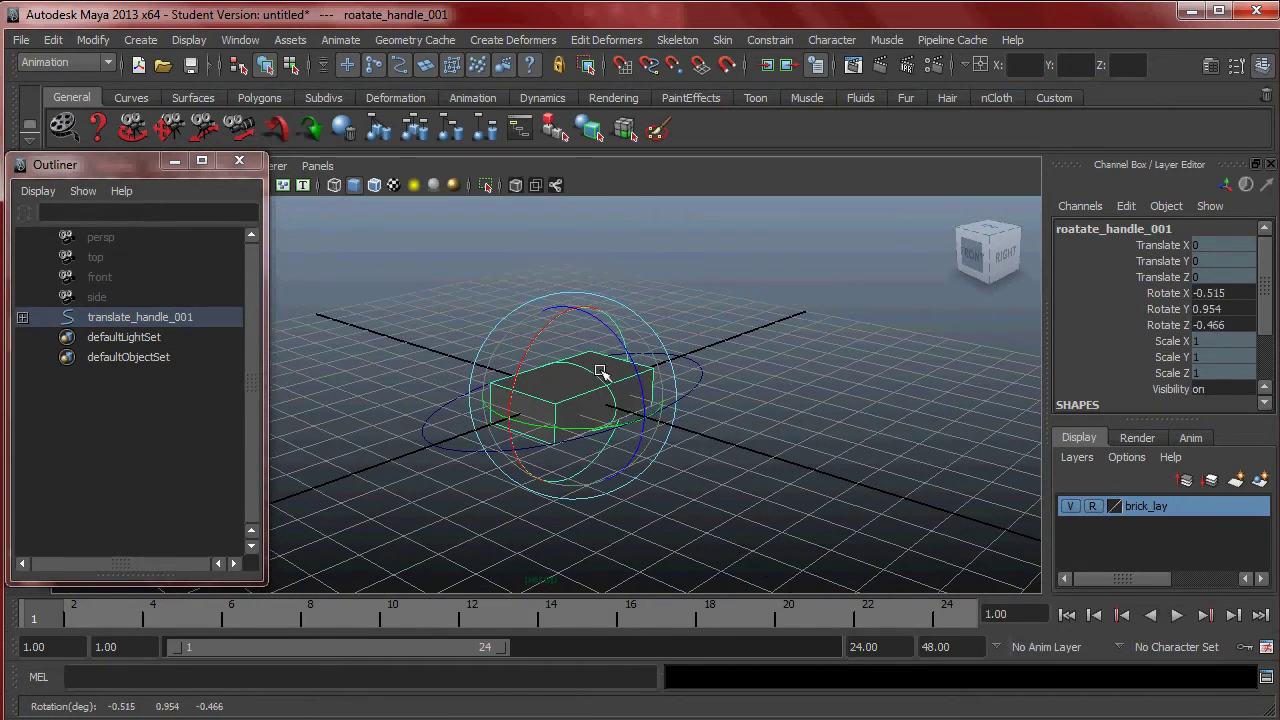
# Try the Scale tool on scale_handle_001 and the Move tool on the rig, undo the changes and clear the selection
pyautogui.press('r')
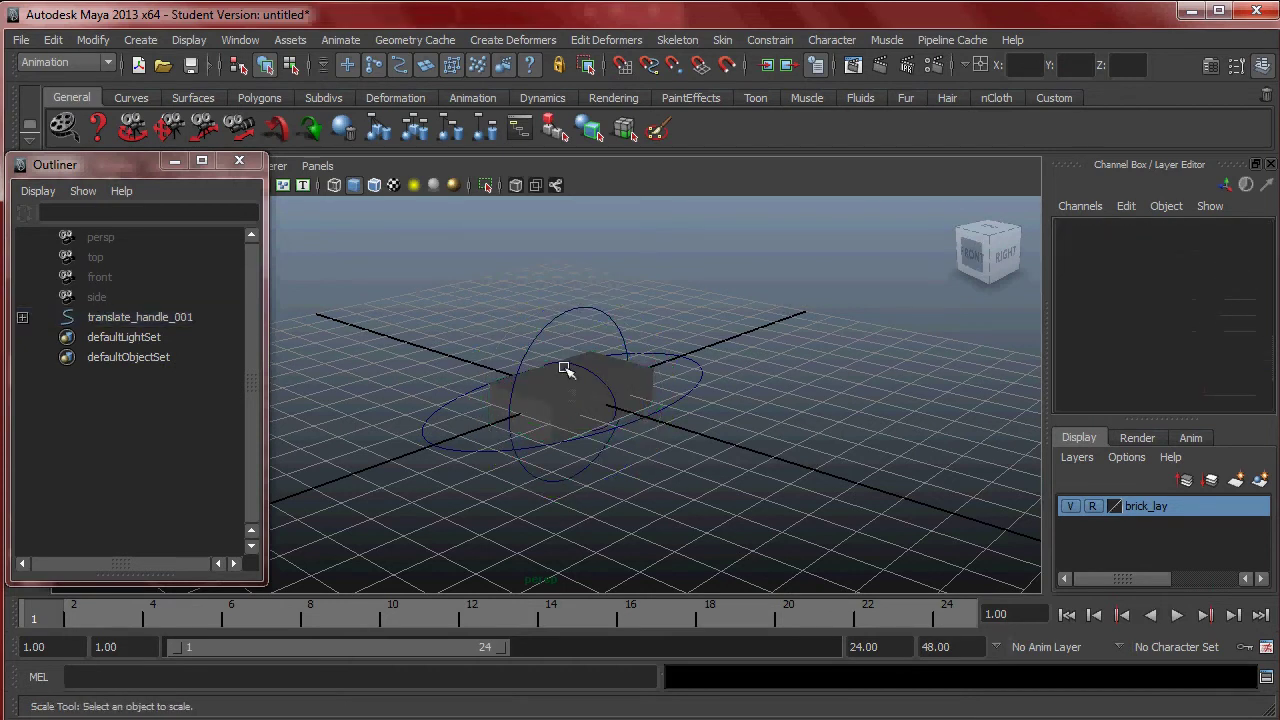
pyautogui.click(610, 374)
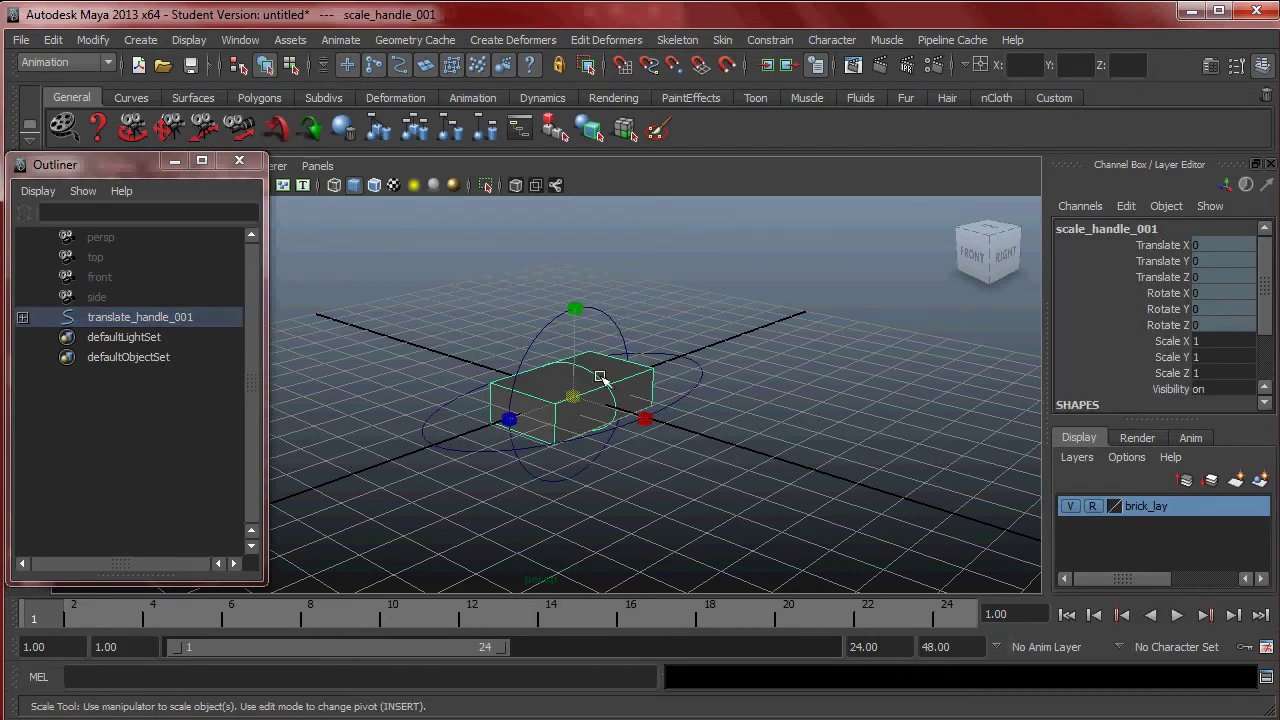
pyautogui.keyDown('alt'); pyautogui.moveTo(614, 371); pyautogui.dragTo(648, 270); pyautogui.keyUp('alt')
pyautogui.keyDown('alt'); pyautogui.moveTo(797, 320); pyautogui.dragTo(679, 318); pyautogui.keyUp('alt')
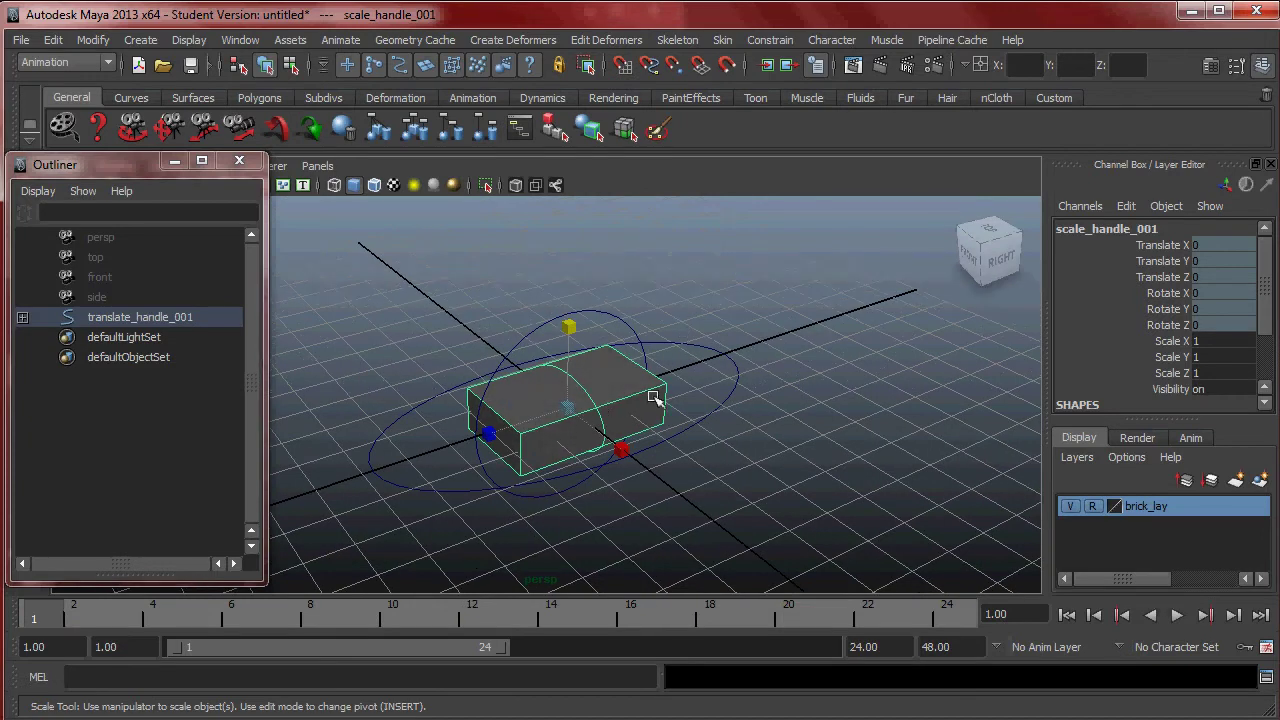
pyautogui.click(750, 389)
pyautogui.keyDown('alt'); pyautogui.moveTo(678, 386); pyautogui.dragTo(443, 311); pyautogui.keyUp('alt')
pyautogui.press('w')
pyautogui.hotkey('ctrl', 'z')
pyautogui.hotkey('ctrl', 'z')
pyautogui.click(671, 309)
# Save the scene to the Desktop as a Maya ASCII file named brick_animate_001
pyautogui.click(12, 40)
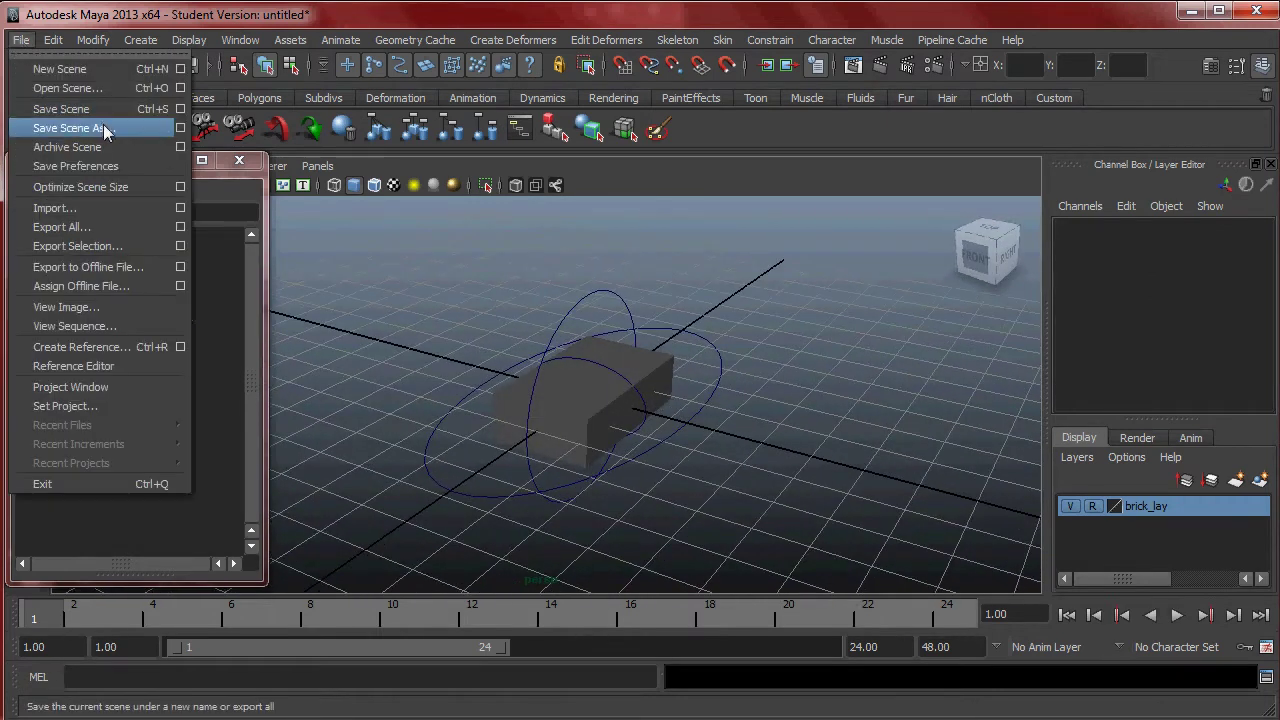
pyautogui.click(60, 128)
pyautogui.click(262, 310)
pyautogui.moveTo(576, 211); pyautogui.dragTo(482, 53)
pyautogui.click(341, 627)
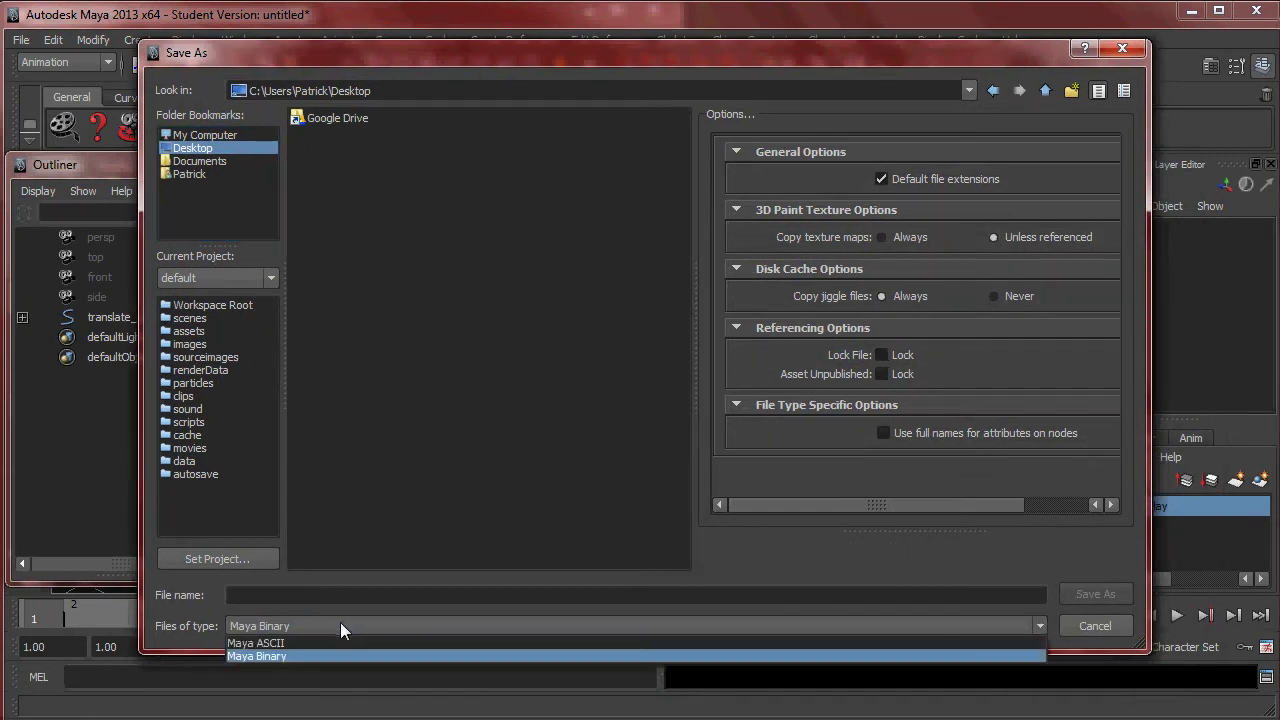
pyautogui.click(272, 645)
pyautogui.click(308, 596)
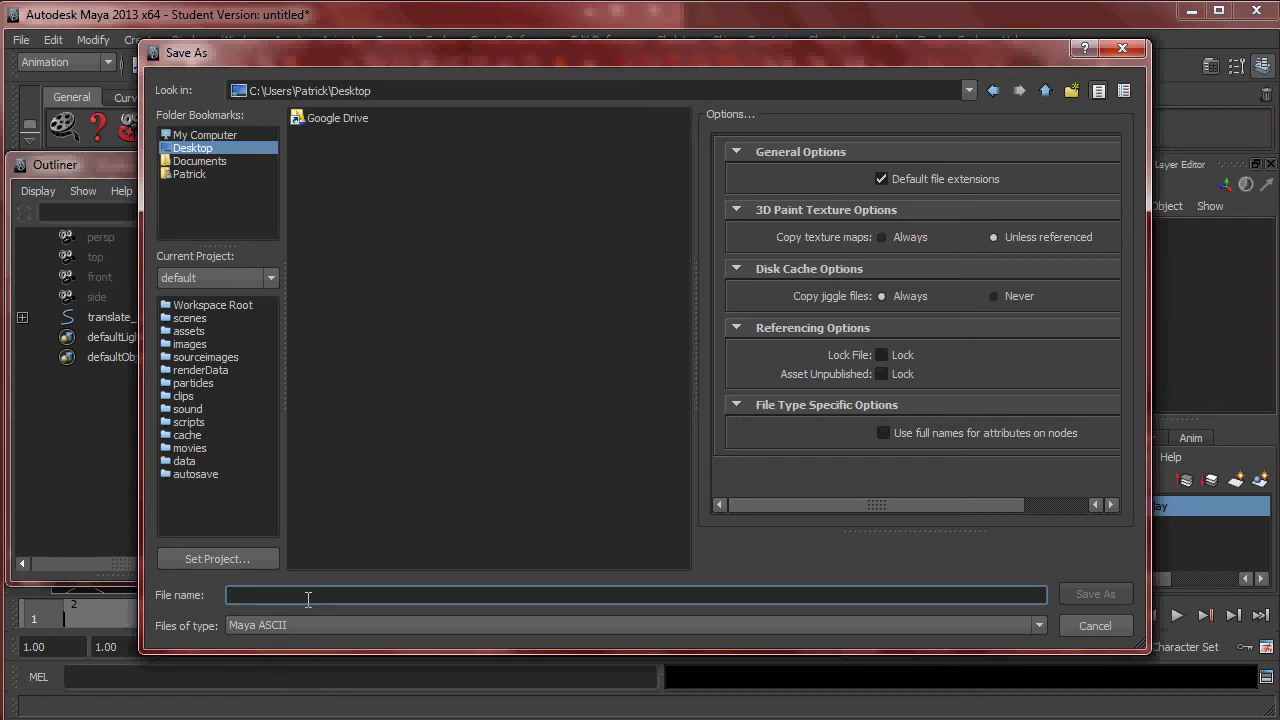
pyautogui.write('brick_animate_001')
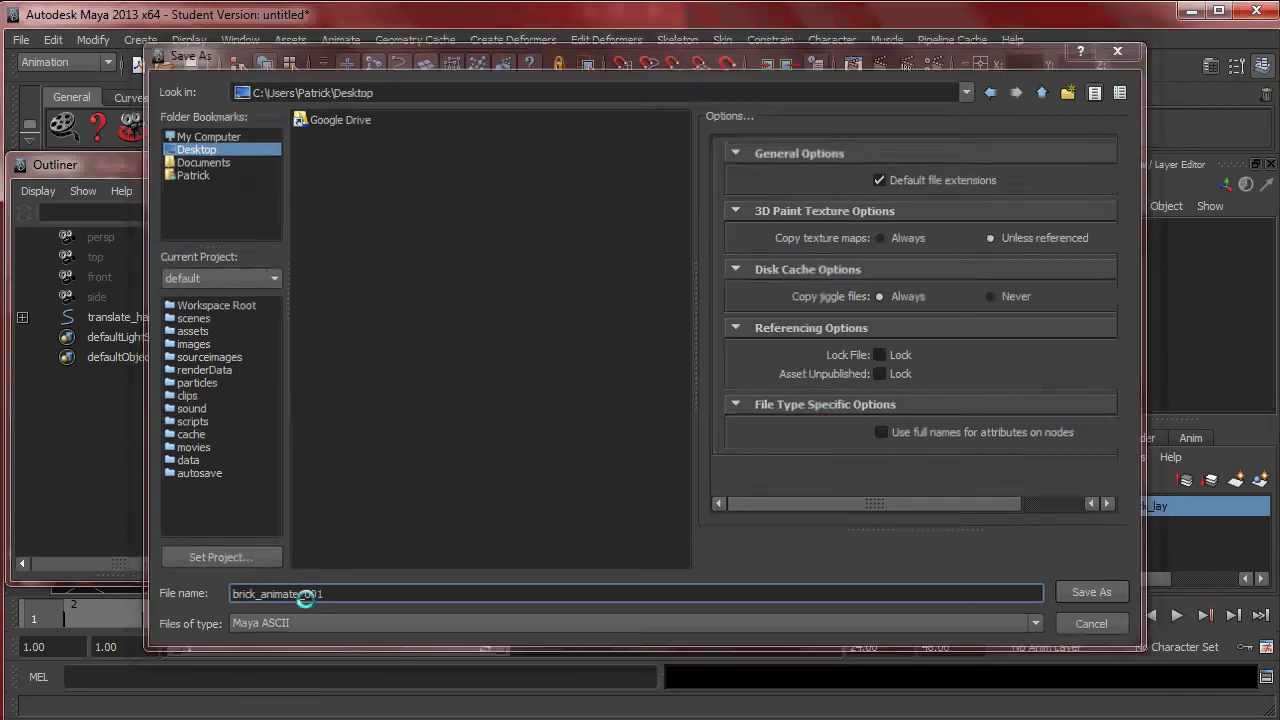
pyautogui.press('Return')
# Test moving translate_handle_001 along its Z axis, undo the move and clear the selection
pyautogui.click(636, 381)
pyautogui.click(693, 328)
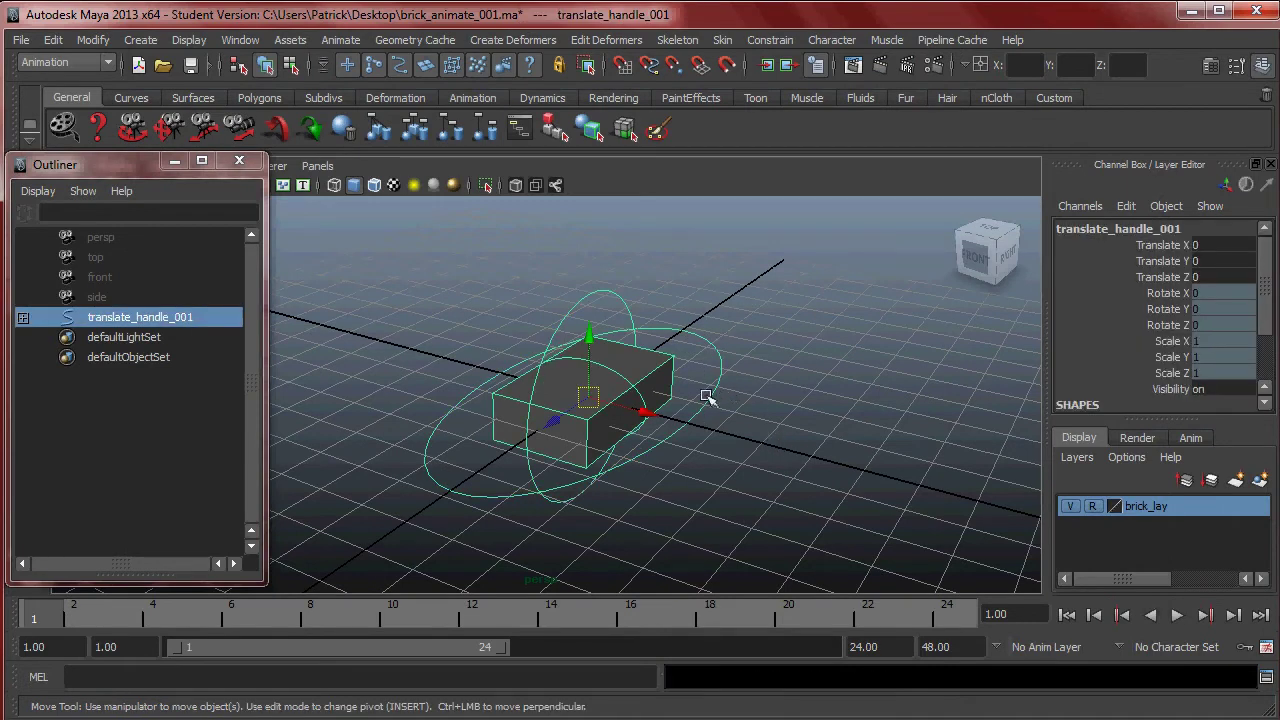
pyautogui.moveTo(560, 423); pyautogui.dragTo(574, 407)
pyautogui.hotkey('ctrl', 'z')
pyautogui.keyDown('alt'); pyautogui.moveTo(694, 406); pyautogui.dragTo(784, 394); pyautogui.keyUp('alt')
pyautogui.click(766, 357)
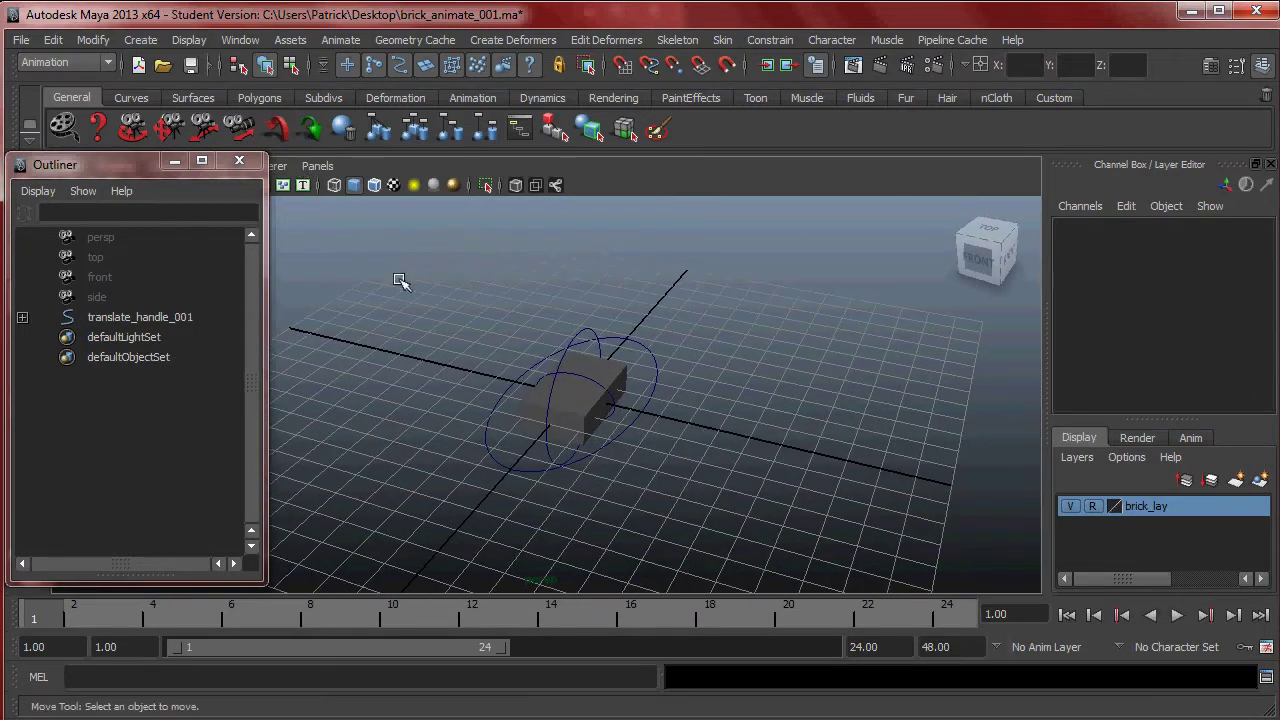
# Create a large square-like polygon plane around the brick rig in the top view as the ground
pyautogui.click(140, 40)
pyautogui.moveTo(208, 88)
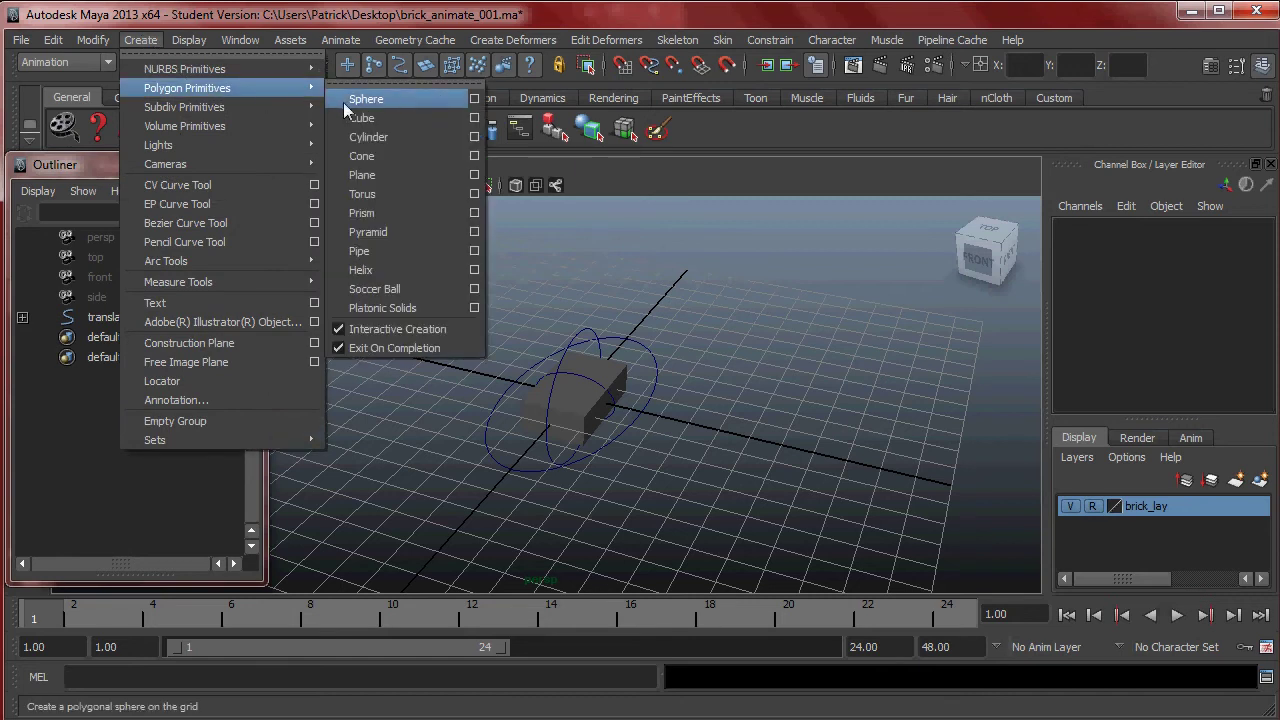
pyautogui.click(400, 176)
pyautogui.press('space')
pyautogui.keyDown('alt'); pyautogui.moveTo(468, 325); pyautogui.dragTo(390, 304, button='middle'); pyautogui.keyUp('alt')
pyautogui.press('space')
pyautogui.scroll(-3, 691, 363)
pyautogui.scroll(-4, 690, 366)
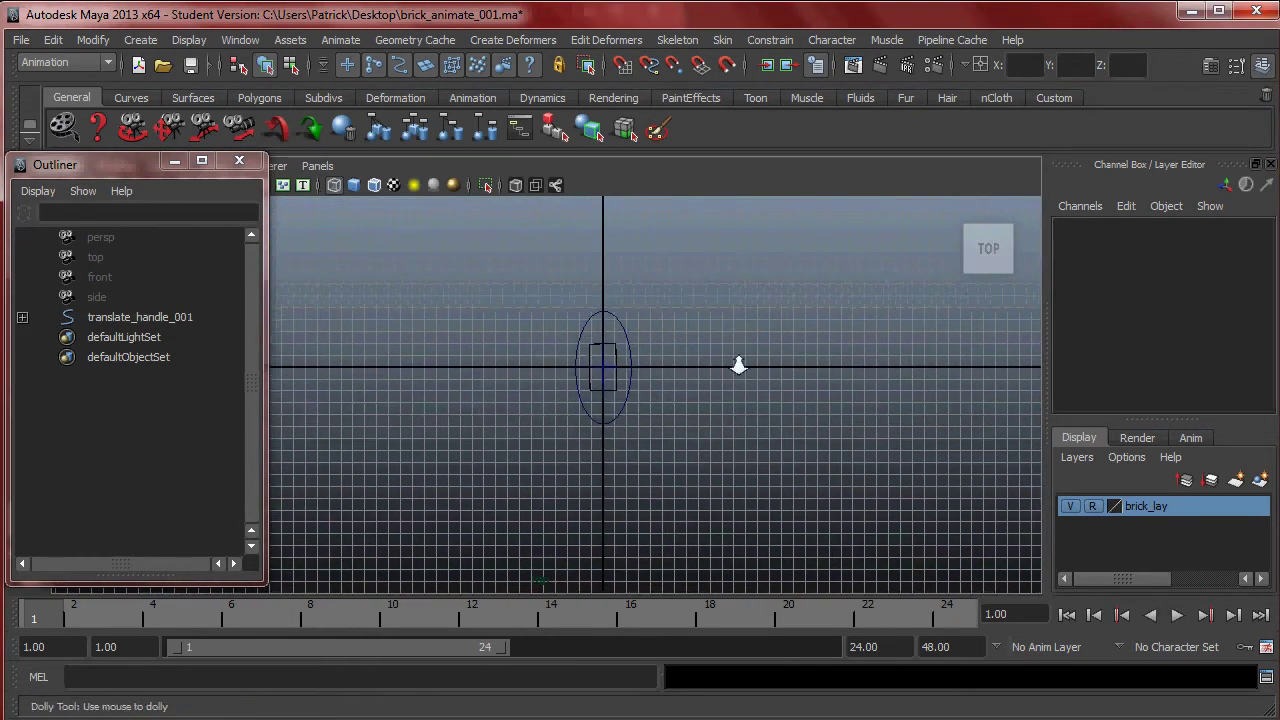
pyautogui.keyDown('alt'); pyautogui.moveTo(546, 329); pyautogui.dragTo(644, 371, button='middle'); pyautogui.keyUp('alt')
pyautogui.moveTo(424, 231); pyautogui.dragTo(846, 585)
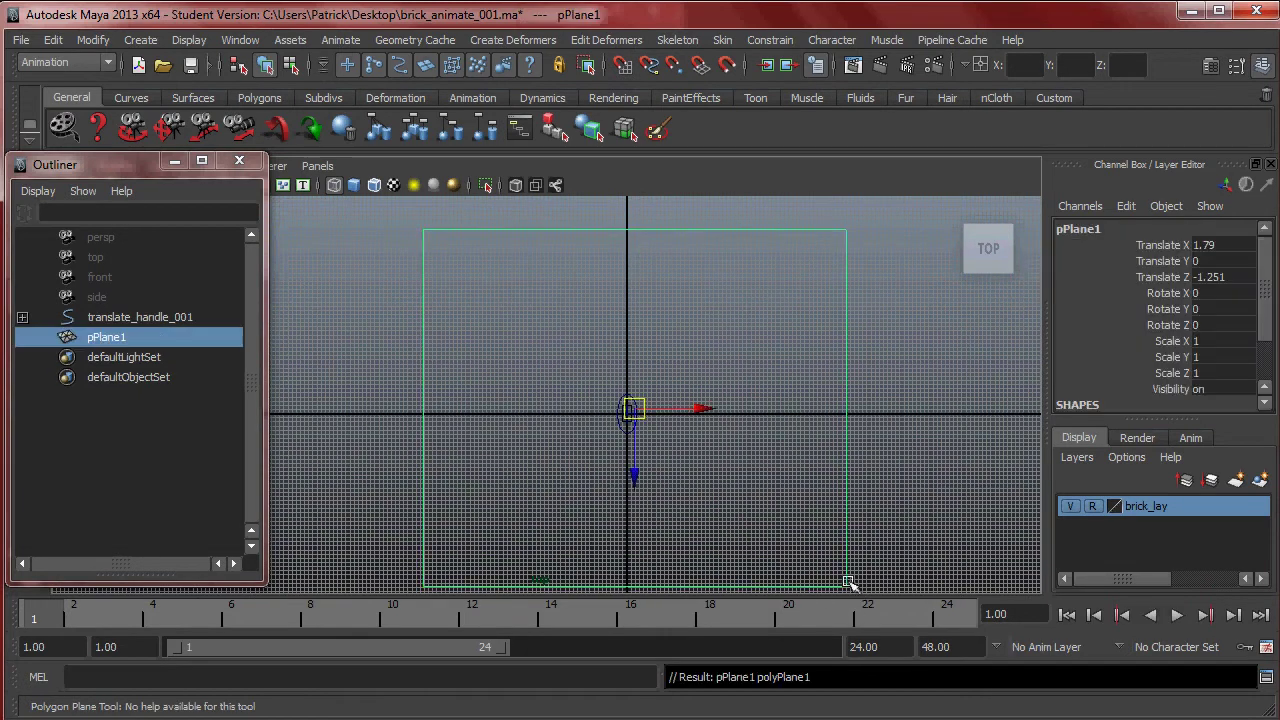
# Centre the ground plane at the origin by setting its Translate X, Y and Z to 0
pyautogui.moveTo(1210, 245); pyautogui.dragTo(1229, 277)
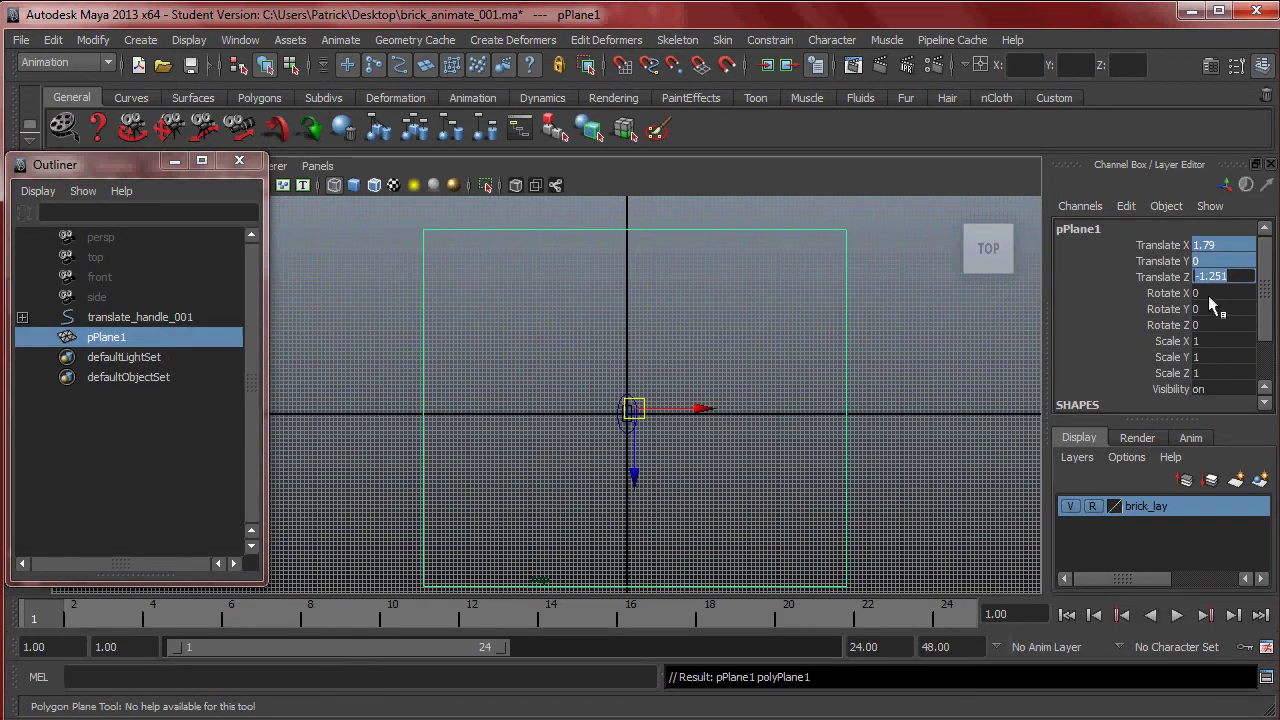
pyautogui.write('-1.251')
pyautogui.press('Tab')
pyautogui.press('Return')
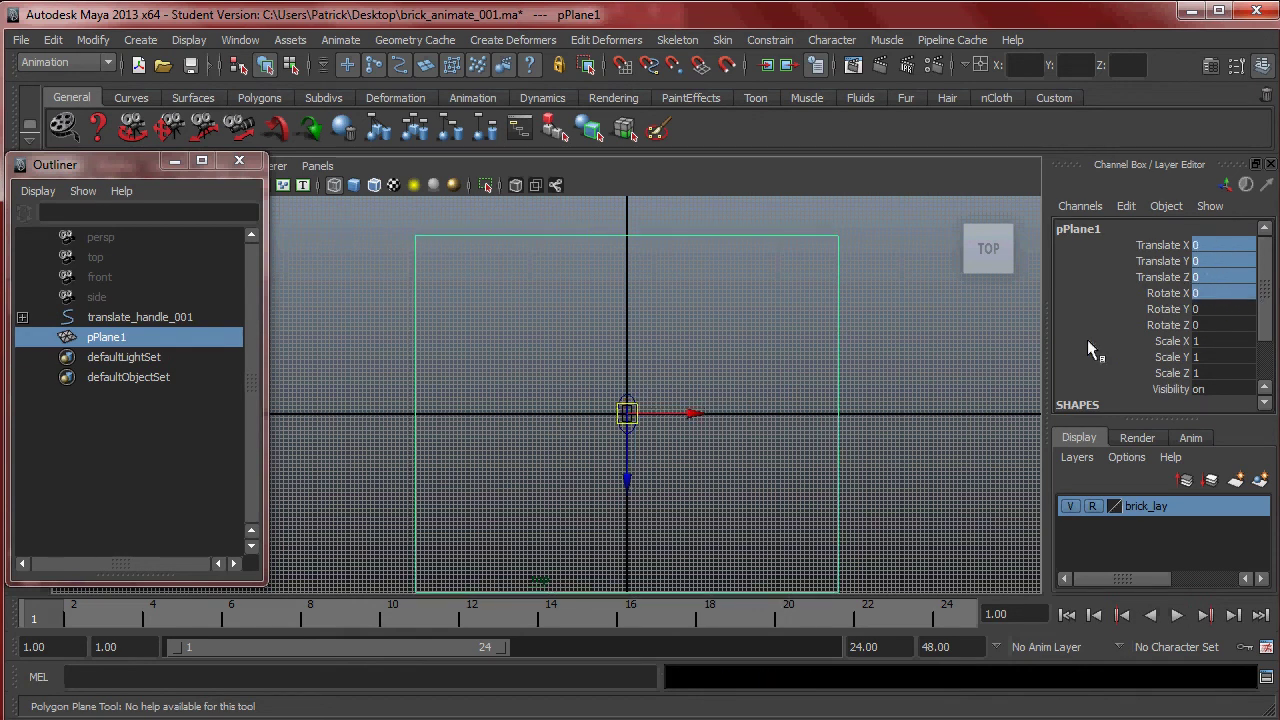
# Create a display layer from the selected ground plane and name it ground_lay
pyautogui.click(1068, 457)
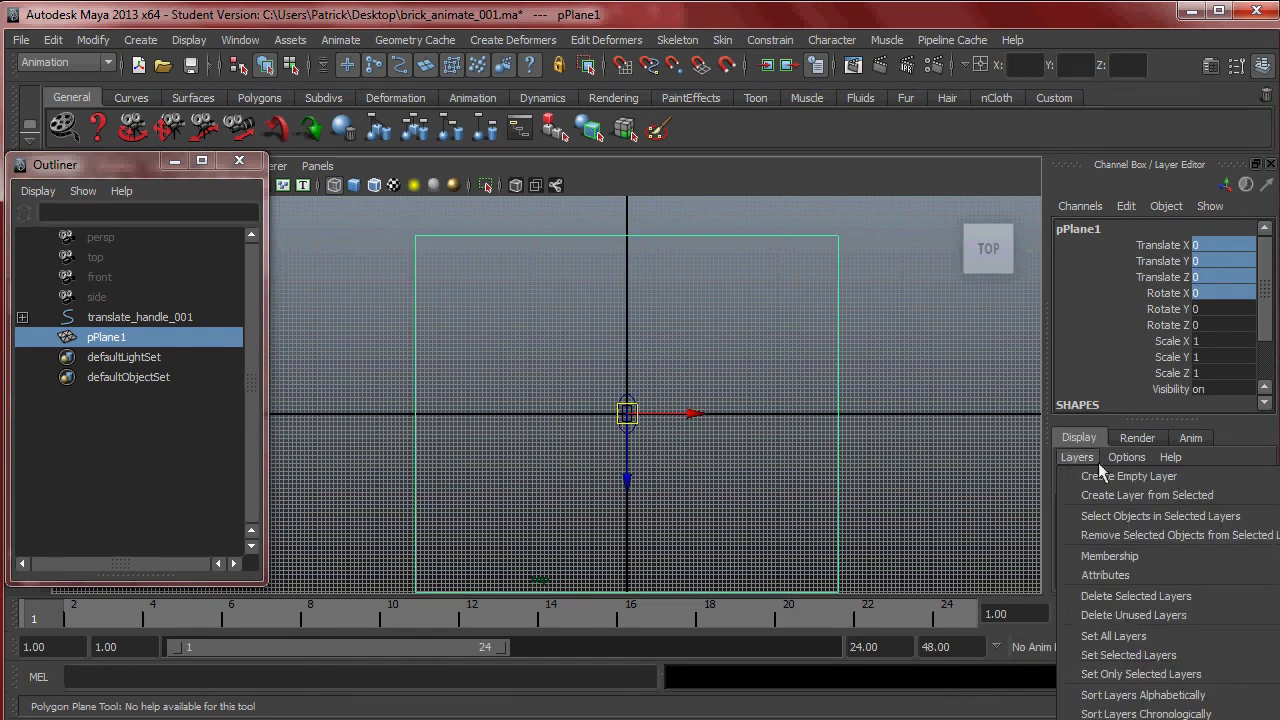
pyautogui.click(1080, 494)
pyautogui.click(1145, 507)
pyautogui.doubleClick(1145, 507)
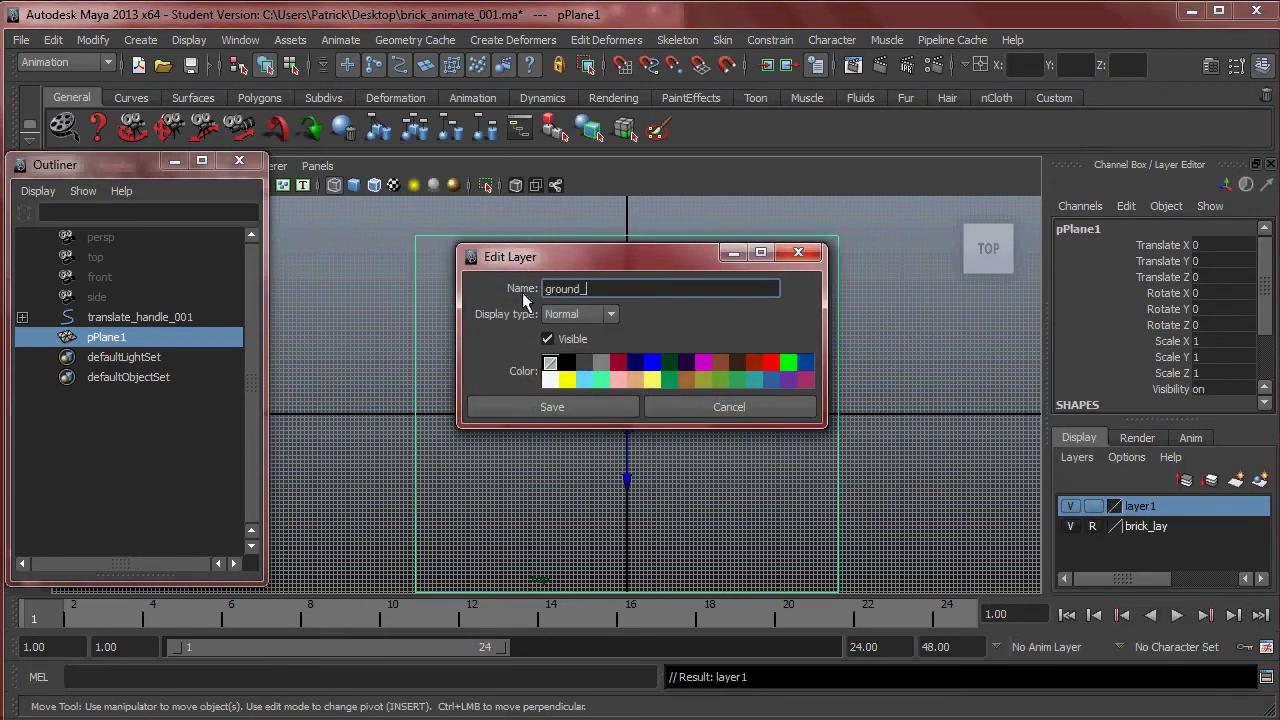
pyautogui.click(571, 405)
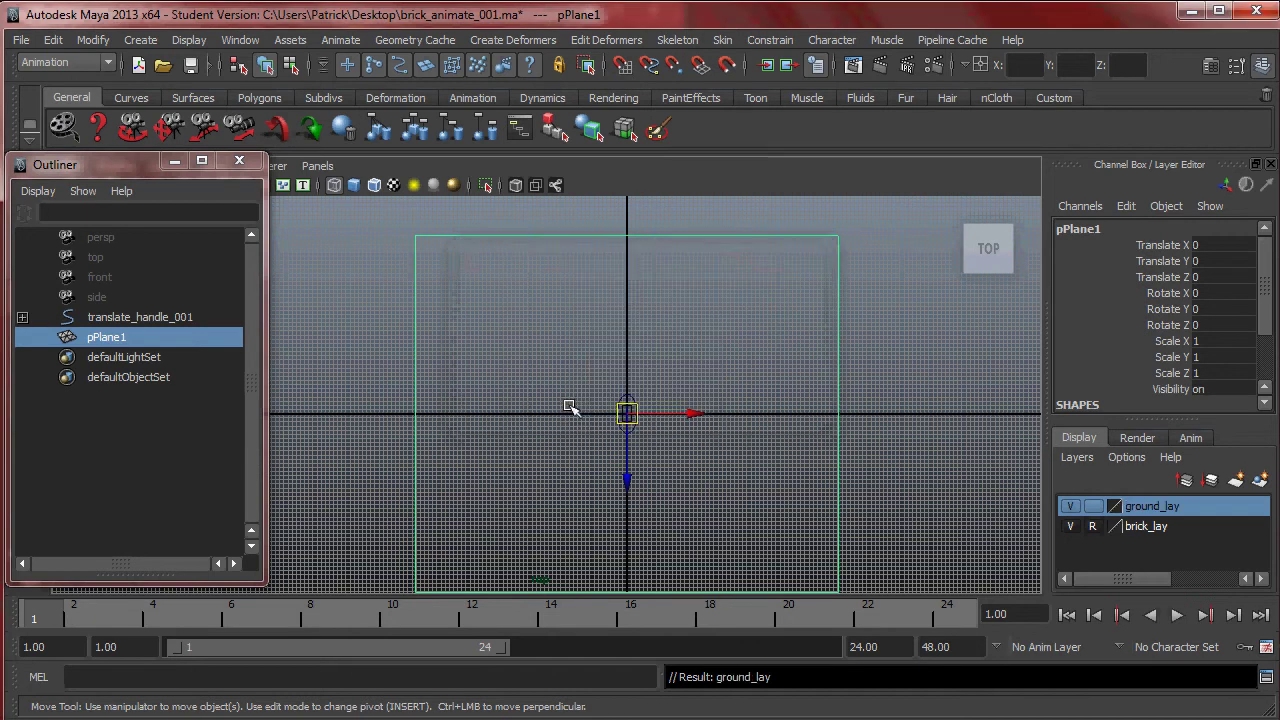
# Set ground_lay to Reference, check in the viewport that the plane cannot be selected and clear the selection
pyautogui.click(775, 318)
pyautogui.click(830, 366)
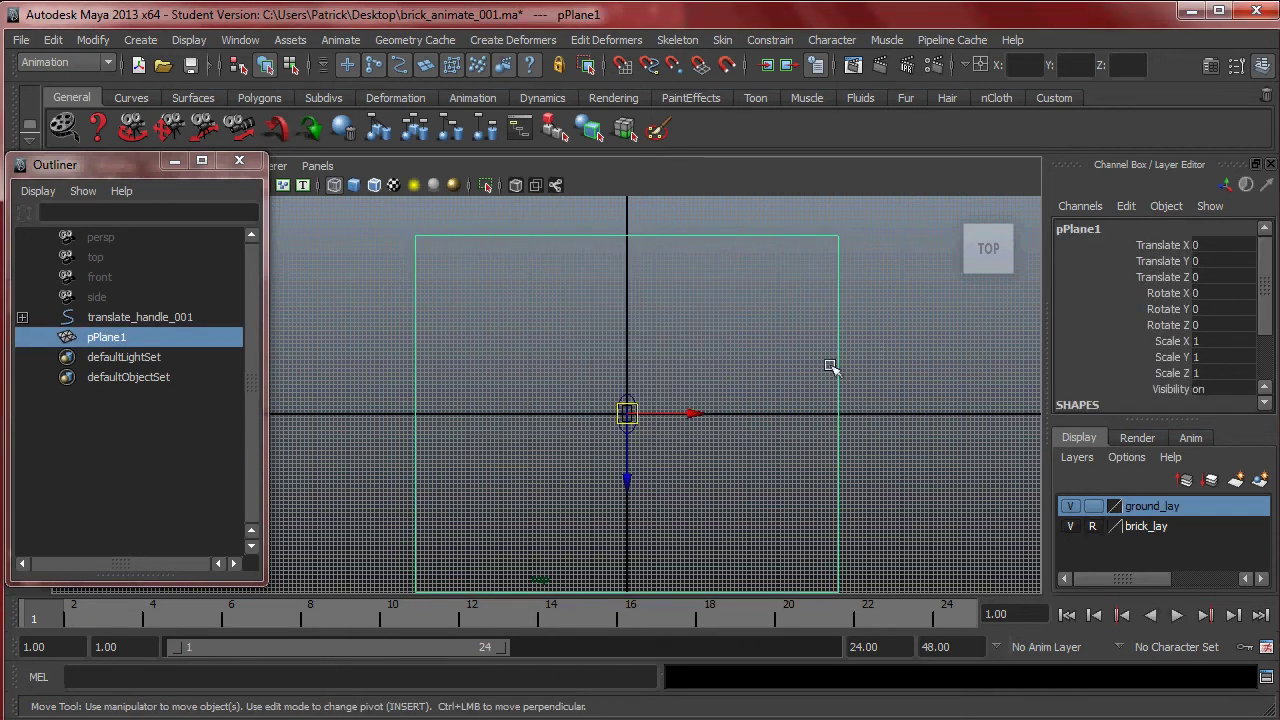
pyautogui.click(1093, 507)
pyautogui.click(675, 337)
pyautogui.click(780, 476)
pyautogui.click(712, 375)
pyautogui.click(657, 432)
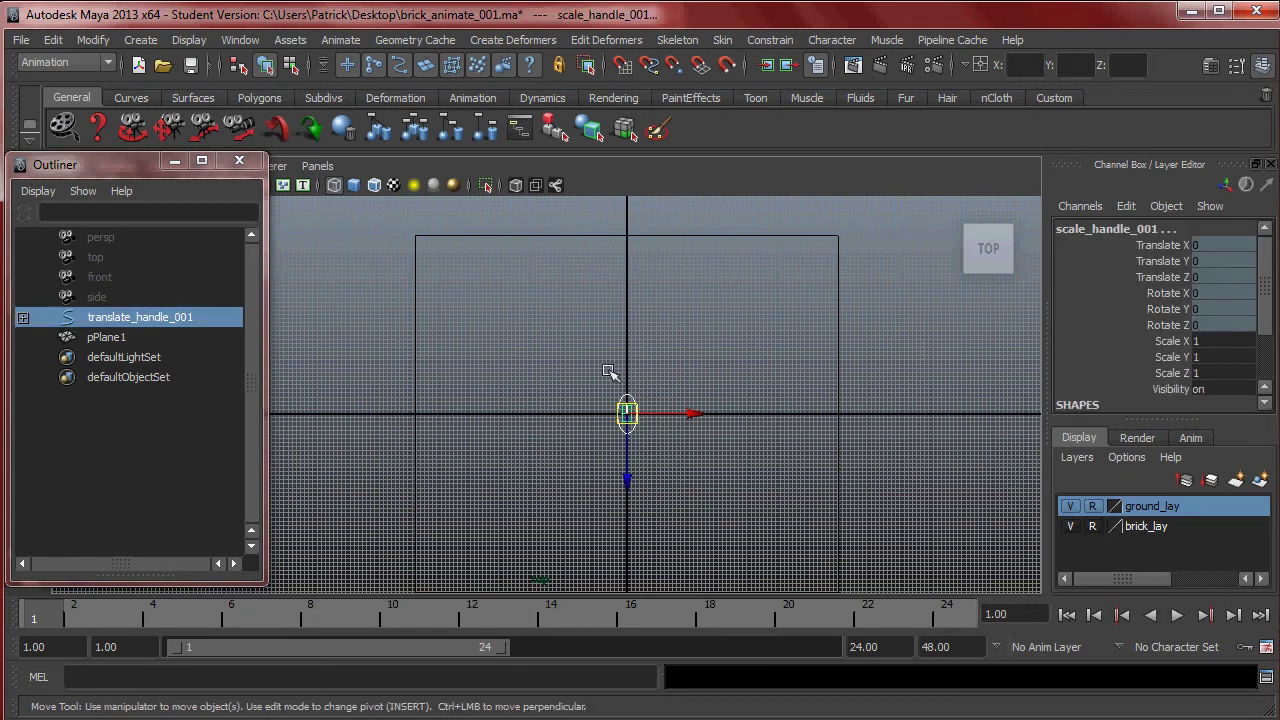
pyautogui.click(716, 372)
# Return to the shaded perspective view and hide translate_handle_001 with its whole brick hierarchy
pyautogui.press('space')
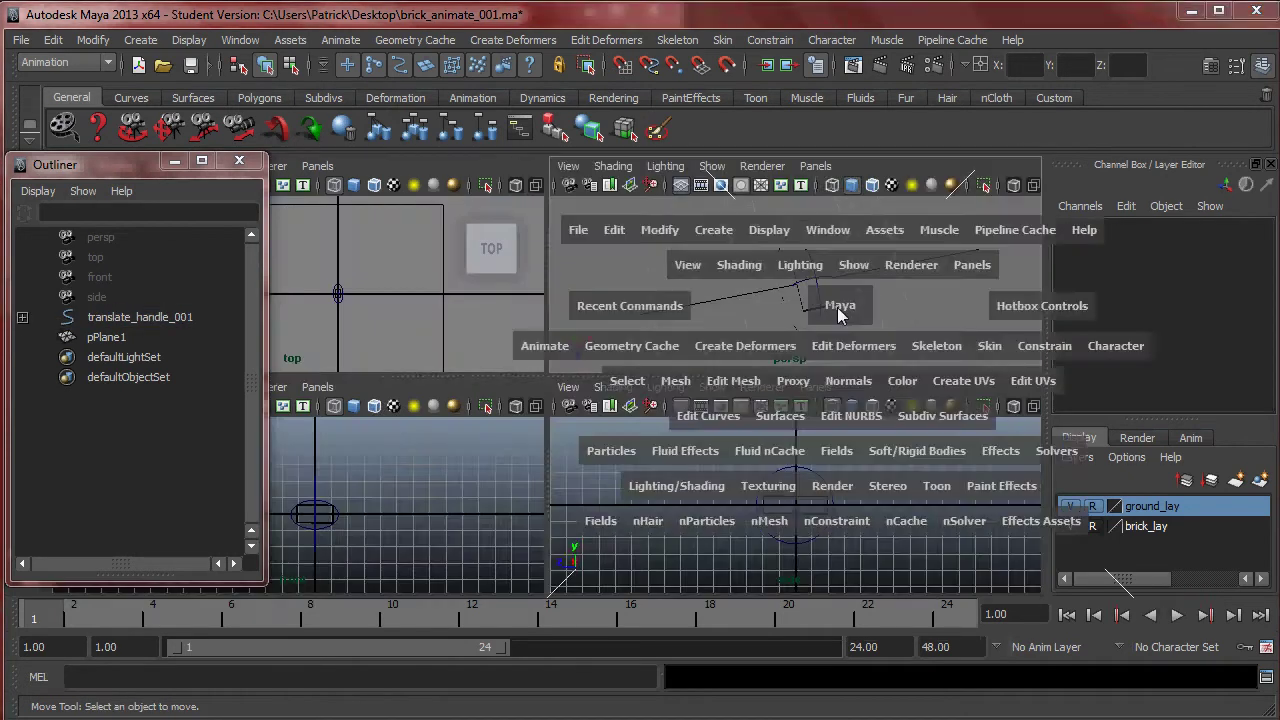
pyautogui.press('space')
pyautogui.press('5')
pyautogui.moveTo(737, 434)
pyautogui.keyDown('alt'); pyautogui.mouseDown()
pyautogui.moveTo(563, 343)
pyautogui.moveTo(600, 314)
pyautogui.moveTo(686, 423)
pyautogui.moveTo(646, 486)
pyautogui.moveTo(820, 423)
pyautogui.moveTo(663, 449)
pyautogui.moveTo(714, 409)
pyautogui.moveTo(671, 409)
pyautogui.moveTo(759, 455)
pyautogui.moveTo(740, 443)
pyautogui.mouseUp(); pyautogui.keyUp('alt')
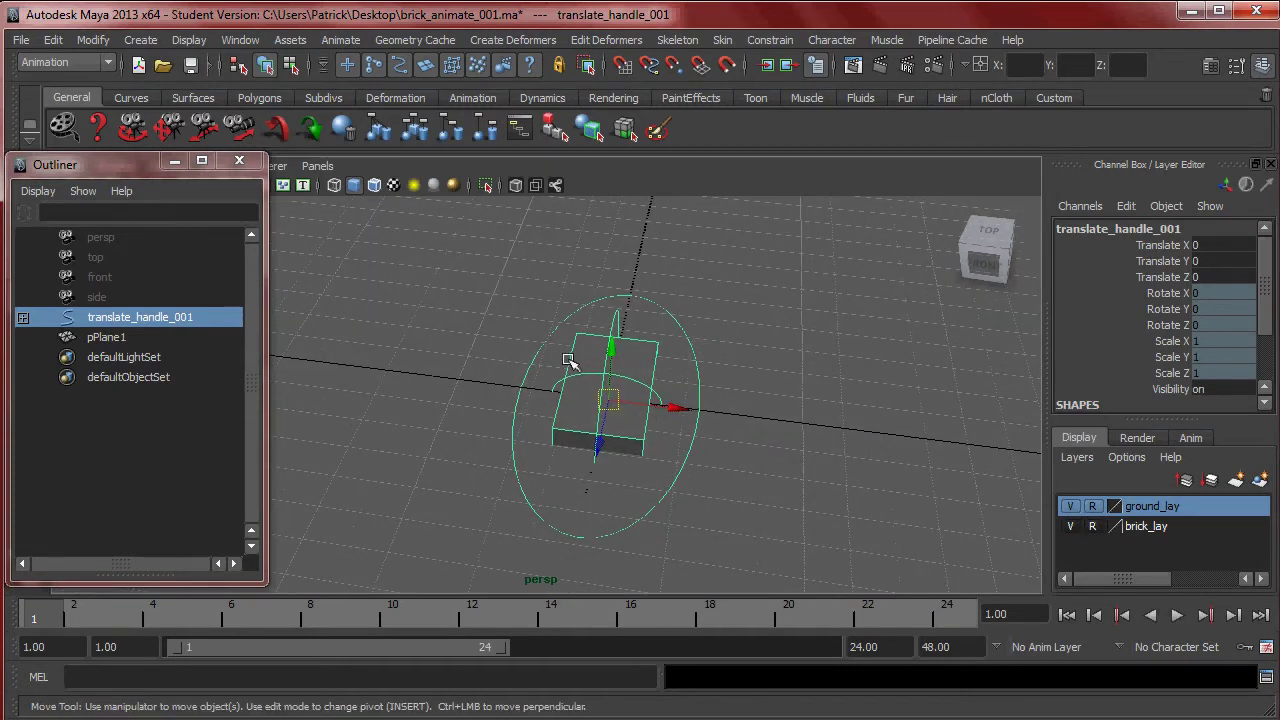
pyautogui.keyDown('shift'); pyautogui.click(684, 462); pyautogui.keyUp('shift')
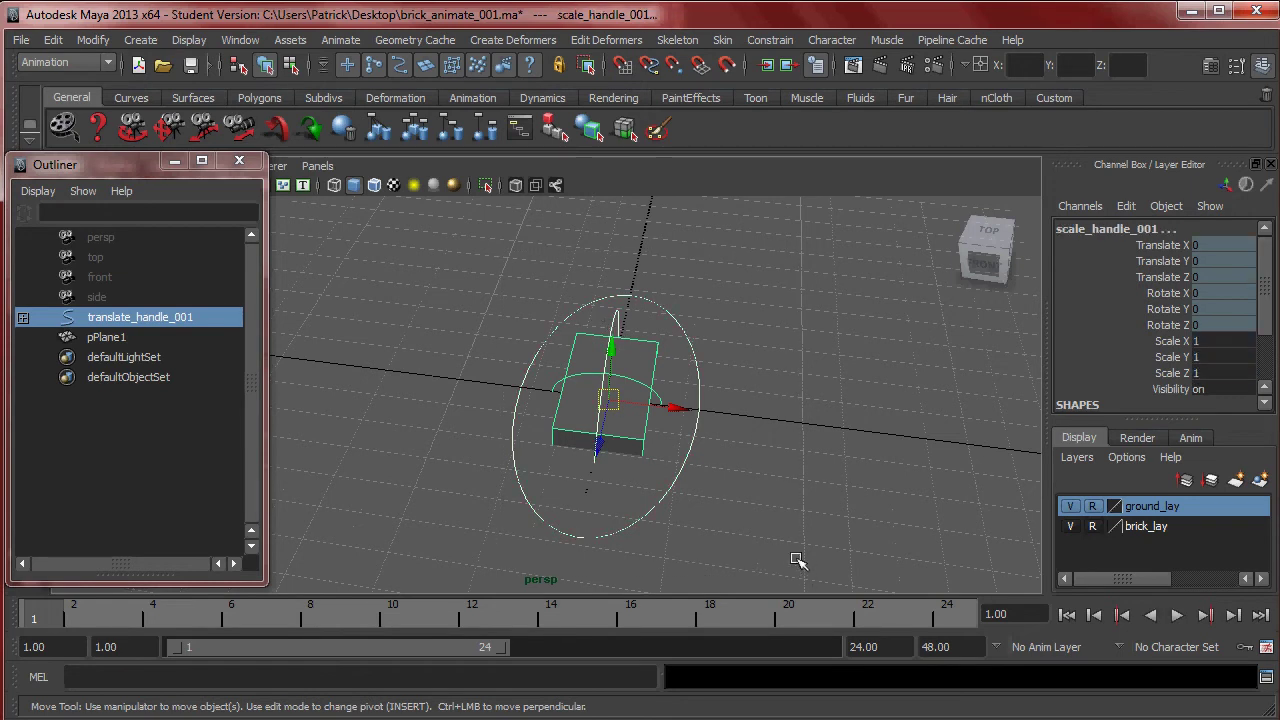
pyautogui.click(131, 325)
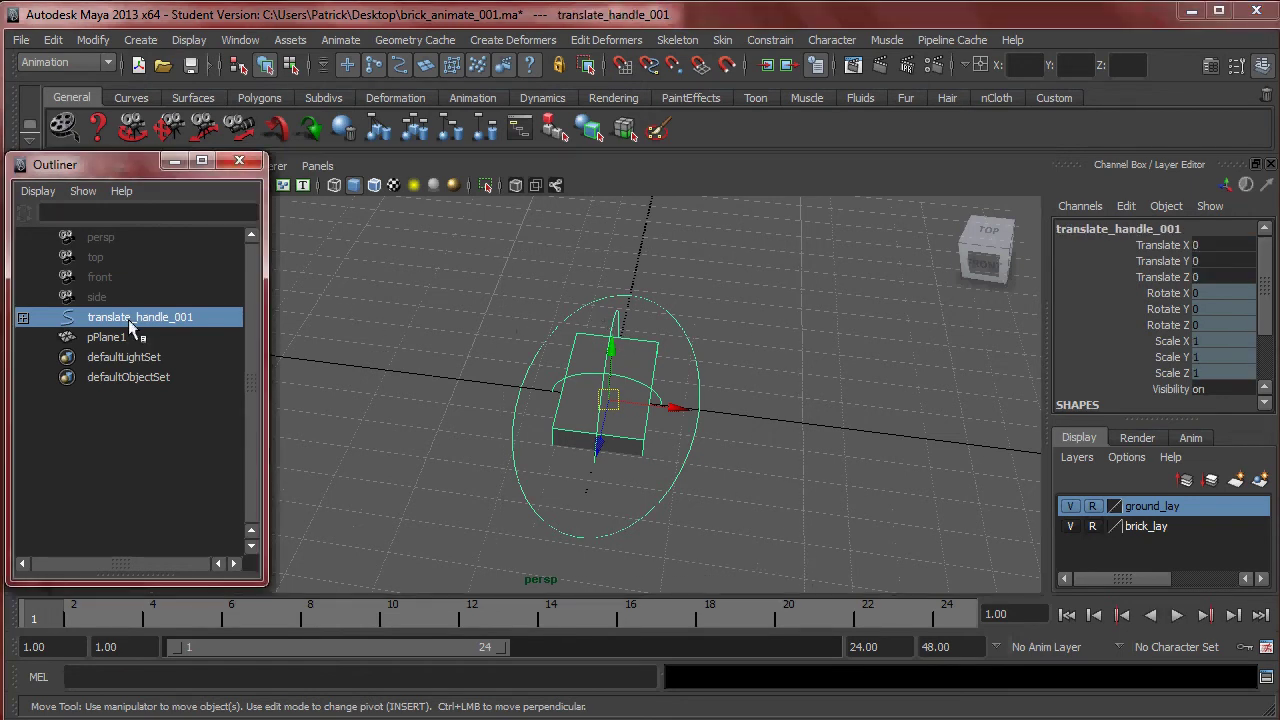
pyautogui.click(188, 40)
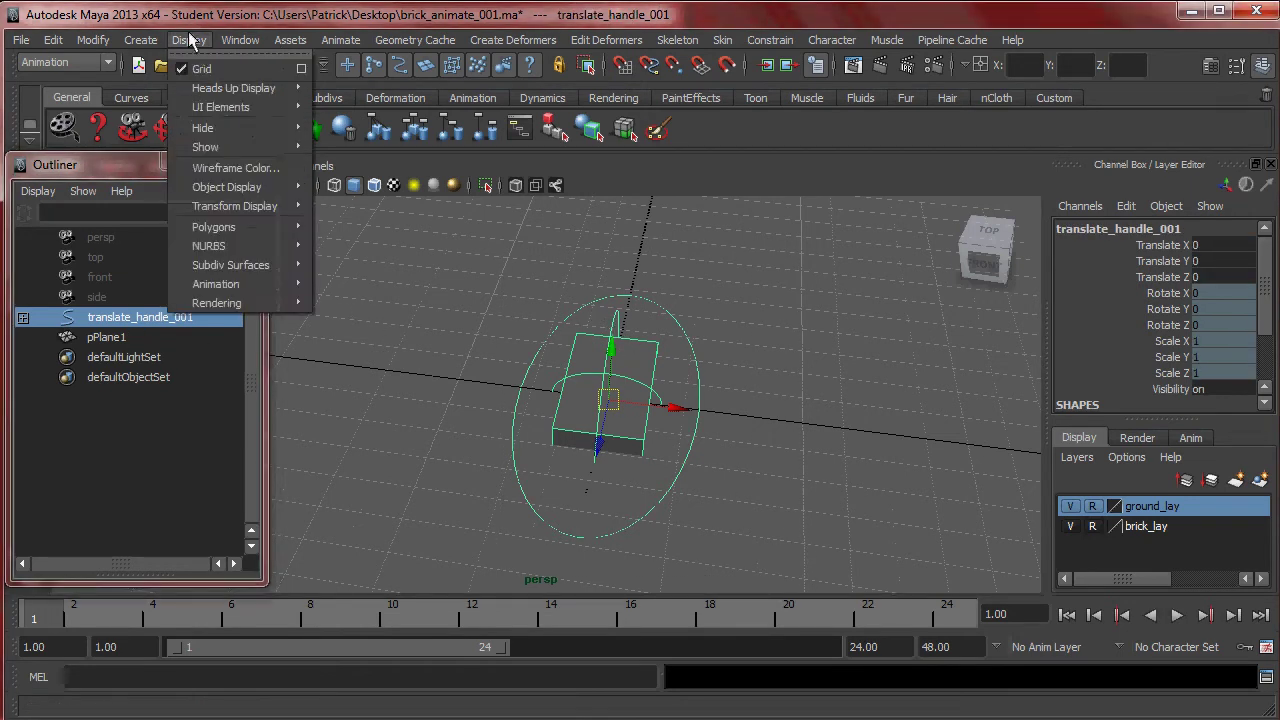
pyautogui.moveTo(280, 128)
pyautogui.click(366, 139)
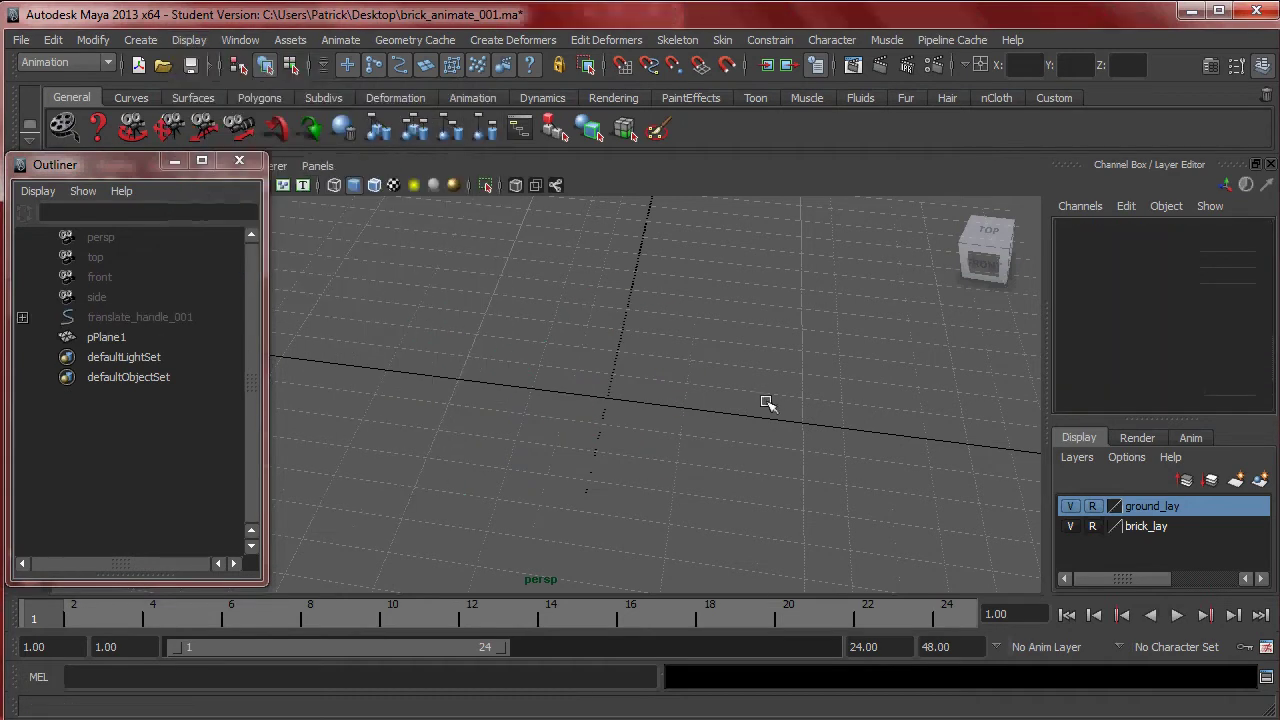
# Create a polygon sphere on the ground plane near the centre of the grid
pyautogui.keyDown('alt'); pyautogui.moveTo(663, 400); pyautogui.dragTo(574, 366, button='right'); pyautogui.keyUp('alt')
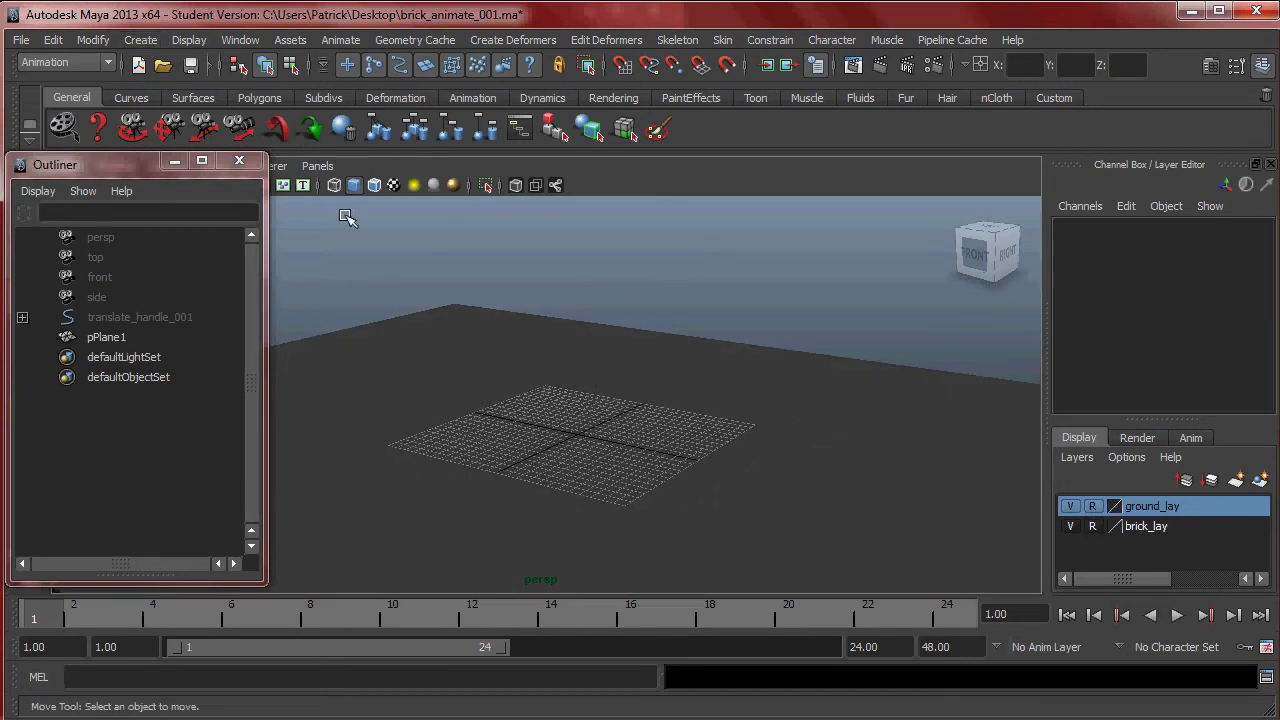
pyautogui.click(140, 40)
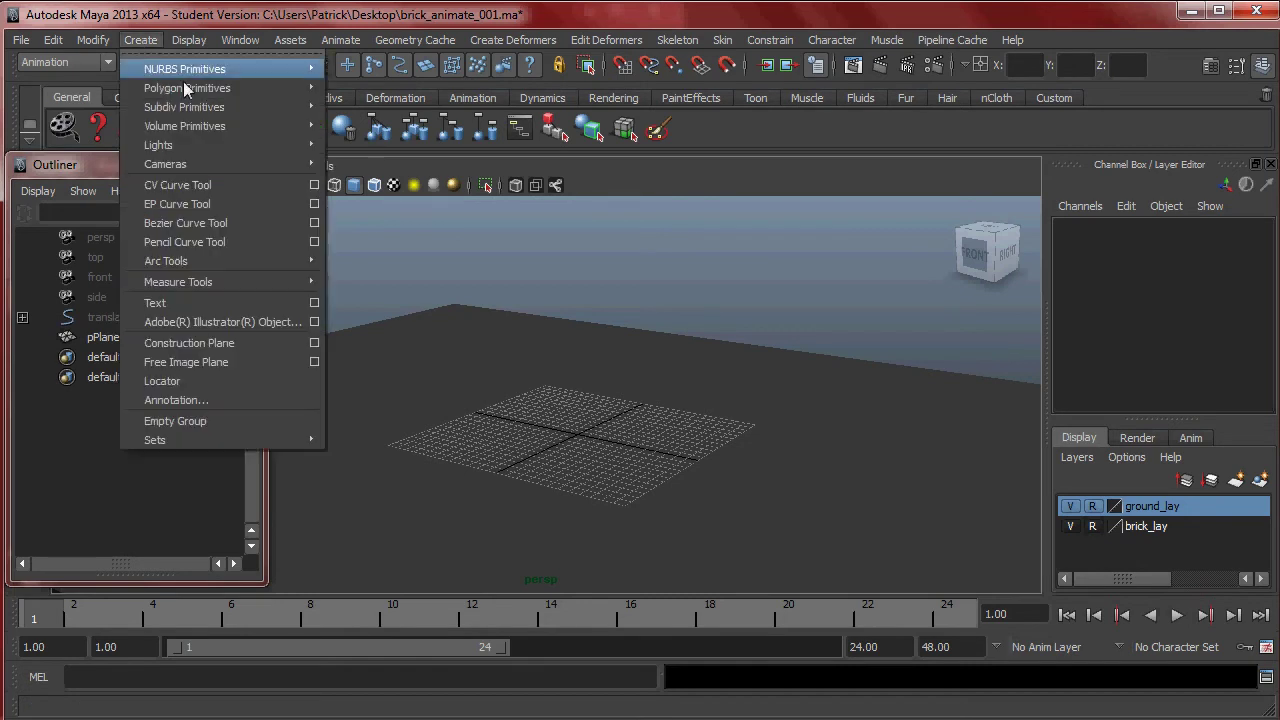
pyautogui.moveTo(194, 87)
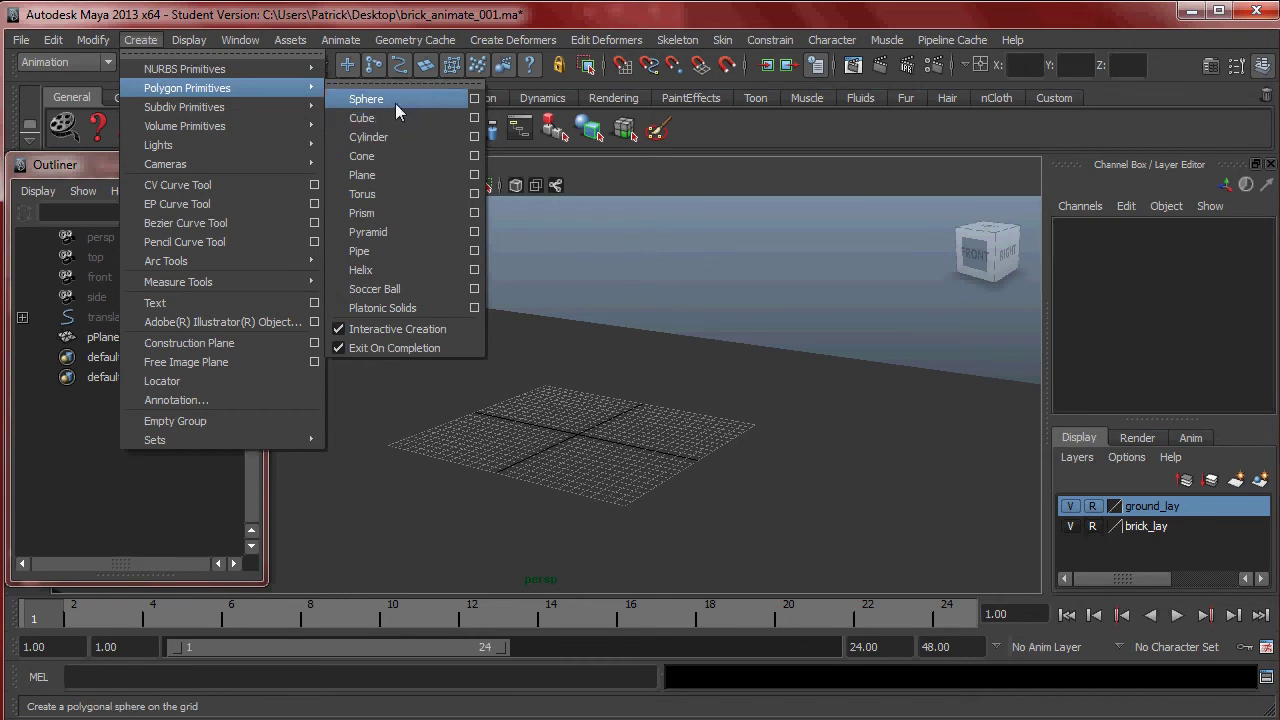
pyautogui.click(366, 99)
pyautogui.keyDown('alt'); pyautogui.moveTo(571, 440); pyautogui.dragTo(715, 477, button='right'); pyautogui.keyUp('alt')
pyautogui.keyDown('alt'); pyautogui.moveTo(715, 477); pyautogui.dragTo(727, 390); pyautogui.keyUp('alt')
pyautogui.scroll(4, 713, 440)
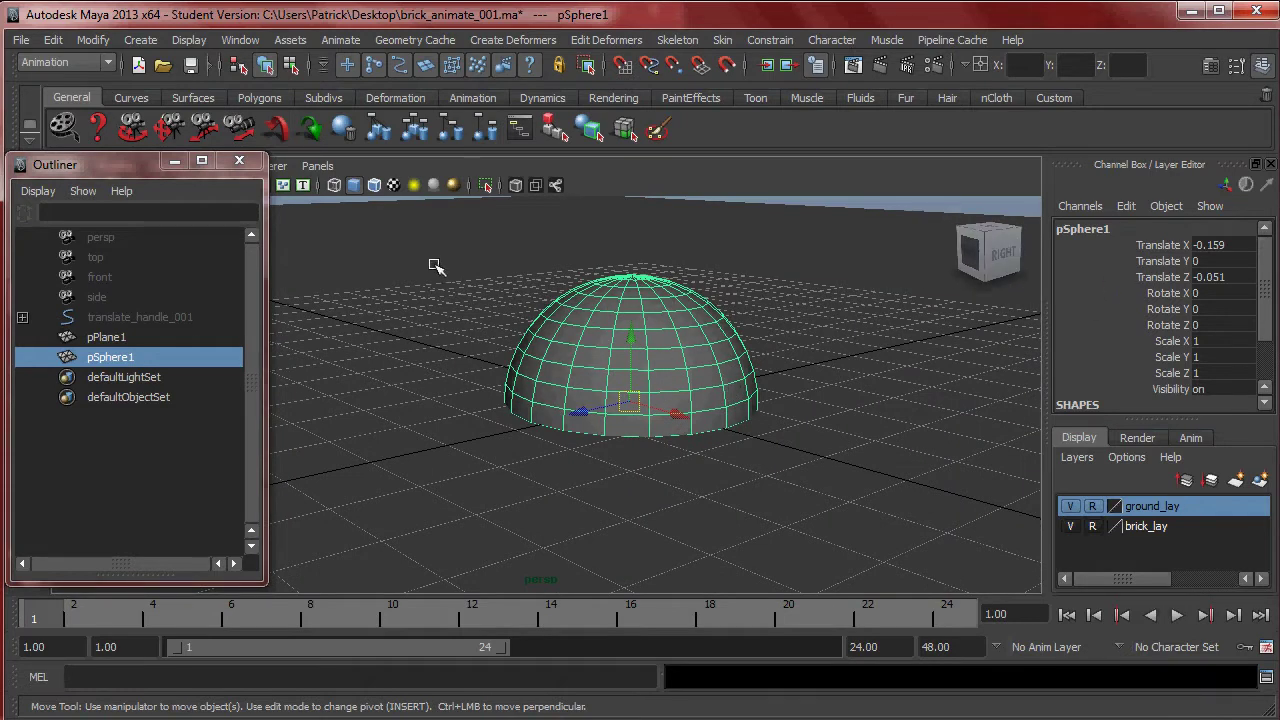
# Rename the new polygon sphere to ball_mesh_001
pyautogui.doubleClick(120, 359)
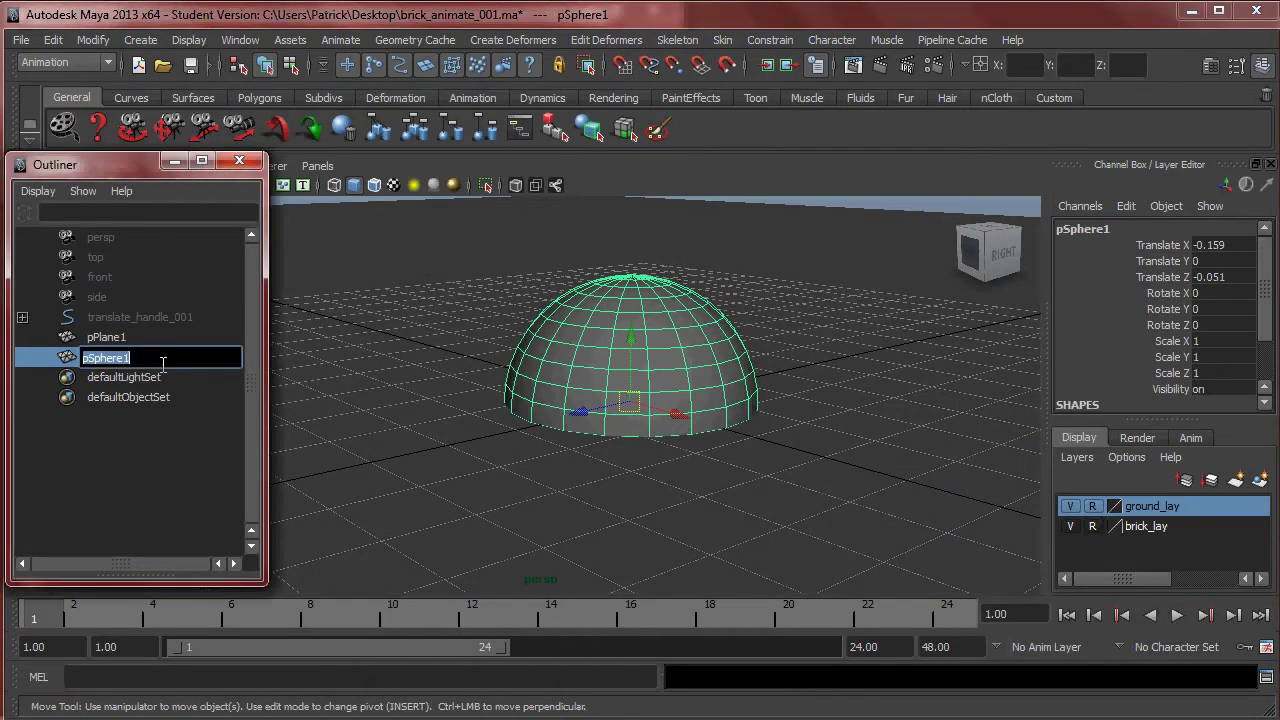
pyautogui.write('ball_mesh_001')
pyautogui.press('Return')
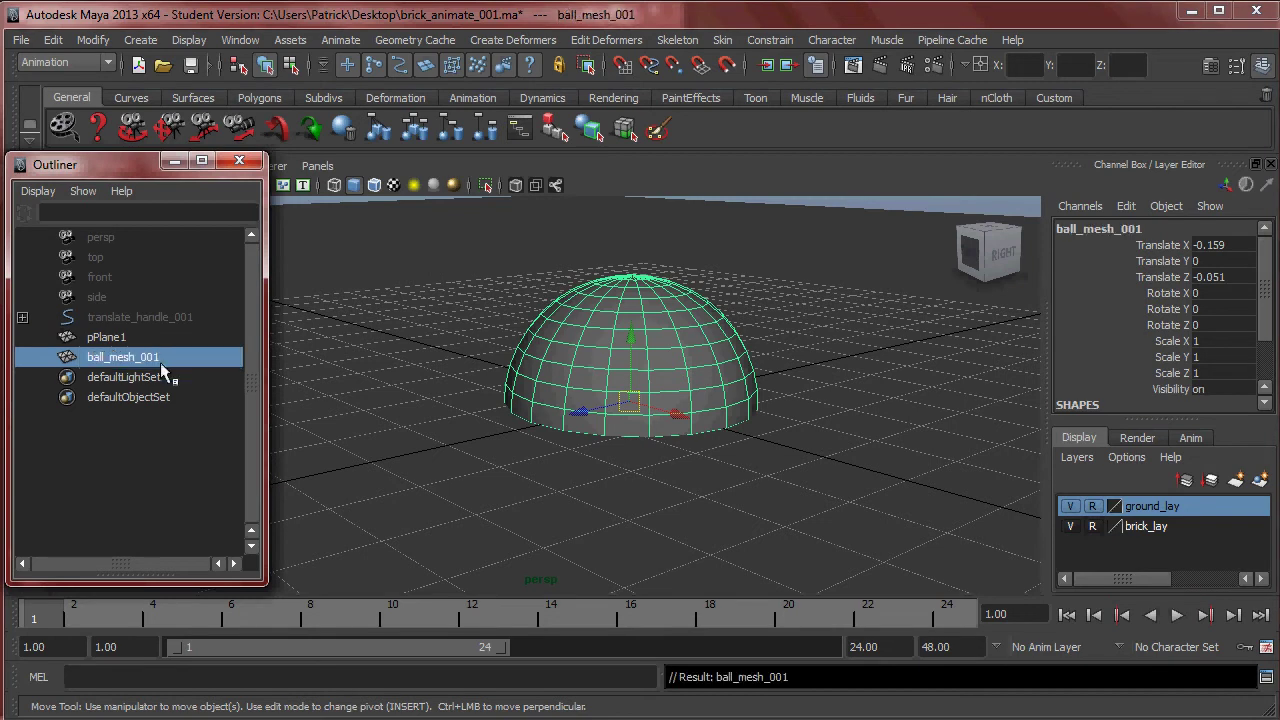
# Rename the ground plane pPlane1 to ground_mesh_001
pyautogui.write('gr')
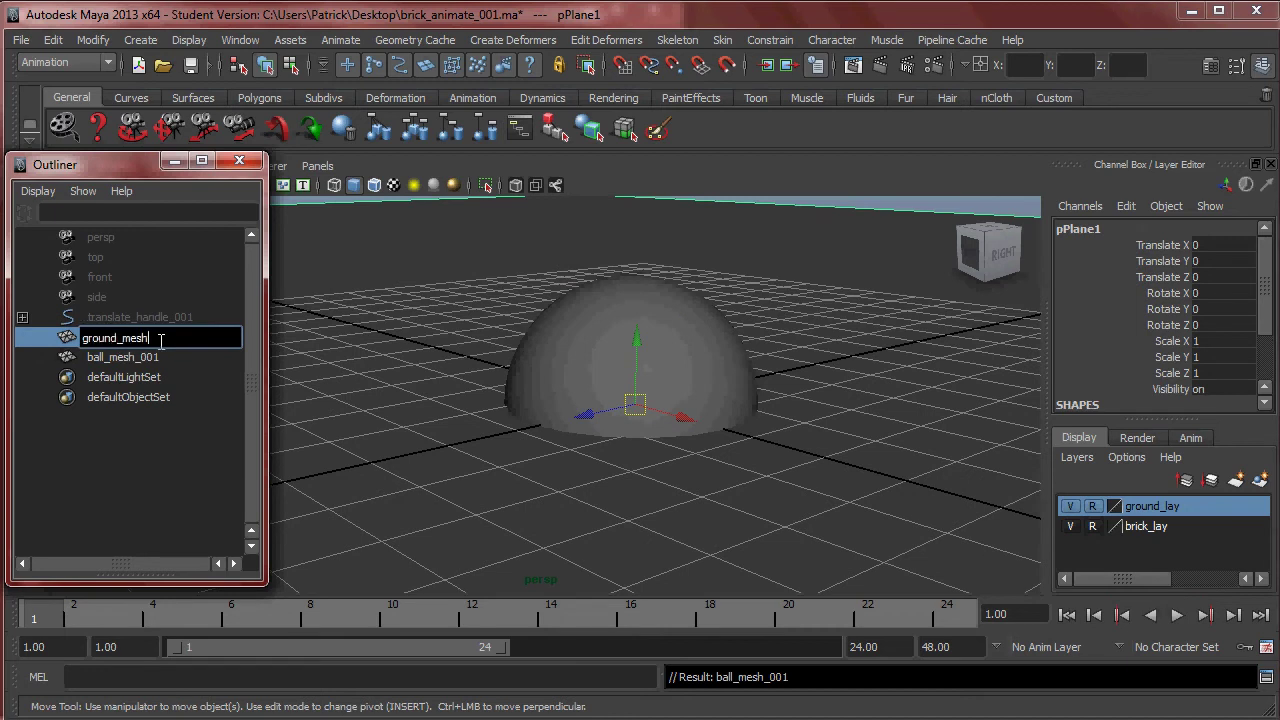
pyautogui.write('ound_mesh_001')
pyautogui.press('Return')
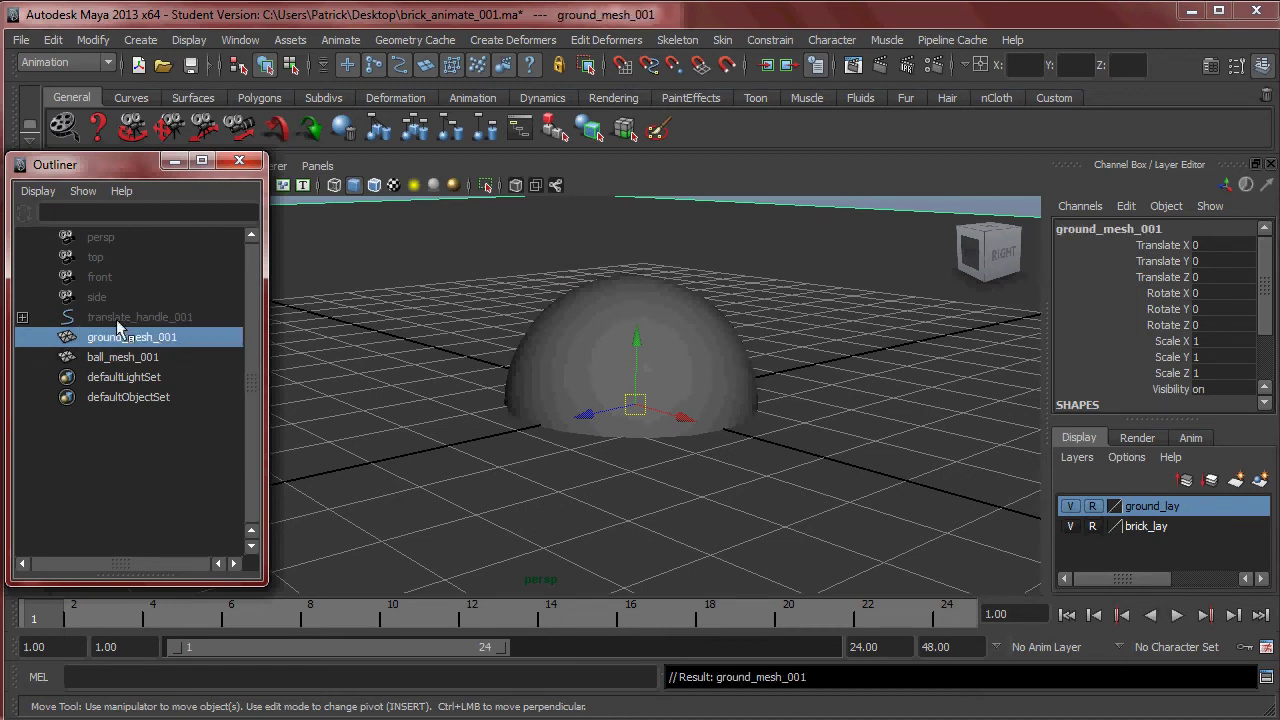
# Expand the translate_handle_001 hierarchy down to brick_mesh_001 to review its nesting, and collapse it with the top handle selected
pyautogui.click(128, 304)
pyautogui.click(143, 318)
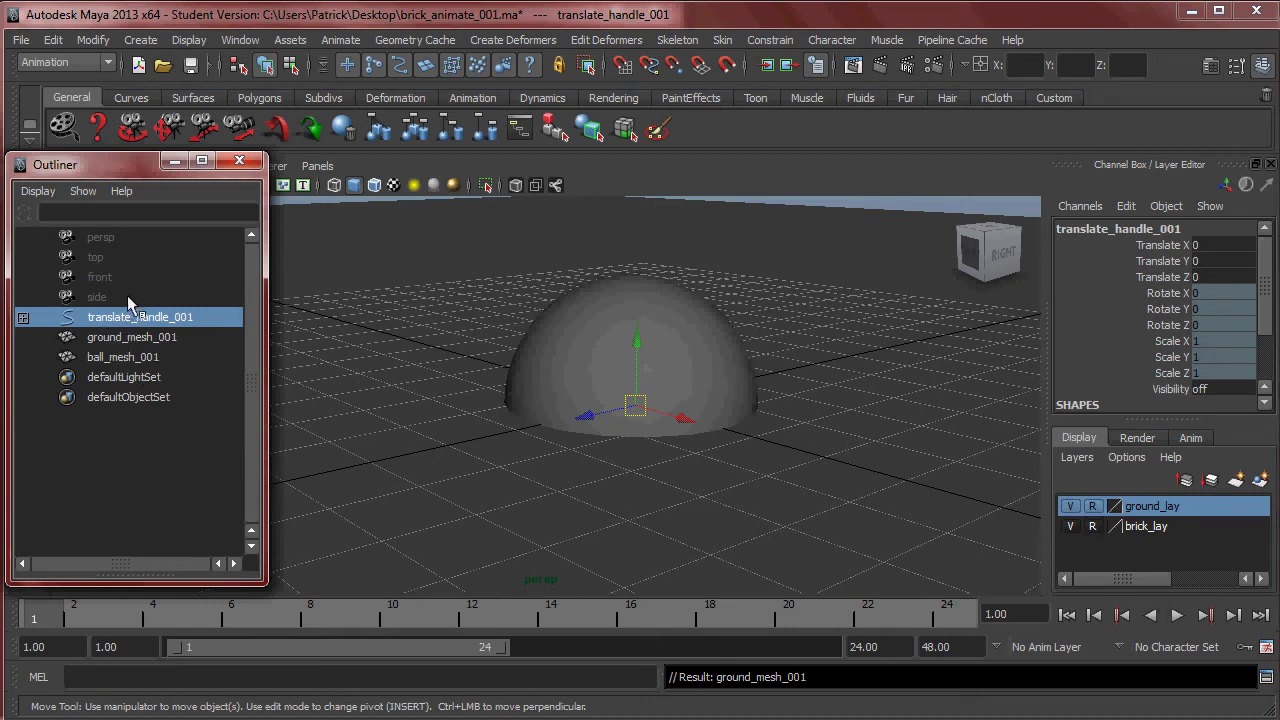
pyautogui.click(23, 317)
pyautogui.click(22, 337)
pyautogui.click(22, 357)
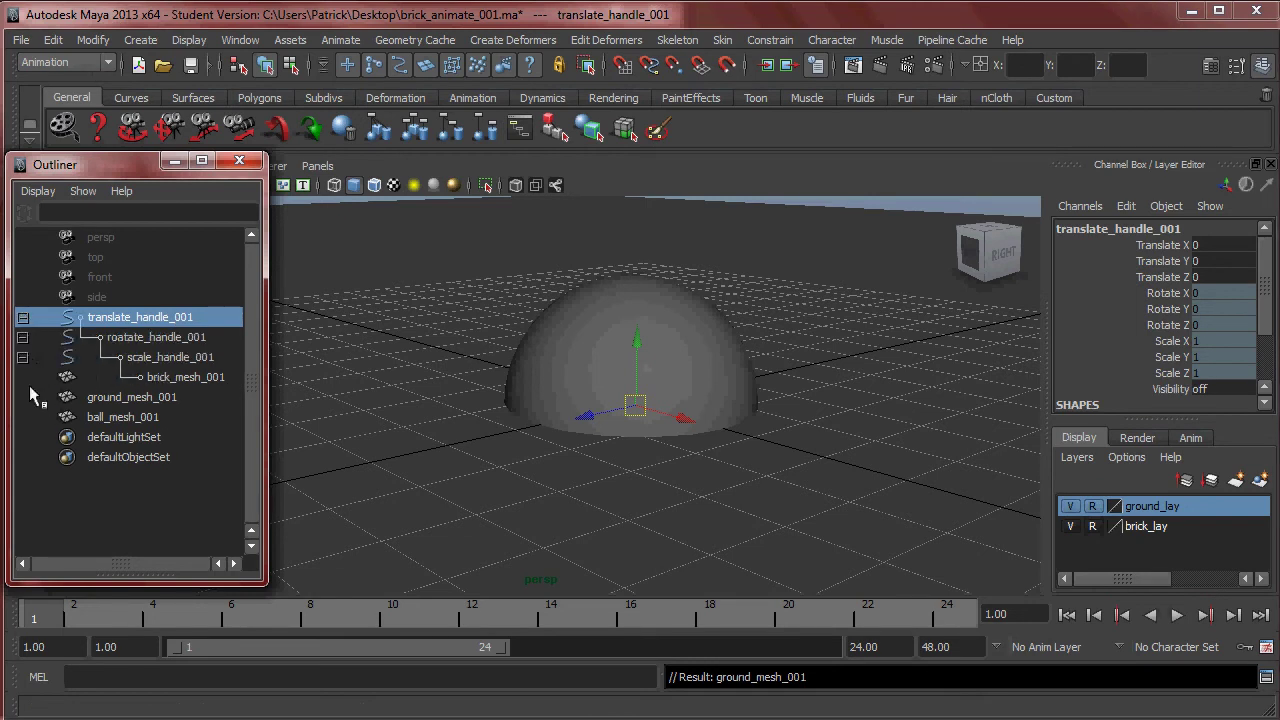
pyautogui.click(160, 378)
pyautogui.click(143, 321)
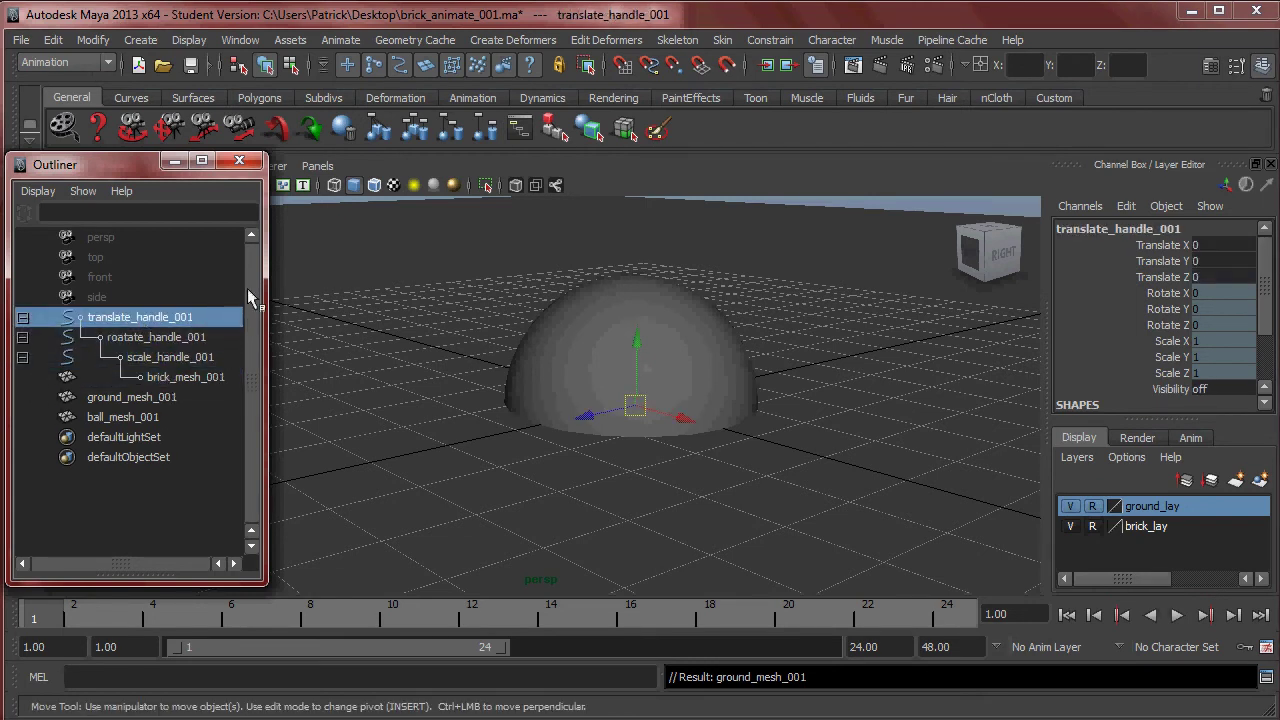
pyautogui.click(93, 40)
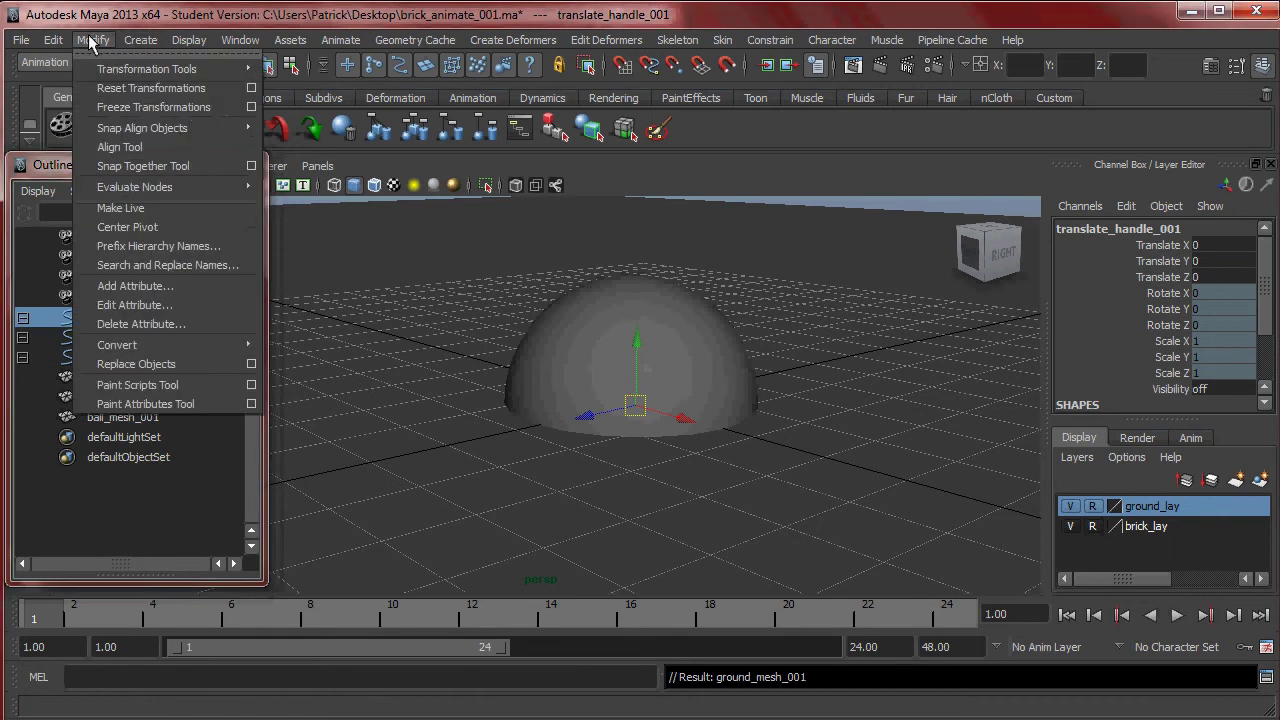
pyautogui.click(437, 460)
pyautogui.click(134, 317)
pyautogui.click(22, 317)
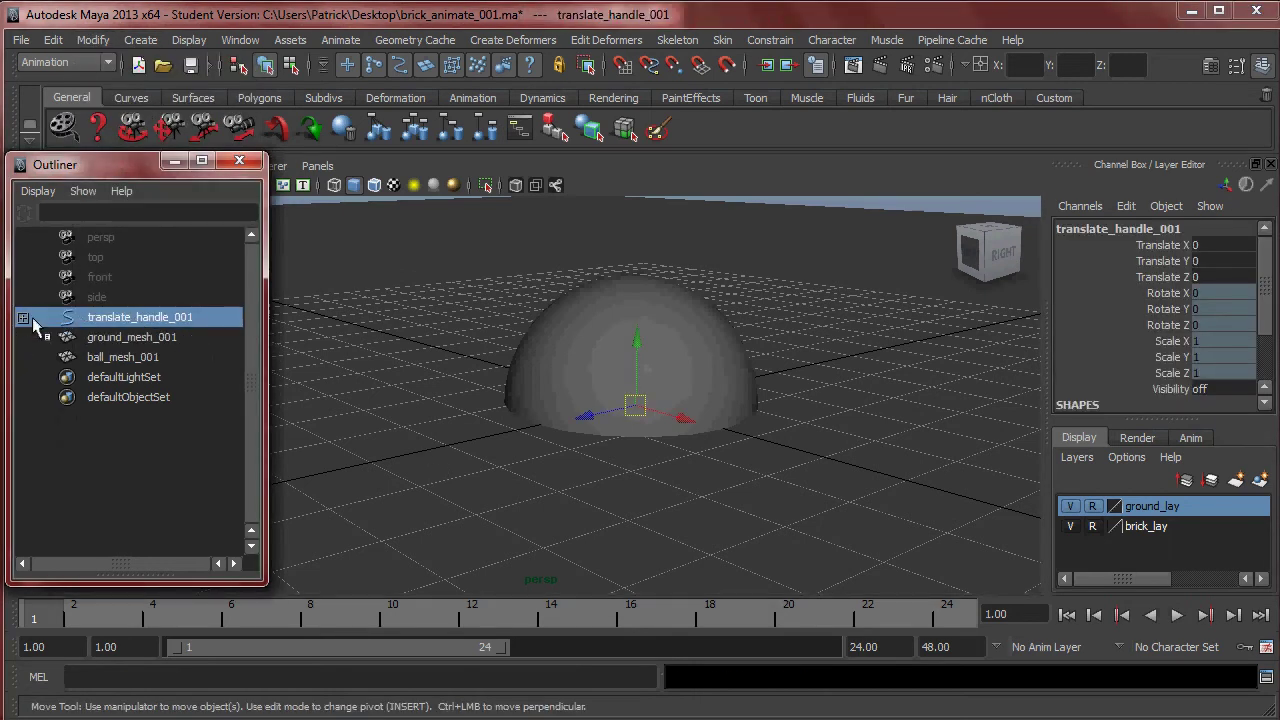
# Unhide the selected translate_handle_001 so the brick and its handles show in the viewport
pyautogui.click(189, 40)
pyautogui.moveTo(239, 130)
pyautogui.moveTo(295, 147)
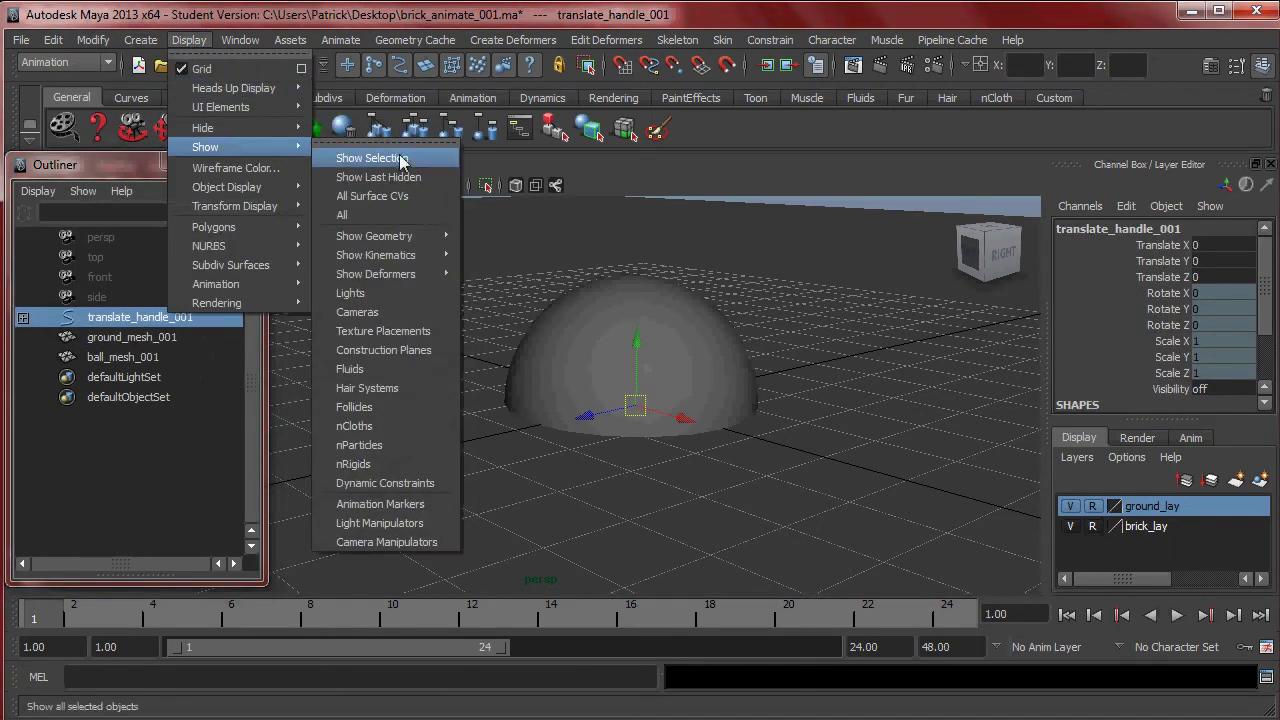
pyautogui.click(372, 158)
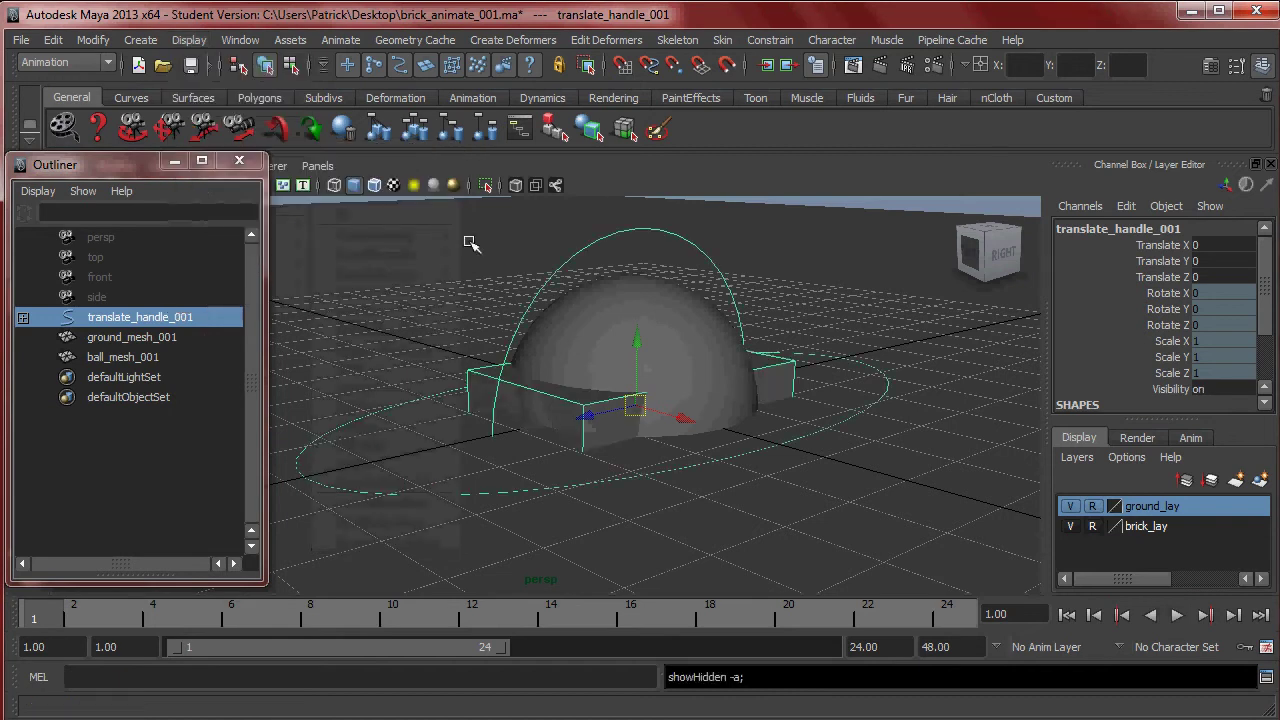
# Group translate_handle_001 under a new parent group and expand the group down to brick_mesh_001
pyautogui.click(93, 40)
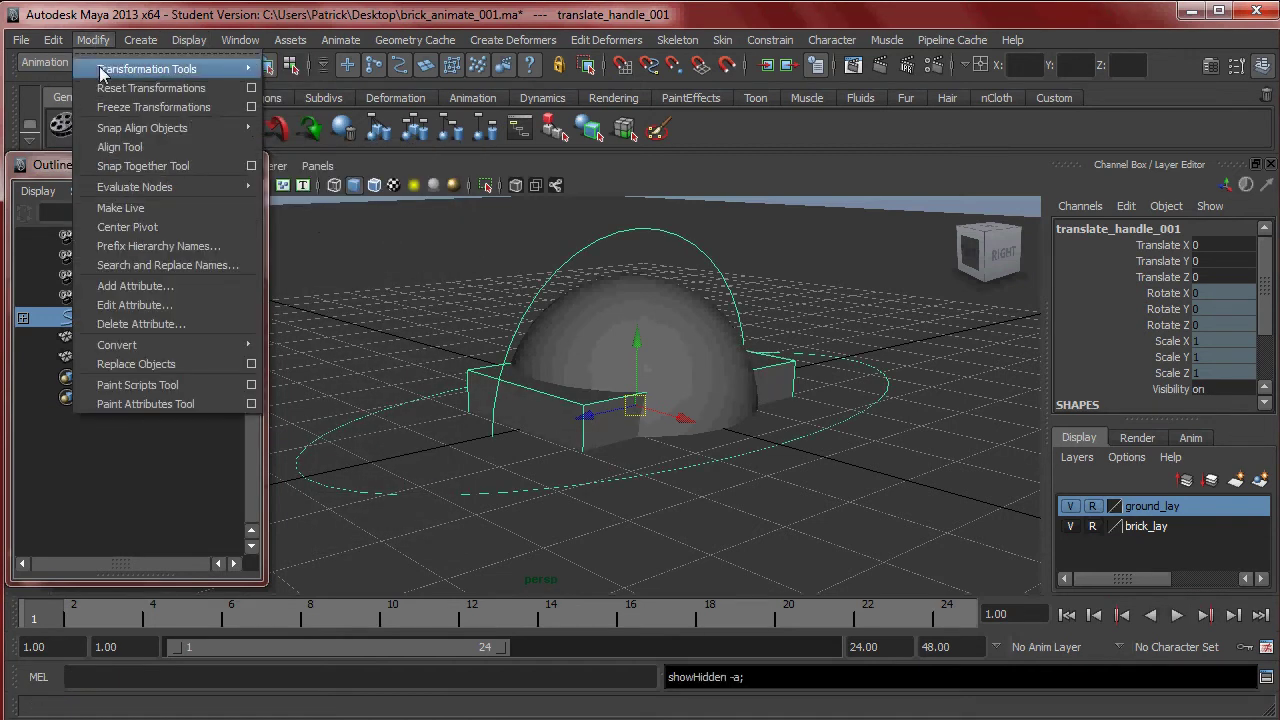
pyautogui.moveTo(53, 40)
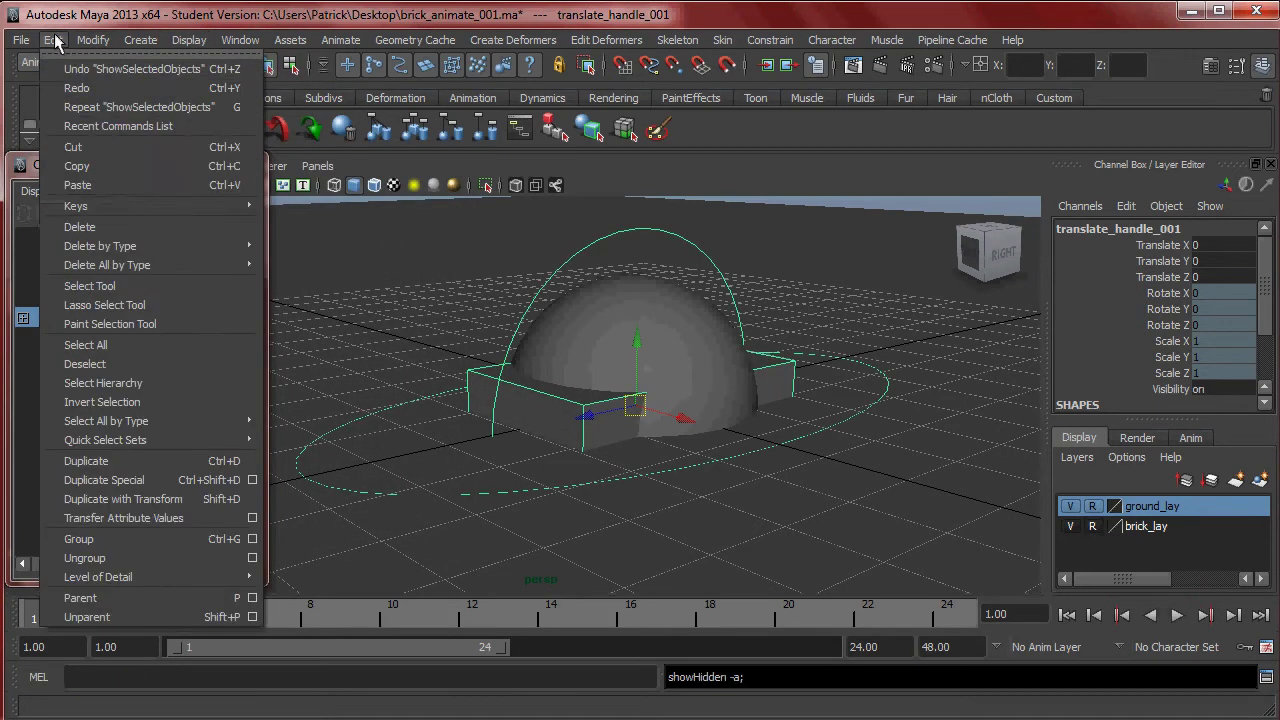
pyautogui.click(129, 540)
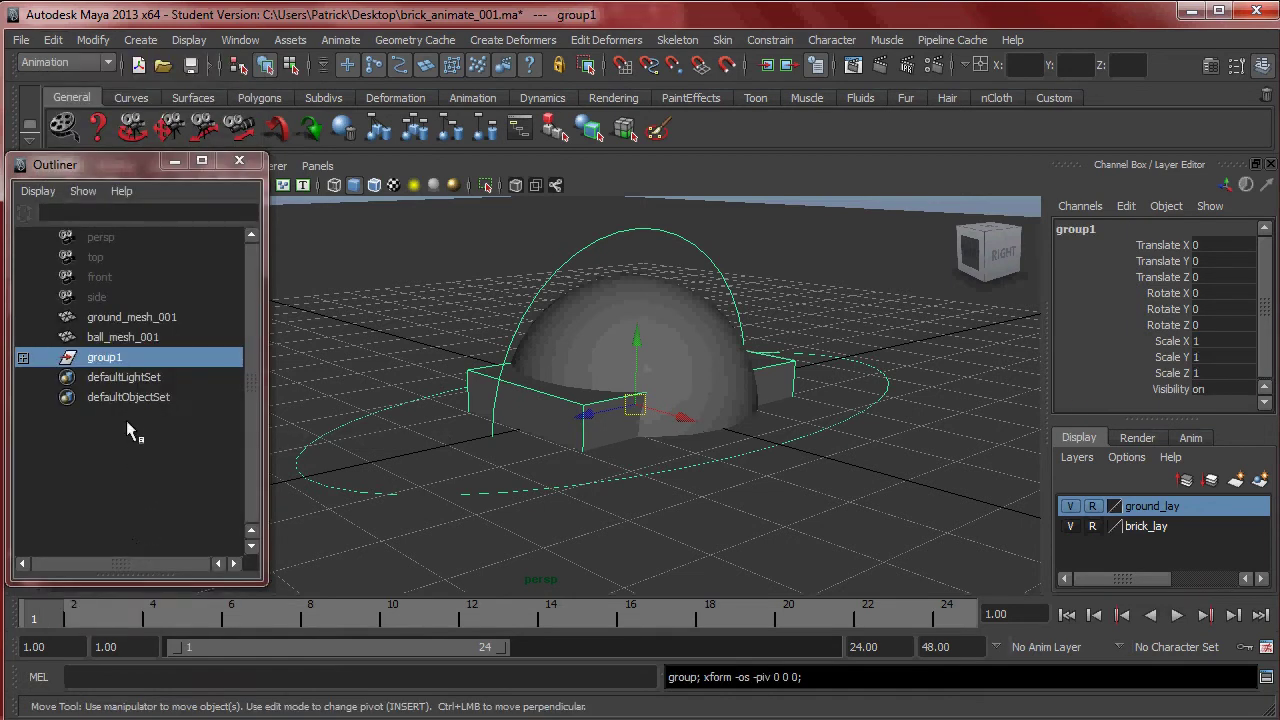
pyautogui.click(23, 358)
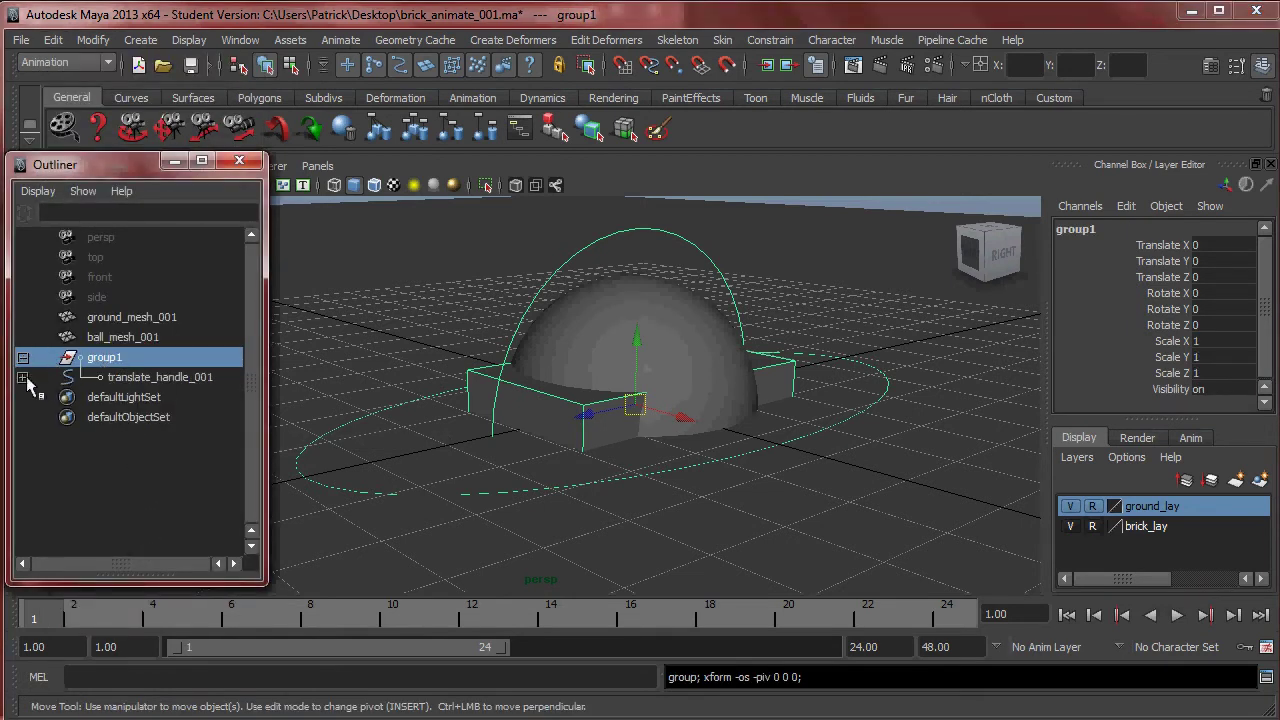
pyautogui.click(23, 378)
pyautogui.click(23, 398)
pyautogui.click(24, 420)
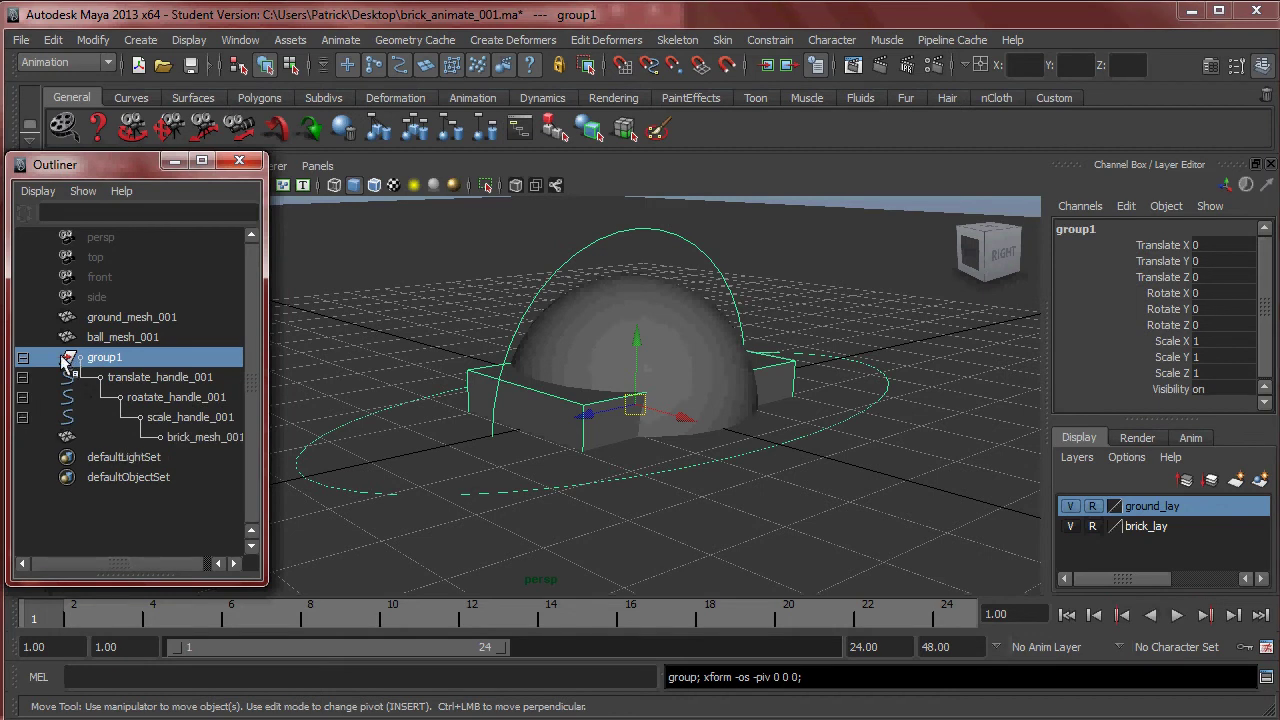
# Rename the new group to Brick_rig_001, collapse its hierarchy and clear the selection
pyautogui.moveTo(70, 364); pyautogui.dragTo(82, 402, button='middle')
pyautogui.doubleClick(116, 358)
pyautogui.write('Brick_rig_001')
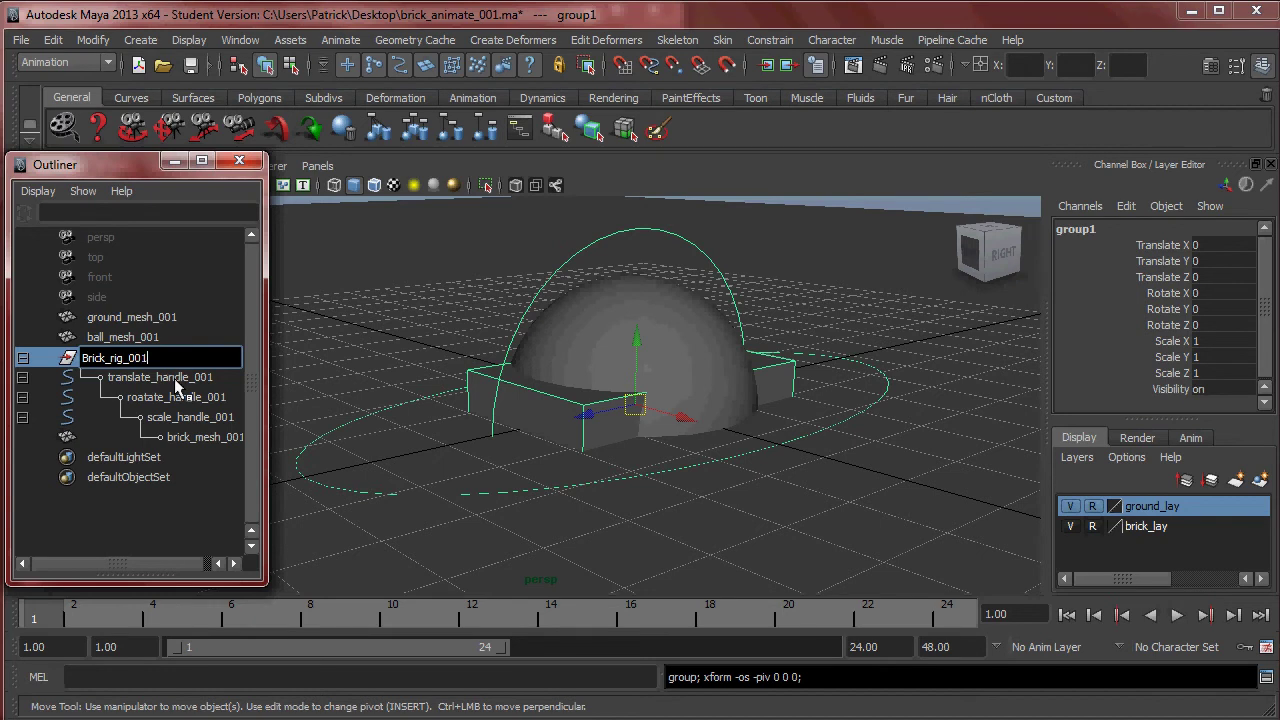
pyautogui.press('Return')
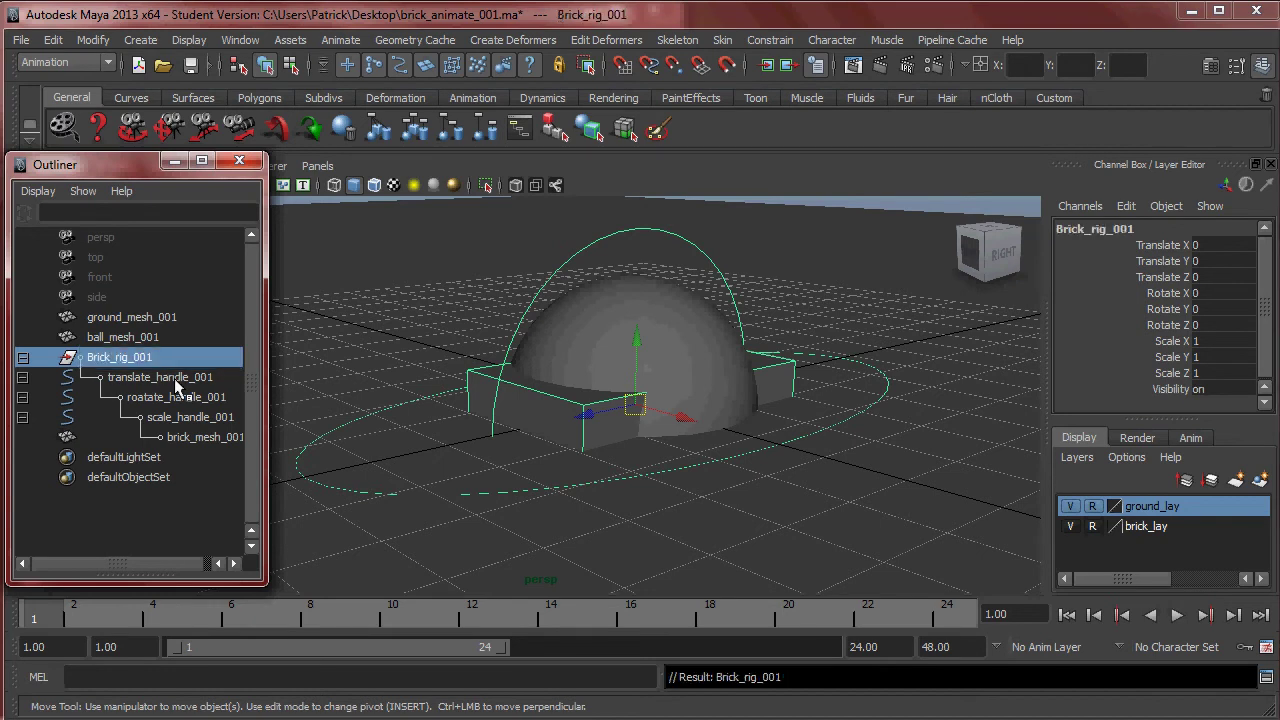
pyautogui.click(22, 357)
pyautogui.click(111, 428)
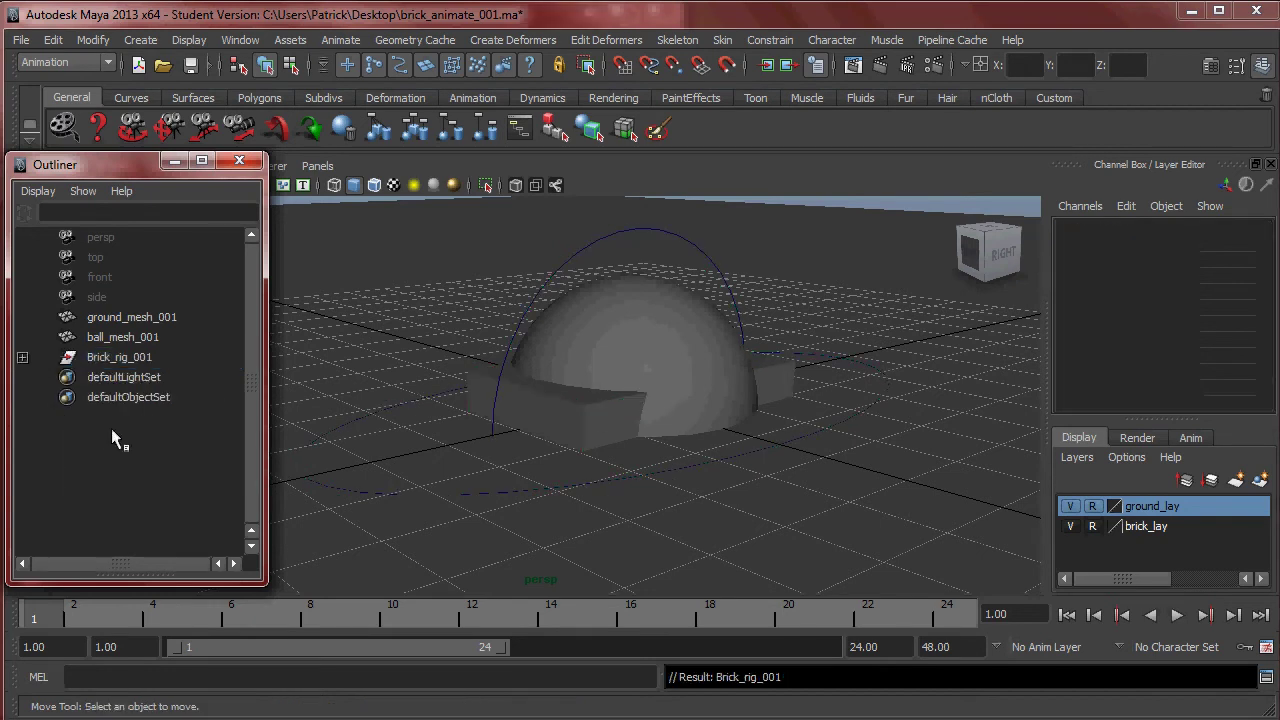
# Rename the display layer brick_lay to object_lay
pyautogui.click(118, 357)
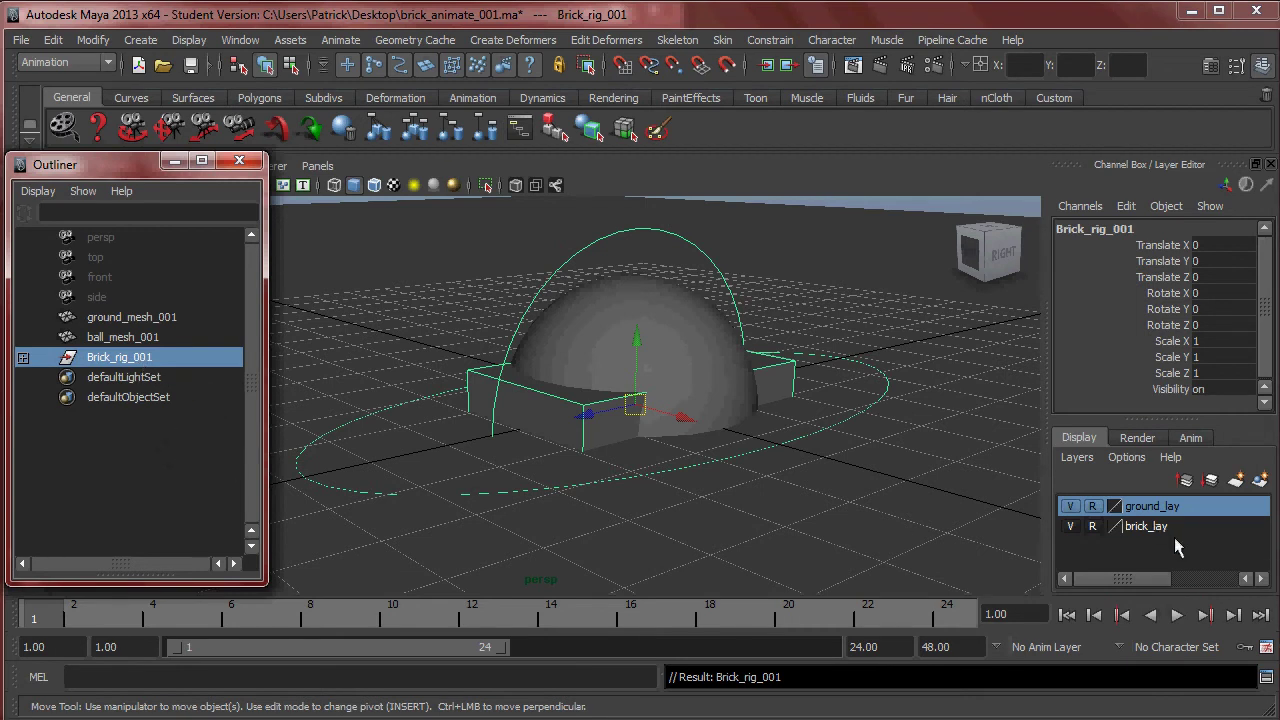
pyautogui.doubleClick(1146, 526)
pyautogui.doubleClick(634, 289)
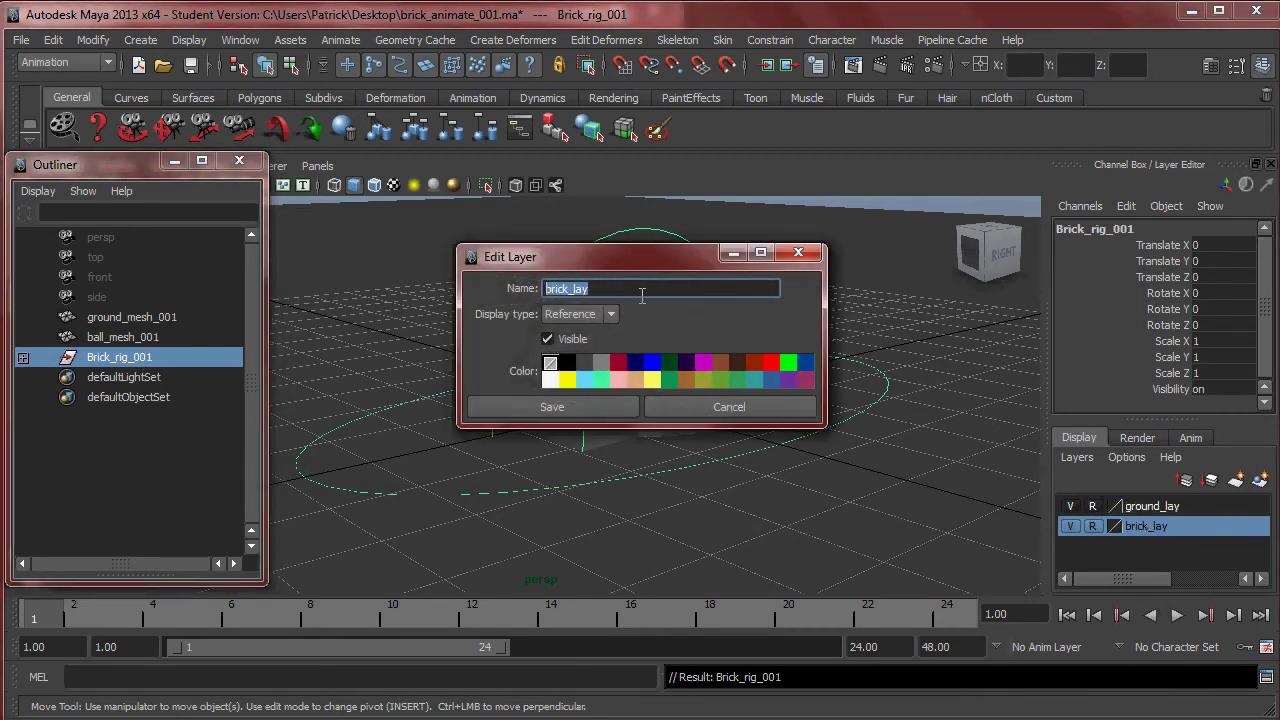
pyautogui.write('object_lay')
pyautogui.click(583, 407)
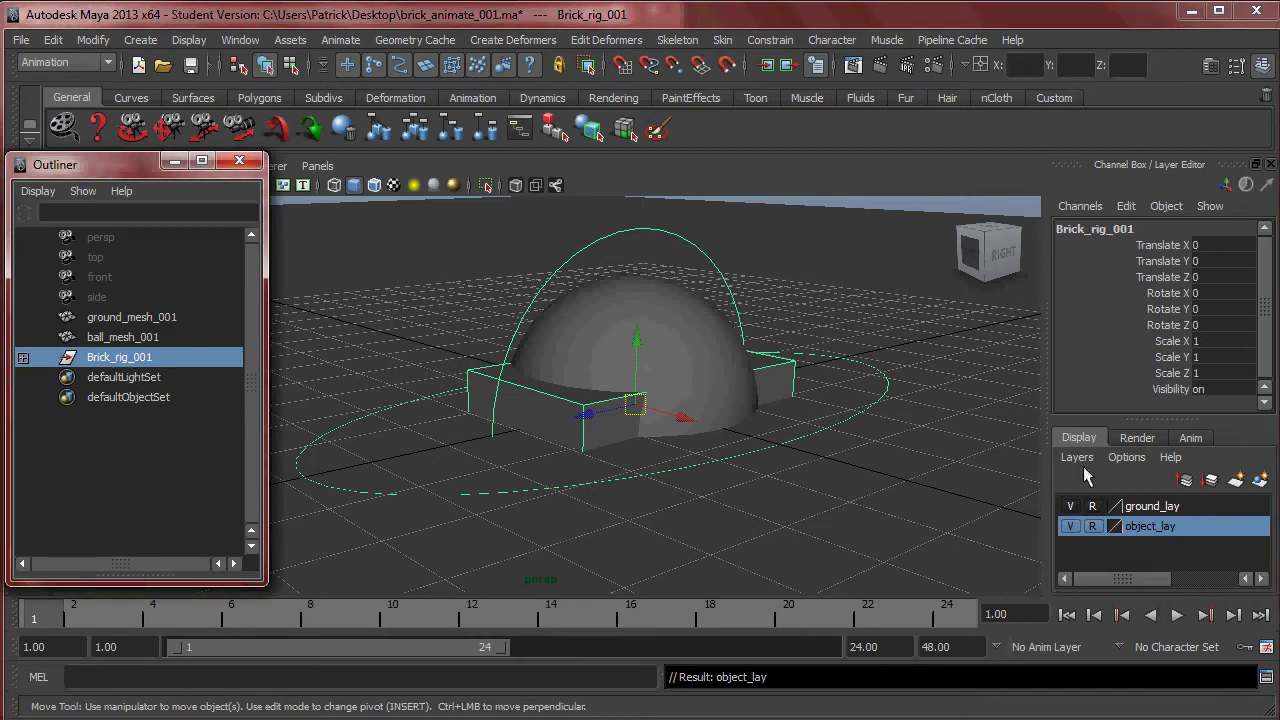
# Create a display layer from the selected Brick_rig_001 and name it brick_lay
pyautogui.click(360, 265)
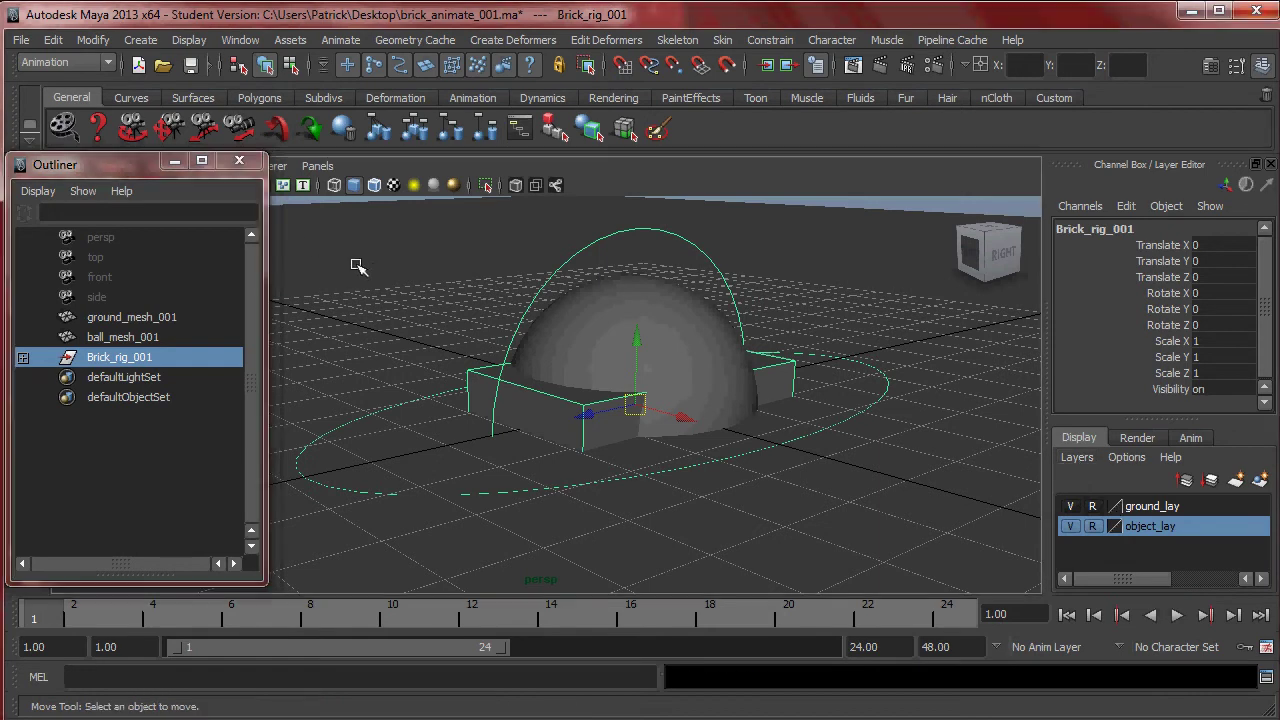
pyautogui.click(121, 356)
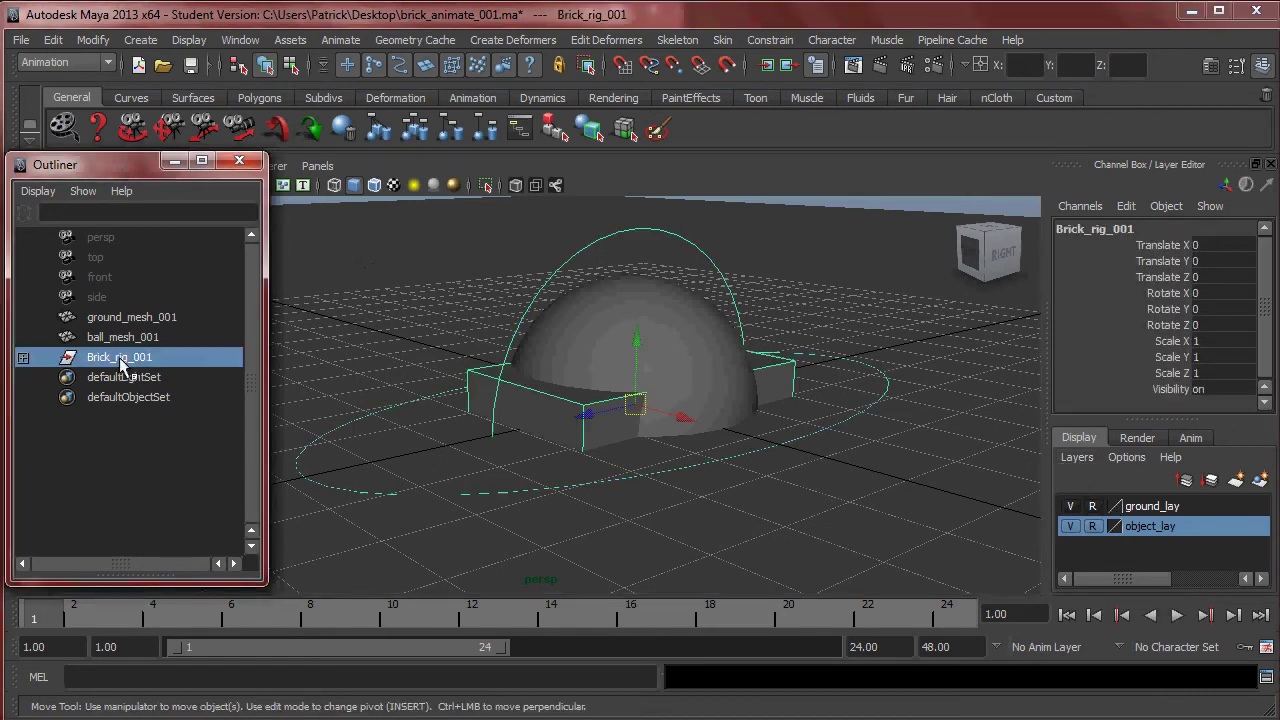
pyautogui.click(1088, 463)
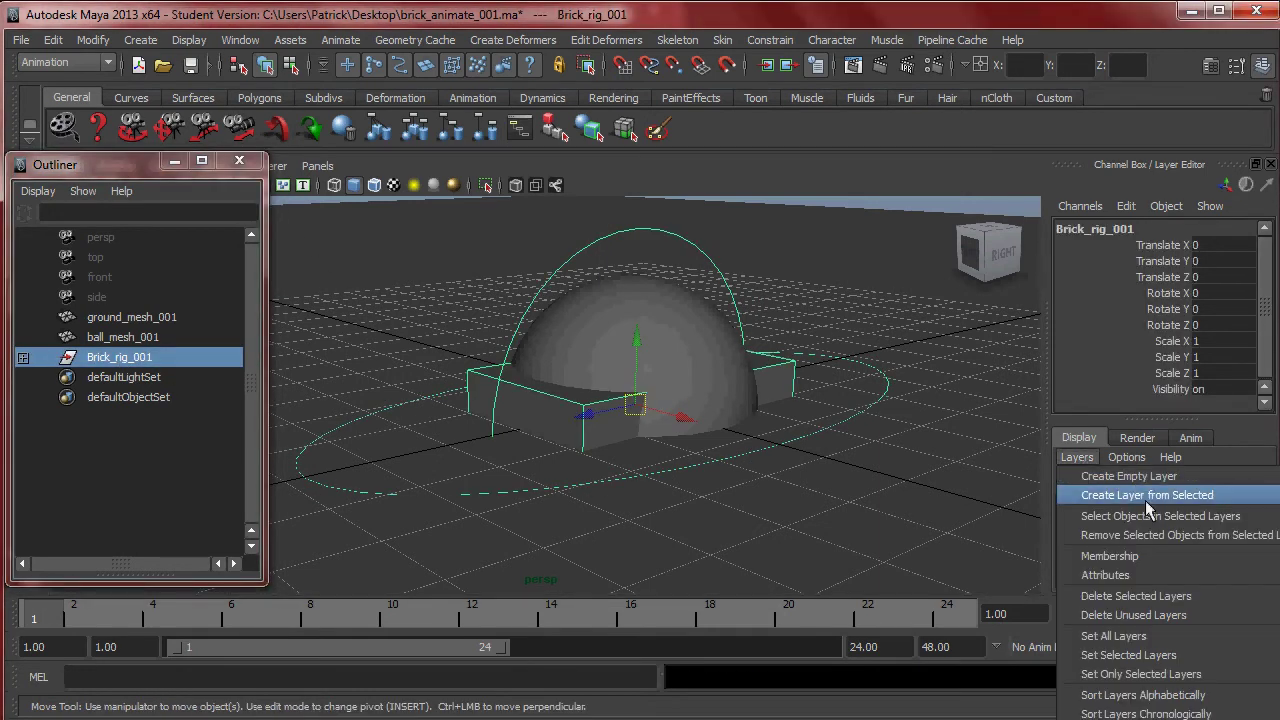
pyautogui.click(1133, 496)
pyautogui.doubleClick(1148, 508)
pyautogui.moveTo(640, 289); pyautogui.dragTo(483, 290)
pyautogui.write('Bri')
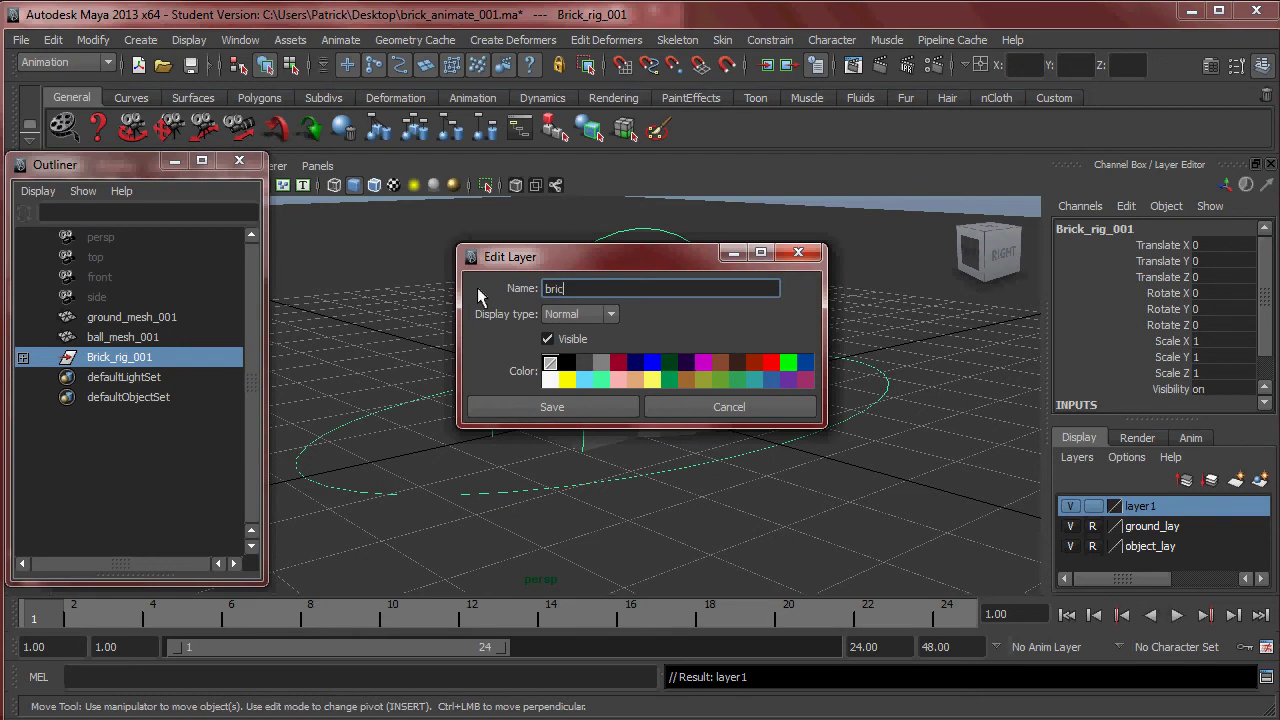
pyautogui.click(551, 408)
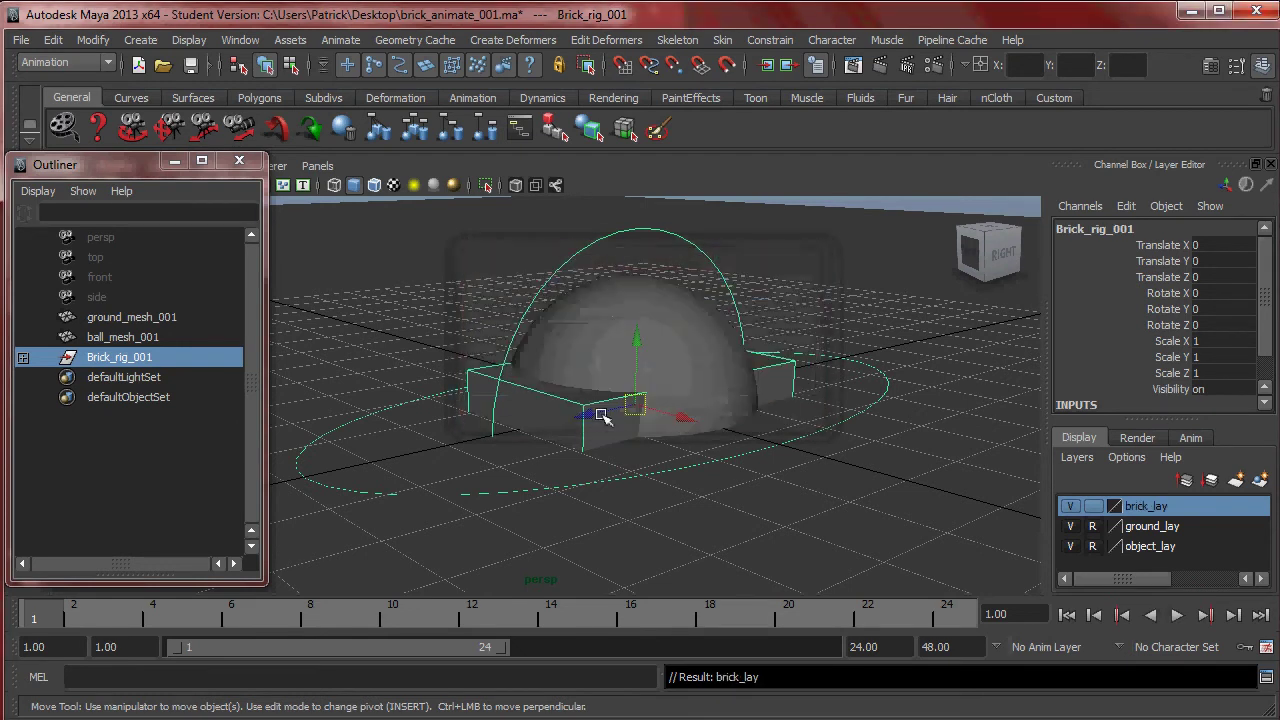
# Test the visibility of brick_lay and leave the layer hidden with its display type Normal
pyautogui.click(1071, 507)
pyautogui.click(1071, 507)
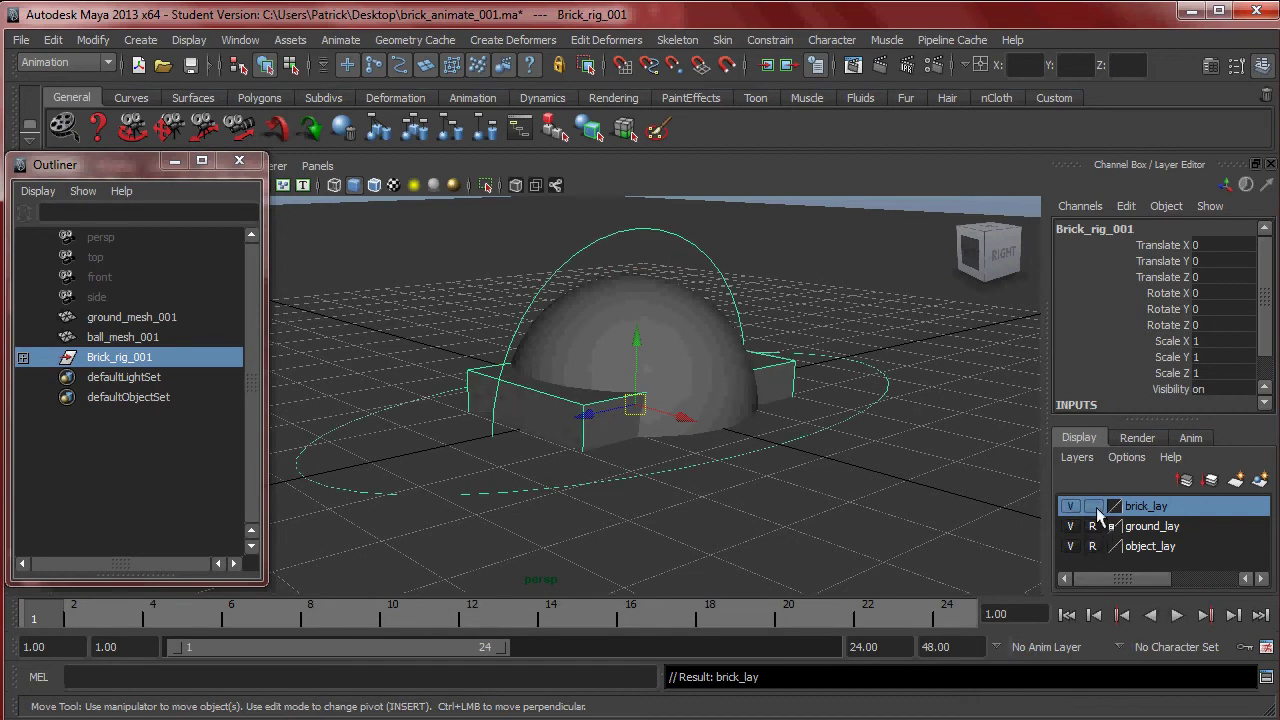
pyautogui.click(1093, 506)
pyautogui.click(1071, 507)
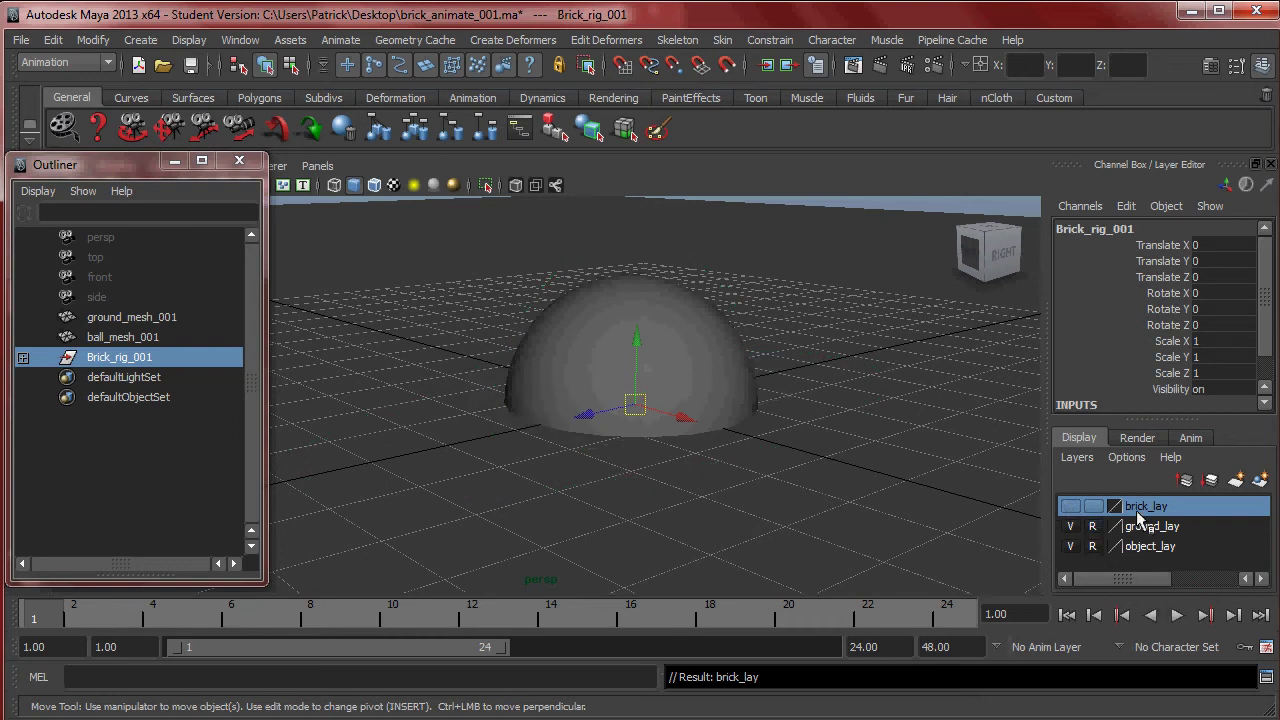
# Freeze the transformations of ball_mesh_001
pyautogui.click(139, 338)
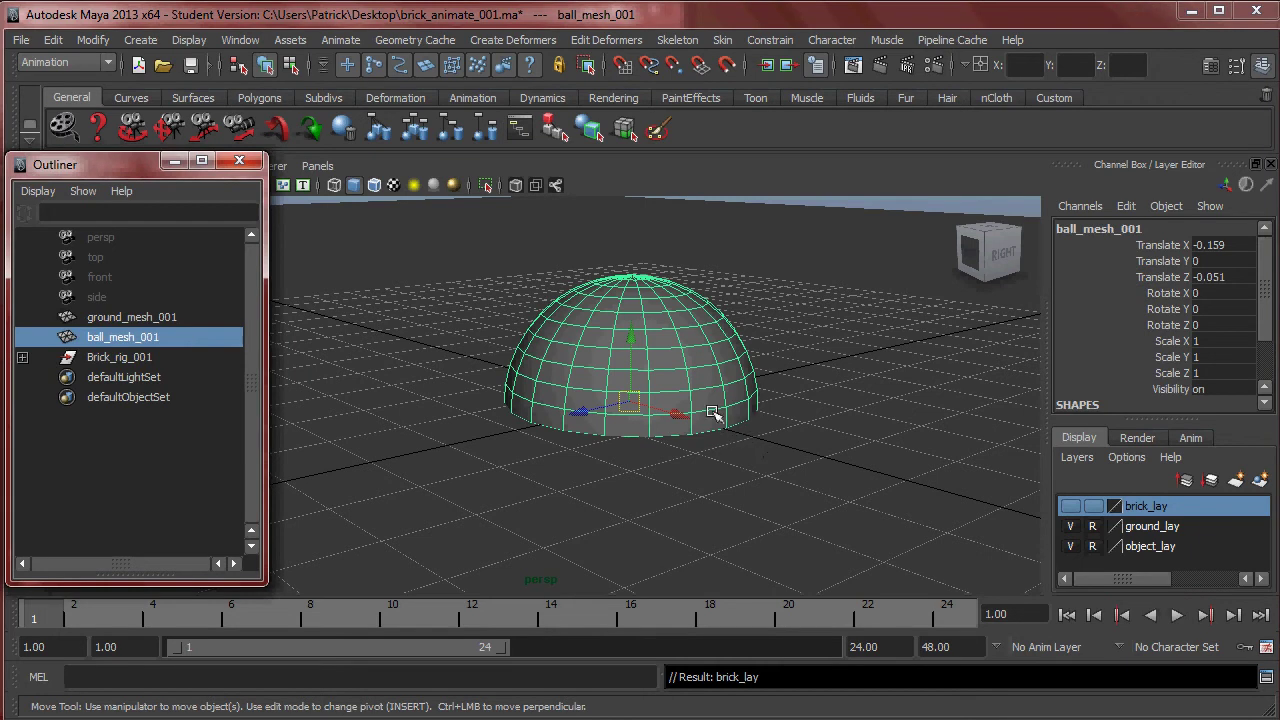
pyautogui.press('6')
pyautogui.keyDown('alt'); pyautogui.moveTo(674, 423); pyautogui.dragTo(730, 442); pyautogui.keyUp('alt')
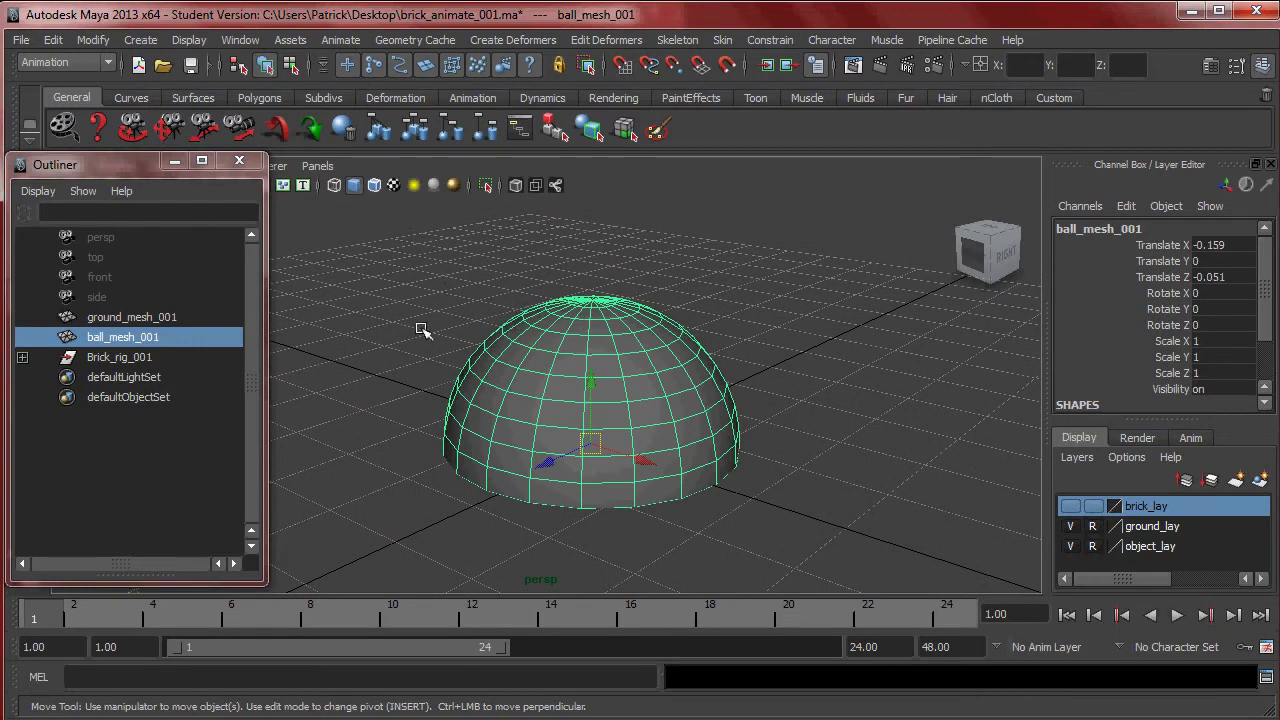
pyautogui.click(92, 40)
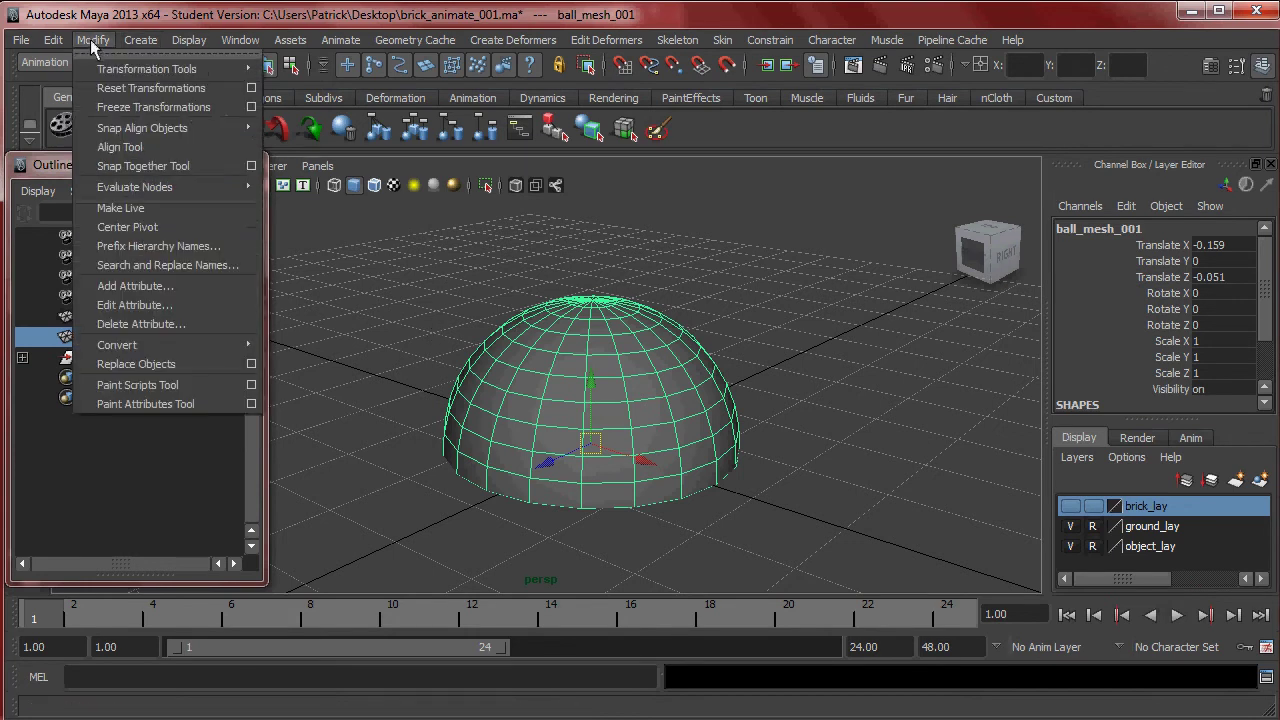
pyautogui.click(180, 116)
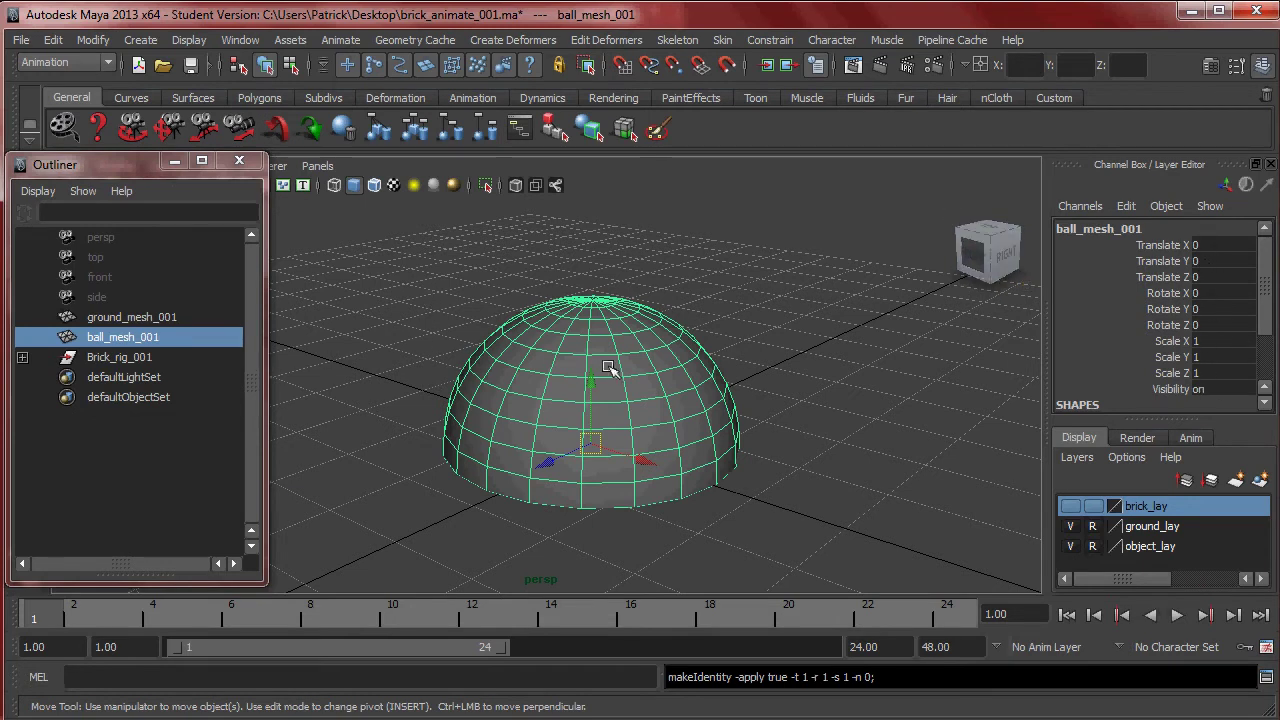
# Add ball_mesh_001 to object_lay and test whether the ball can still be picked in the viewport
pyautogui.scroll(-3, 723, 363)
pyautogui.keyDown('alt'); pyautogui.moveTo(624, 381); pyautogui.dragTo(646, 378); pyautogui.keyUp('alt')
pyautogui.click(1148, 552)
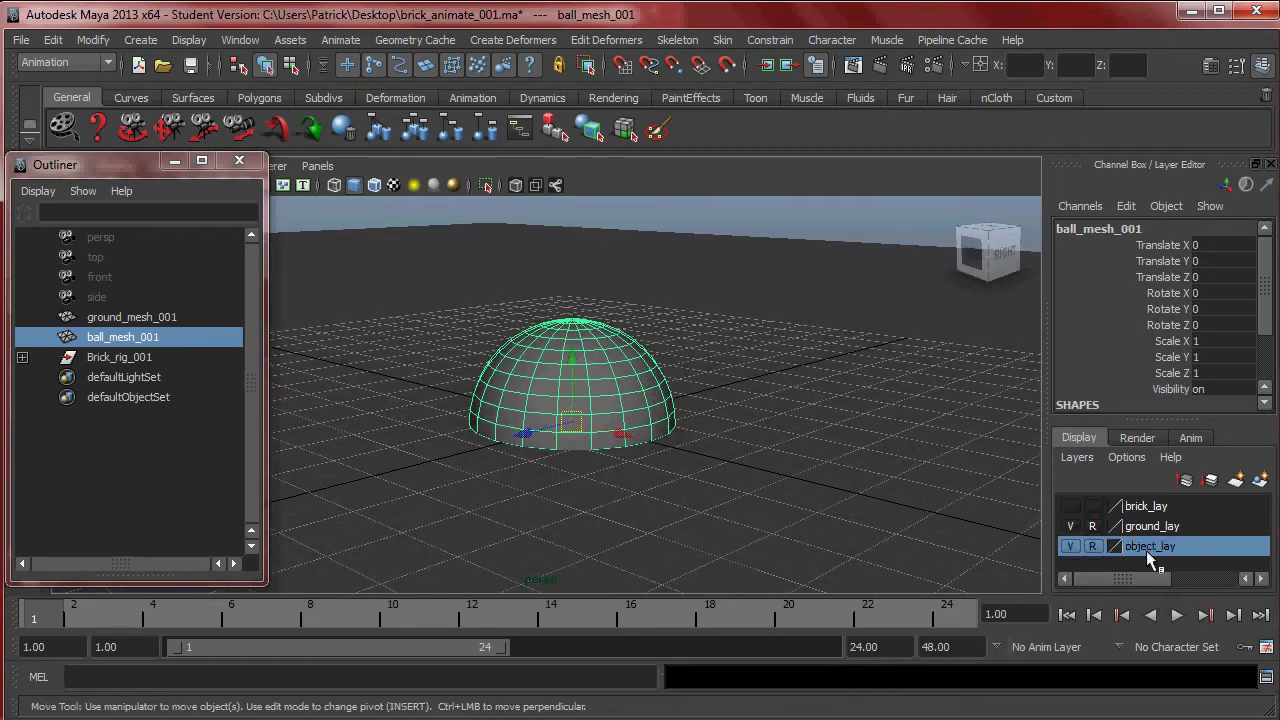
pyautogui.rightClick(1148, 552)
pyautogui.click(1180, 388)
pyautogui.click(488, 348)
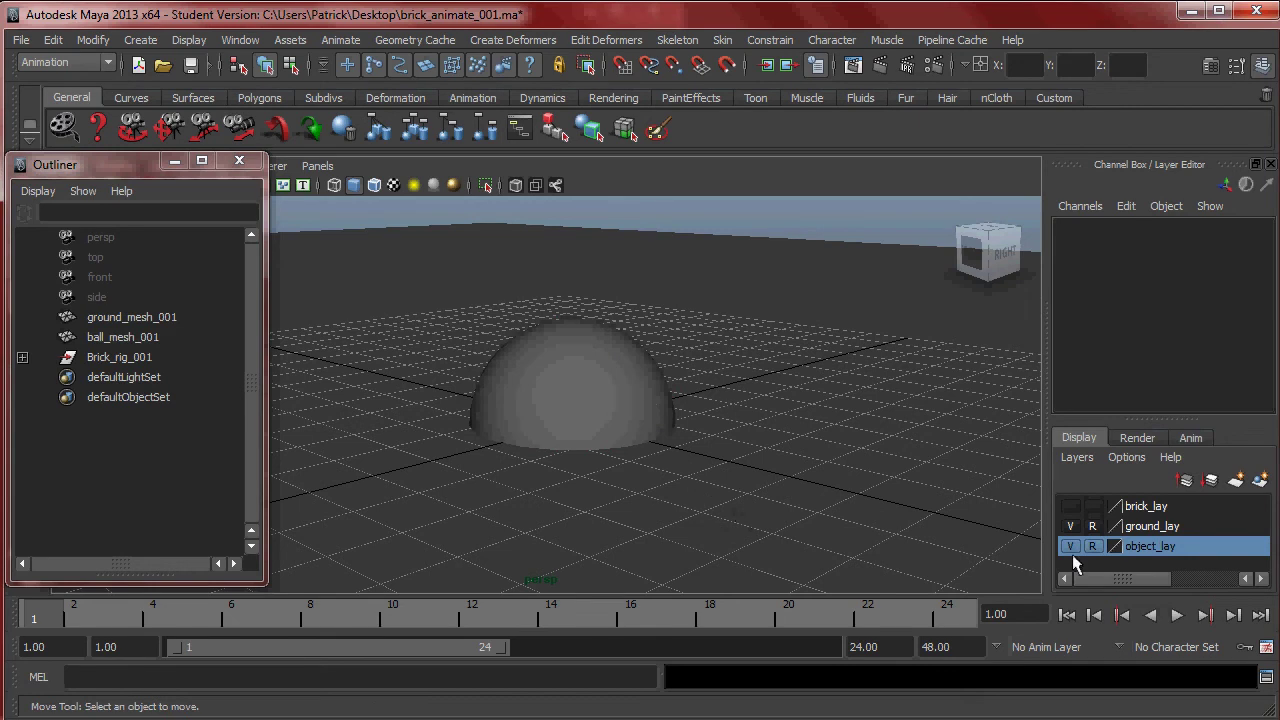
# Raise ball_mesh_001 along Y by about 1.74 so it rests on the ground plane
pyautogui.click(125, 343)
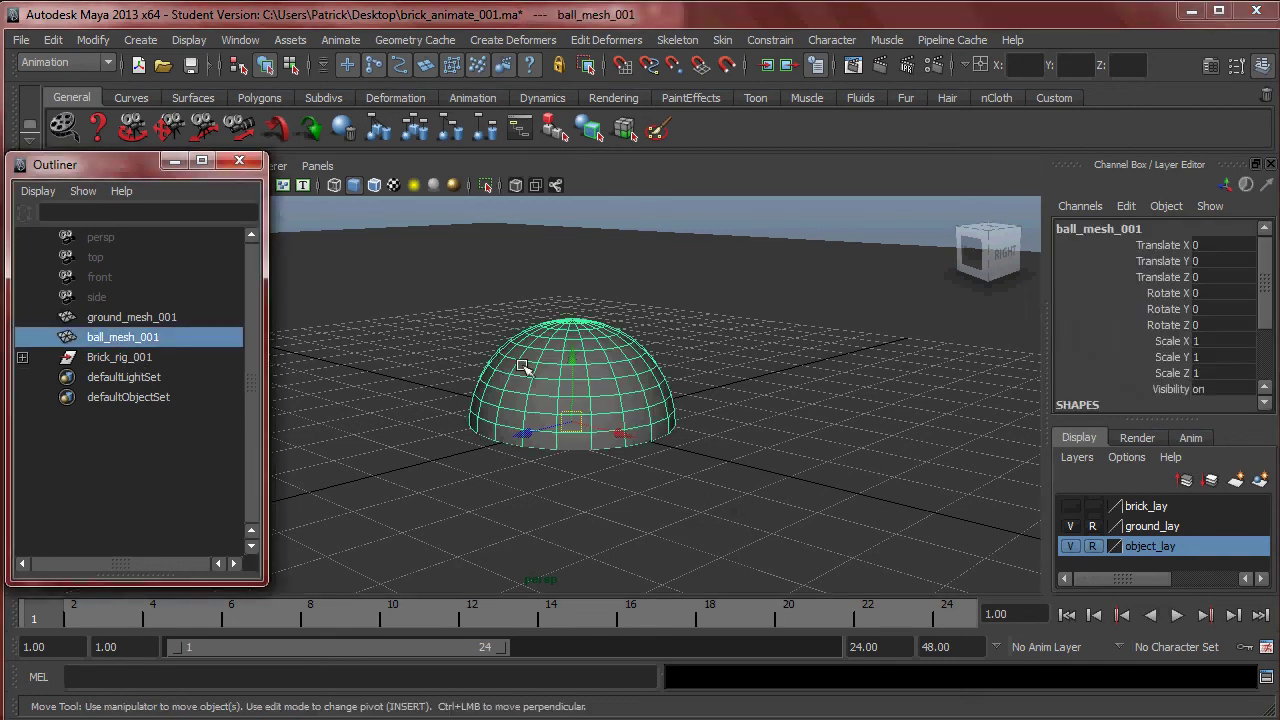
pyautogui.moveTo(578, 362); pyautogui.dragTo(577, 314)
pyautogui.press('space')
pyautogui.press('space')
pyautogui.scroll(3, 930, 510)
pyautogui.keyDown('alt'); pyautogui.moveTo(654, 331); pyautogui.dragTo(666, 426, button='middle'); pyautogui.keyUp('alt')
pyautogui.moveTo(565, 290); pyautogui.dragTo(562, 285)
pyautogui.press('space')
pyautogui.press('space')
pyautogui.keyDown('alt'); pyautogui.moveTo(737, 363); pyautogui.dragTo(700, 312); pyautogui.keyUp('alt')
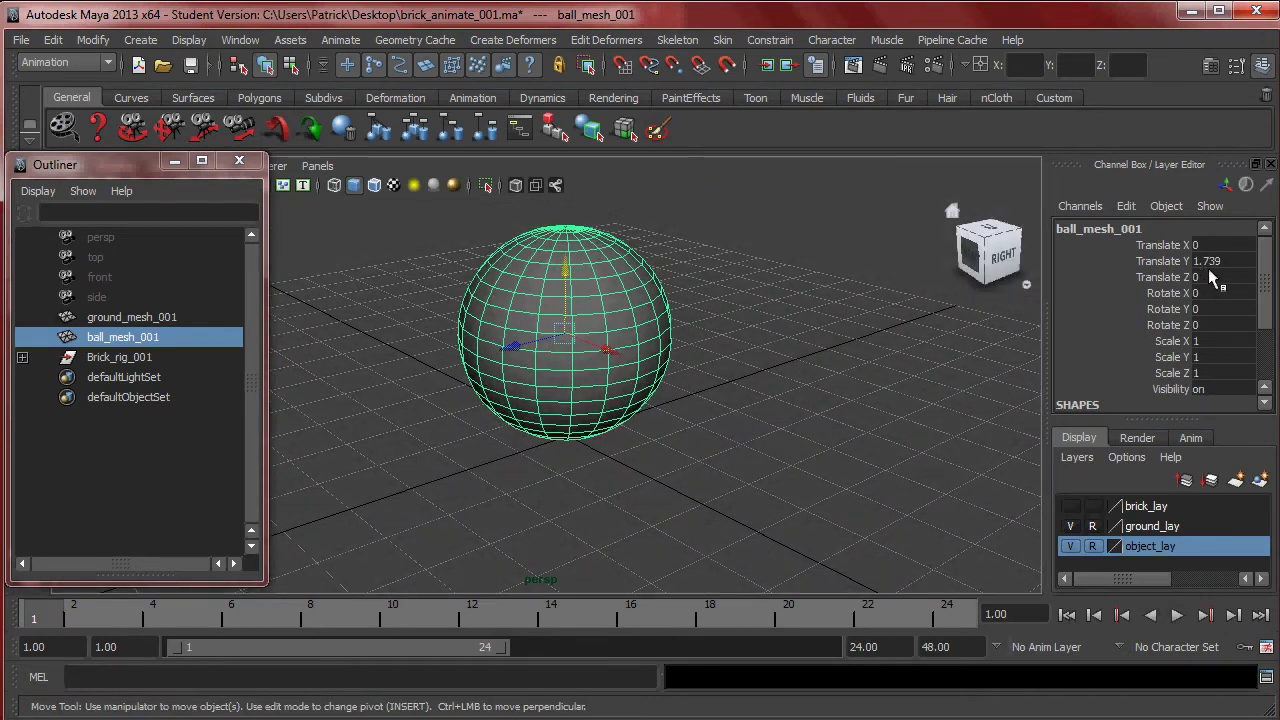
# Try resetting the transformations of ball_mesh_001 and undo the reset
pyautogui.click(92, 39)
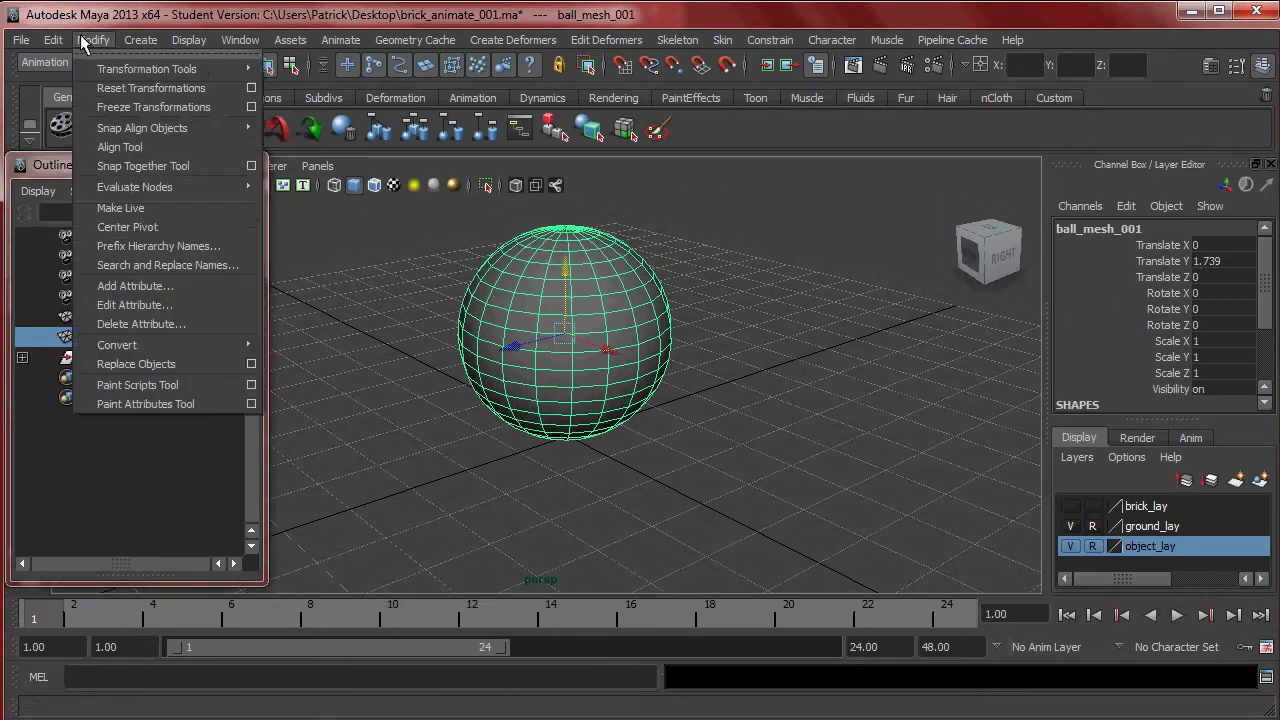
pyautogui.click(140, 88)
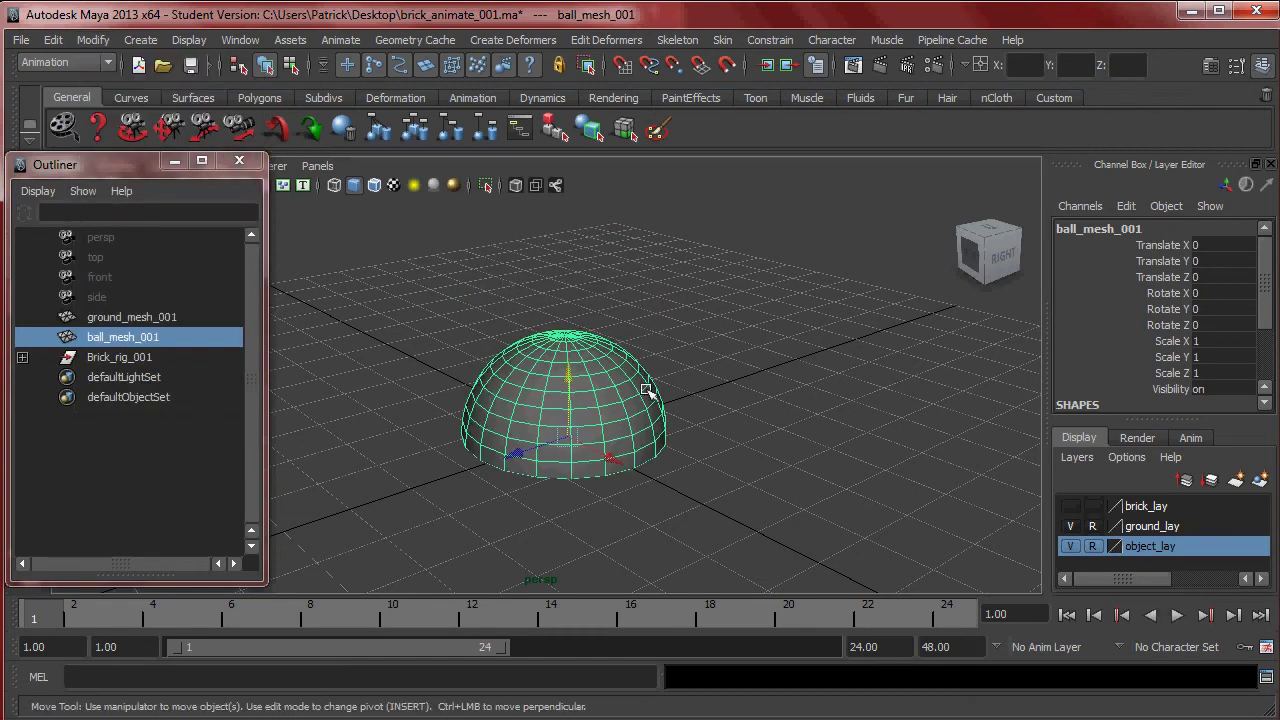
pyautogui.hotkey('ctrl', 'z')
pyautogui.click(92, 39)
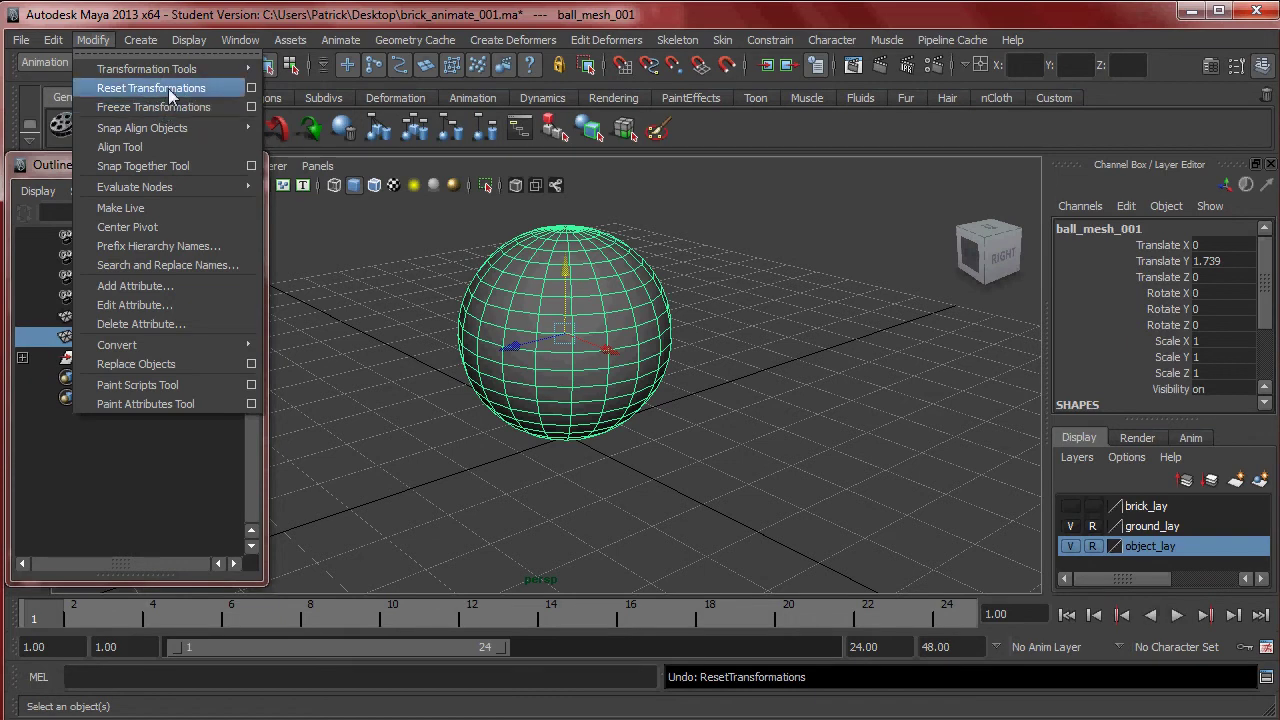
# Try setting ball_mesh_001's Translate Y to 0 and undo the change
pyautogui.doubleClick(1214, 261)
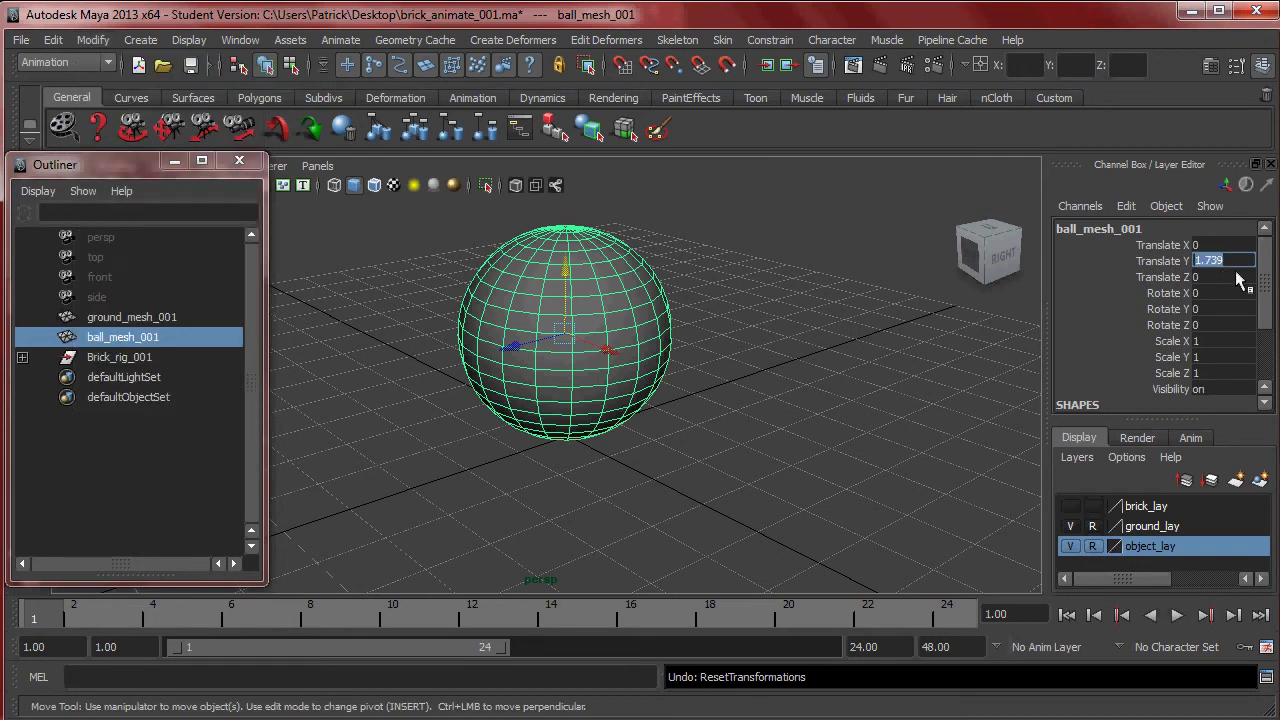
pyautogui.write('0')
pyautogui.press('Return')
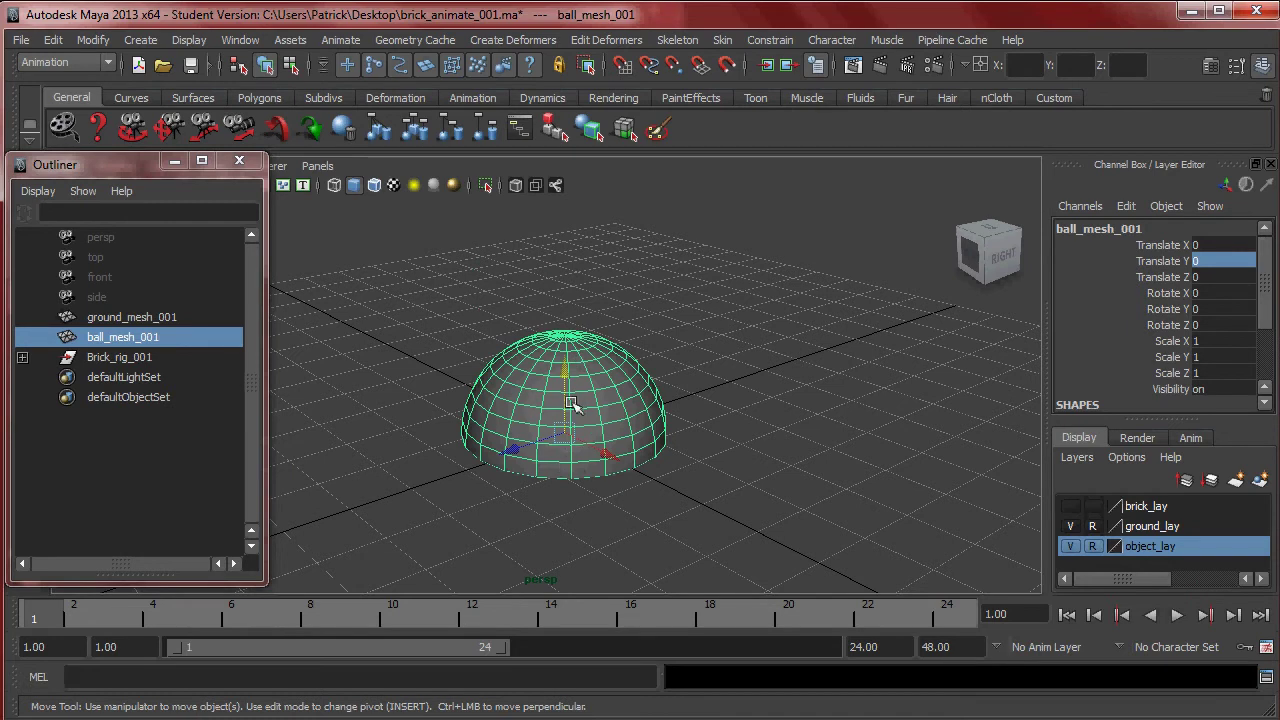
pyautogui.hotkey('ctrl', 'z')
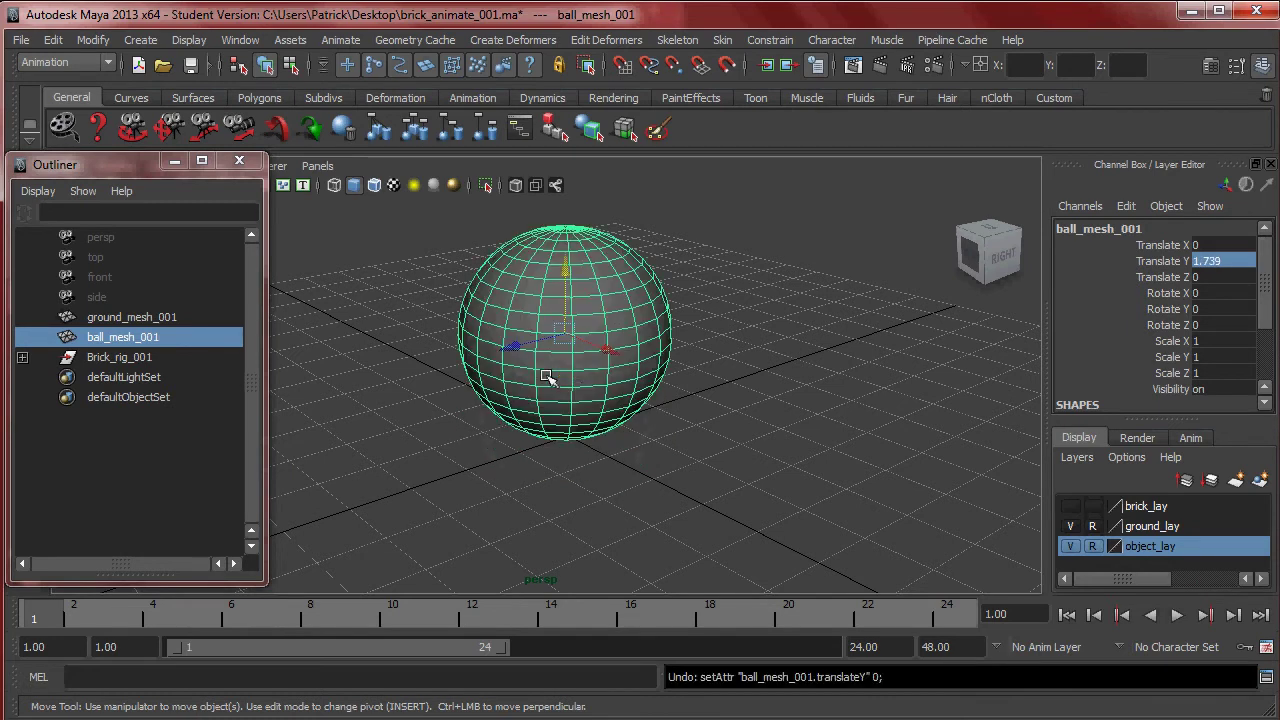
# Freeze the transformations of ball_mesh_001 at its raised position and deselect it in a shaded, textured display
pyautogui.click(91, 41)
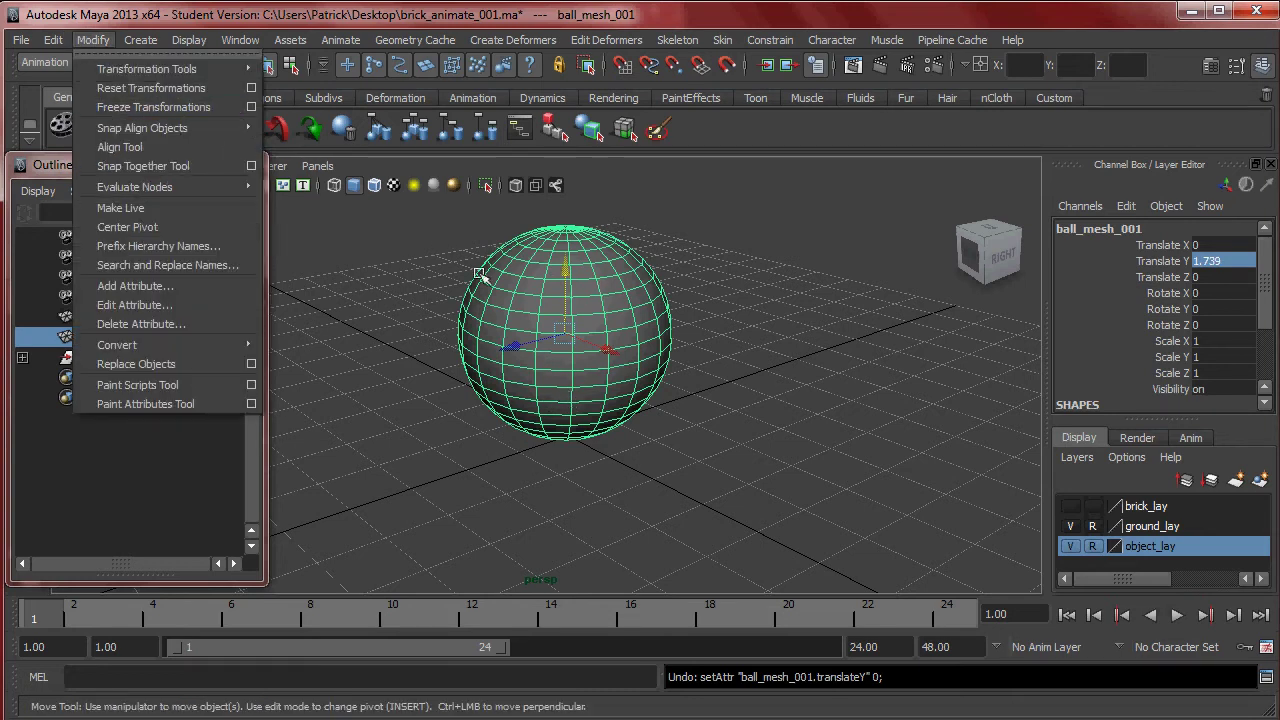
pyautogui.click(145, 107)
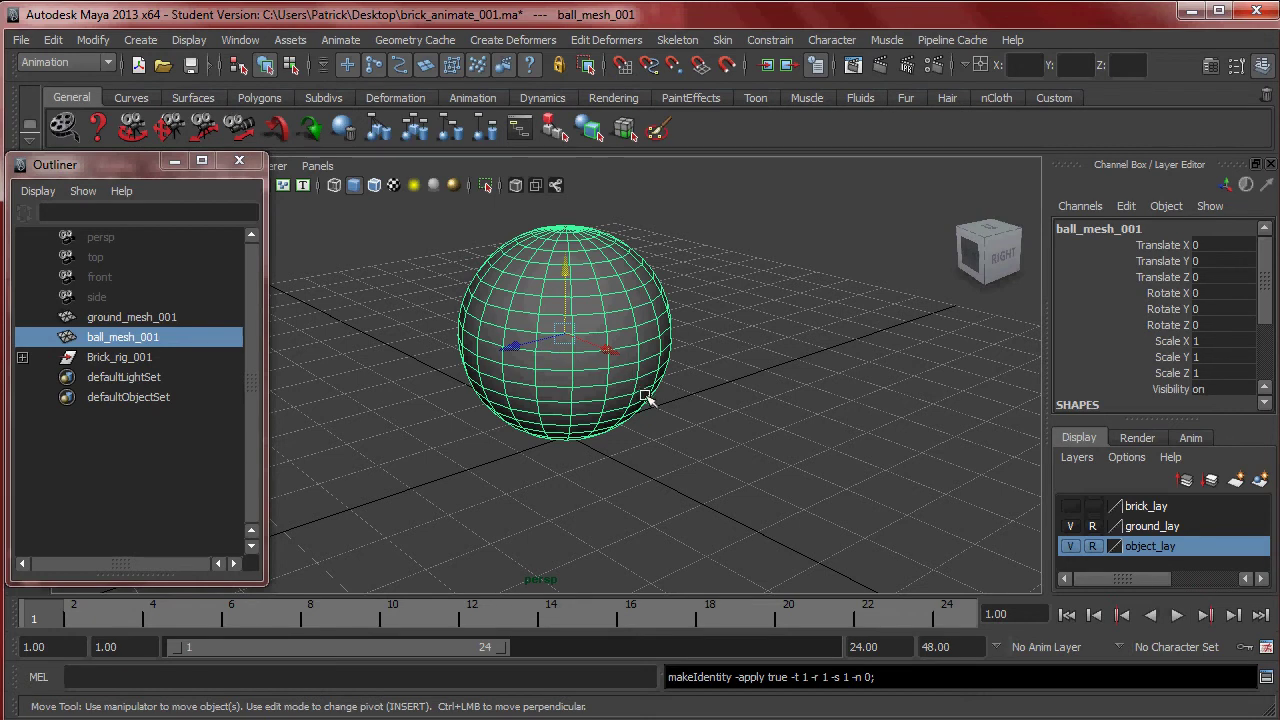
pyautogui.press('6')
pyautogui.click(677, 314)
pyautogui.keyDown('alt'); pyautogui.moveTo(697, 375); pyautogui.dragTo(780, 416); pyautogui.keyUp('alt')
pyautogui.keyDown('alt'); pyautogui.moveTo(780, 416); pyautogui.dragTo(657, 400, button='right'); pyautogui.keyUp('alt')
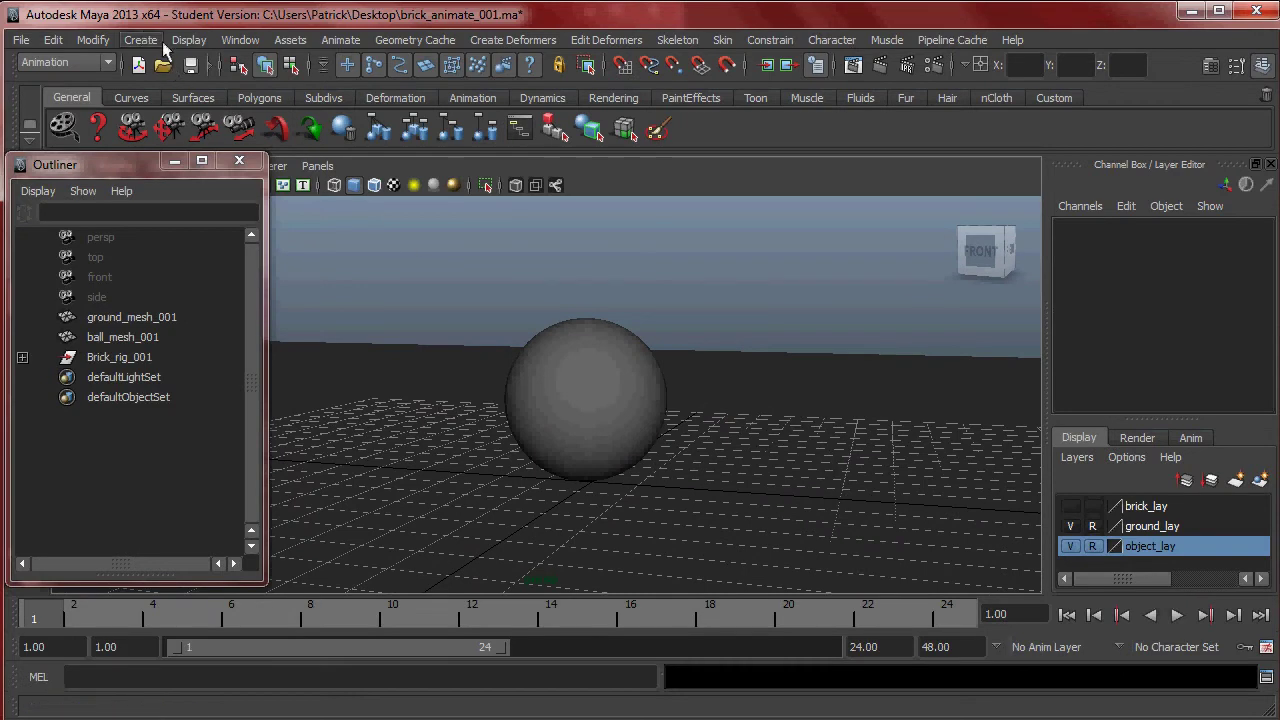
# Draw a NURBS circle around the ball in the top view, wider than the ball, and return to the perspective view
pyautogui.click(145, 41)
pyautogui.moveTo(184, 89)
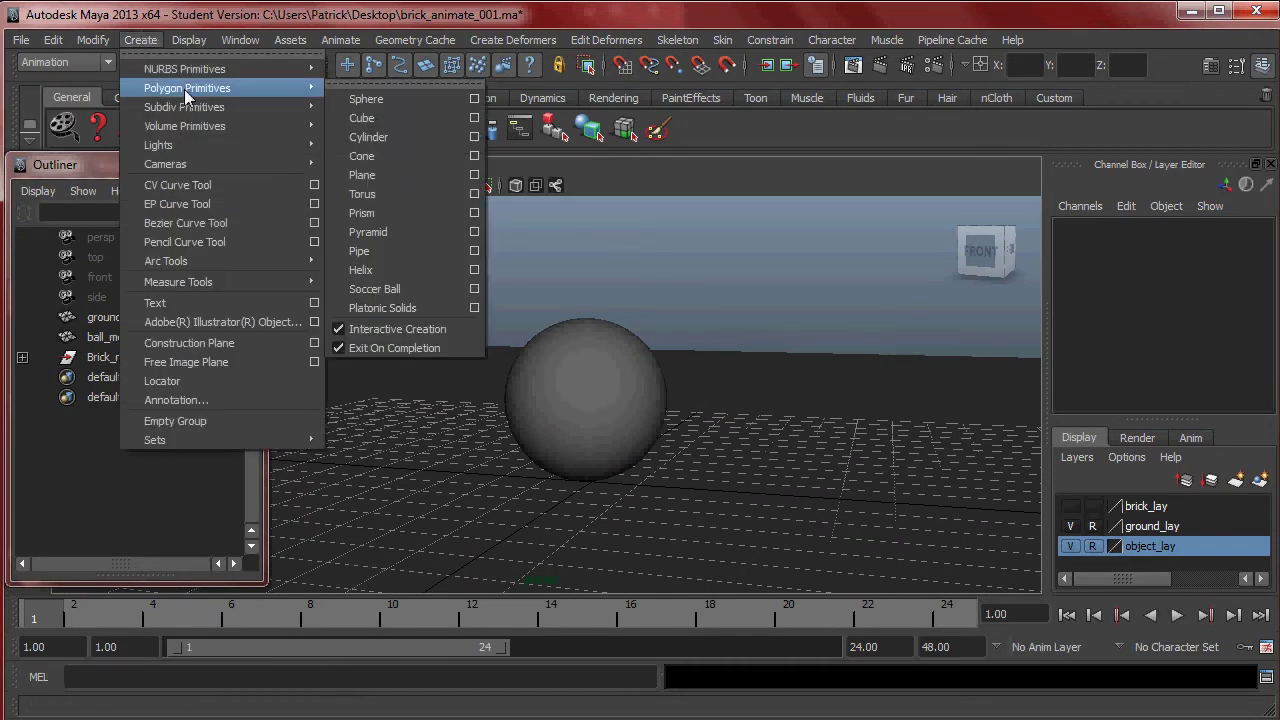
pyautogui.moveTo(200, 69)
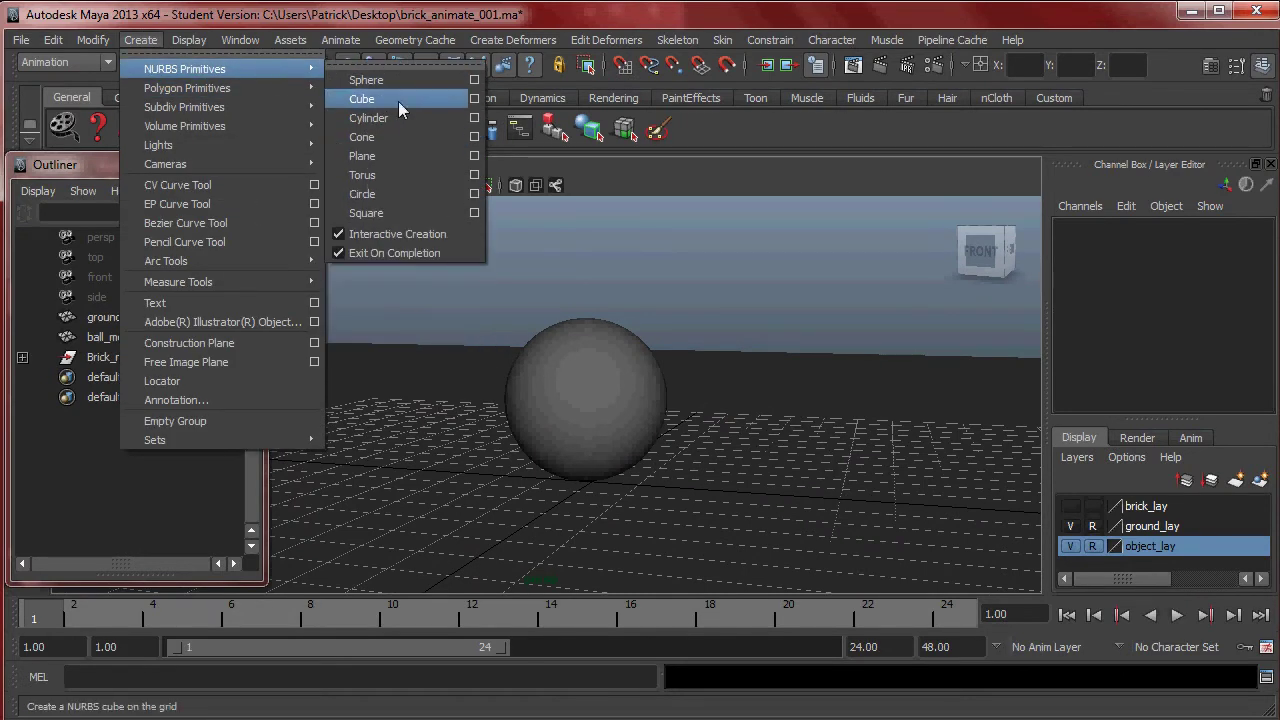
pyautogui.click(390, 191)
pyautogui.keyDown('alt'); pyautogui.moveTo(603, 391); pyautogui.dragTo(597, 420); pyautogui.keyUp('alt')
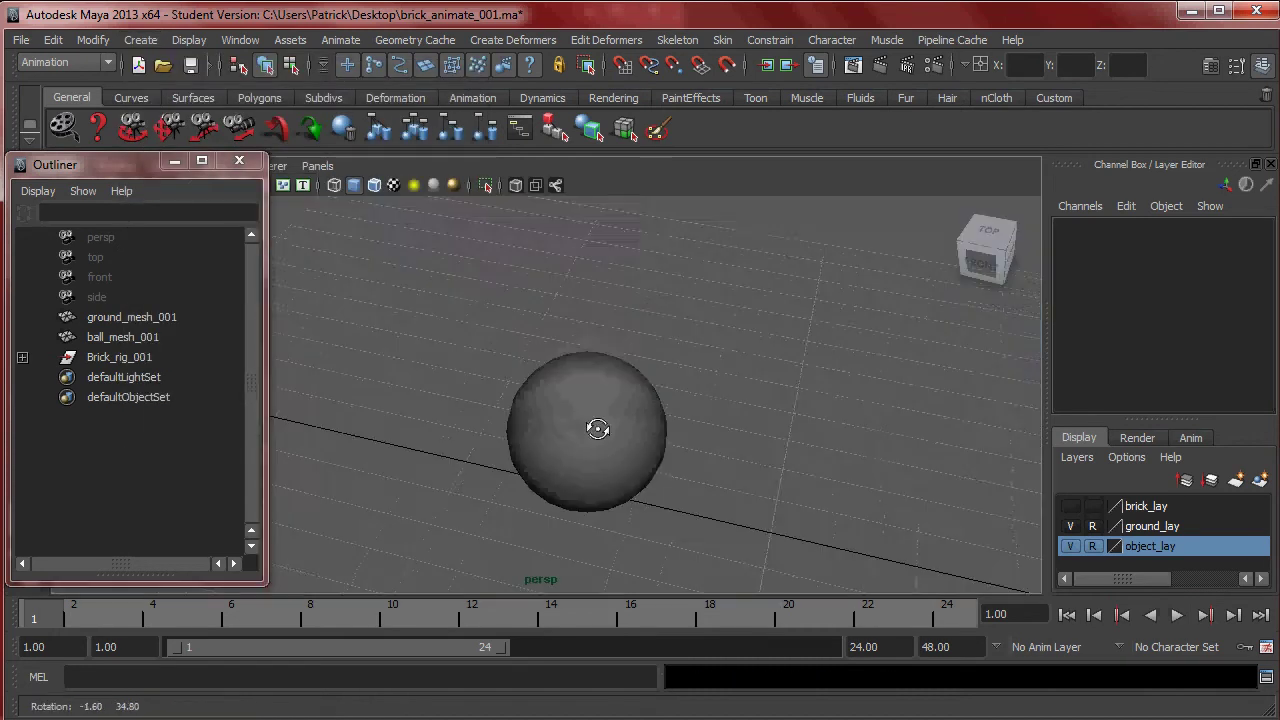
pyautogui.press('space')
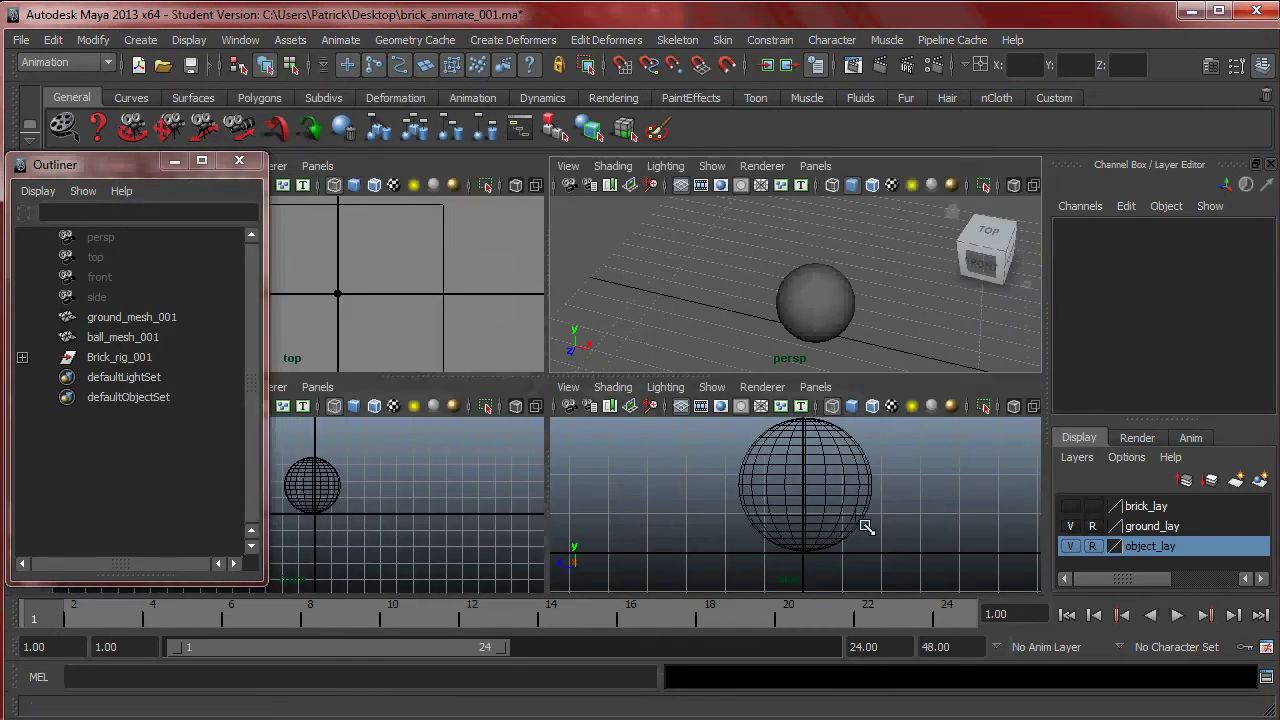
pyautogui.press('space')
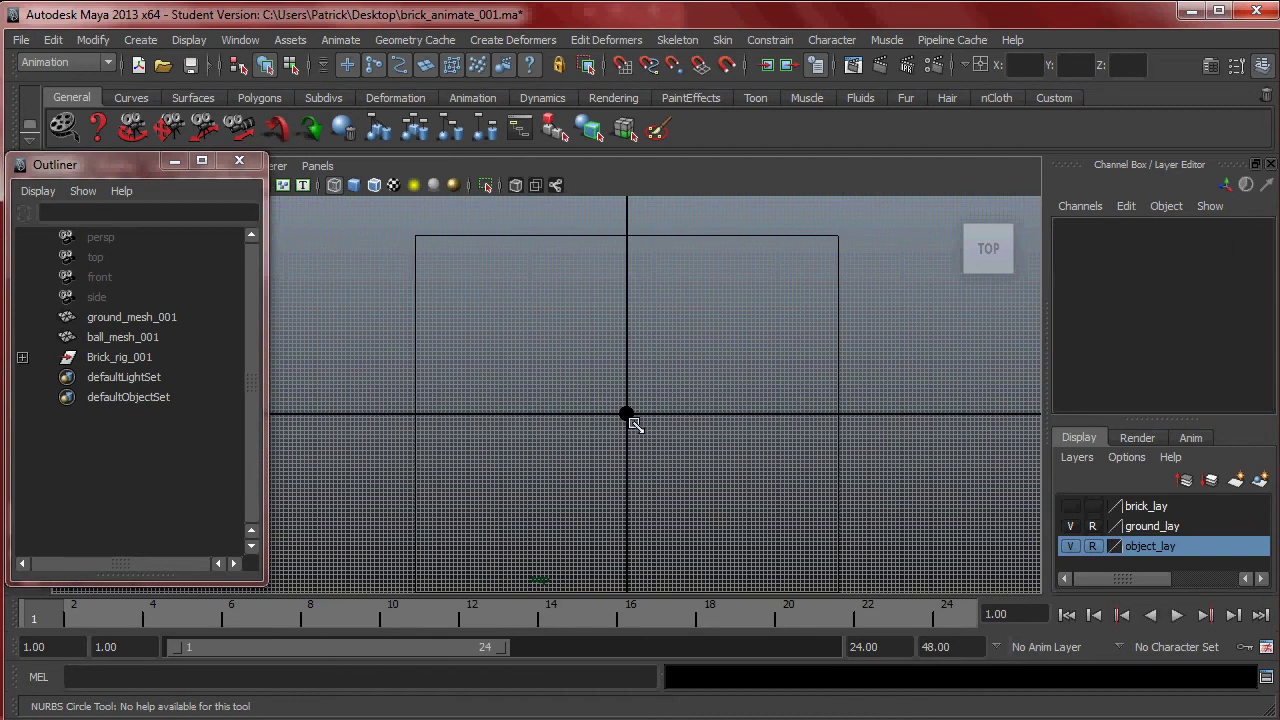
pyautogui.moveTo(633, 423)
pyautogui.mouseDown()
pyautogui.moveTo(671, 460)
pyautogui.moveTo(640, 432)
pyautogui.mouseUp()
pyautogui.press('space')
pyautogui.press('space')
# Set Translate X, Y and Z of nurbsCircle1 to 0 so it is centred on the origin
pyautogui.moveTo(1225, 246); pyautogui.dragTo(1228, 284)
pyautogui.click(1226, 278)
pyautogui.write('0')
pyautogui.press('Return')
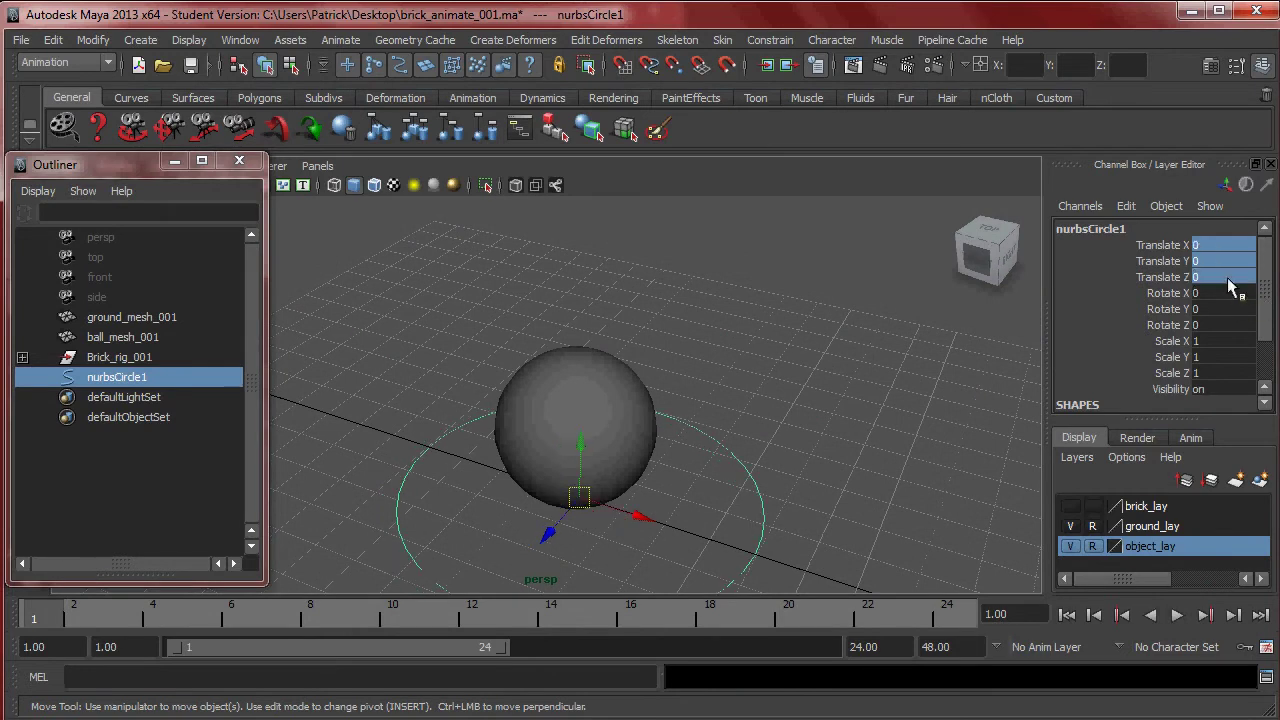
# Raise nurbsCircle1 along Y by about 1.75 in the side view so it sits at the ball's mid-height
pyautogui.moveTo(593, 430); pyautogui.dragTo(547, 338)
pyautogui.press('space')
pyautogui.press('space')
pyautogui.moveTo(566, 274); pyautogui.dragTo(569, 287)
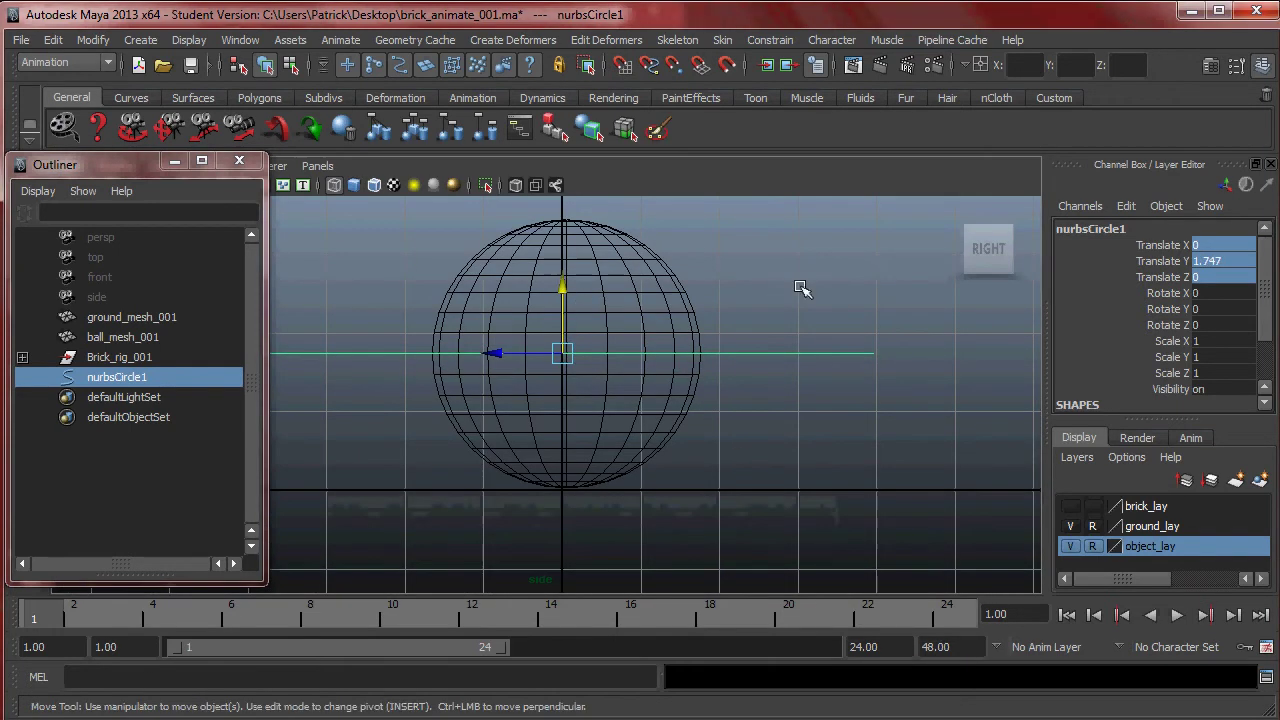
pyautogui.press('space')
pyautogui.press('space')
# Narrow nurbsCircle1 into an ellipse by scaling it along X to about 0.455
pyautogui.keyDown('alt'); pyautogui.moveTo(709, 314); pyautogui.dragTo(680, 430); pyautogui.keyUp('alt')
pyautogui.press('r')
pyautogui.moveTo(655, 488); pyautogui.dragTo(826, 465)
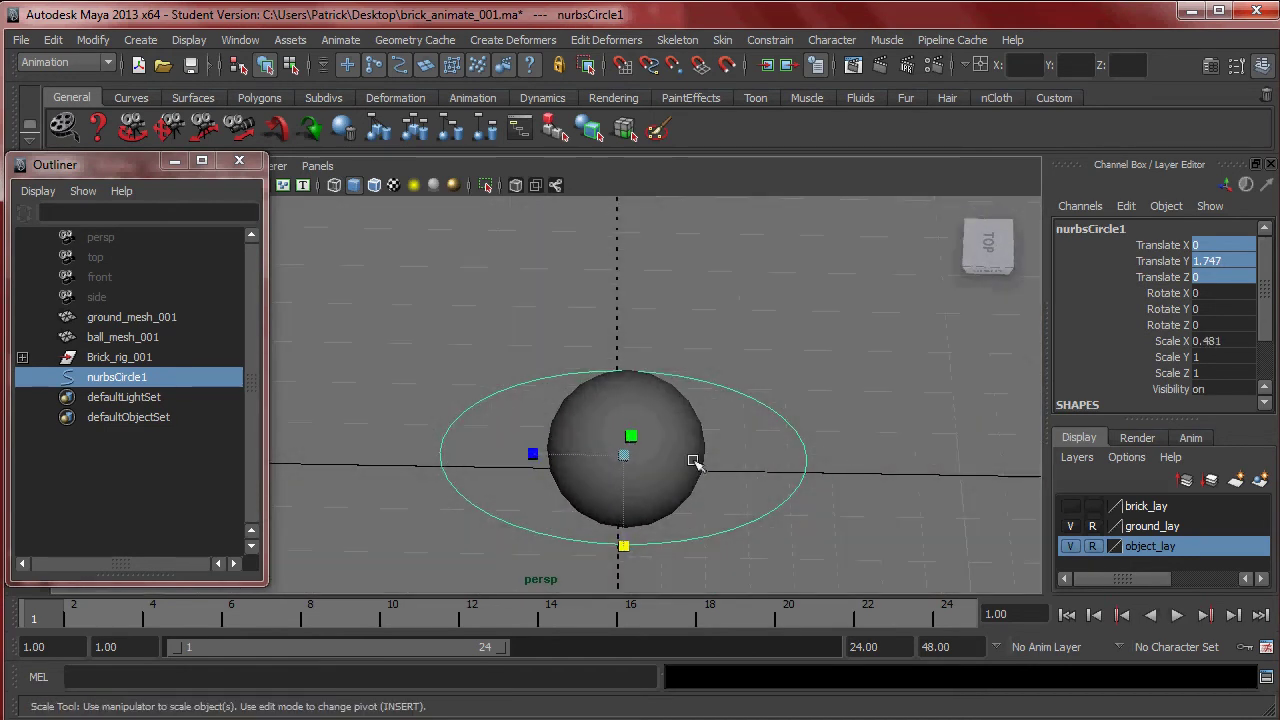
pyautogui.keyDown('alt'); pyautogui.moveTo(553, 440); pyautogui.dragTo(320, 403); pyautogui.keyUp('alt')
pyautogui.keyDown('alt'); pyautogui.moveTo(756, 469); pyautogui.dragTo(727, 483); pyautogui.keyUp('alt')
pyautogui.keyDown('alt'); pyautogui.moveTo(496, 444); pyautogui.dragTo(735, 458); pyautogui.keyUp('alt')
pyautogui.keyDown('alt'); pyautogui.moveTo(646, 470); pyautogui.dragTo(581, 463); pyautogui.keyUp('alt')
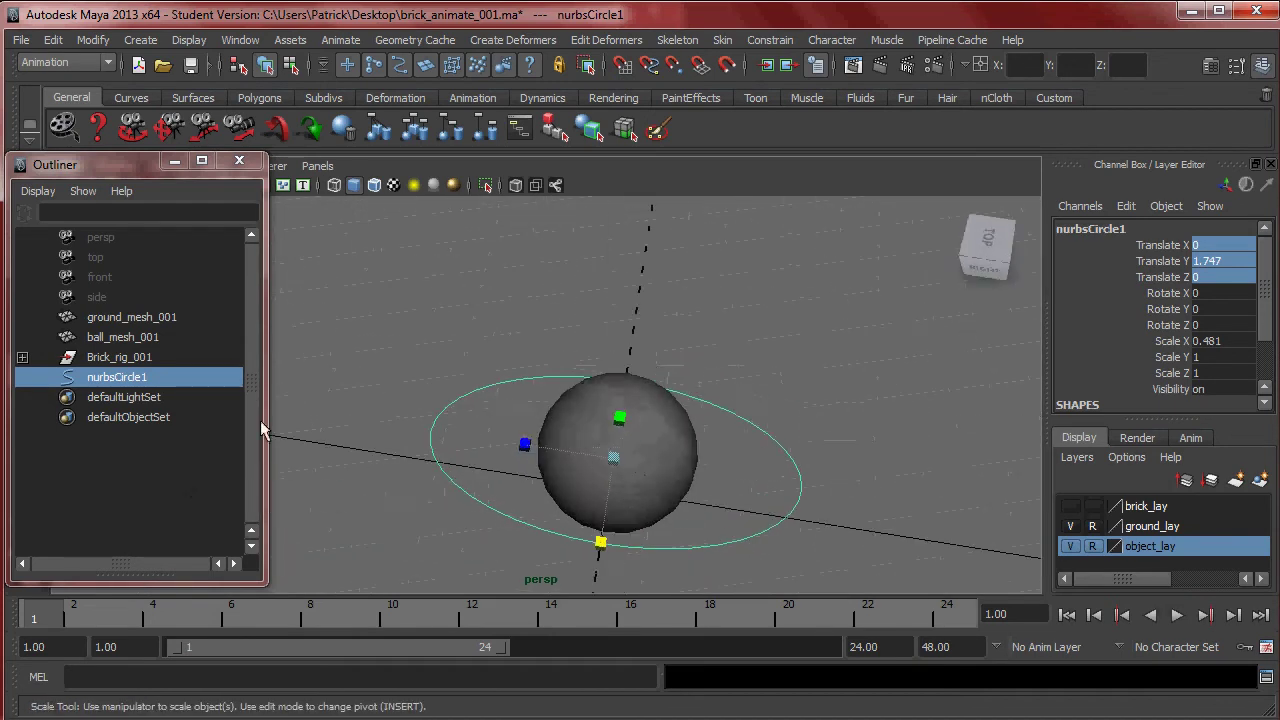
pyautogui.moveTo(601, 543); pyautogui.dragTo(705, 486)
# Shift nurbsCircle1 to about -0.14 in X in the top view to centre it on the ball
pyautogui.press('space')
pyautogui.press('space')
pyautogui.keyDown('alt'); pyautogui.moveTo(686, 471); pyautogui.dragTo(1110, 525, button='right'); pyautogui.keyUp('alt')
pyautogui.press('f')
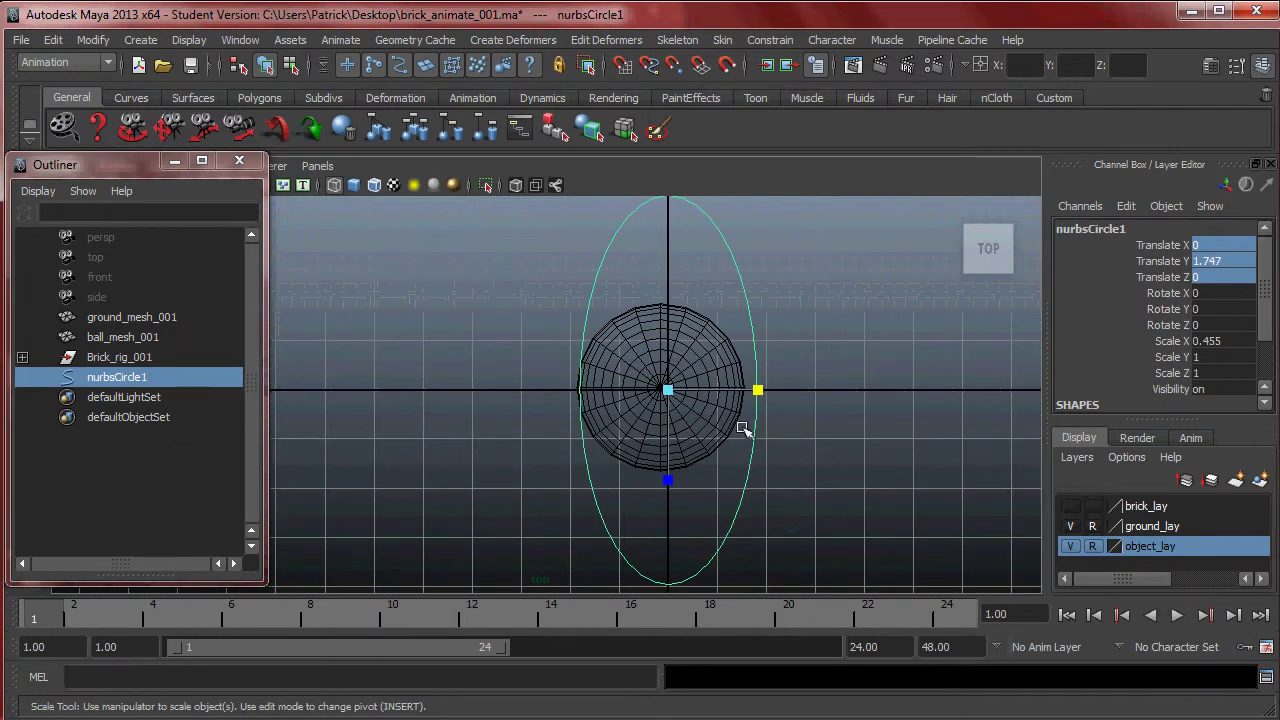
pyautogui.press('w')
pyautogui.moveTo(756, 402); pyautogui.dragTo(629, 297)
pyautogui.press('space')
pyautogui.press('space')
# Rename nurbsCircle1 to translate_handle_001 and freeze its transformations
pyautogui.doubleClick(138, 377)
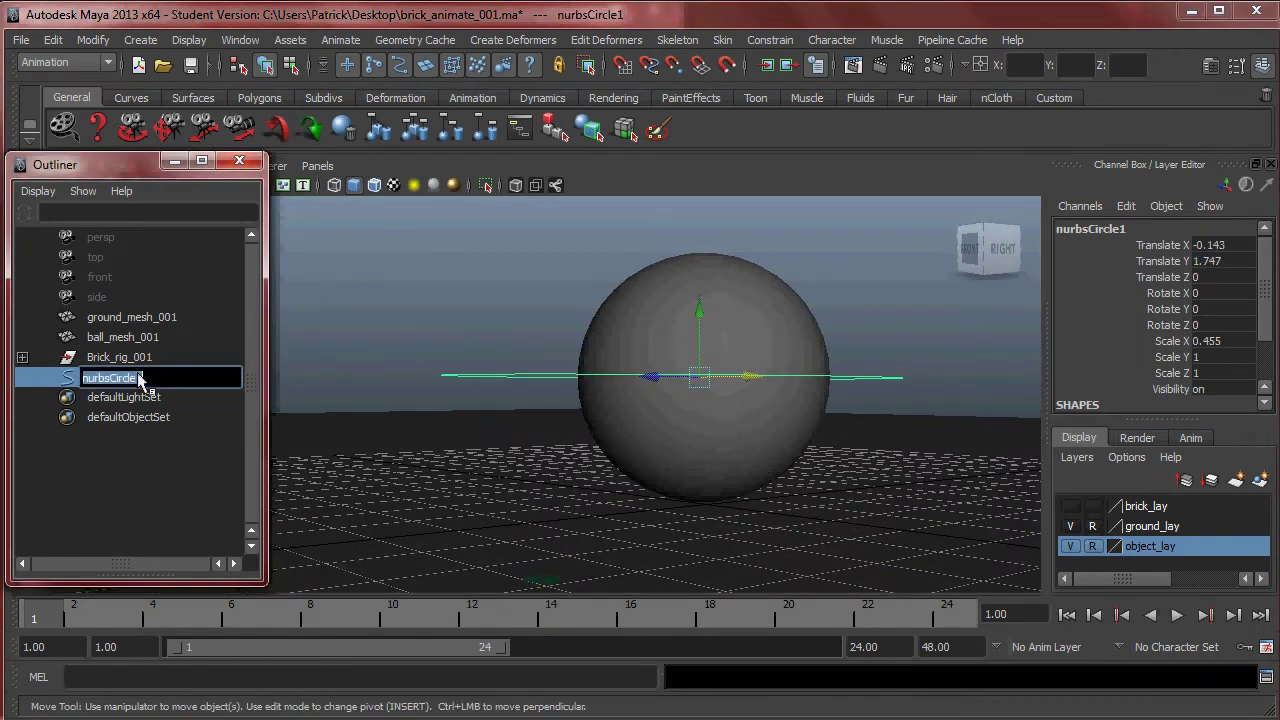
pyautogui.write('translate_handle_00')
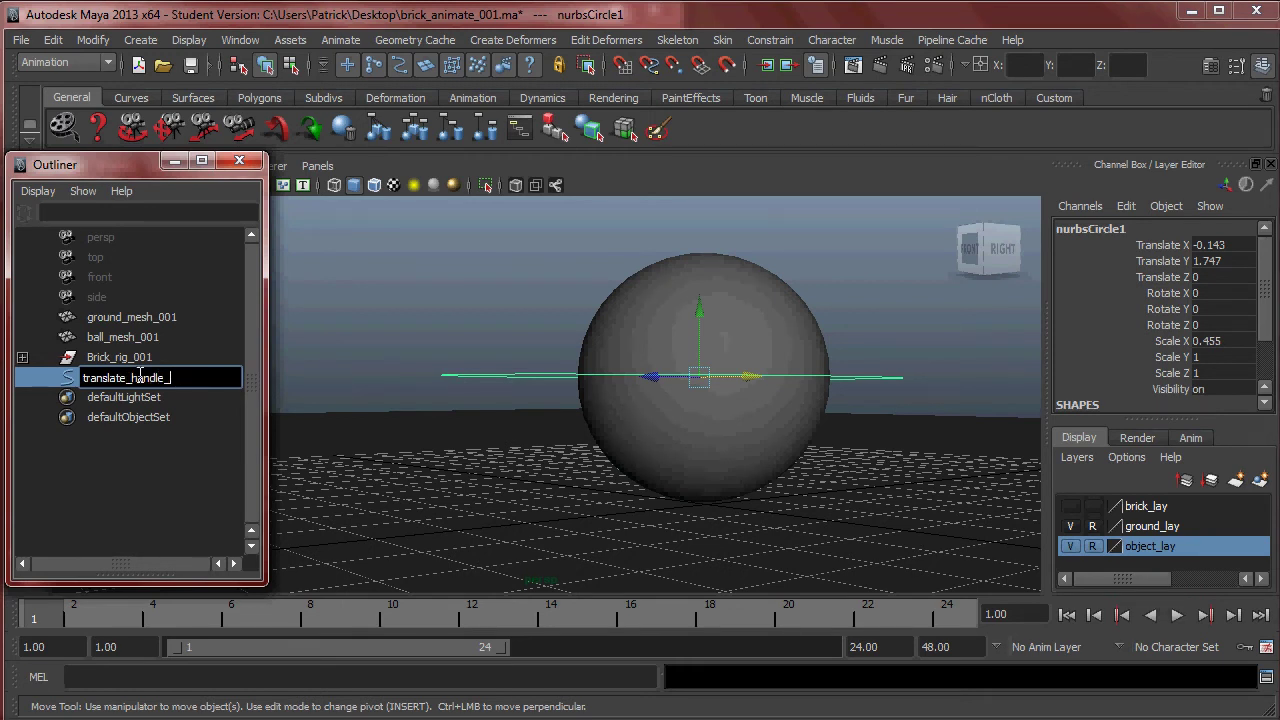
pyautogui.write('1')
pyautogui.press('Return')
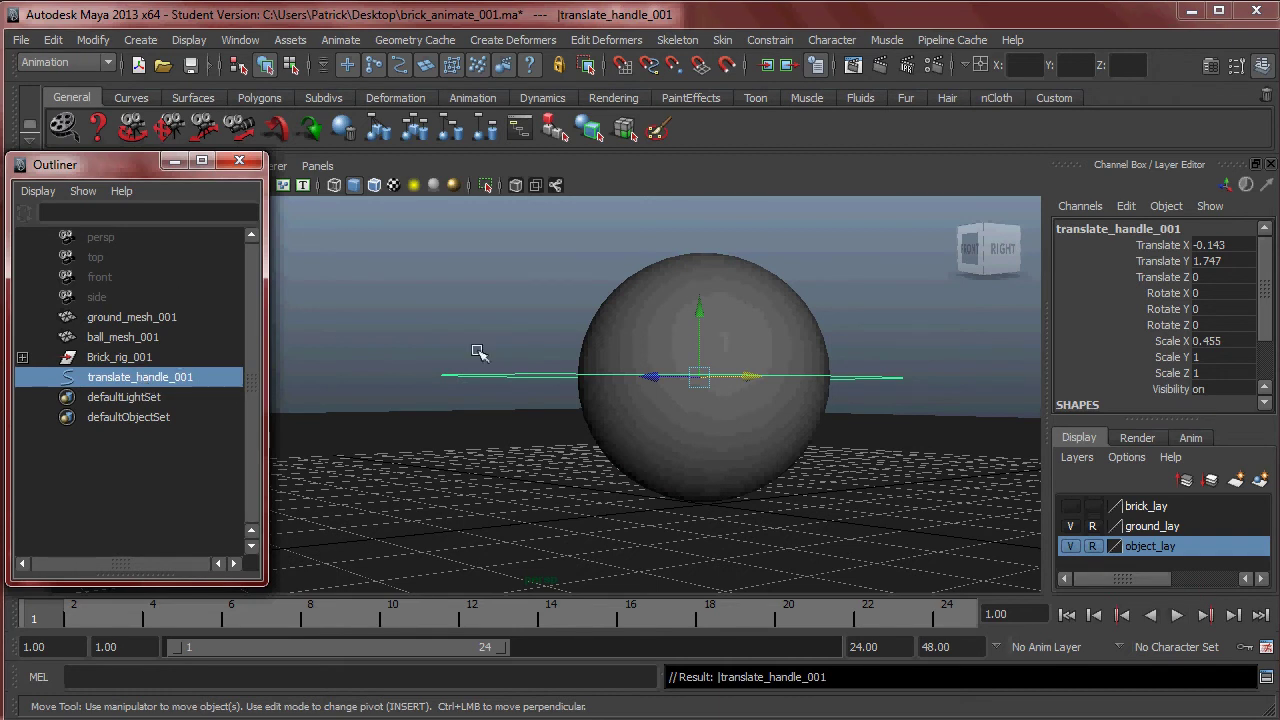
pyautogui.click(92, 39)
pyautogui.click(158, 108)
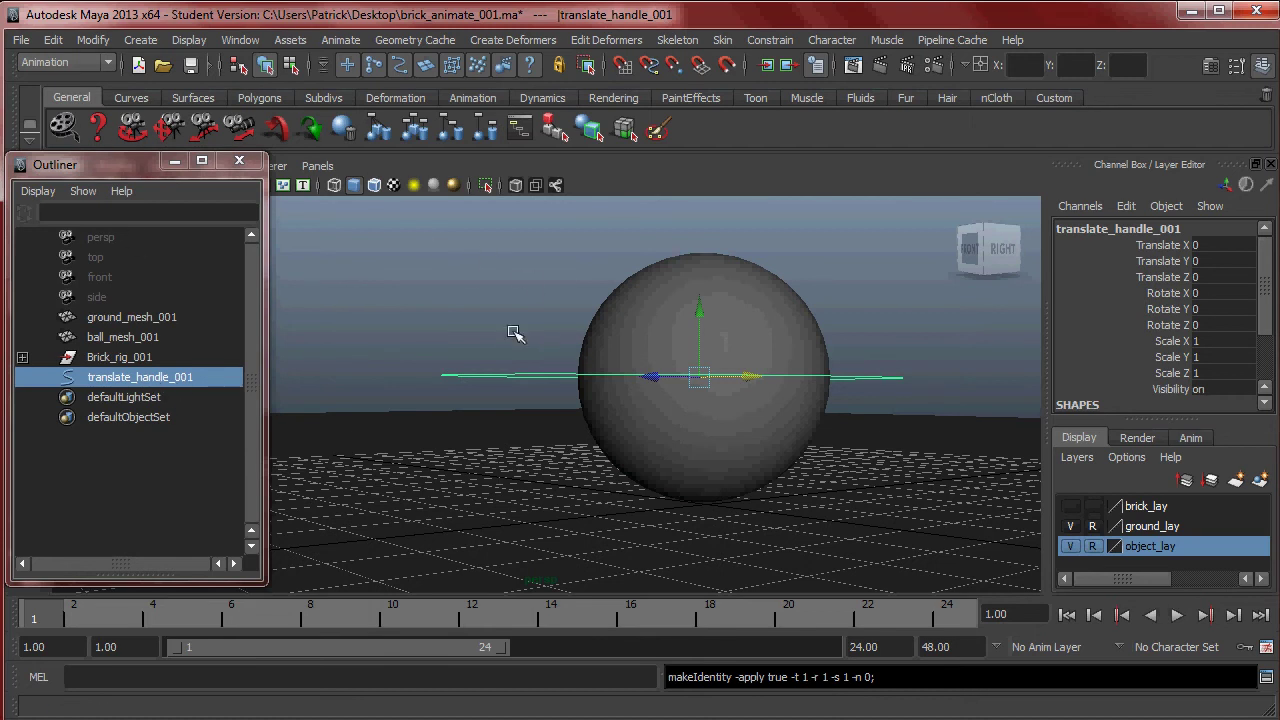
# Duplicate translate_handle_001 and set the copy's Rotate X to 90
pyautogui.keyDown('alt'); pyautogui.moveTo(523, 323); pyautogui.dragTo(790, 332); pyautogui.keyUp('alt')
pyautogui.hotkey('ctrl', 'd')
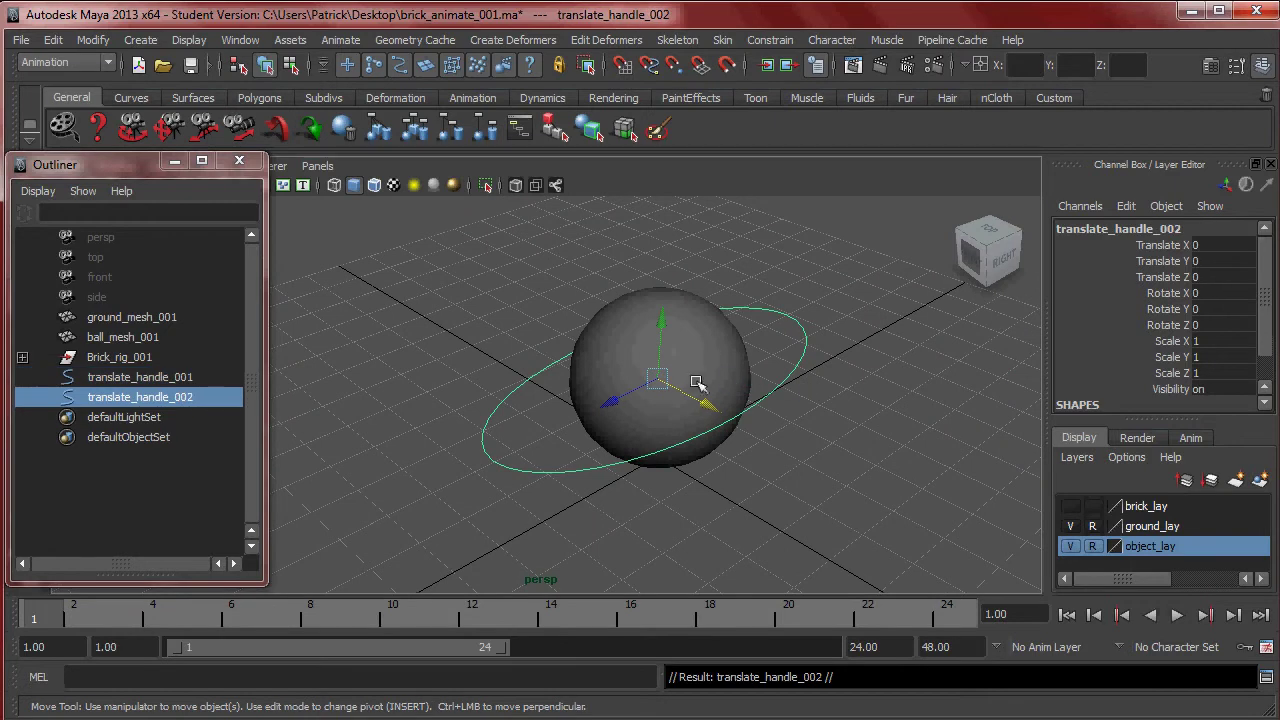
pyautogui.keyDown('alt'); pyautogui.moveTo(713, 390); pyautogui.dragTo(694, 390); pyautogui.keyUp('alt')
pyautogui.press('e')
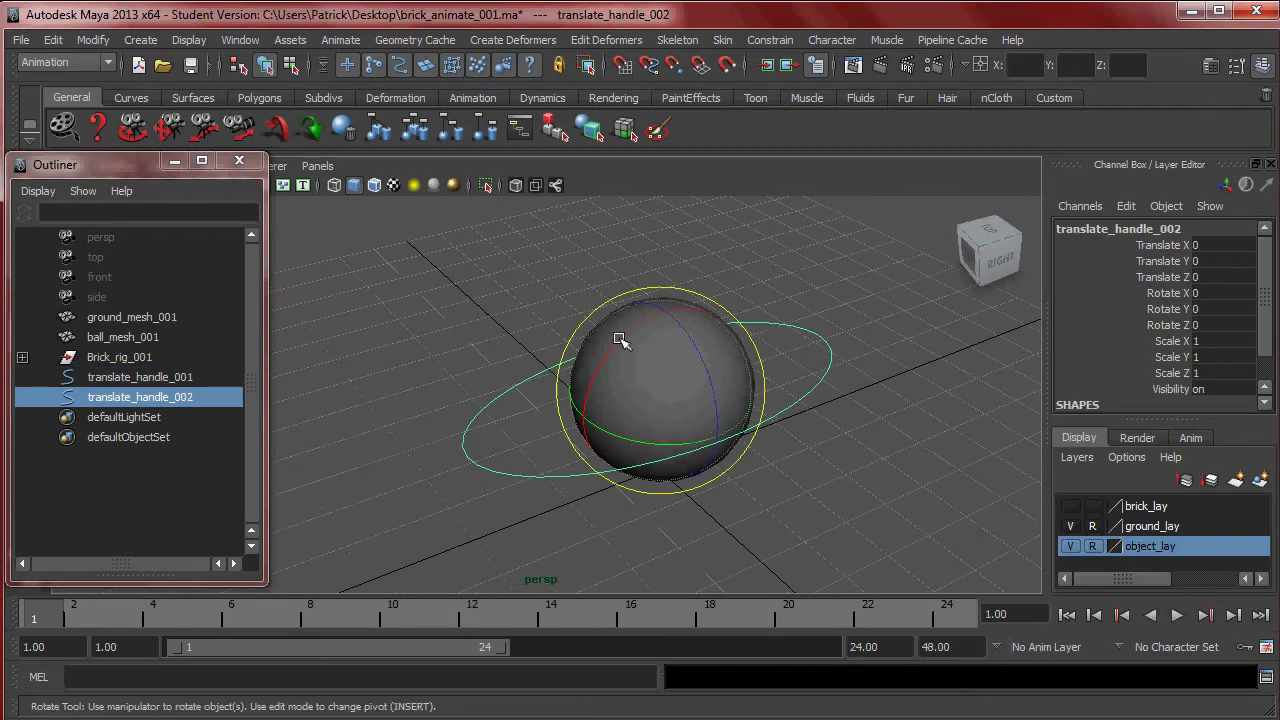
pyautogui.moveTo(617, 346); pyautogui.dragTo(731, 334)
pyautogui.click(1230, 294)
pyautogui.click(1230, 293)
pyautogui.write('90')
pyautogui.press('Return')
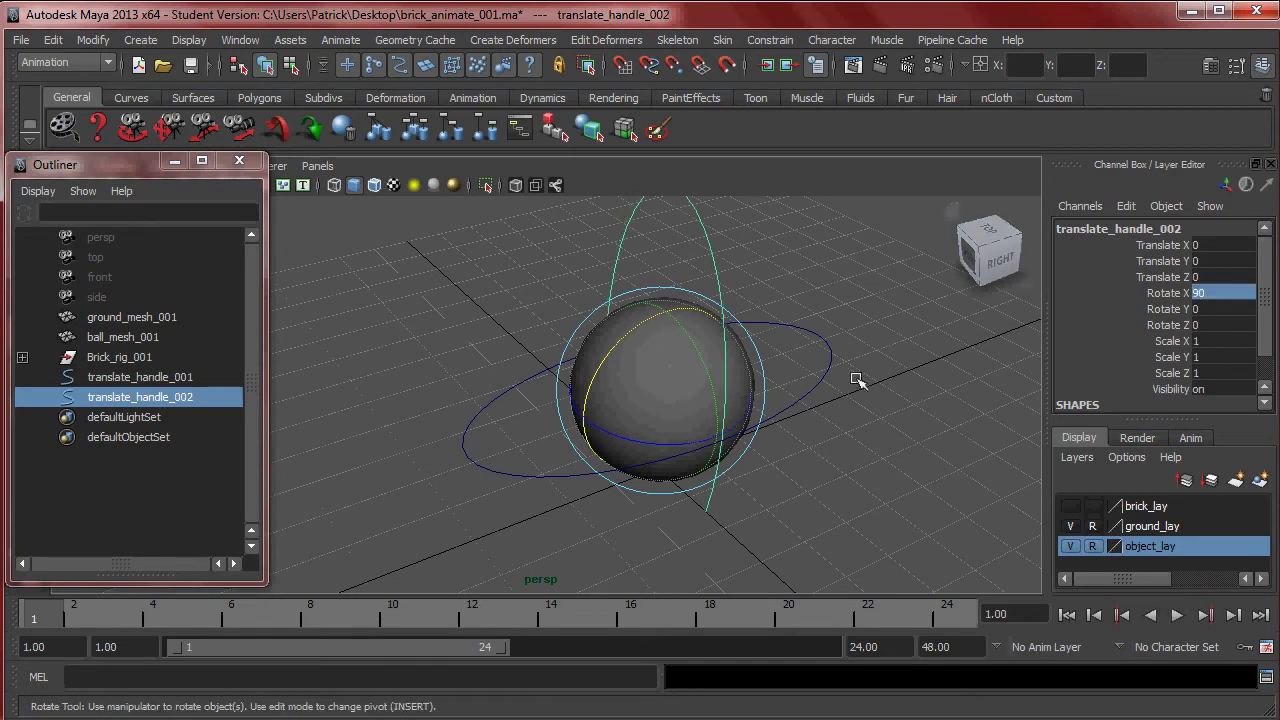
# Turn translate_handle_002 around Y and set its Rotate Y to exactly 90
pyautogui.moveTo(689, 437); pyautogui.dragTo(567, 415)
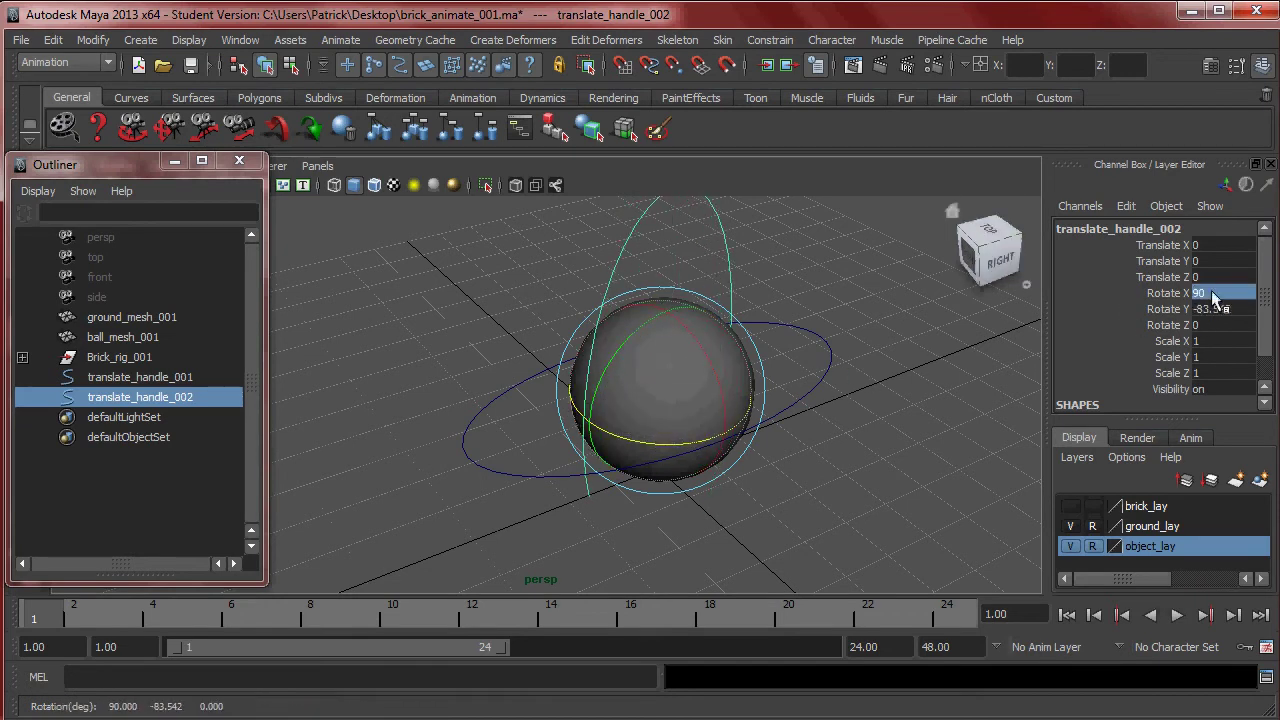
pyautogui.click(1228, 310)
pyautogui.click(1230, 312)
pyautogui.write('90')
pyautogui.press('Return')
# Show brick_lay and toggle object_lay to compare the brick's handles with the ball's handles, and hide brick_lay again
pyautogui.click(1069, 506)
pyautogui.keyDown('alt'); pyautogui.moveTo(802, 406); pyautogui.dragTo(876, 450); pyautogui.keyUp('alt')
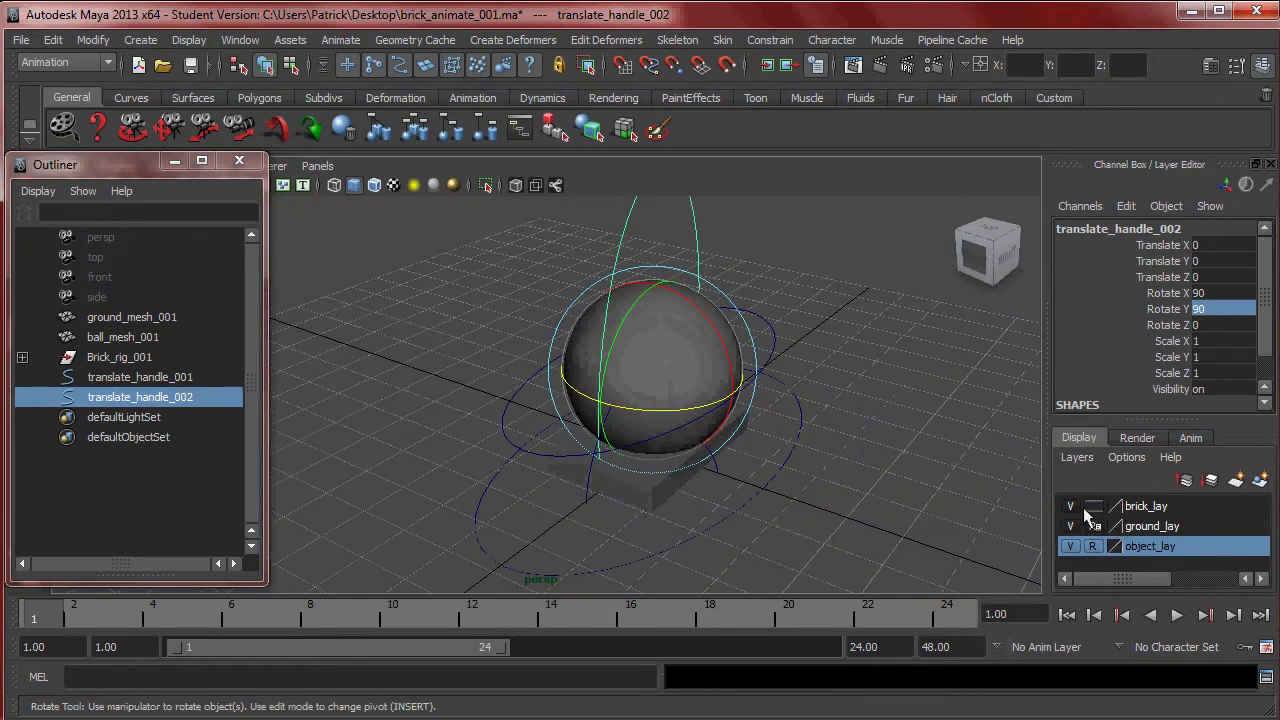
pyautogui.click(1070, 546)
pyautogui.keyDown('alt'); pyautogui.moveTo(747, 302); pyautogui.dragTo(768, 346); pyautogui.keyUp('alt')
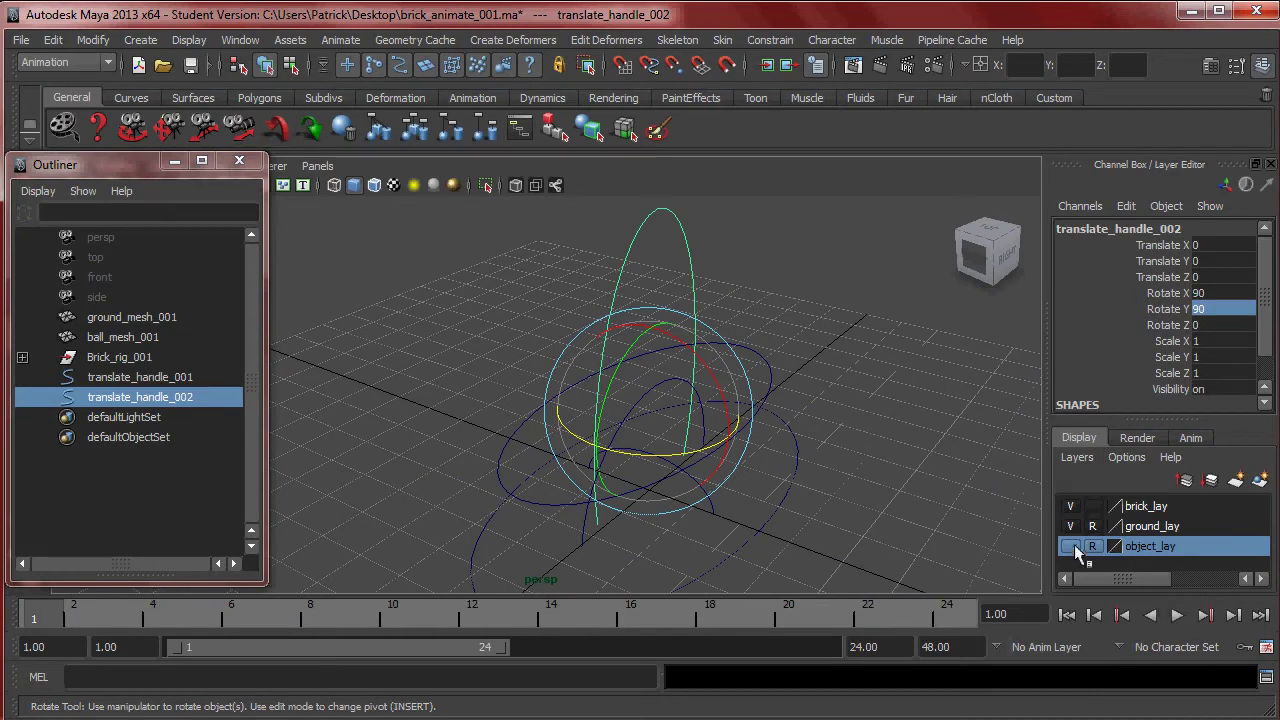
pyautogui.click(1070, 546)
pyautogui.hotkey('alt', 'b')
pyautogui.keyDown('alt'); pyautogui.moveTo(880, 428); pyautogui.dragTo(897, 429); pyautogui.keyUp('alt')
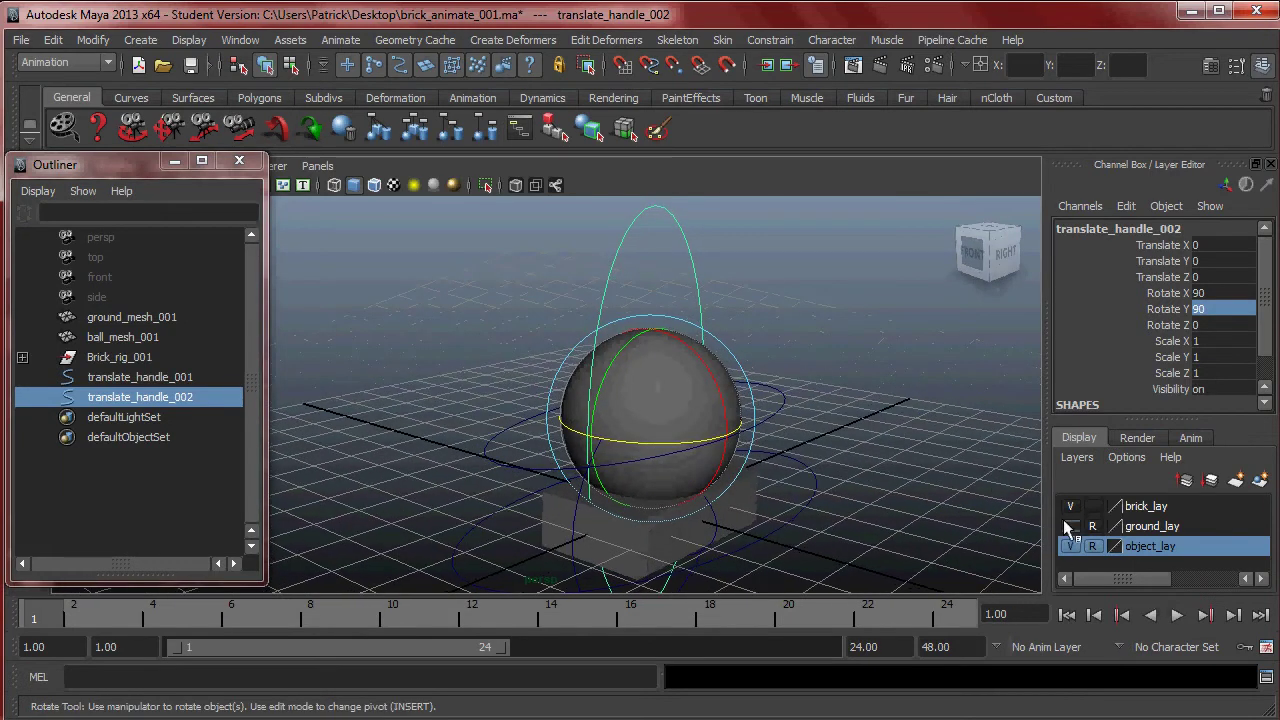
pyautogui.click(1082, 506)
pyautogui.click(1070, 506)
# Scale translate_handle_002 to about 1.18 in X and Y and 0.56 in Z so it closely rings the ball
pyautogui.scroll(3, 818, 395)
pyautogui.keyDown('alt'); pyautogui.moveTo(818, 395); pyautogui.dragTo(640, 430); pyautogui.keyUp('alt')
pyautogui.press('r')
# Rename translate_handle_002 to rotate_handle_001 and freeze its transformations
pyautogui.doubleClick(157, 397)
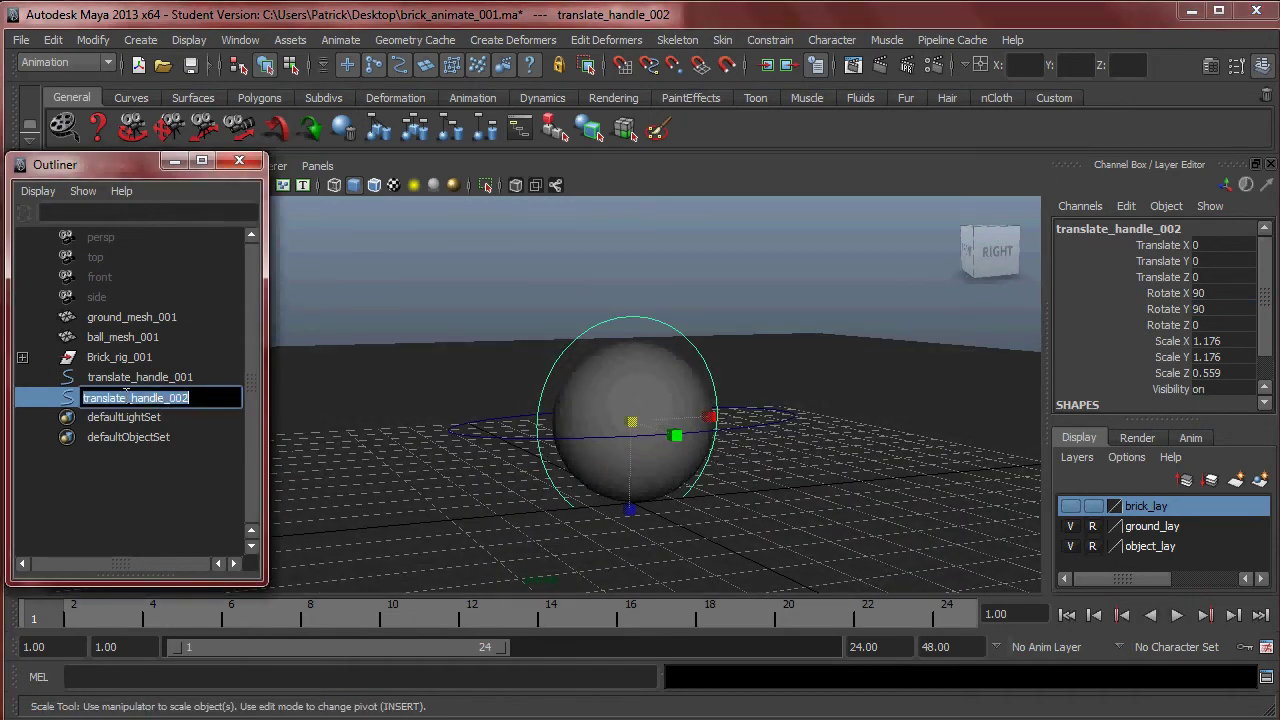
pyautogui.click(121, 397)
pyautogui.hotkey('shift', 'Home')
pyautogui.hotkey('ctrl', 'a')
pyautogui.write('r')
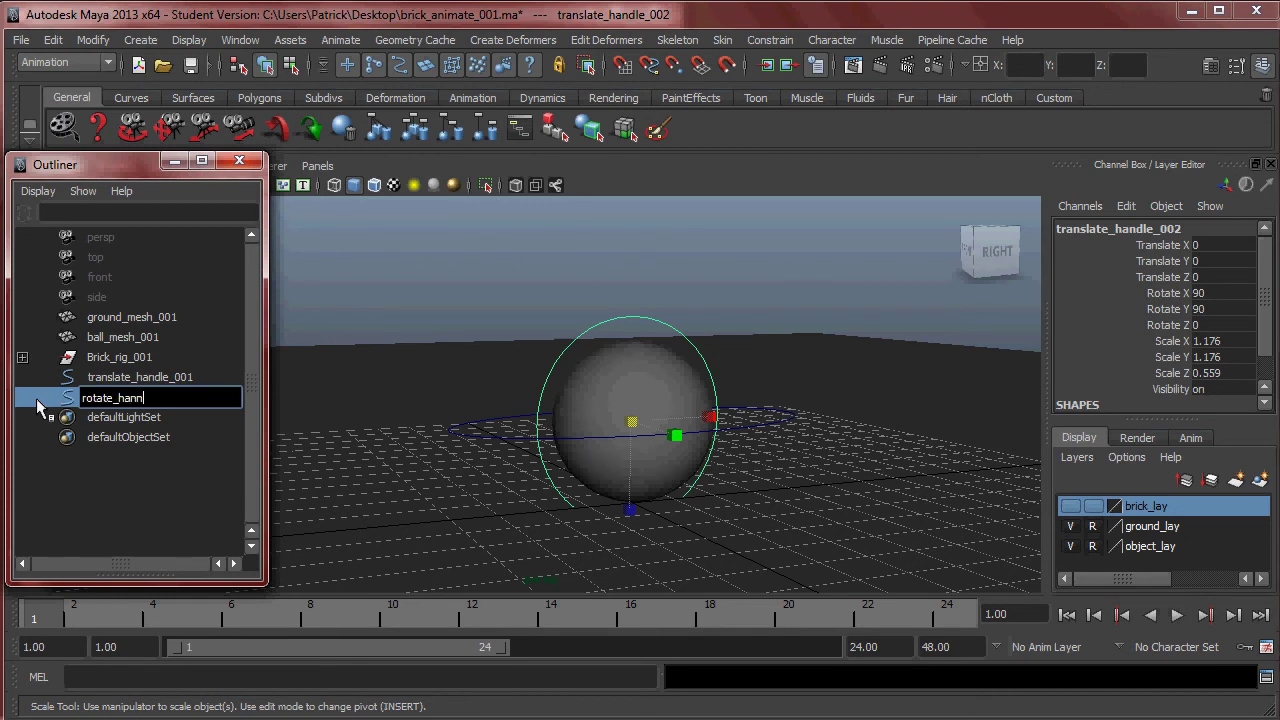
pyautogui.write('otate_handle_001')
pyautogui.press('Return')
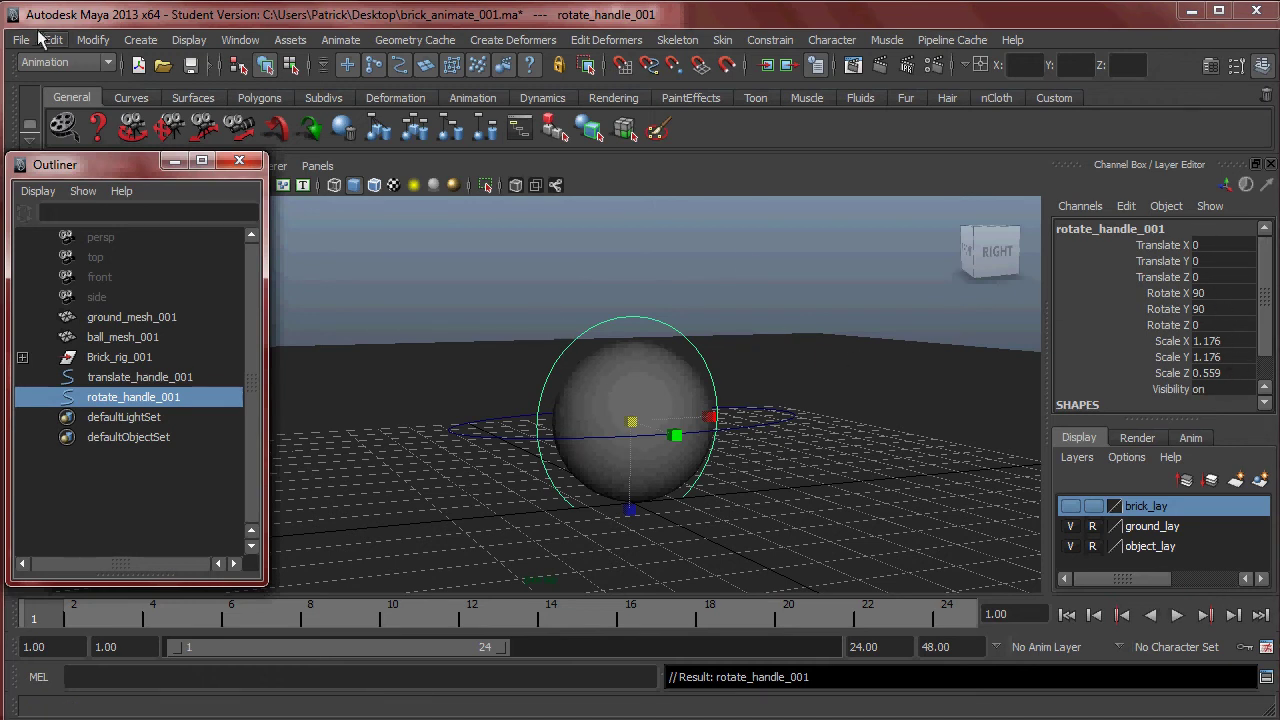
pyautogui.click(90, 40)
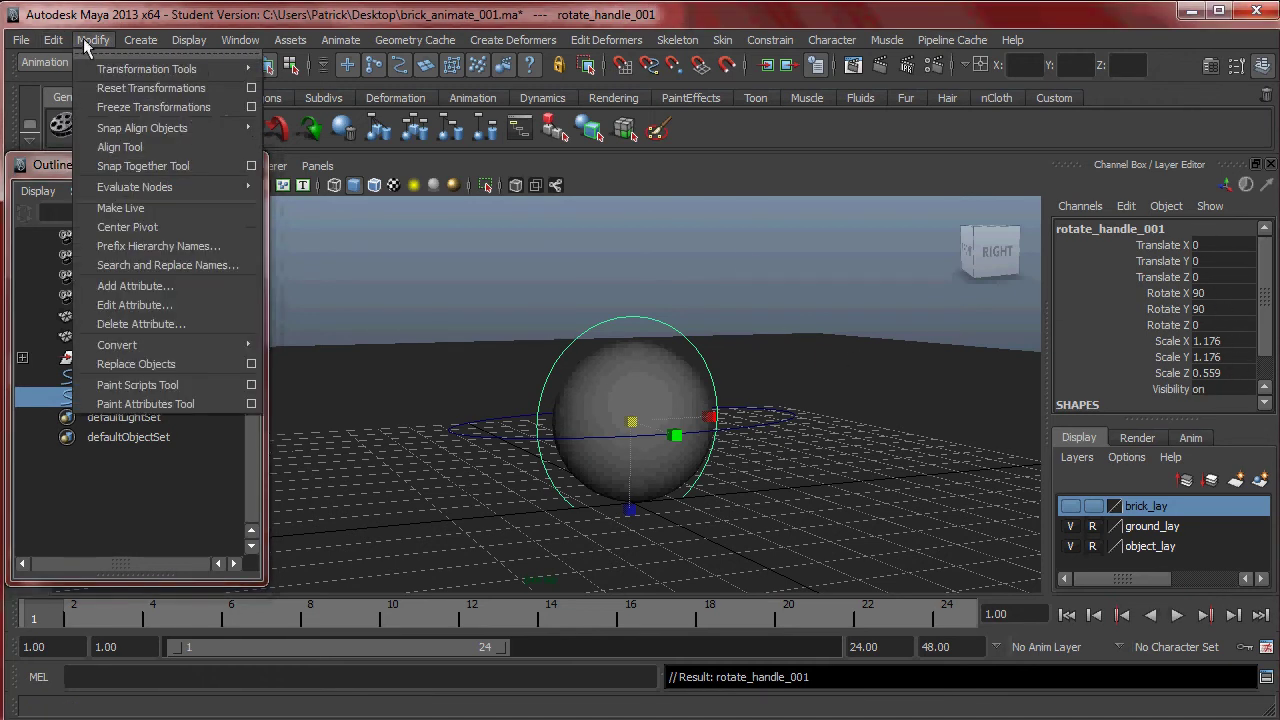
pyautogui.click(148, 108)
# Duplicate rotate_handle_001 and set the copy's Rotate Y to exactly 90
pyautogui.keyDown('alt'); pyautogui.moveTo(652, 274); pyautogui.dragTo(663, 323); pyautogui.keyUp('alt')
pyautogui.hotkey('ctrl', 'd')
pyautogui.press('e')
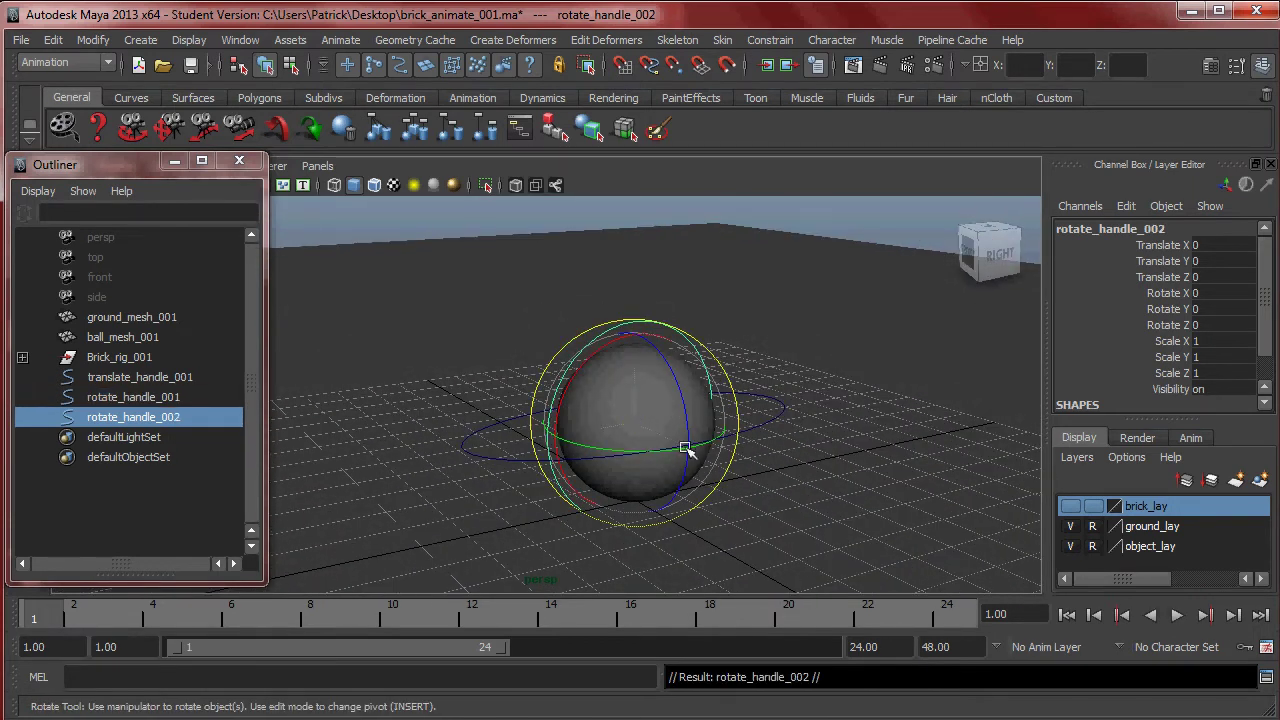
pyautogui.moveTo(720, 437); pyautogui.dragTo(597, 443)
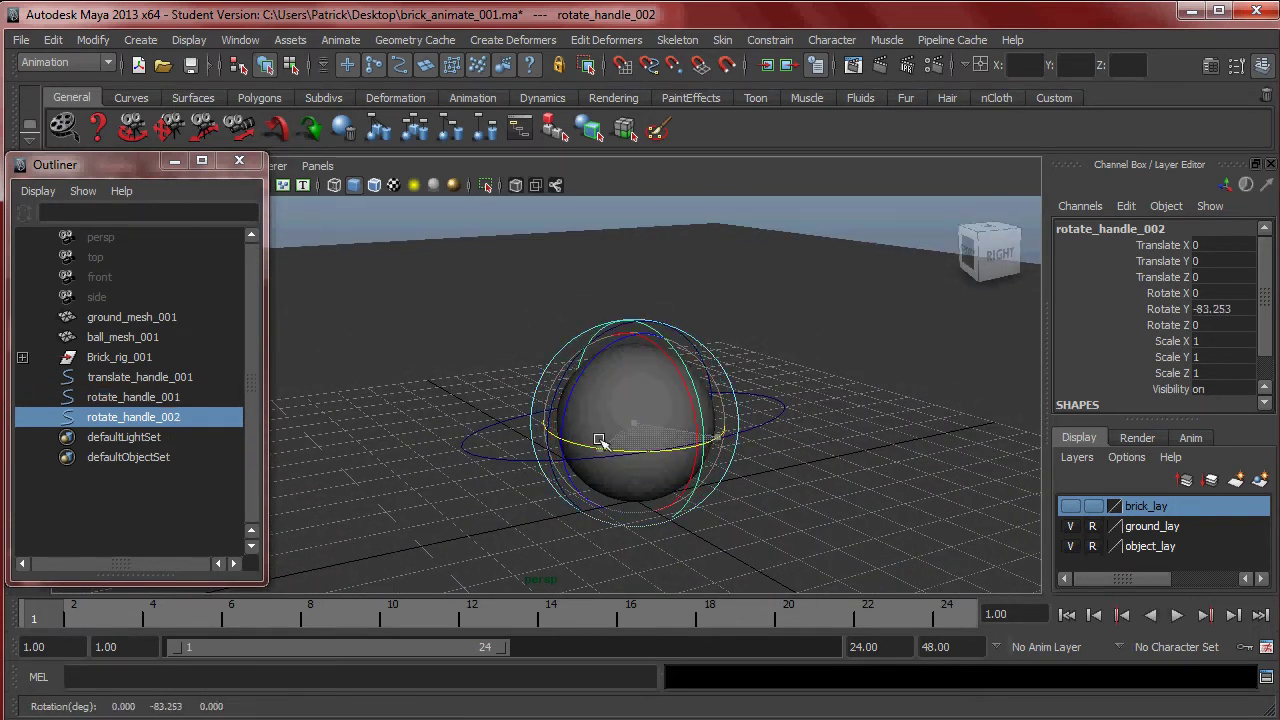
pyautogui.keyDown('alt'); pyautogui.moveTo(800, 380); pyautogui.dragTo(714, 423); pyautogui.keyUp('alt')
pyautogui.scroll(2, 714, 423)
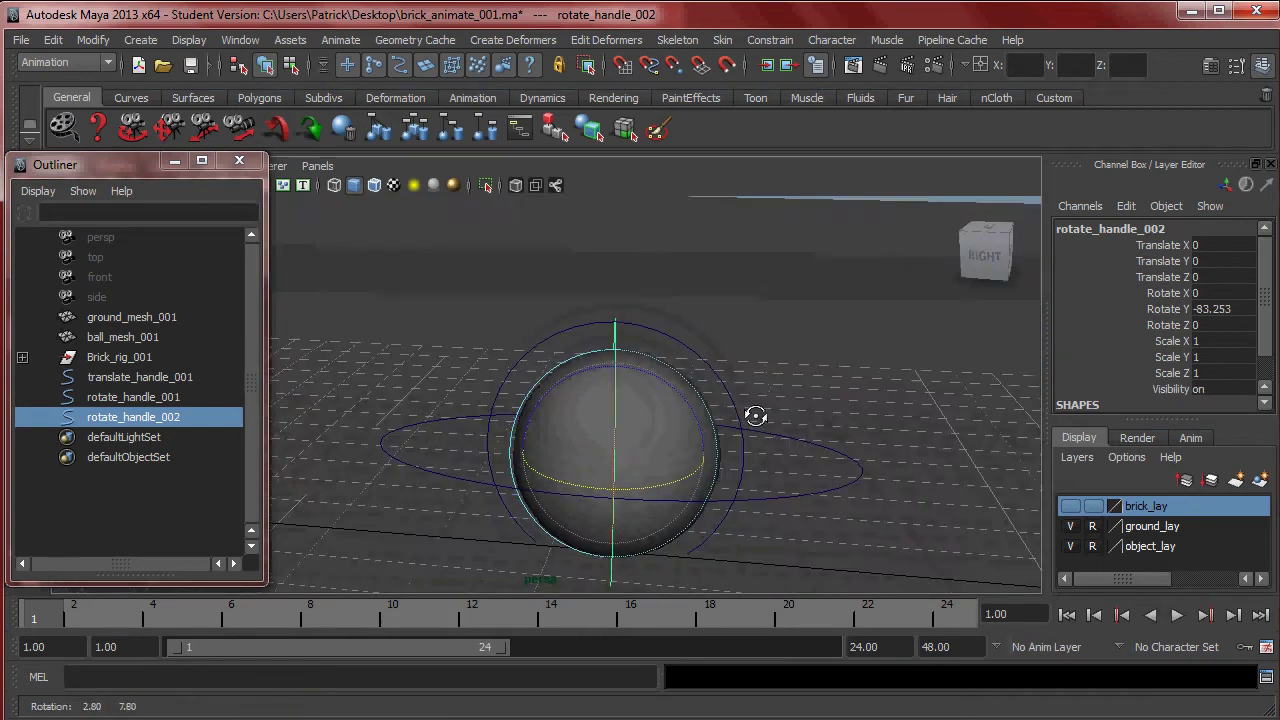
pyautogui.click(1237, 311)
pyautogui.write('90')
pyautogui.press('Return')
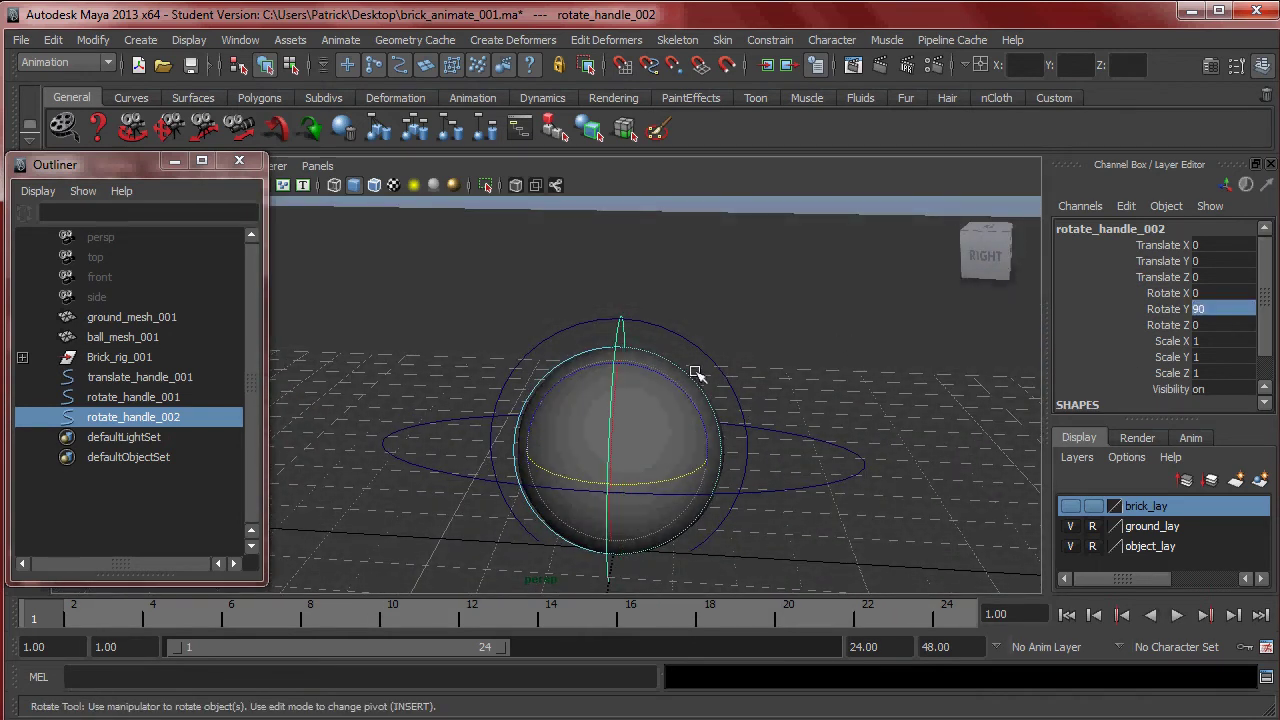
# Scale rotate_handle_002 to about 0.875 in Y and 0.571 in Z so it forms a smaller ring close around the ball
pyautogui.scroll(1, 706, 403)
pyautogui.keyDown('alt'); pyautogui.moveTo(706, 403); pyautogui.dragTo(674, 443); pyautogui.keyUp('alt')
pyautogui.press('r')
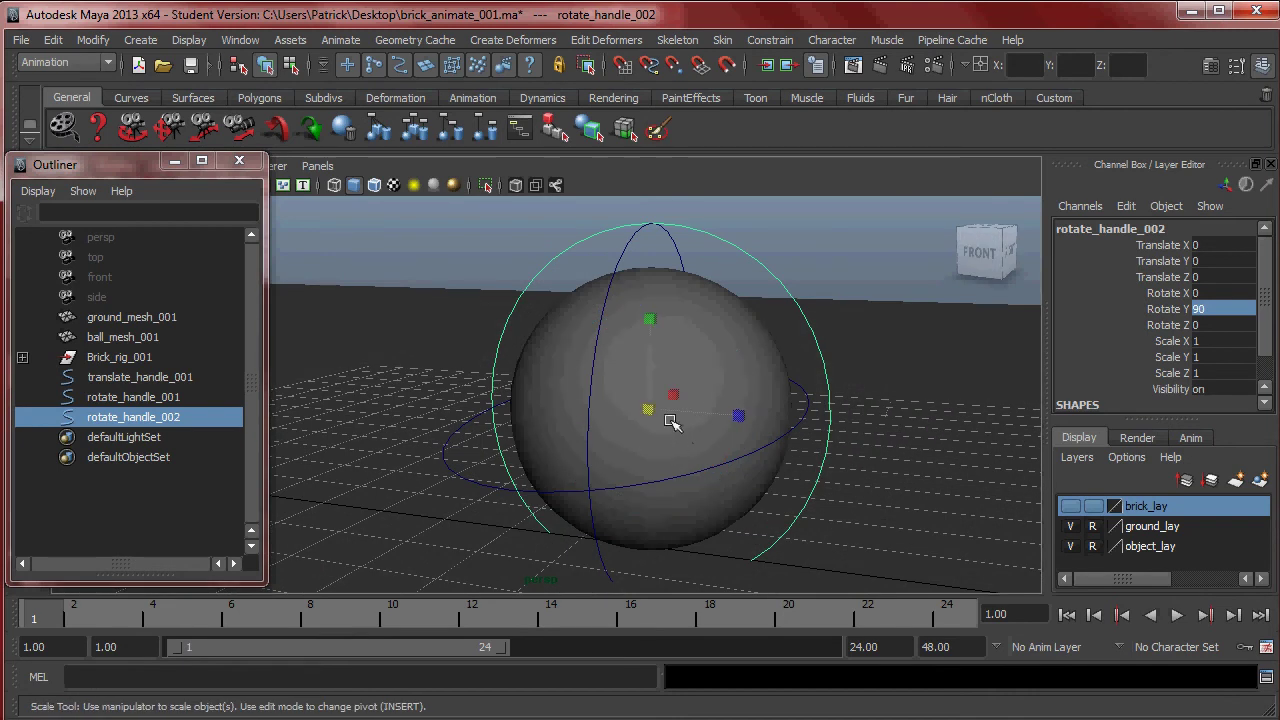
pyautogui.moveTo(740, 417); pyautogui.dragTo(680, 392)
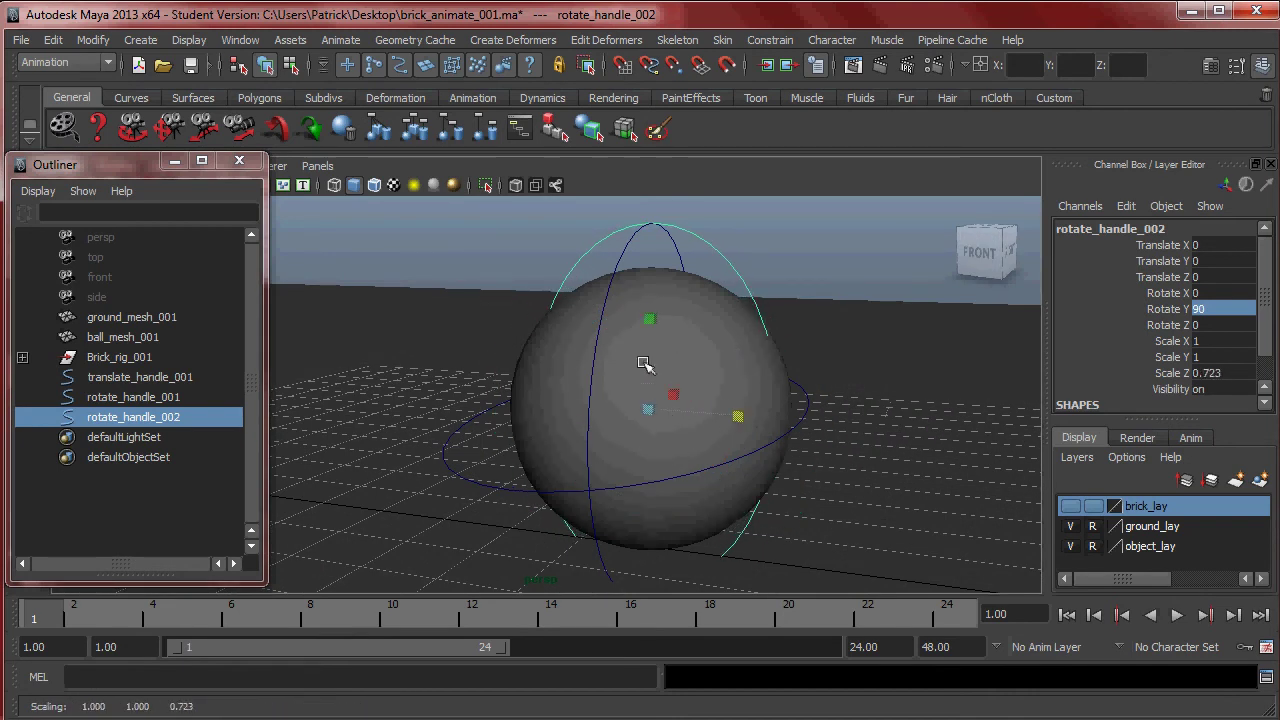
pyautogui.moveTo(650, 321)
pyautogui.mouseDown()
pyautogui.moveTo(654, 334)
pyautogui.moveTo(734, 299)
pyautogui.moveTo(674, 326)
pyautogui.moveTo(757, 360)
pyautogui.moveTo(738, 410)
pyautogui.moveTo(705, 409)
pyautogui.moveTo(720, 408)
pyautogui.moveTo(733, 357)
pyautogui.moveTo(640, 286)
pyautogui.moveTo(751, 297)
pyautogui.moveTo(660, 307)
pyautogui.mouseUp()
# Scale rotate_handle_001 uniformly to about 1.222 and freeze its transformations
pyautogui.click(792, 265)
pyautogui.moveTo(666, 429); pyautogui.dragTo(766, 371)
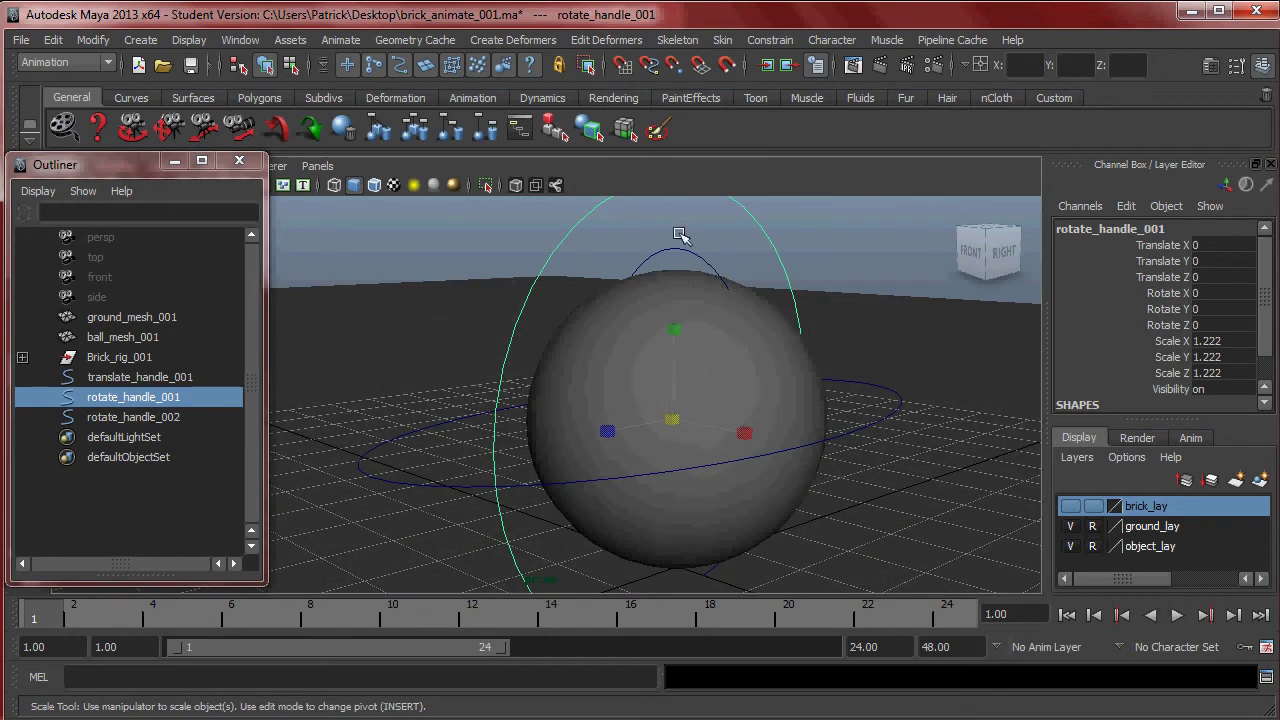
pyautogui.click(714, 272)
pyautogui.keyDown('alt'); pyautogui.moveTo(726, 280); pyautogui.dragTo(756, 268); pyautogui.keyUp('alt')
pyautogui.click(787, 300)
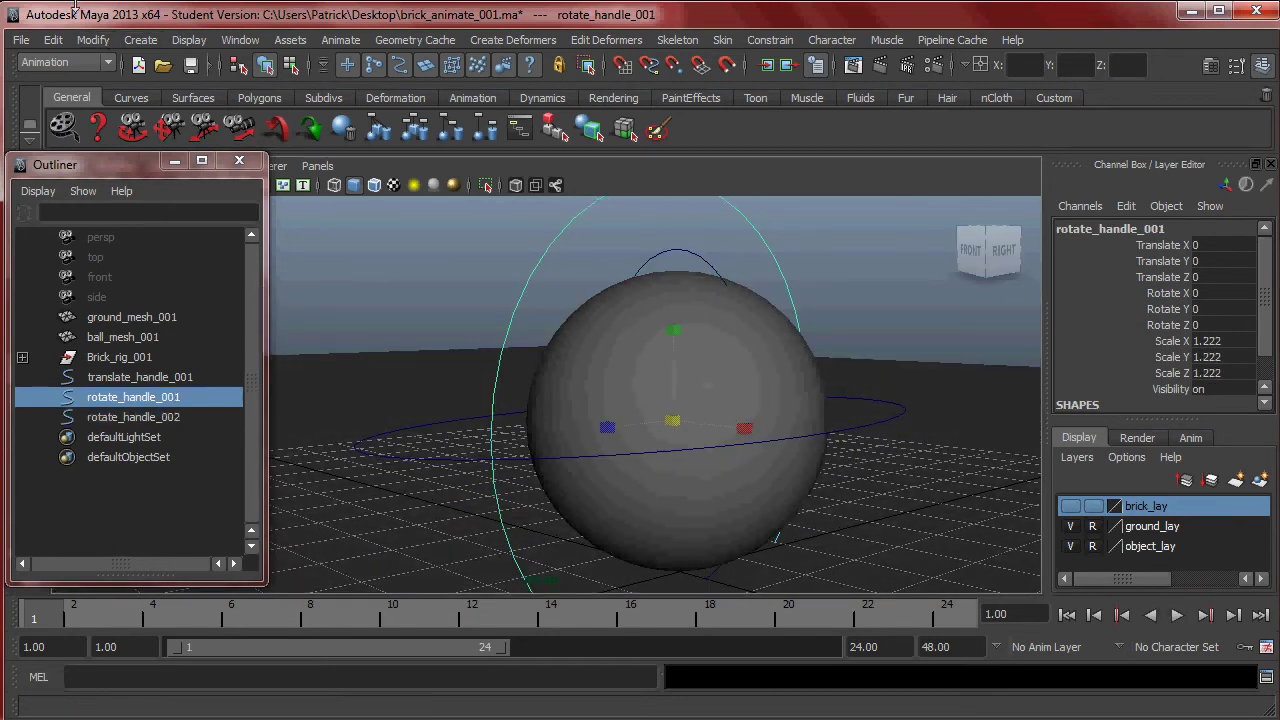
pyautogui.click(92, 40)
pyautogui.click(150, 107)
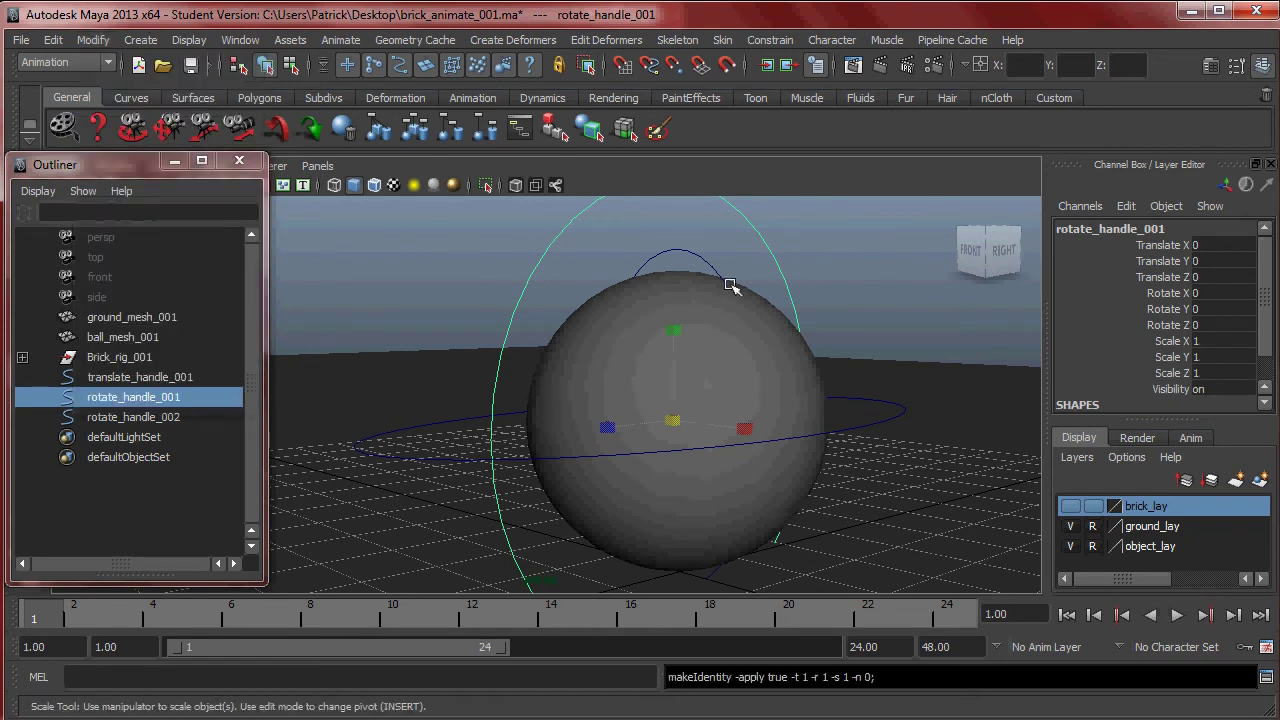
# Rename rotate_handle_002 to scale_handle_001 and freeze its transformations
pyautogui.click(697, 261)
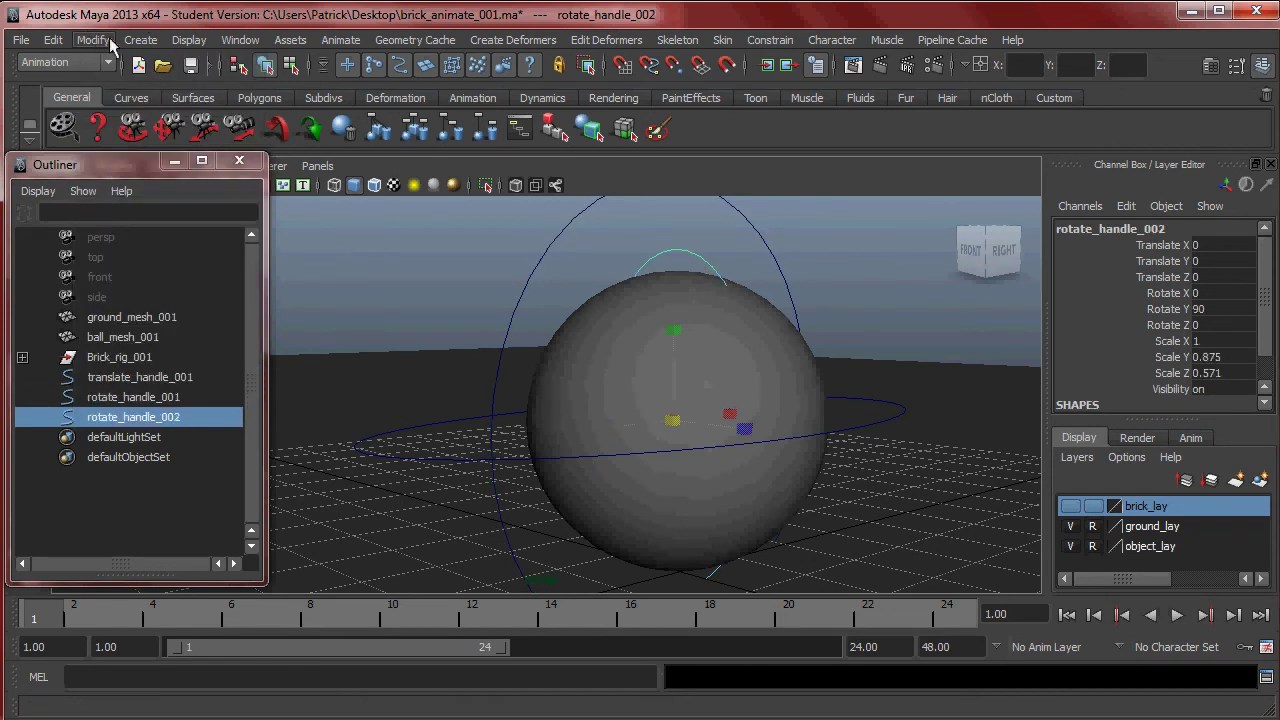
pyautogui.doubleClick(130, 415)
pyautogui.write('scale_handle_001')
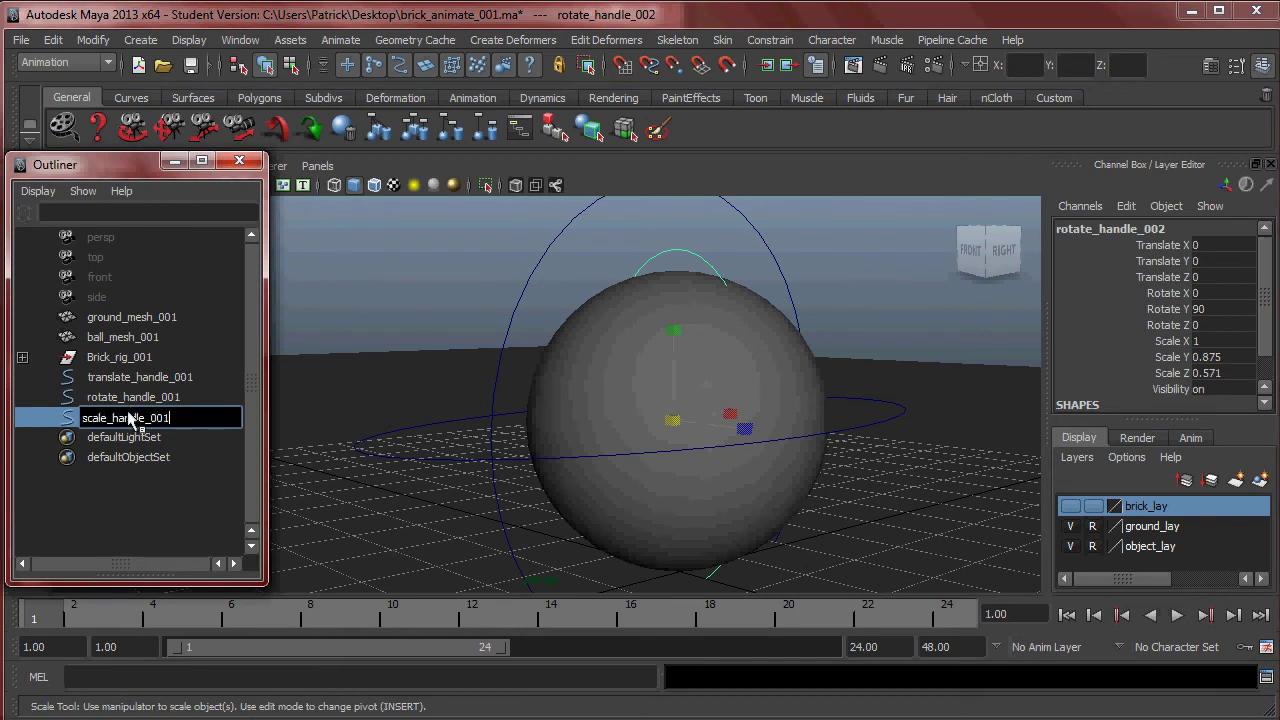
pyautogui.press('Return')
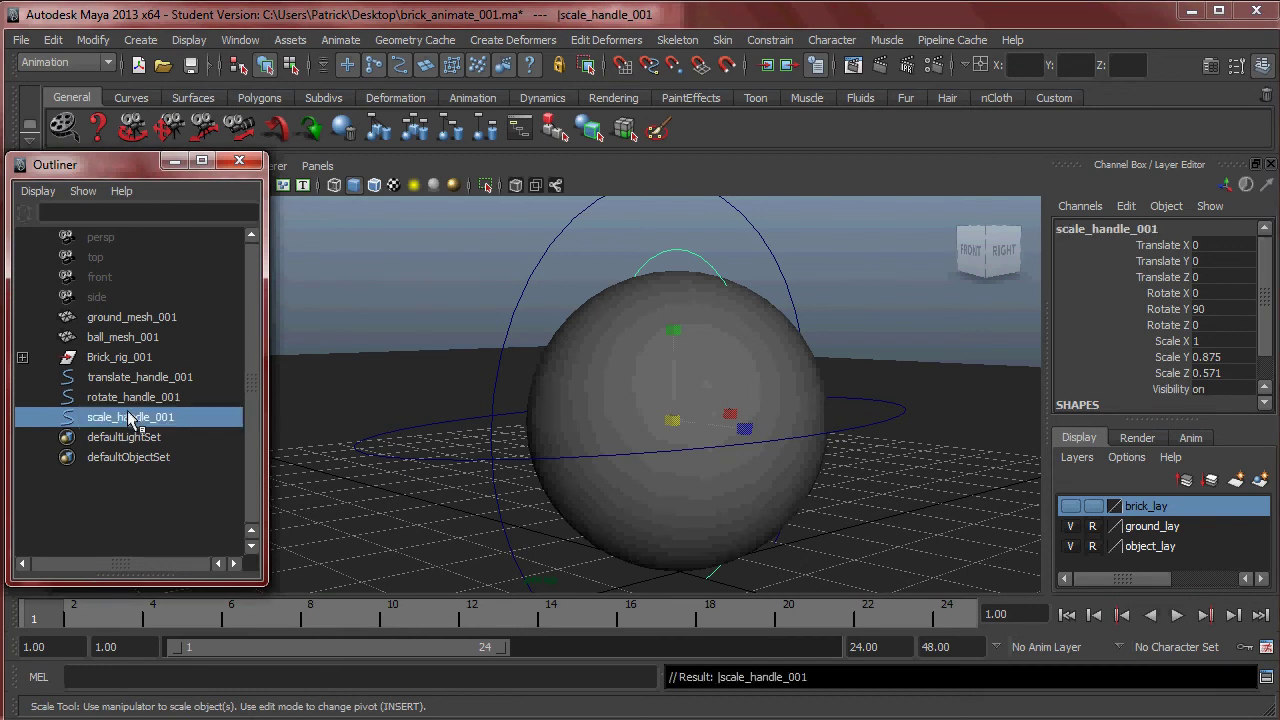
pyautogui.click(92, 40)
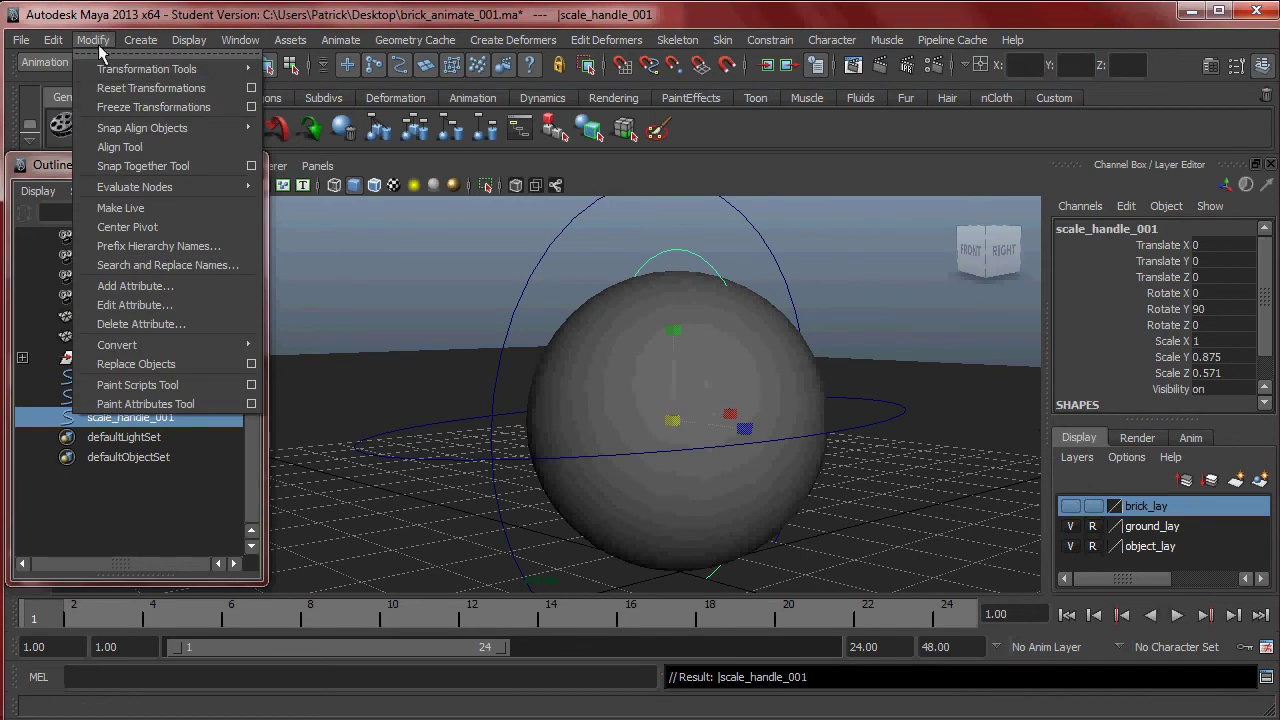
pyautogui.click(153, 107)
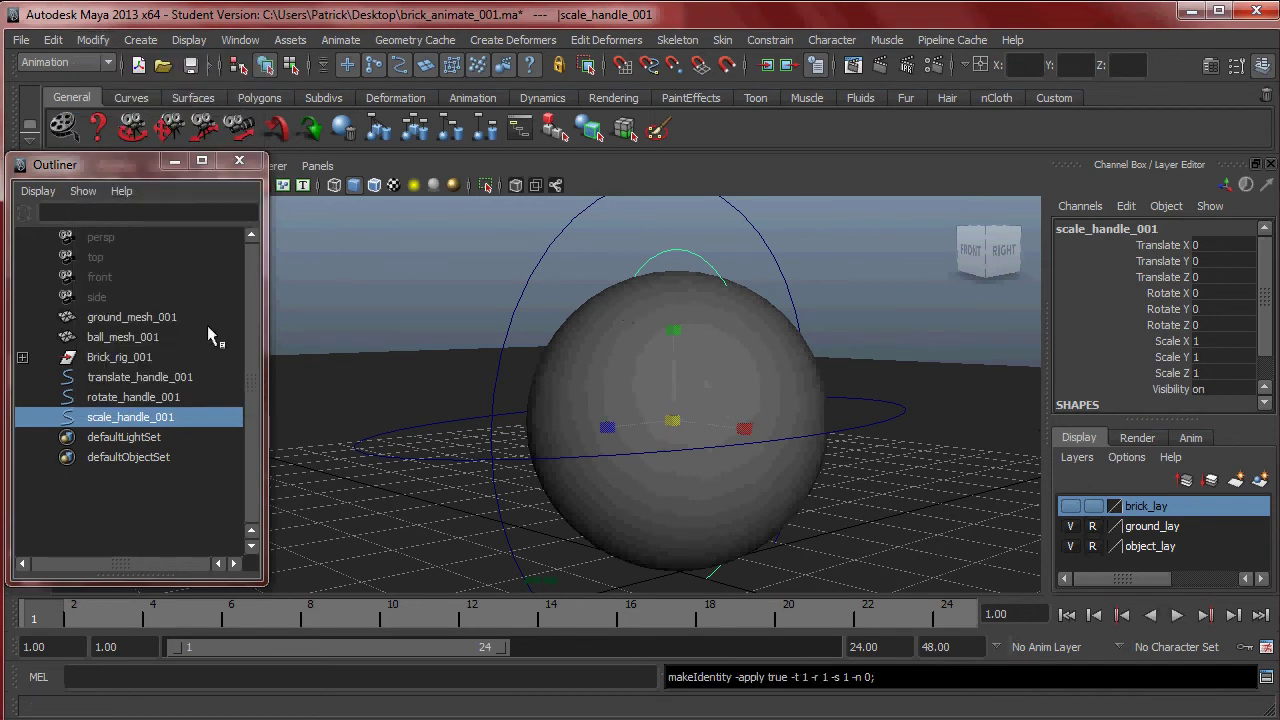
# Parent ball_mesh_001 under scale_handle_001 and check the nesting in the Outliner
pyautogui.click(136, 340)
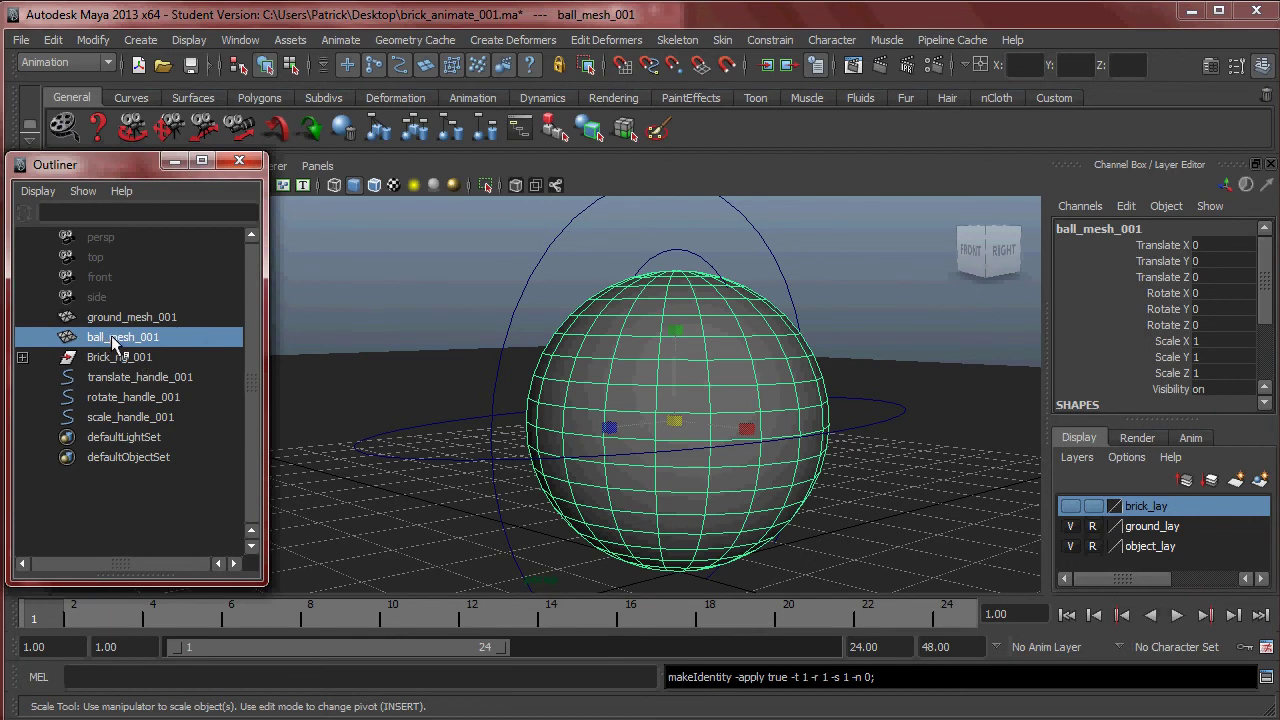
pyautogui.moveTo(110, 338); pyautogui.dragTo(130, 413, button='middle')
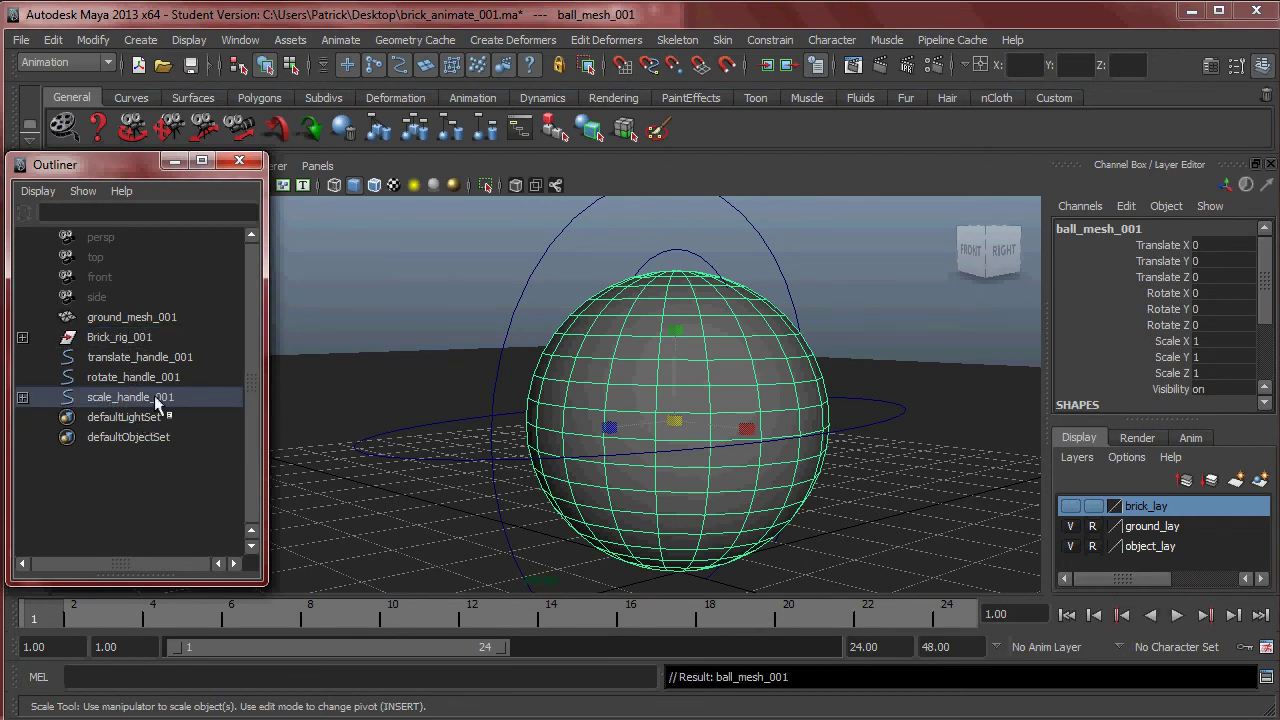
pyautogui.click(22, 397)
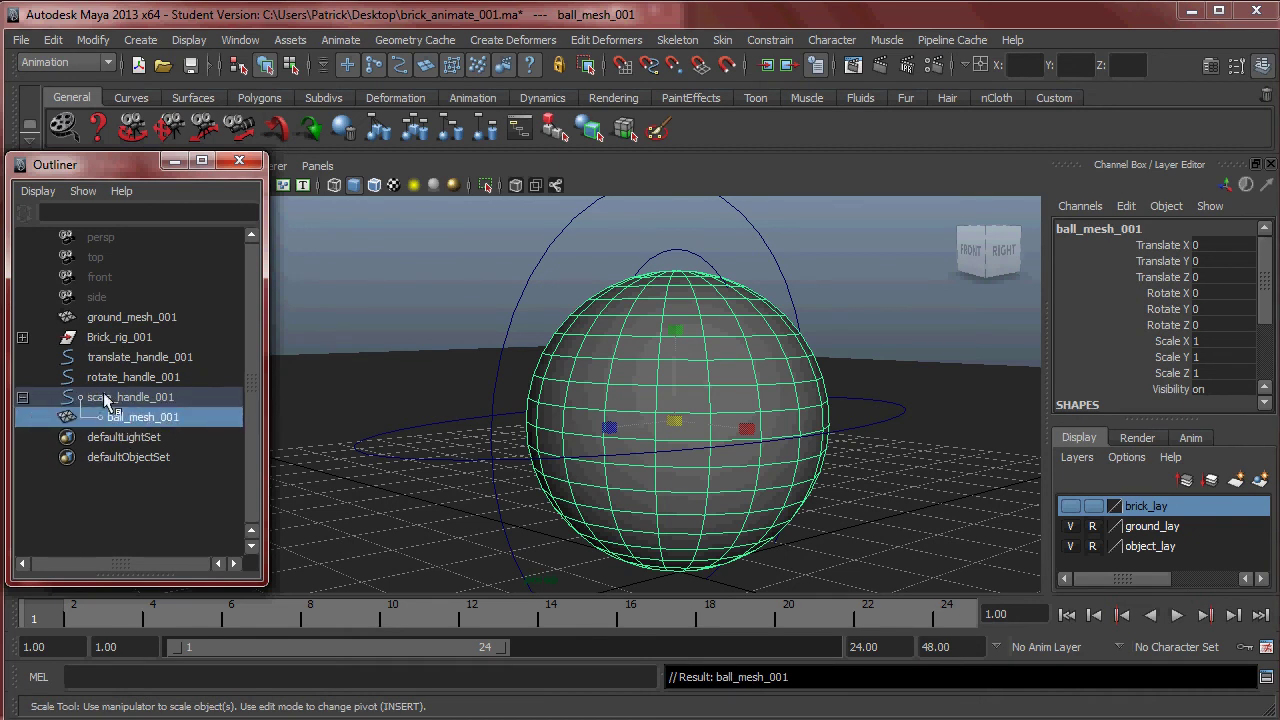
pyautogui.click(24, 398)
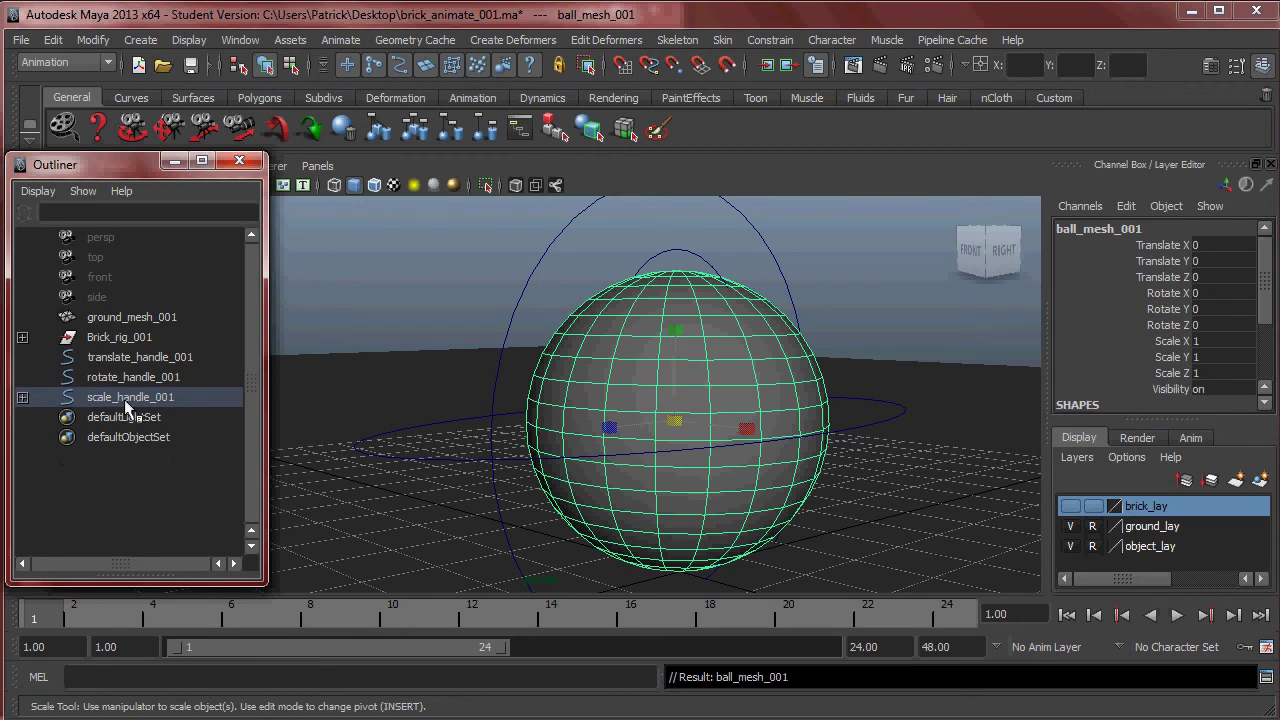
pyautogui.click(22, 397)
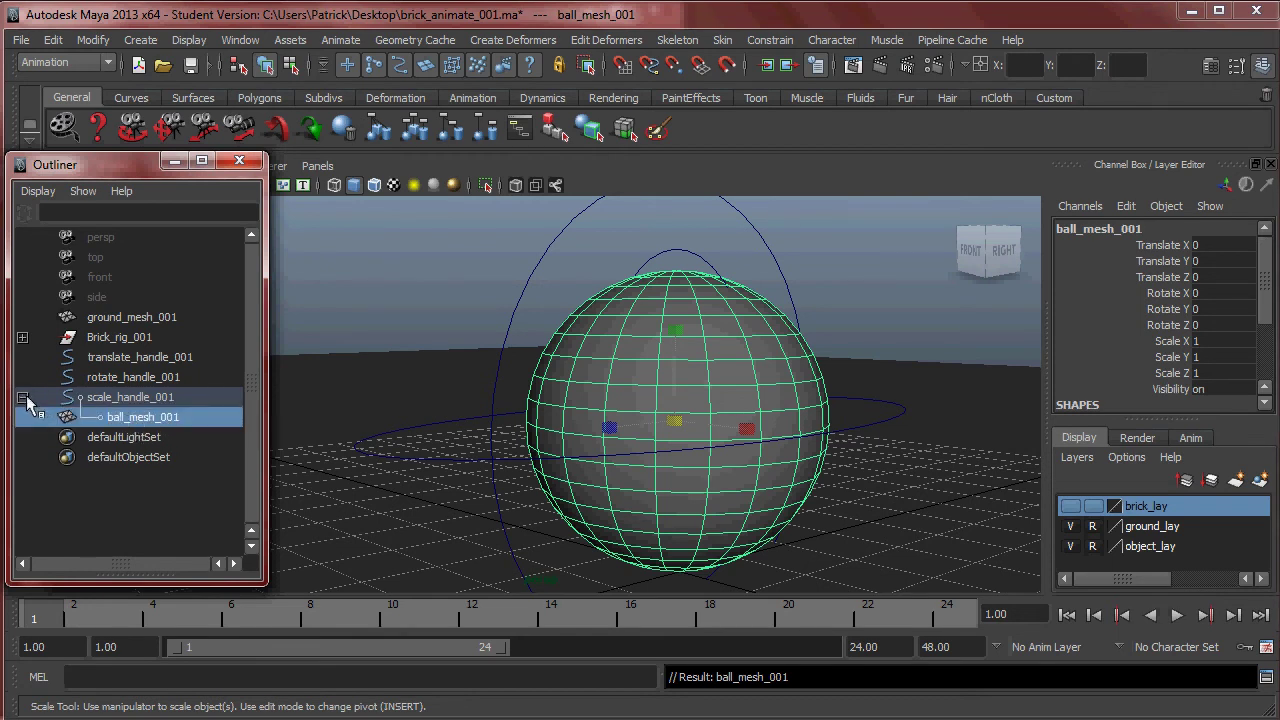
pyautogui.click(22, 397)
# Parent scale_handle_001 under rotate_handle_001 and rotate_handle_001 under translate_handle_001, and expand the hierarchy down to the ball mesh
pyautogui.moveTo(127, 405); pyautogui.dragTo(127, 362, button='middle')
pyautogui.click(128, 375)
pyautogui.click(22, 357)
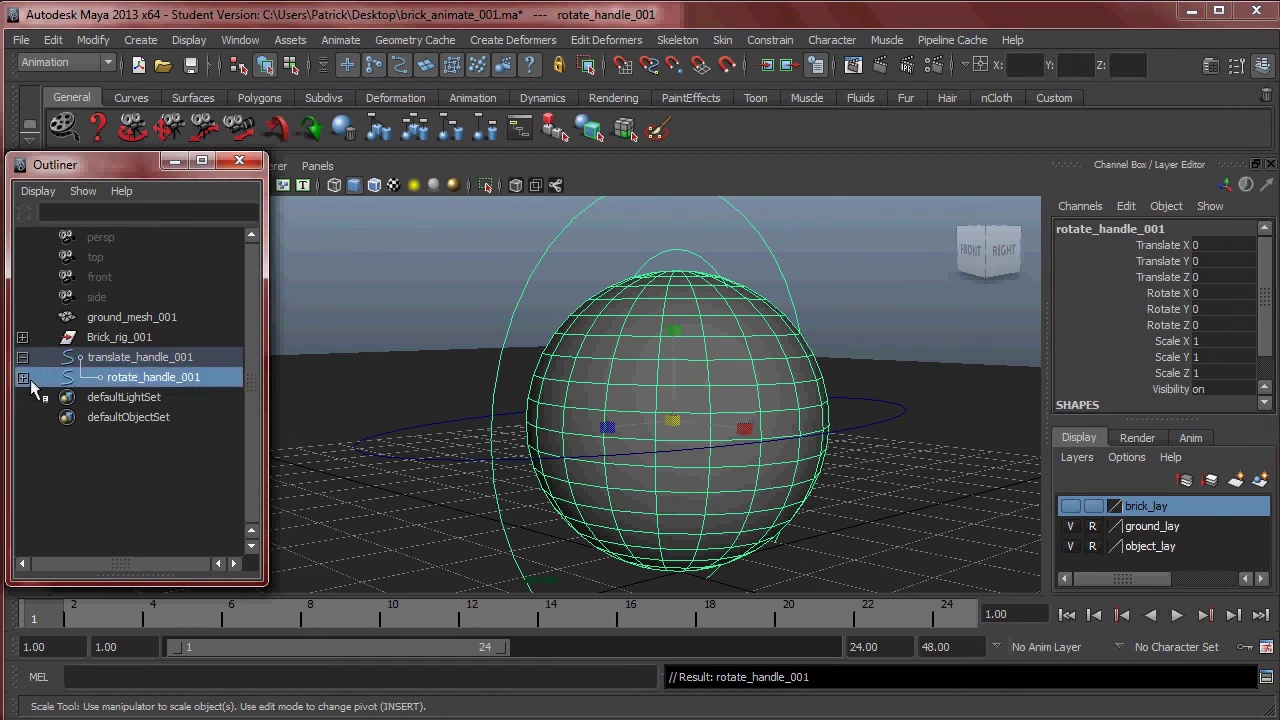
pyautogui.click(22, 377)
pyautogui.click(22, 397)
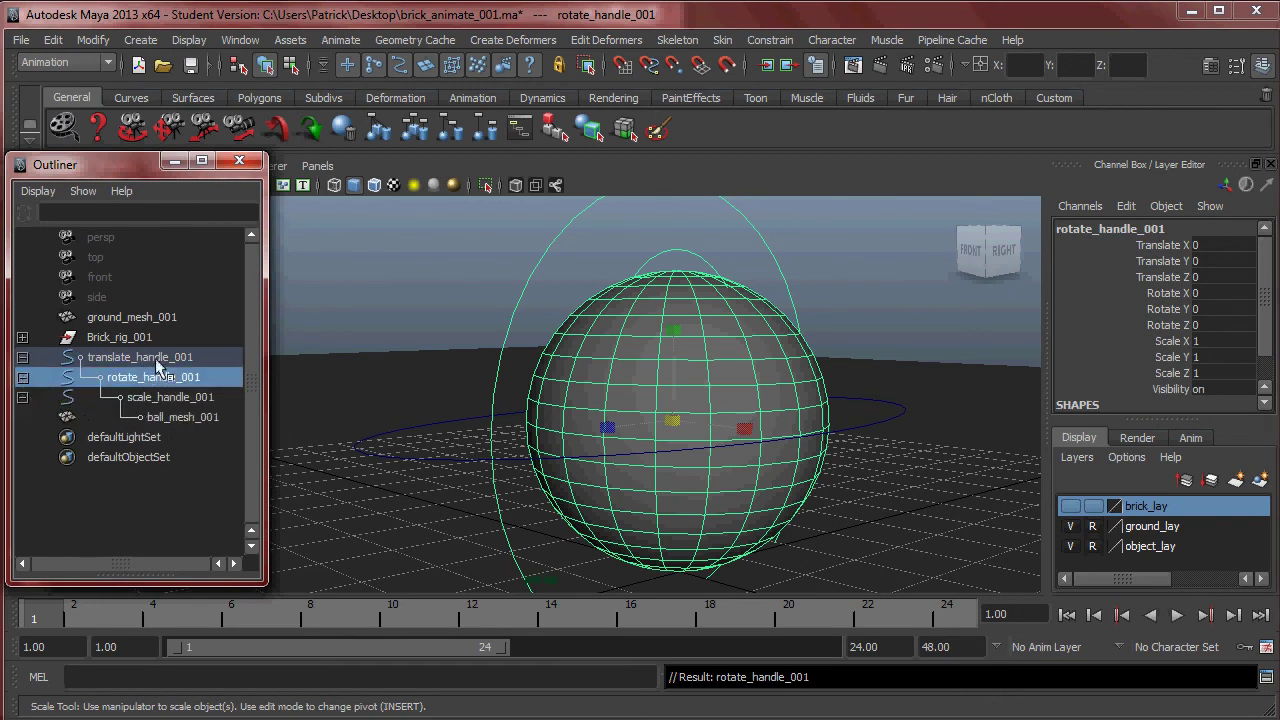
# Walk the selection through the handles and ball_mesh_001 to examine the parenting order, and collapse translate_handle_001
pyautogui.press('Up')
pyautogui.press('Down')
pyautogui.press('Down')
pyautogui.press('Down')
pyautogui.press('Up')
pyautogui.press('Up')
pyautogui.press('Up')
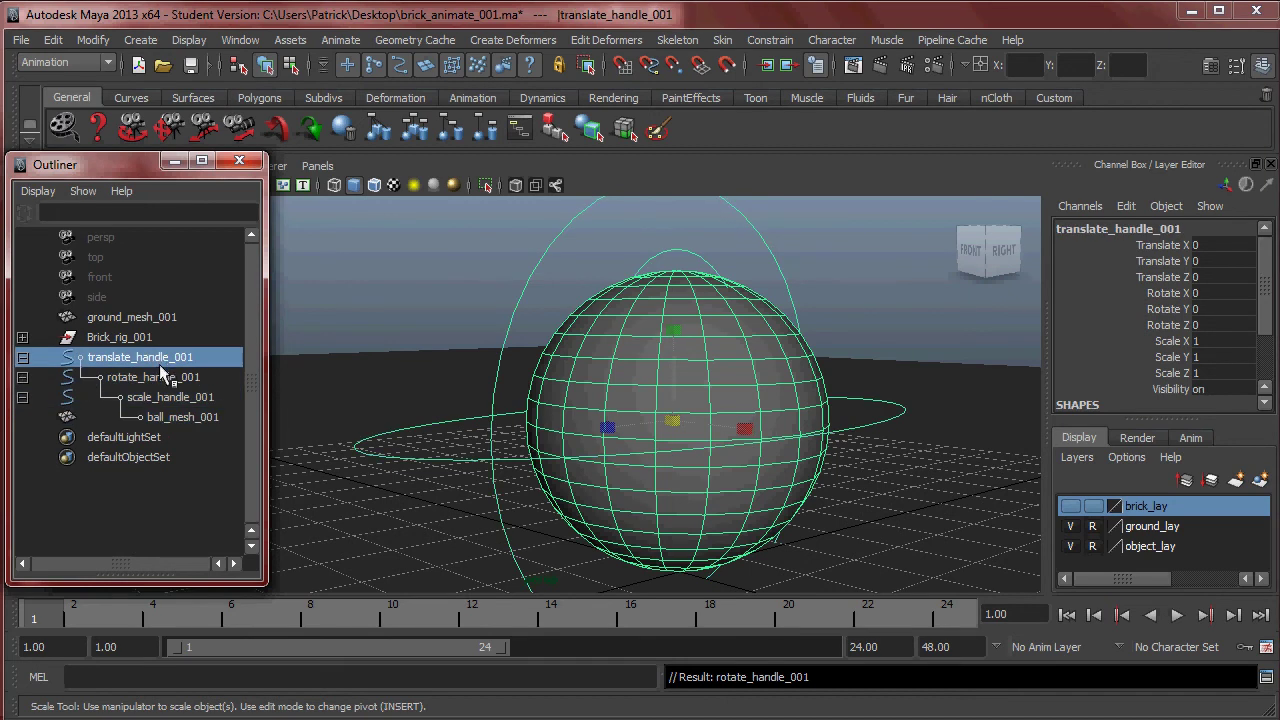
pyautogui.click(22, 357)
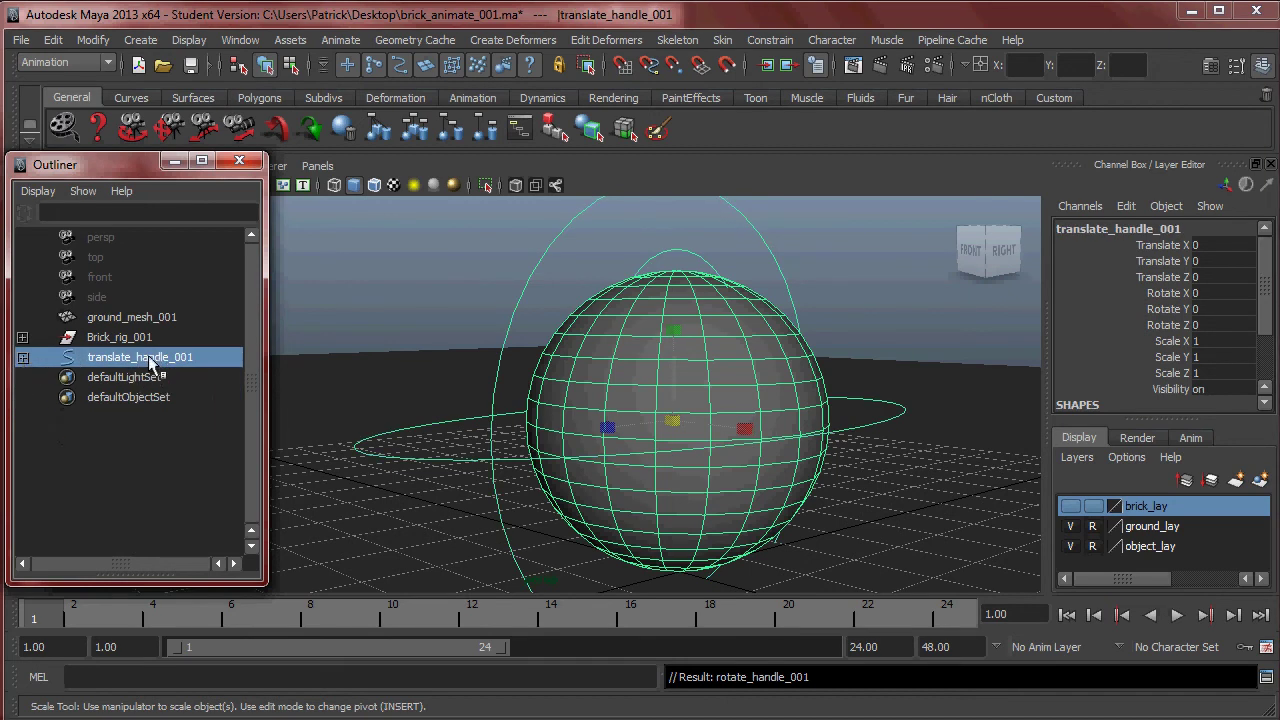
pyautogui.click(22, 357)
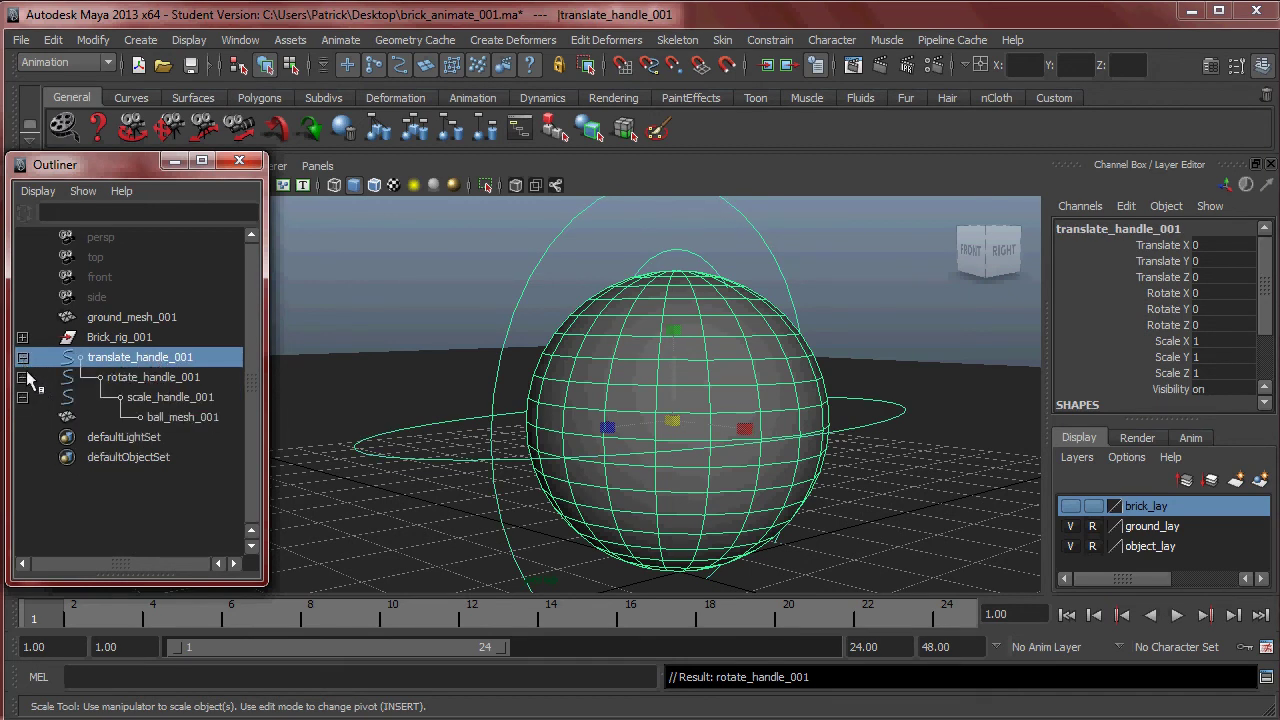
pyautogui.click(22, 357)
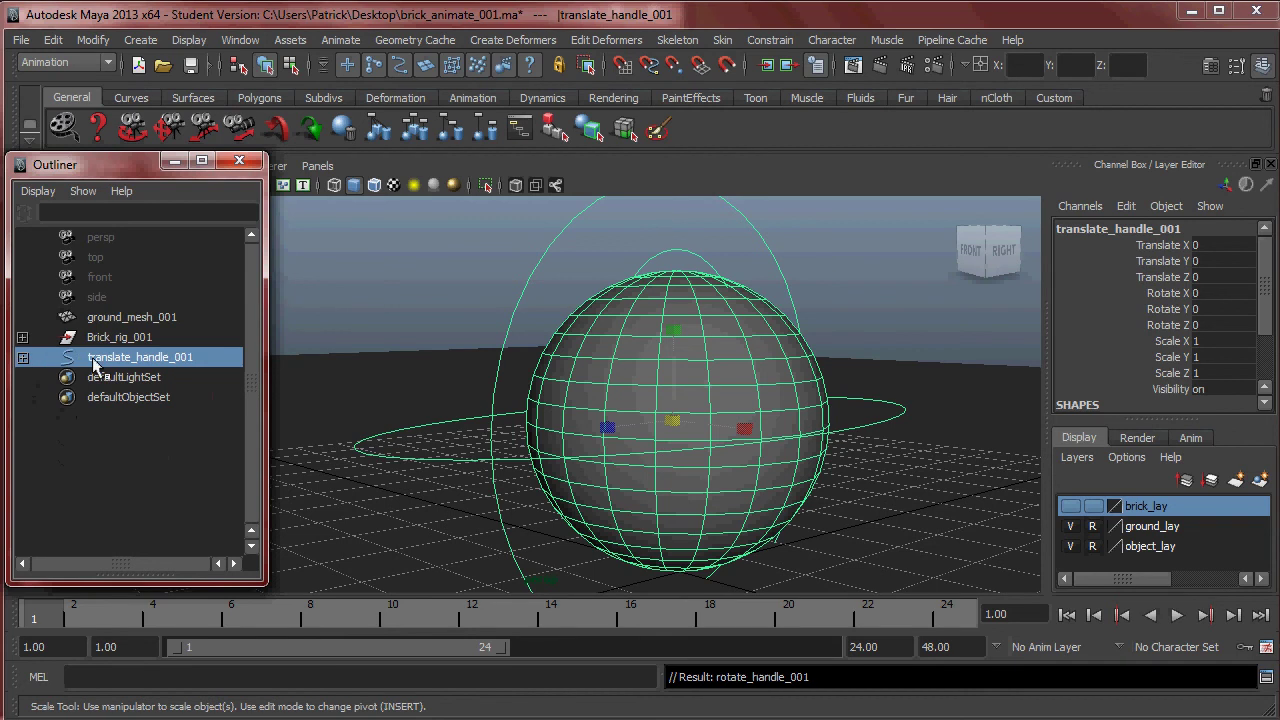
# Group translate_handle_001 with its whole hierarchy and rename the group Ball_rig_001
pyautogui.click(52, 40)
pyautogui.click(108, 540)
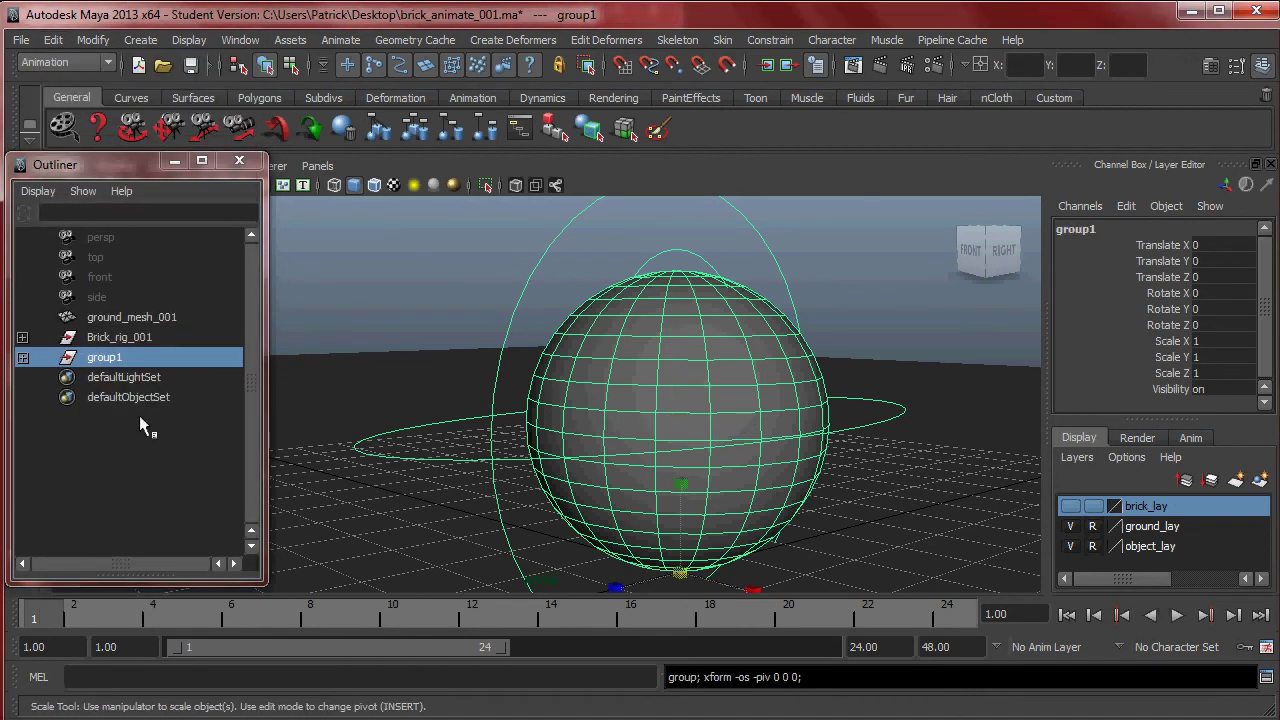
pyautogui.doubleClick(105, 358)
pyautogui.write('Ba')
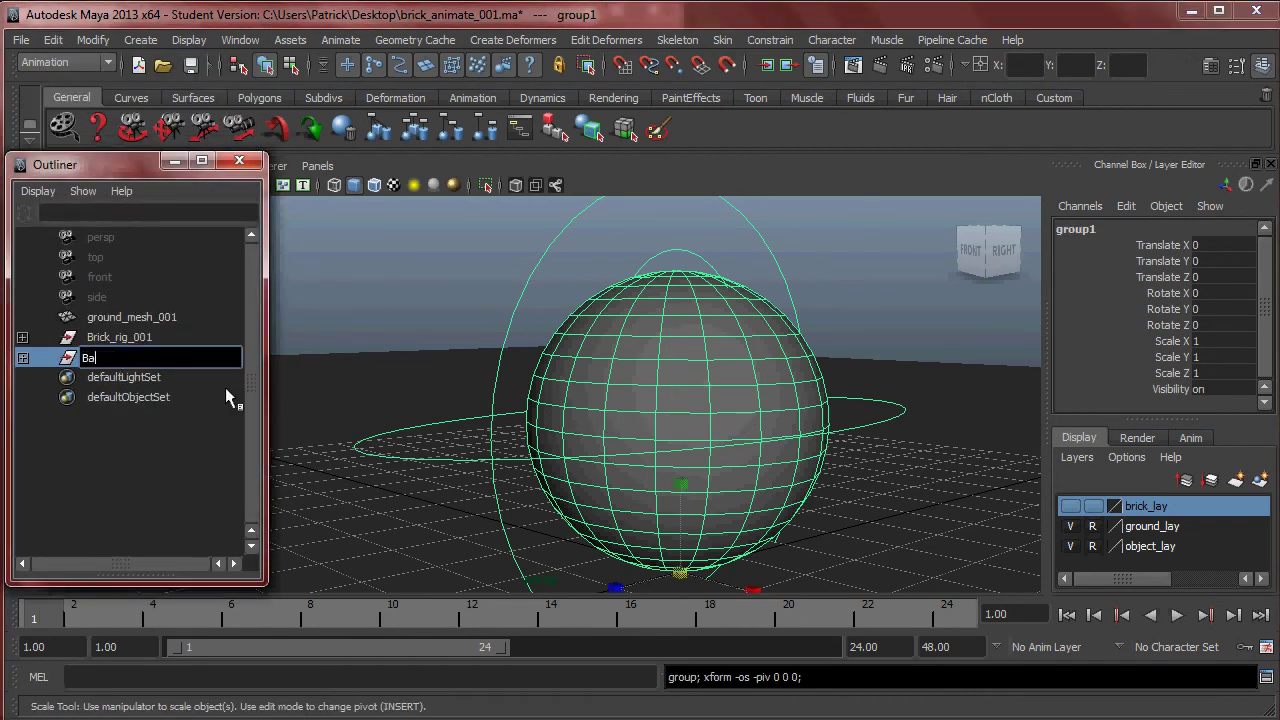
pyautogui.write('ll_rig_001')
pyautogui.press('Return')
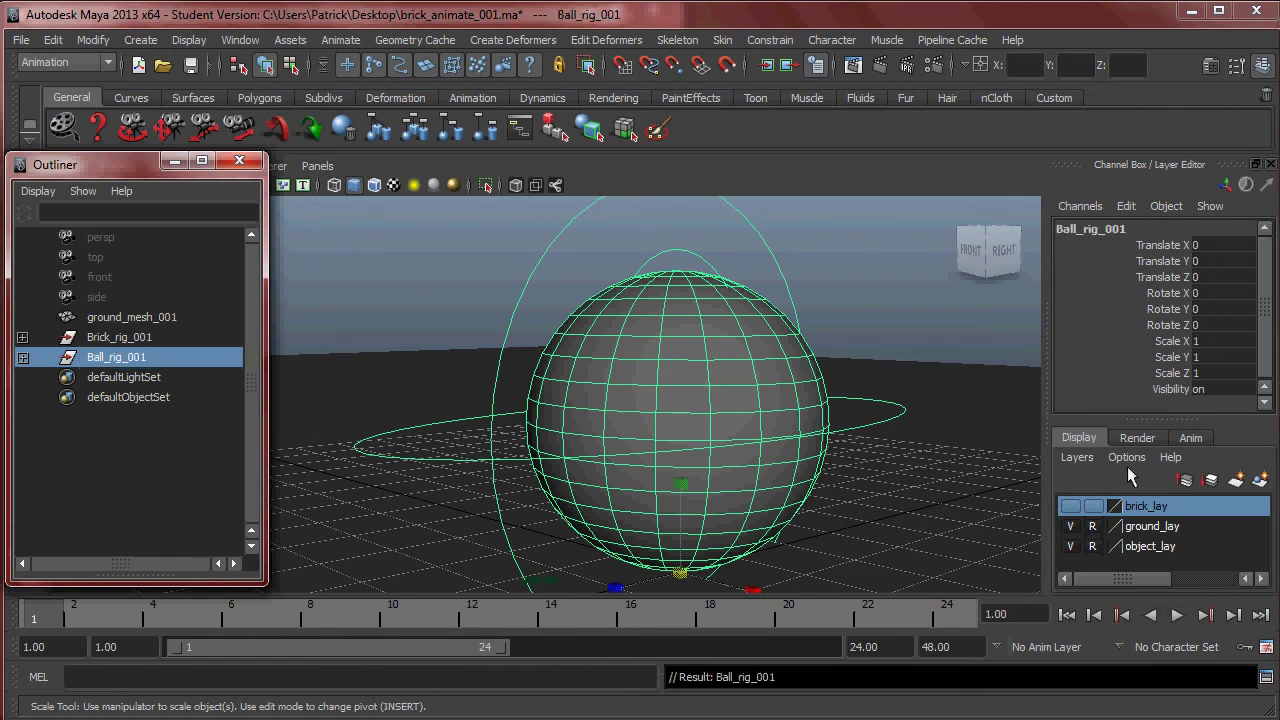
# Create a new display layer and name it ball_lay
pyautogui.click(123, 342)
pyautogui.click(1080, 458)
pyautogui.click(1105, 481)
pyautogui.doubleClick(1145, 507)
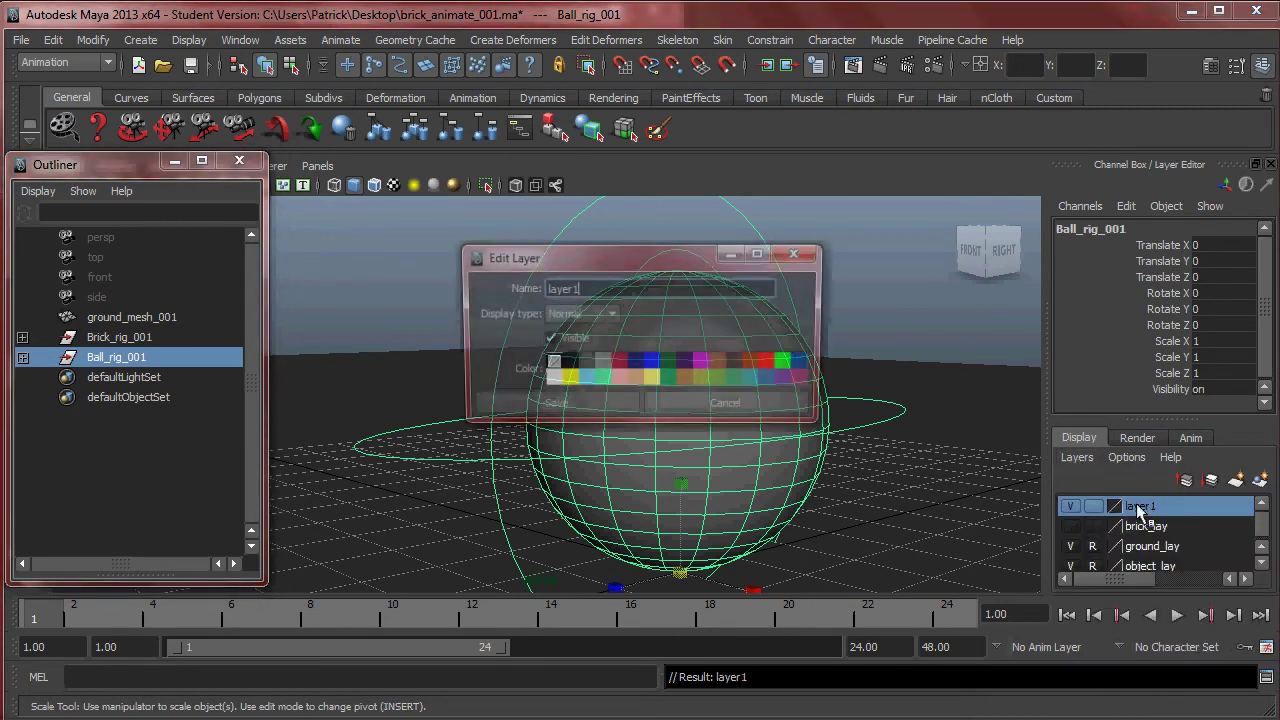
pyautogui.click(592, 289)
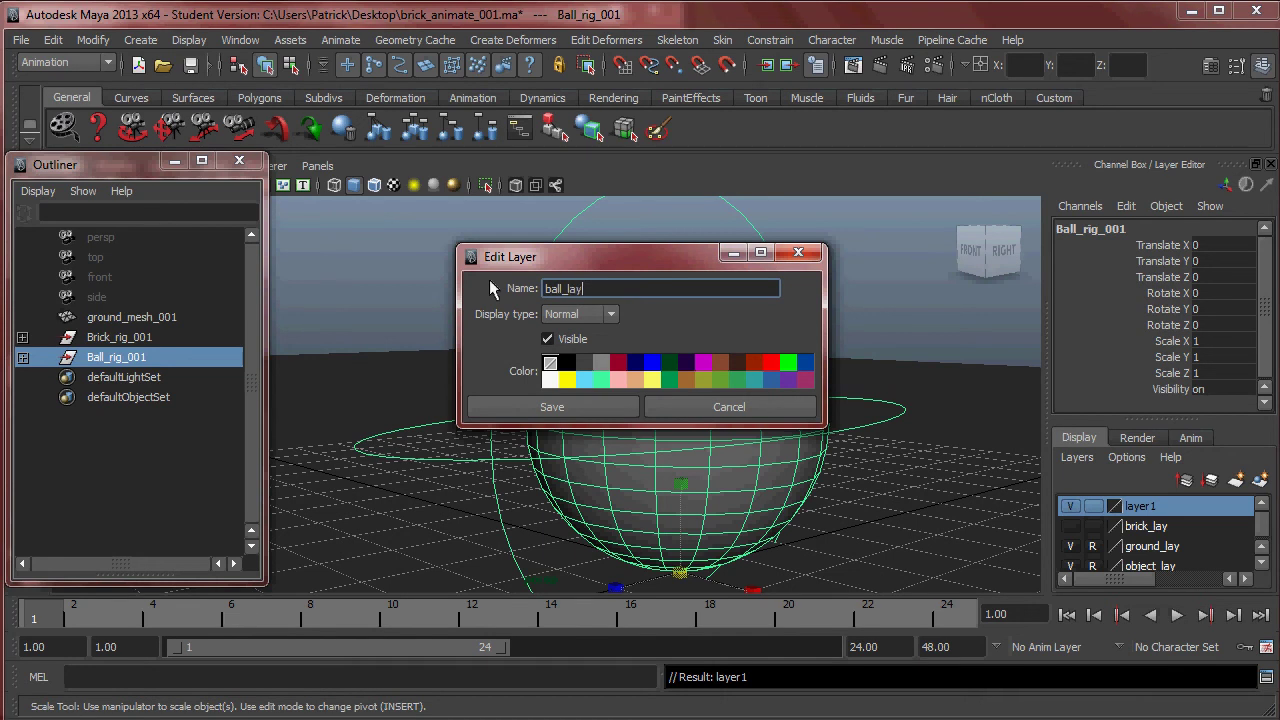
pyautogui.click(610, 411)
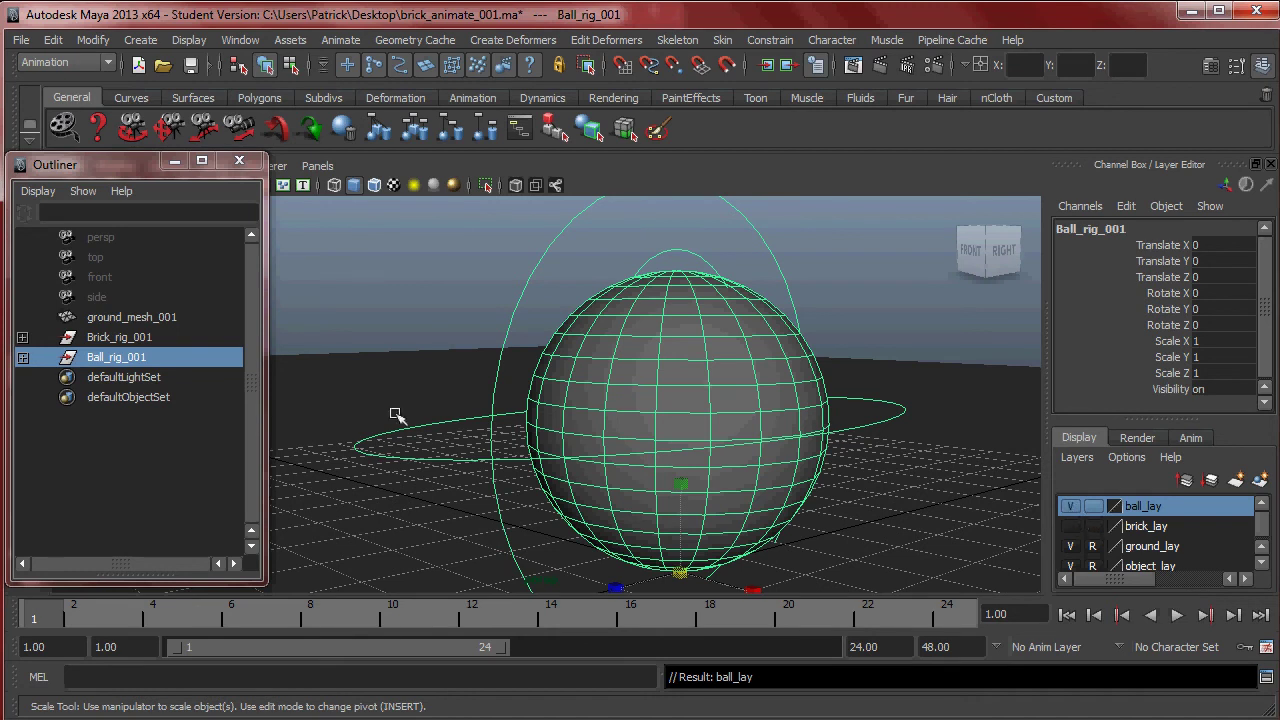
# Add Ball_rig_001 to the ball_lay layer, toggle the layer's visibility to check its contents, and hide it
pyautogui.moveTo(1143, 524); pyautogui.dragTo(1148, 537, button='right')
pyautogui.click(1070, 506)
pyautogui.click(1070, 506)
pyautogui.click(1070, 506)
pyautogui.click(1070, 506)
pyautogui.click(1070, 506)
pyautogui.click(1074, 507)
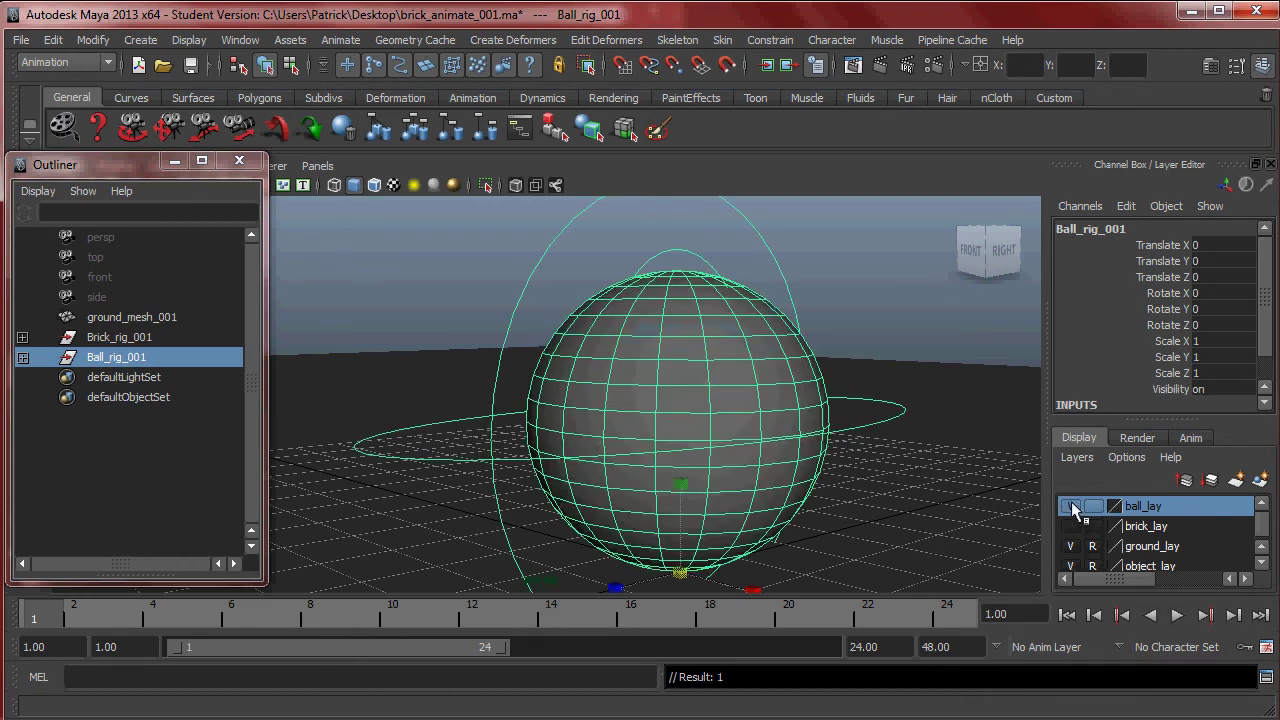
pyautogui.click(1074, 507)
# Create a polygon cube in the top view, drawn as a narrow rectangle just below the grid origin along the Z axis
pyautogui.moveTo(704, 403)
pyautogui.keyDown('alt'); pyautogui.mouseDown()
pyautogui.moveTo(537, 363)
pyautogui.moveTo(789, 443)
pyautogui.moveTo(754, 400)
pyautogui.moveTo(560, 405)
pyautogui.moveTo(710, 410)
pyautogui.mouseUp(); pyautogui.keyUp('alt')
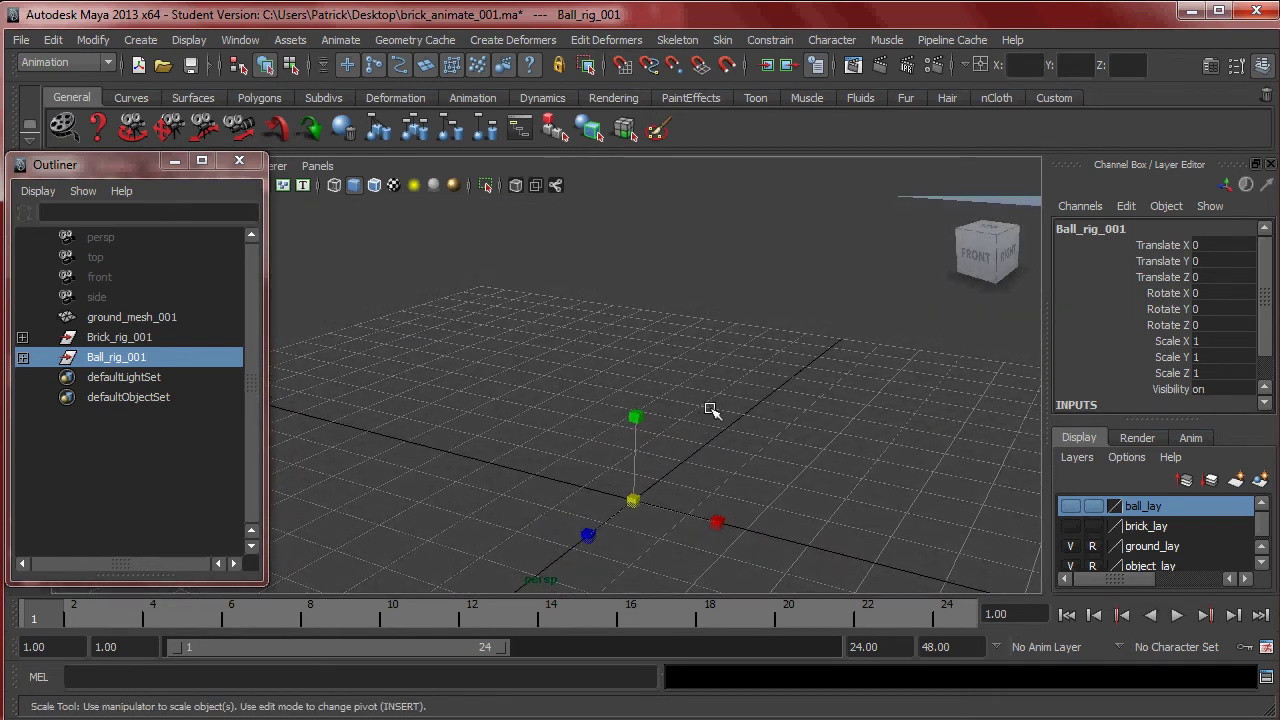
pyautogui.click(140, 40)
pyautogui.click(151, 49)
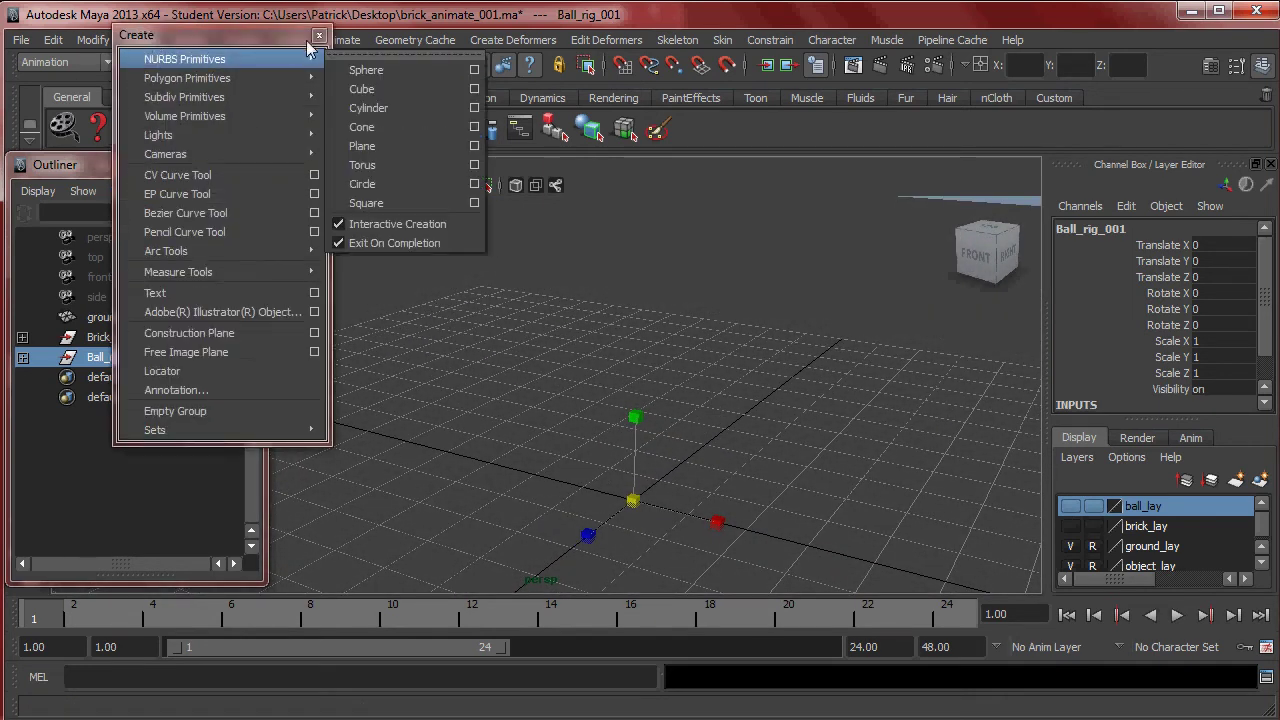
pyautogui.click(319, 36)
pyautogui.click(140, 40)
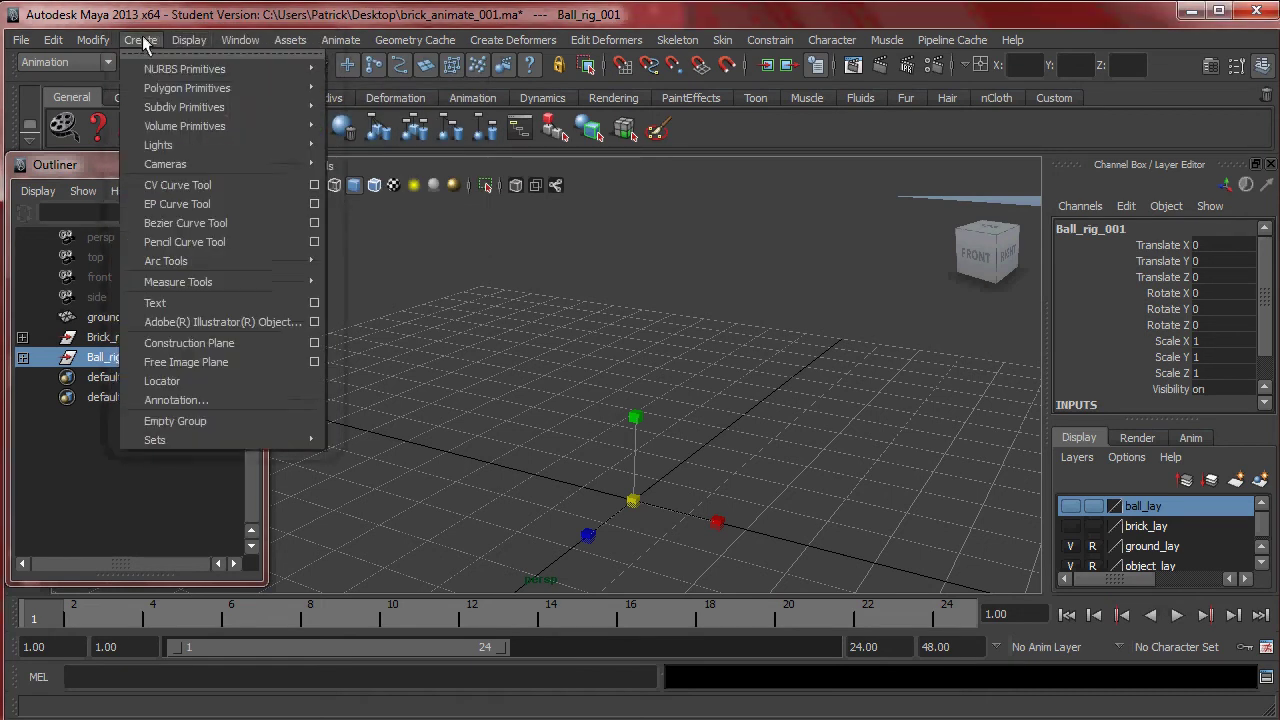
pyautogui.moveTo(206, 89)
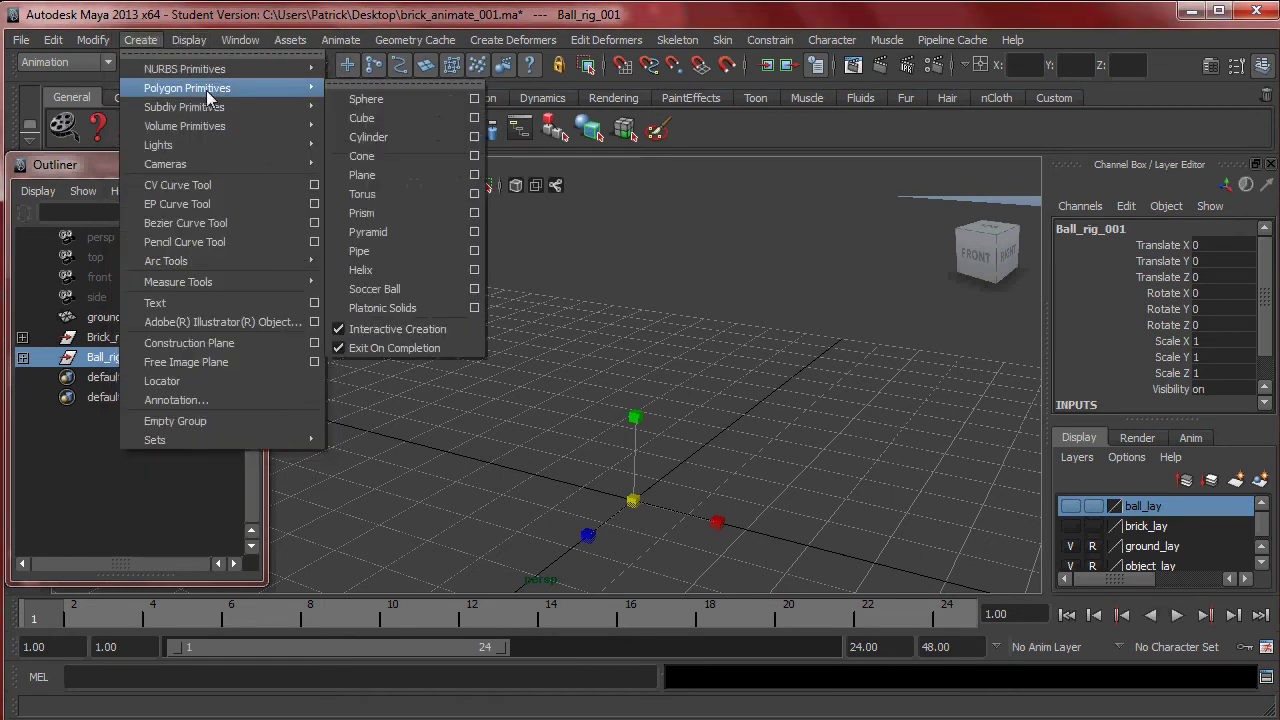
pyautogui.click(396, 117)
pyautogui.keyDown('alt'); pyautogui.moveTo(686, 429); pyautogui.dragTo(717, 446); pyautogui.keyUp('alt')
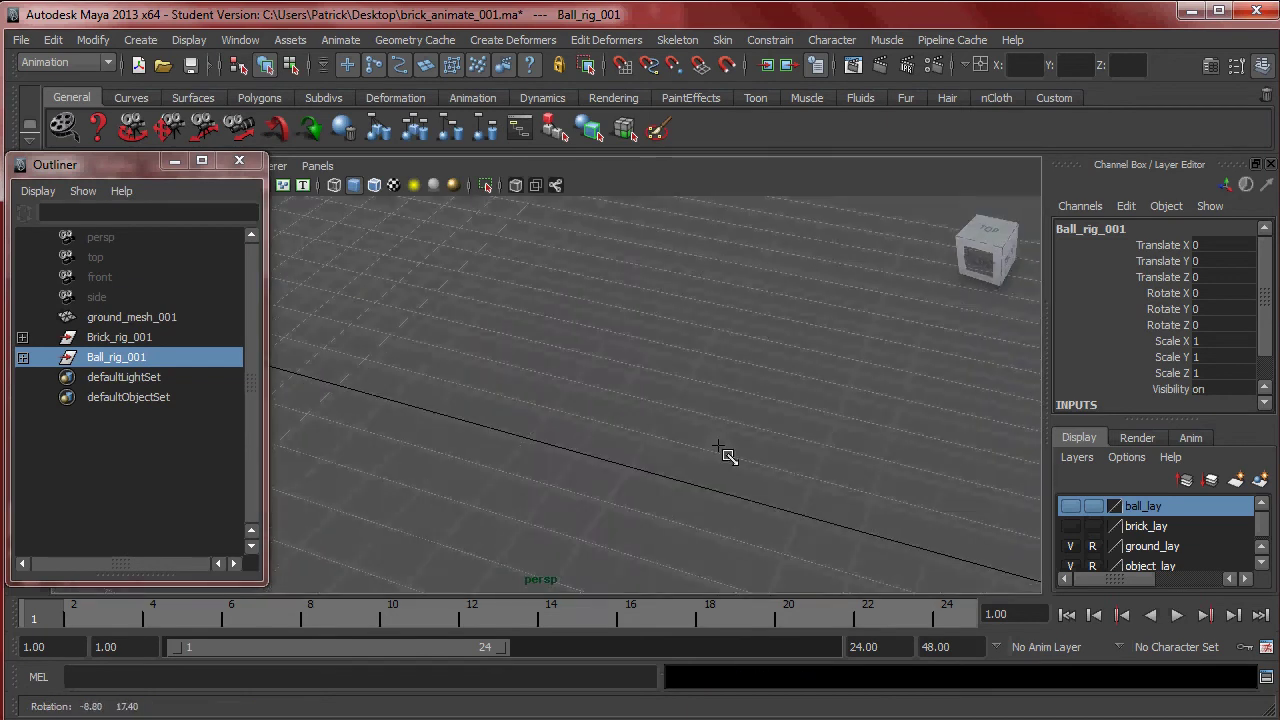
pyautogui.press('space')
pyautogui.press('space')
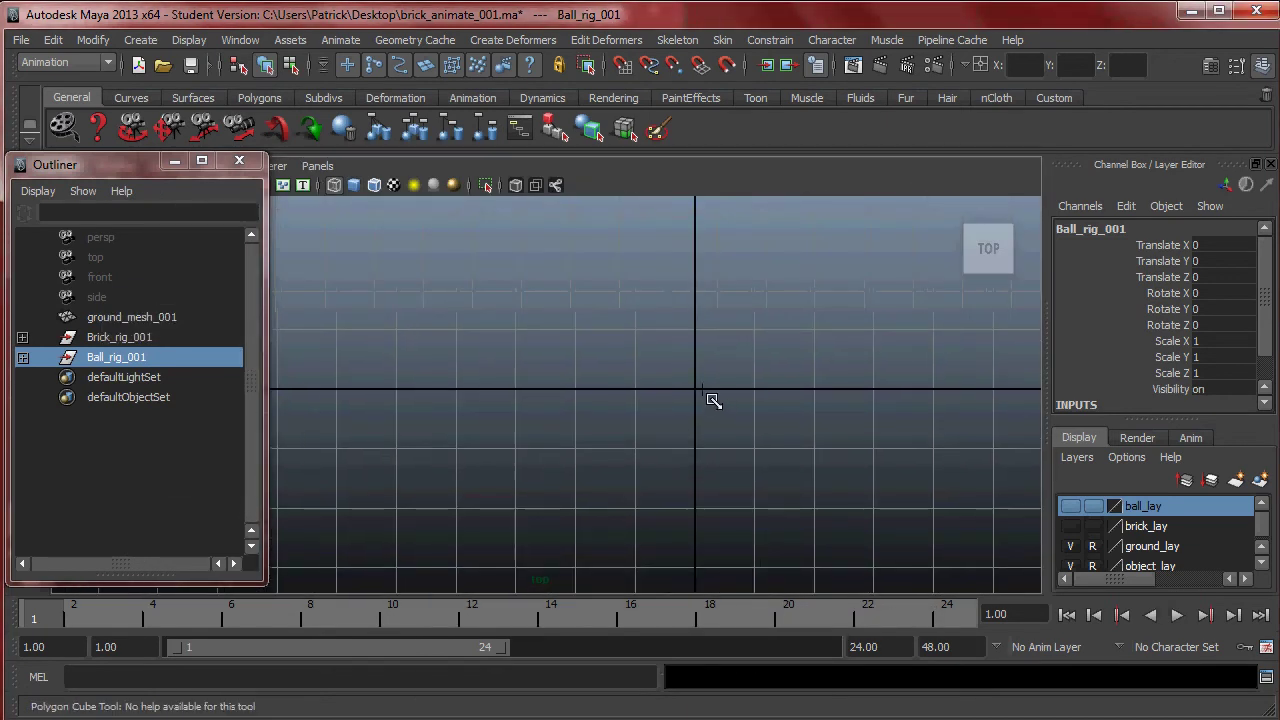
pyautogui.moveTo(701, 395); pyautogui.dragTo(719, 416)
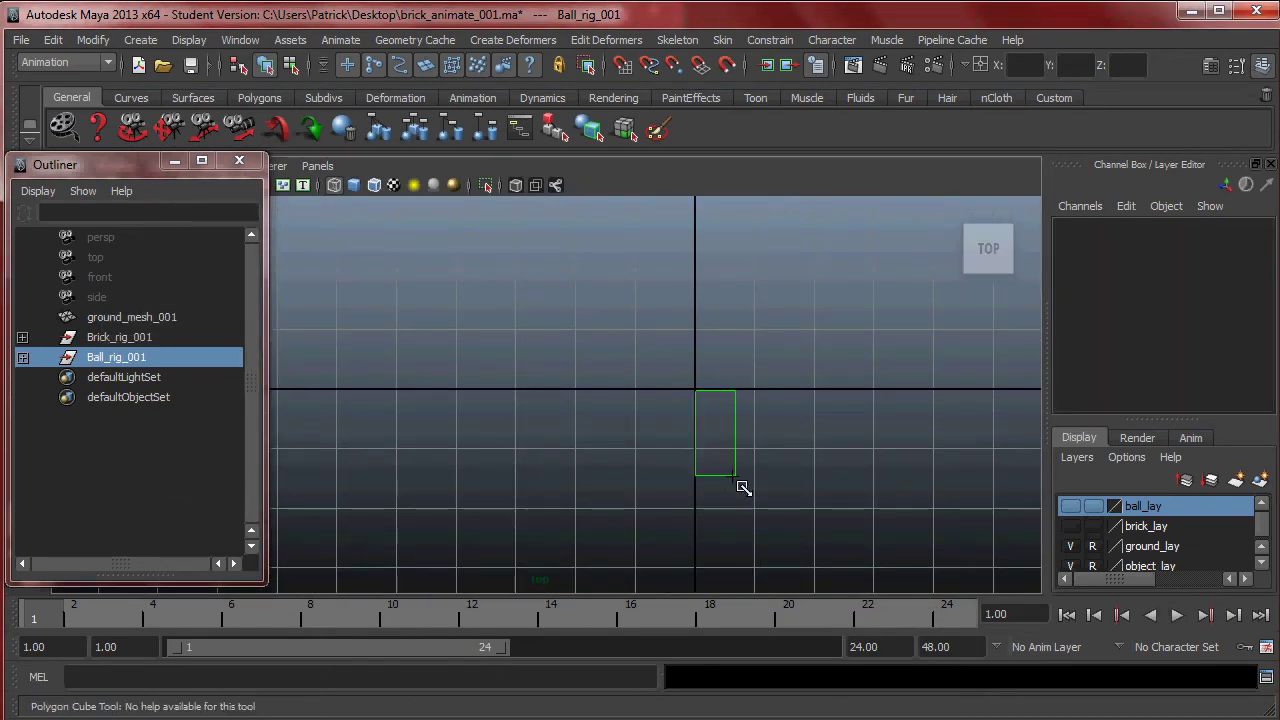
pyautogui.moveTo(745, 493); pyautogui.dragTo(743, 471)
# Scale the cube uniformly to about 2.264 and flatten it in height to a Scale Y of about 1.546
pyautogui.press('space')
pyautogui.press('space')
pyautogui.keyDown('alt'); pyautogui.moveTo(786, 371); pyautogui.dragTo(772, 398); pyautogui.keyUp('alt')
pyautogui.moveTo(634, 466); pyautogui.dragTo(636, 503)
pyautogui.press('w')
pyautogui.press('r')
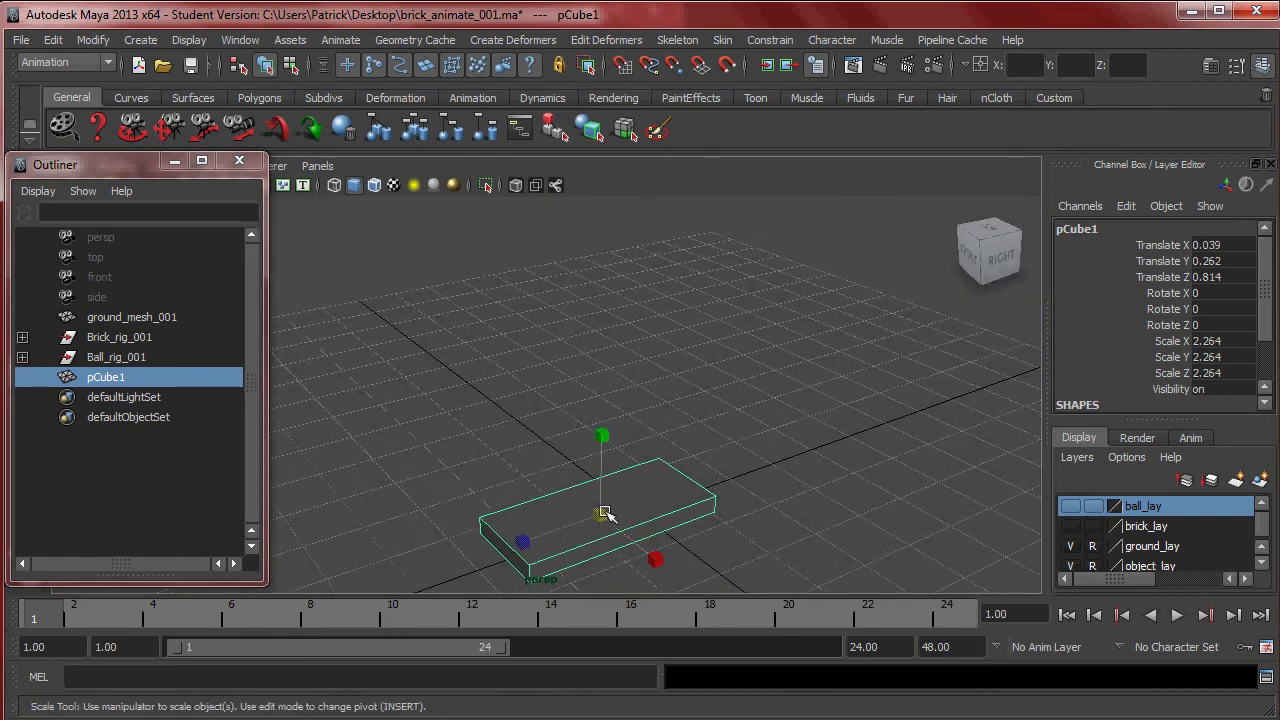
pyautogui.moveTo(601, 437); pyautogui.dragTo(712, 438)
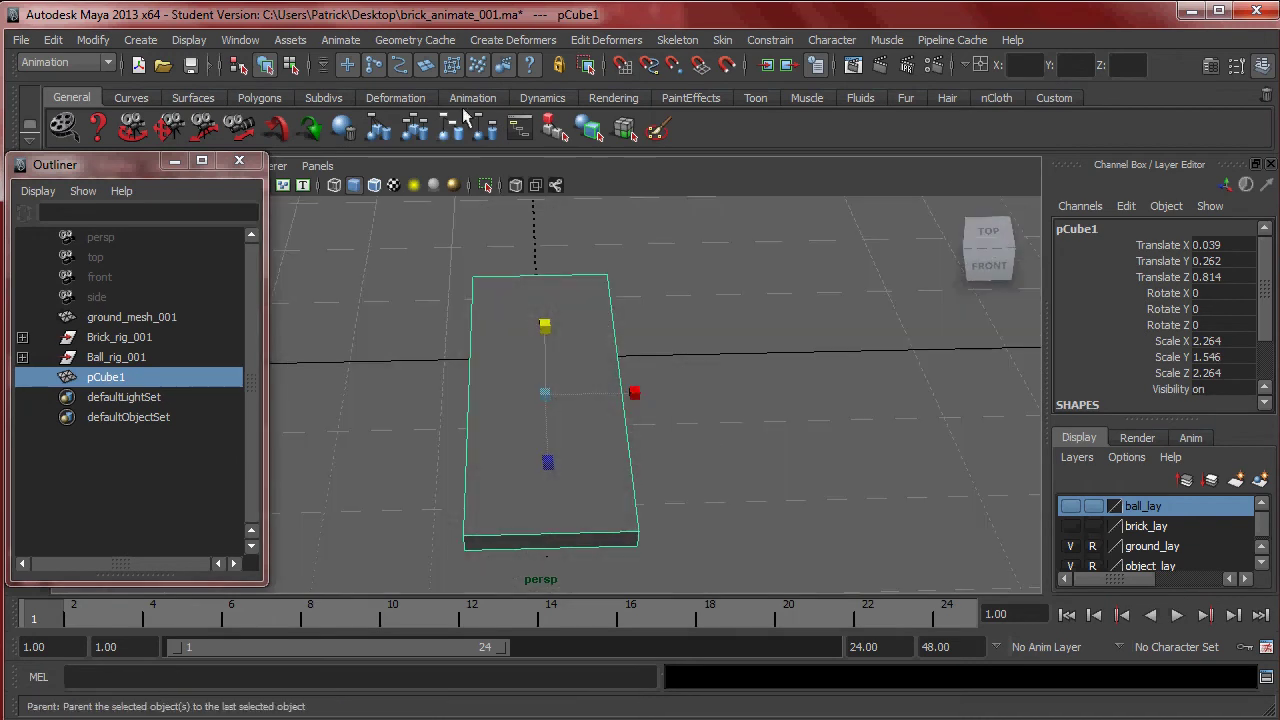
# Insert one lengthwise edge loop down the slab's middle and two crosswise edge loops near its ends
pyautogui.click(62, 62)
pyautogui.click(77, 93)
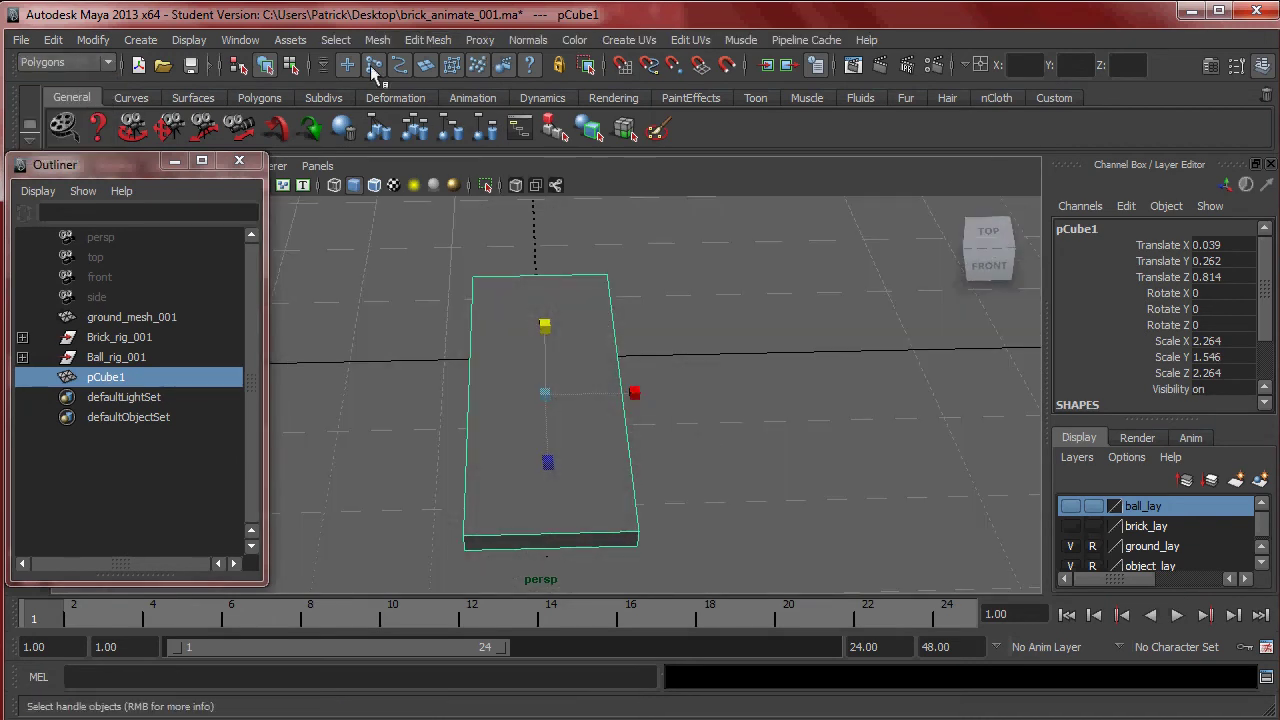
pyautogui.click(428, 40)
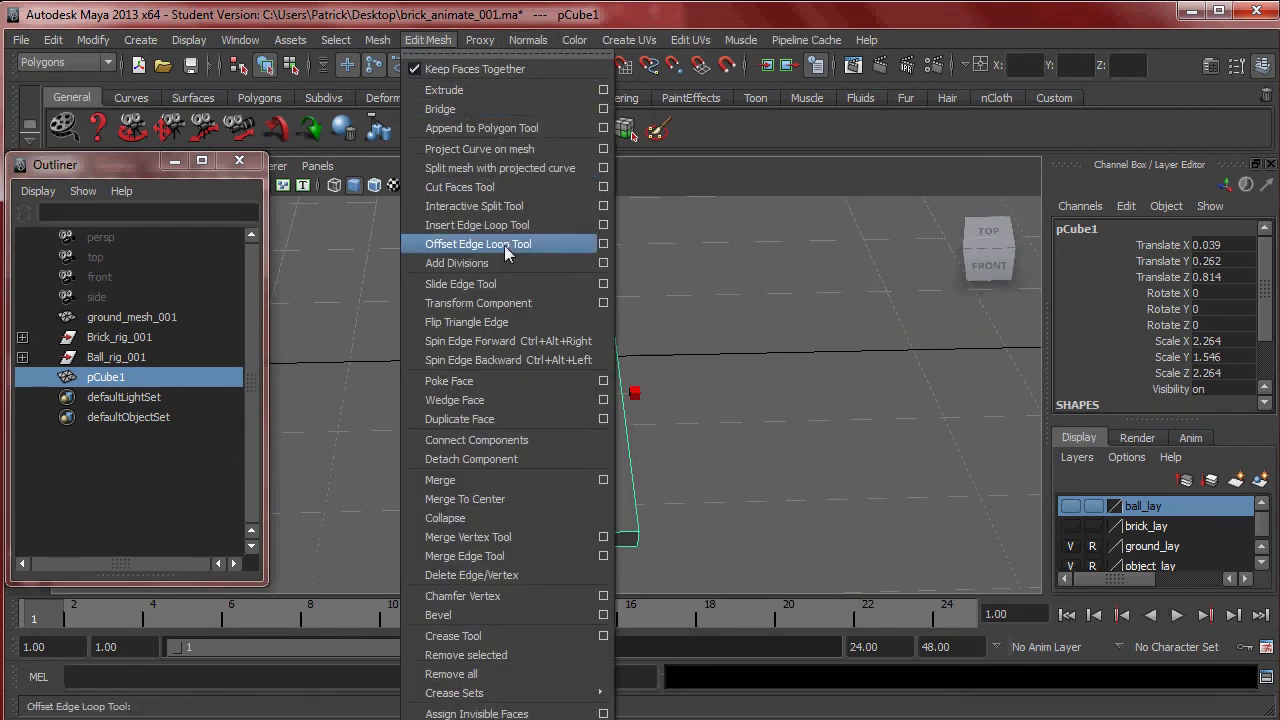
pyautogui.click(477, 225)
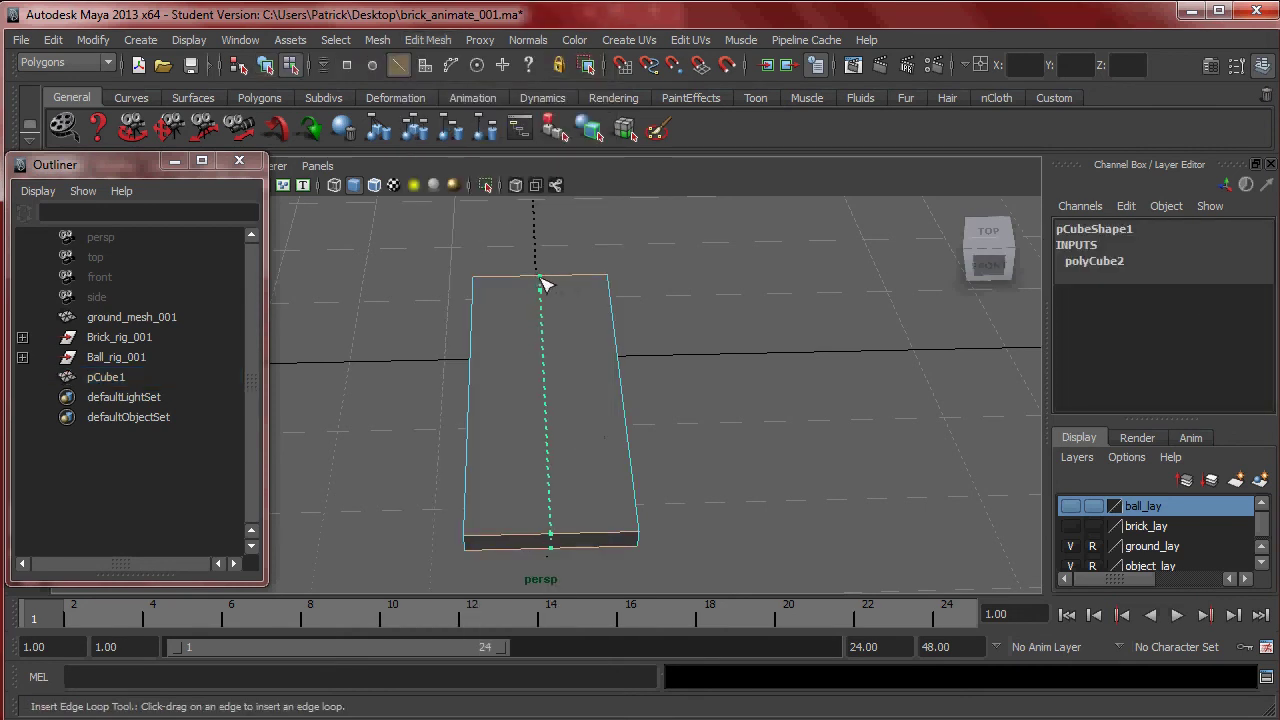
pyautogui.click(541, 285)
pyautogui.scroll(2, 611, 374)
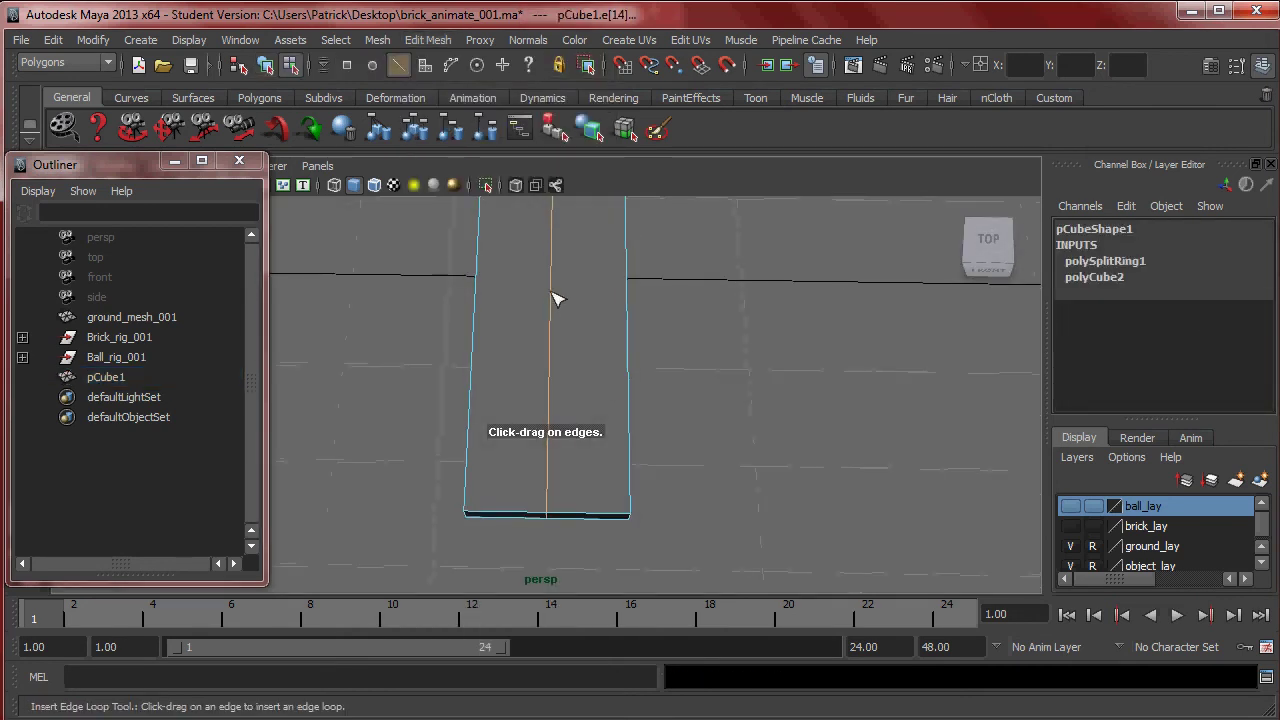
pyautogui.click(556, 252)
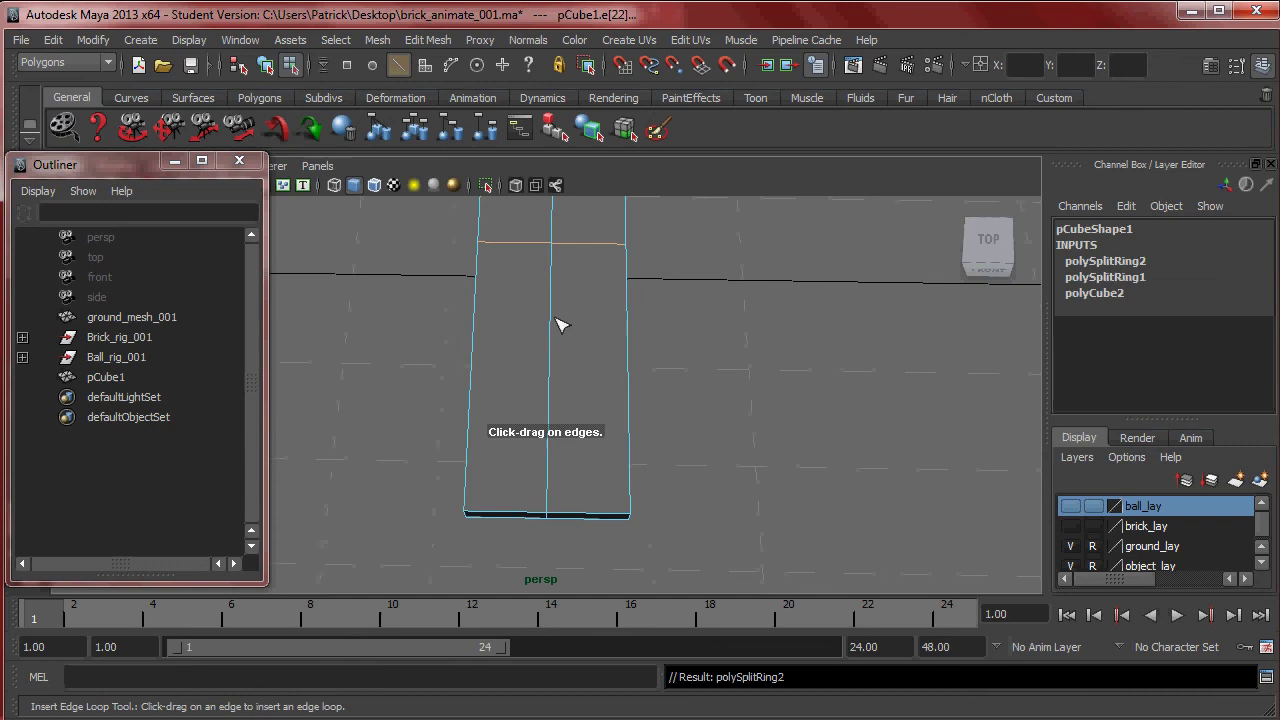
pyautogui.click(549, 418)
pyautogui.keyDown('alt'); pyautogui.moveTo(628, 412); pyautogui.dragTo(634, 383); pyautogui.keyUp('alt')
pyautogui.press('q')
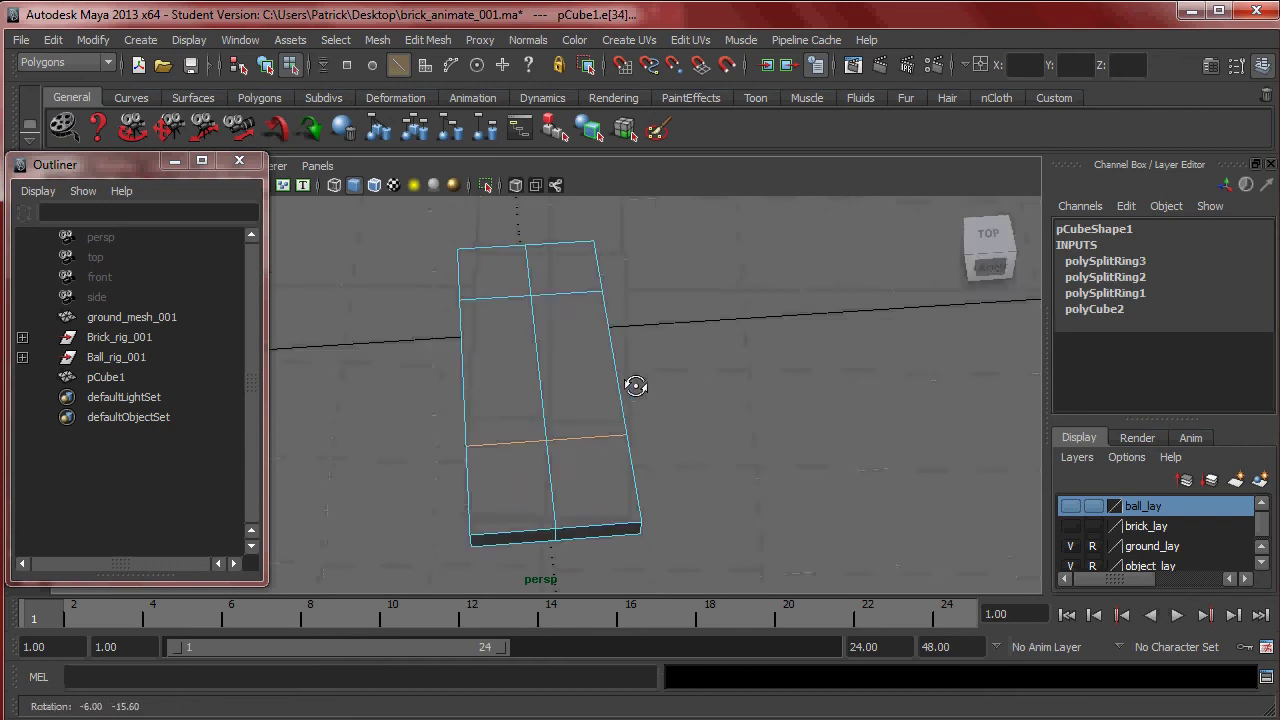
# Shape the slab's upper end into a blunt tip in the top view by scaling its corner vertices inward
pyautogui.press('space')
pyautogui.press('space')
pyautogui.moveTo(697, 331); pyautogui.dragTo(640, 333, button='right')
pyautogui.click(653, 332)
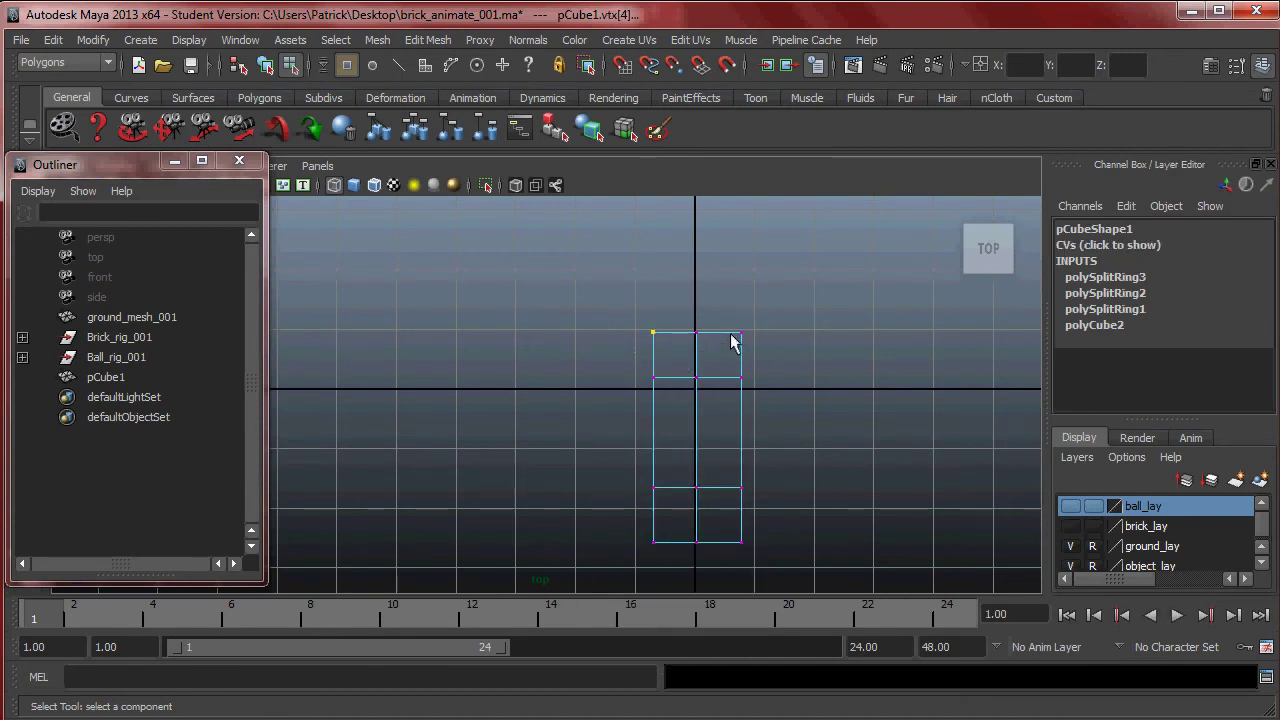
pyautogui.press('w')
pyautogui.moveTo(706, 340); pyautogui.dragTo(694, 398)
pyautogui.press('r')
pyautogui.moveTo(606, 343); pyautogui.dragTo(659, 368)
# Move the middle vertices of the slab's lower end outward along the centre line to form a long point
pyautogui.moveTo(628, 526); pyautogui.dragTo(700, 571)
pyautogui.keyDown('alt'); pyautogui.moveTo(700, 571); pyautogui.dragTo(684, 510, button='middle'); pyautogui.keyUp('alt')
pyautogui.press('w')
pyautogui.moveTo(683, 580); pyautogui.dragTo(683, 580)
pyautogui.moveTo(669, 474); pyautogui.dragTo(683, 580)
pyautogui.keyDown('alt'); pyautogui.moveTo(696, 527); pyautogui.dragTo(675, 456, button='middle'); pyautogui.keyUp('alt')
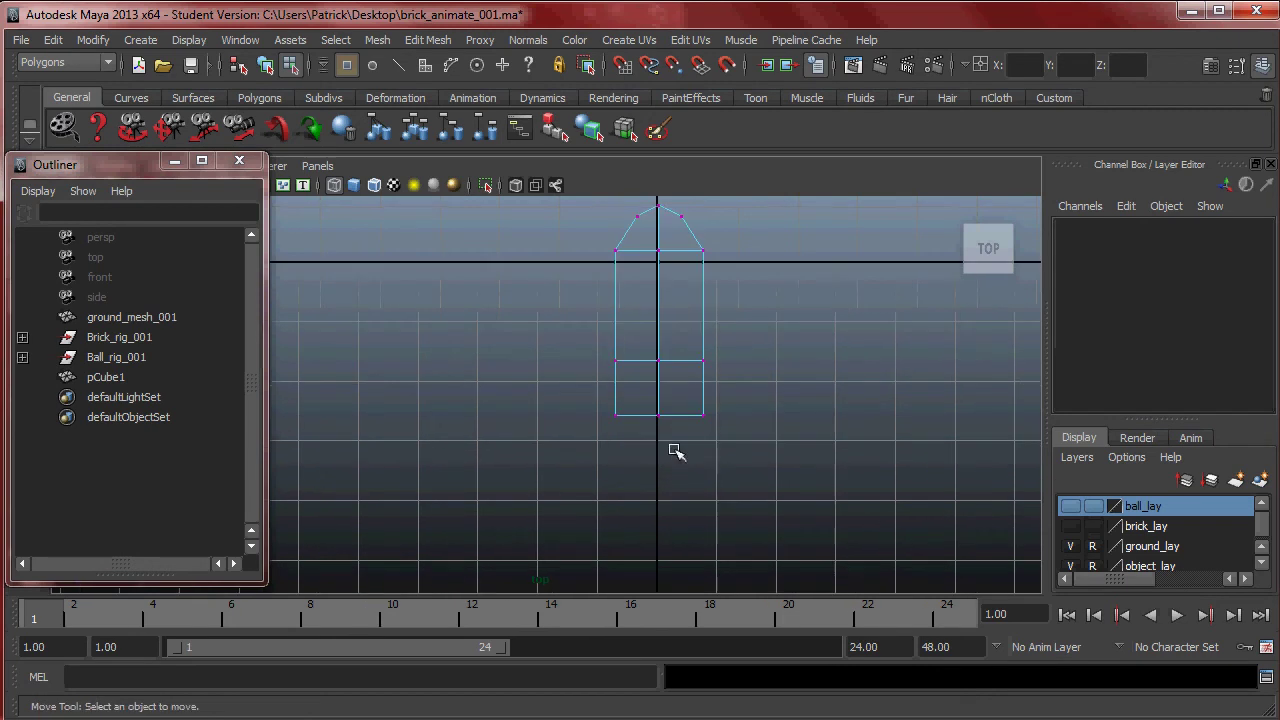
pyautogui.moveTo(660, 446); pyautogui.dragTo(663, 550)
# Scale the lower corner vertices and the lower crosswise loop's outer vertices inward to taper the feather toward its point
pyautogui.moveTo(590, 393); pyautogui.dragTo(705, 427)
pyautogui.press('r')
pyautogui.moveTo(572, 415); pyautogui.dragTo(606, 416)
pyautogui.keyDown('alt'); pyautogui.moveTo(704, 332); pyautogui.dragTo(705, 385, button='middle'); pyautogui.keyUp('alt')
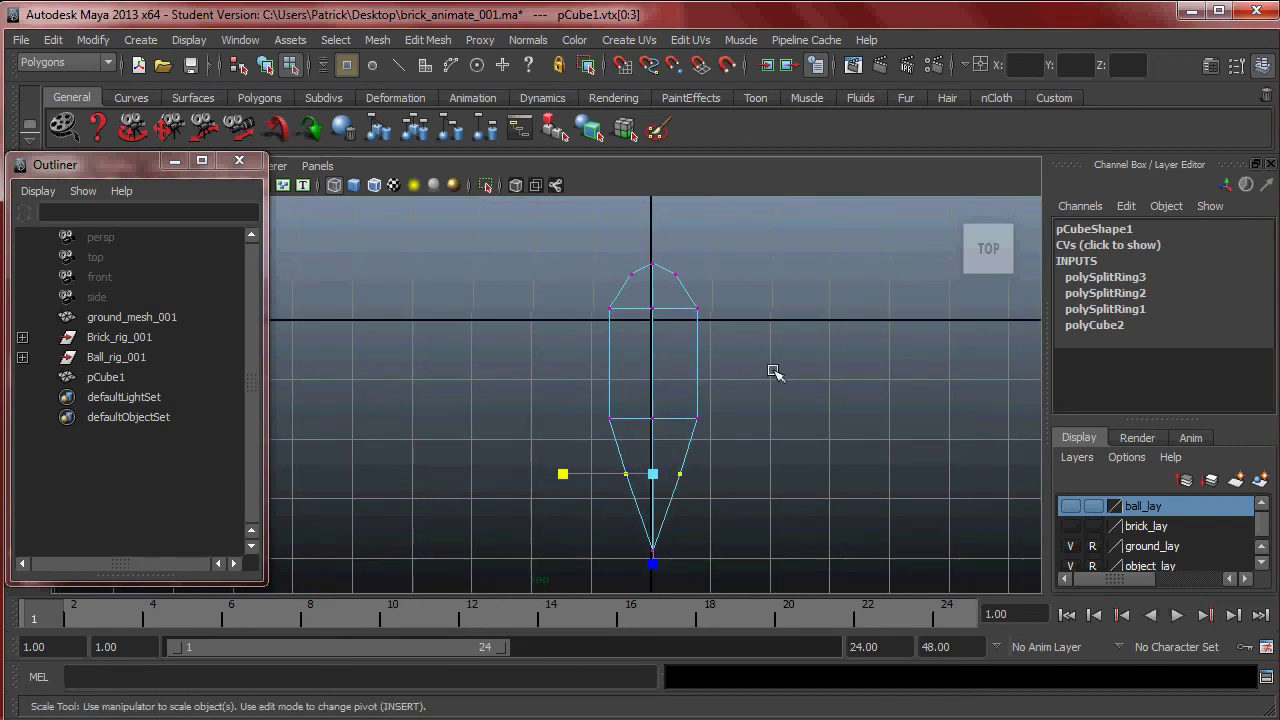
pyautogui.click(777, 371)
pyautogui.moveTo(743, 437); pyautogui.dragTo(741, 435)
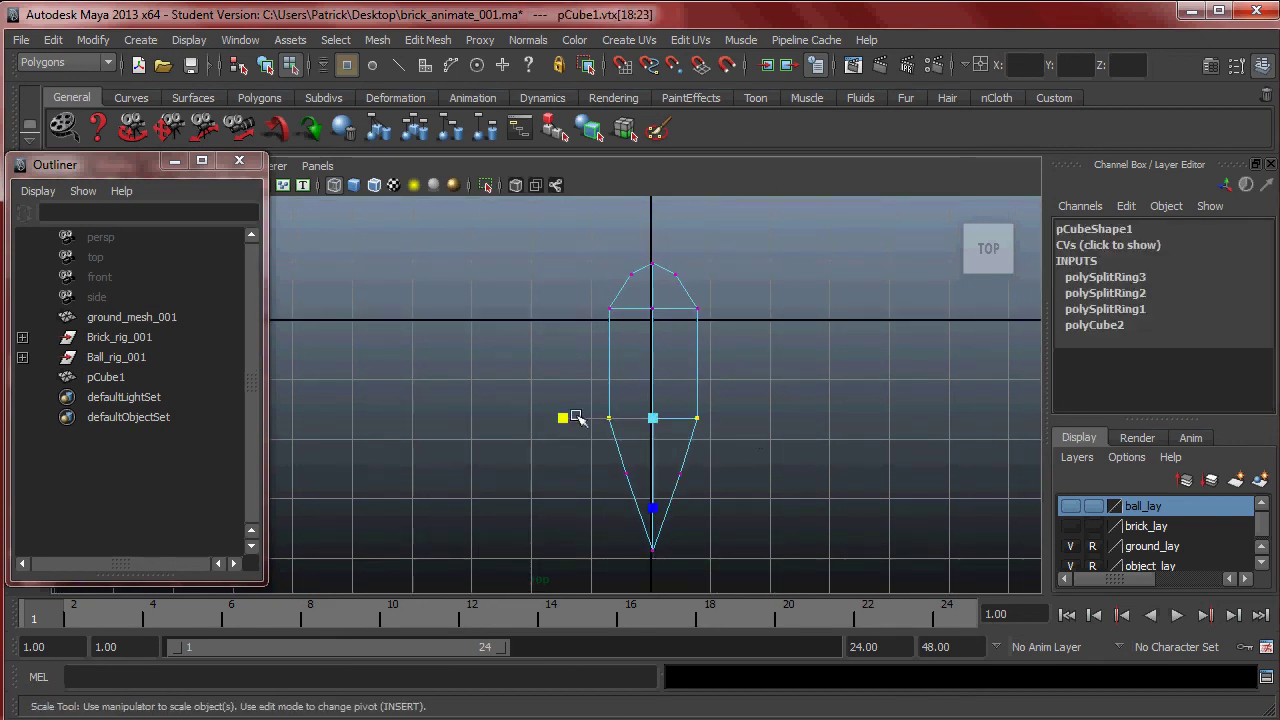
pyautogui.moveTo(577, 417); pyautogui.dragTo(573, 419)
# Return the feather shape to object mode and thin it to a Scale Y of about 1.016
pyautogui.press('space')
pyautogui.press('space')
pyautogui.moveTo(737, 357)
pyautogui.keyDown('alt'); pyautogui.mouseDown()
pyautogui.moveTo(606, 309)
pyautogui.moveTo(593, 330)
pyautogui.moveTo(720, 366)
pyautogui.mouseUp(); pyautogui.keyUp('alt')
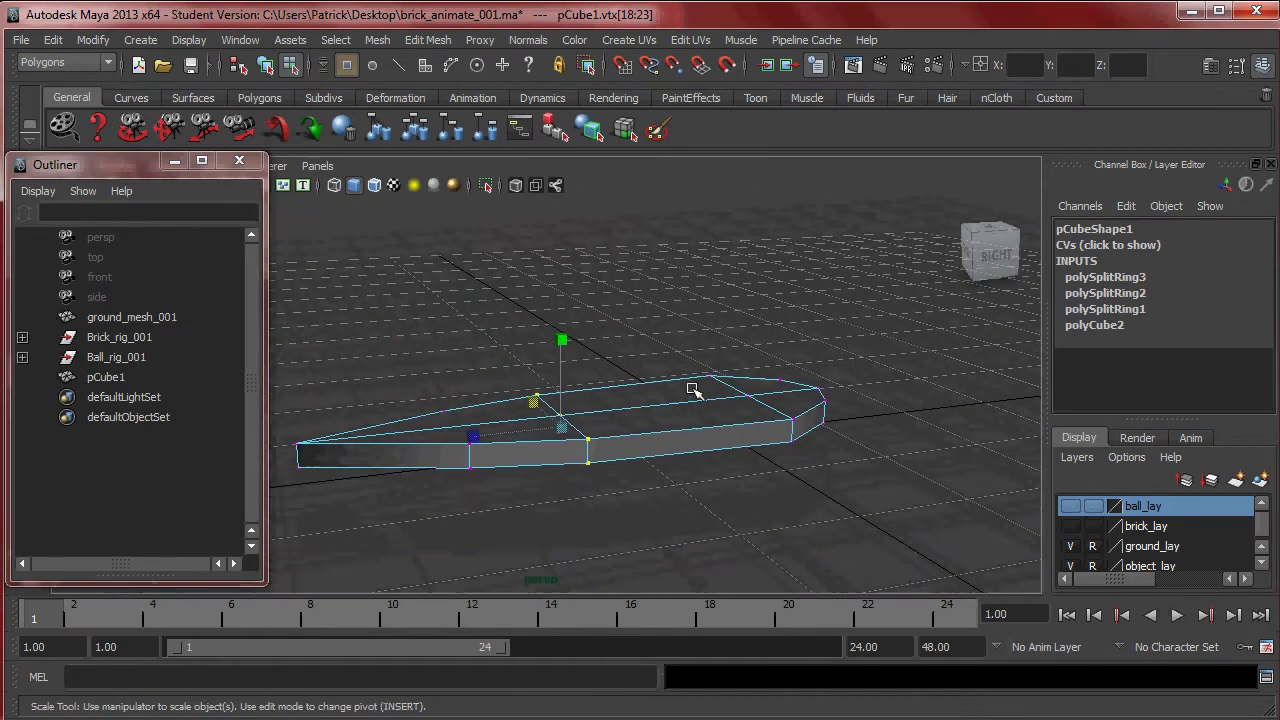
pyautogui.moveTo(666, 406); pyautogui.dragTo(709, 383, button='right')
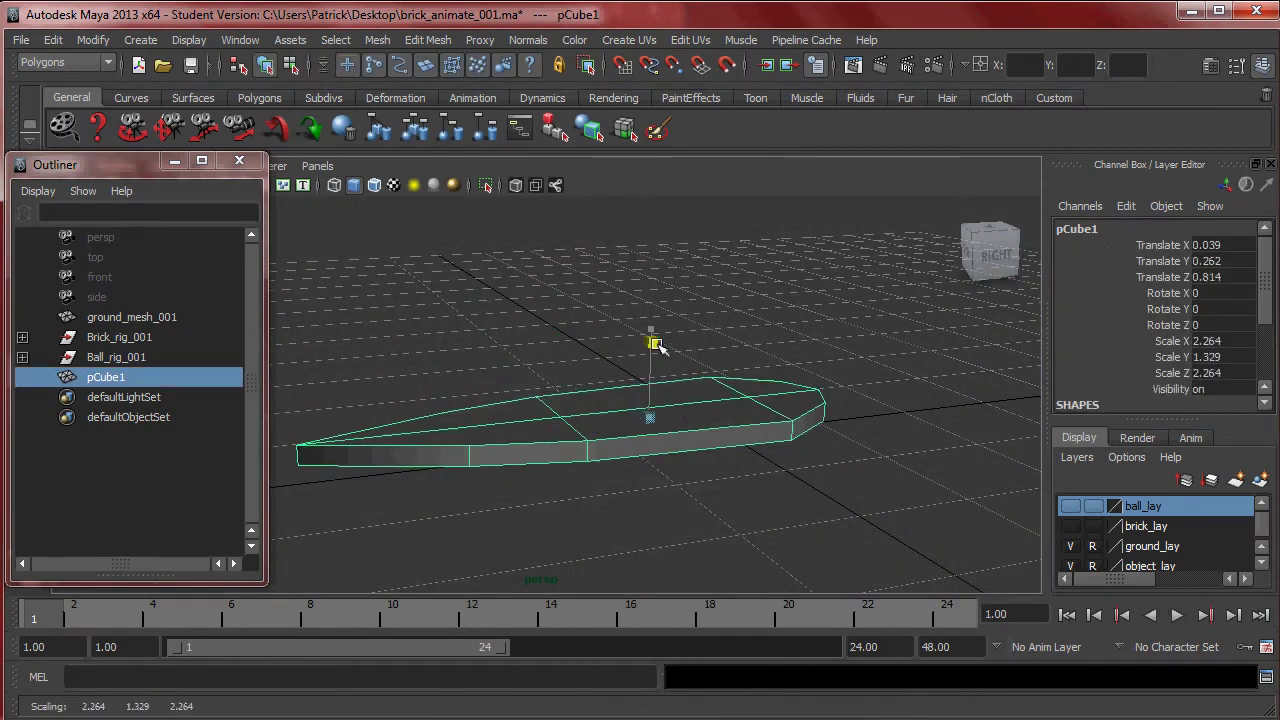
pyautogui.click(700, 335)
pyautogui.keyDown('alt'); pyautogui.moveTo(700, 335); pyautogui.dragTo(686, 443); pyautogui.keyUp('alt')
pyautogui.press('r')
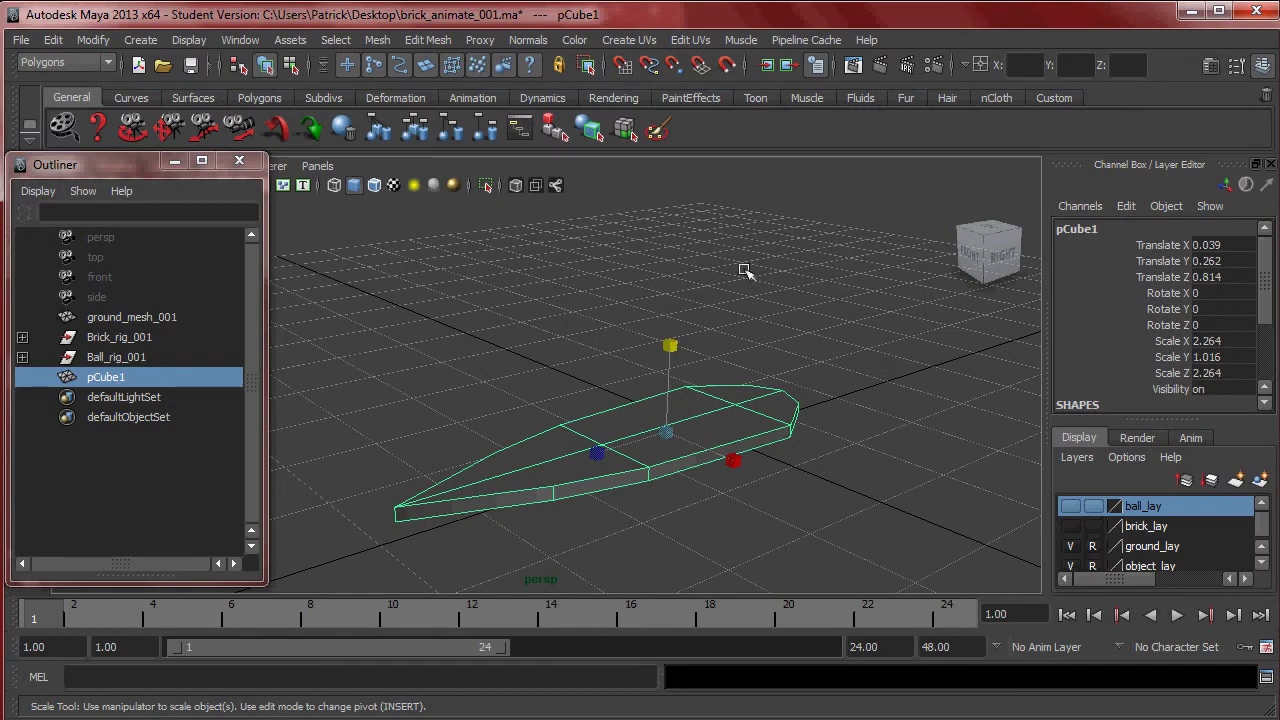
# Rename pCube1 as feather_mesh_001 and freeze its transformations
pyautogui.doubleClick(112, 378)
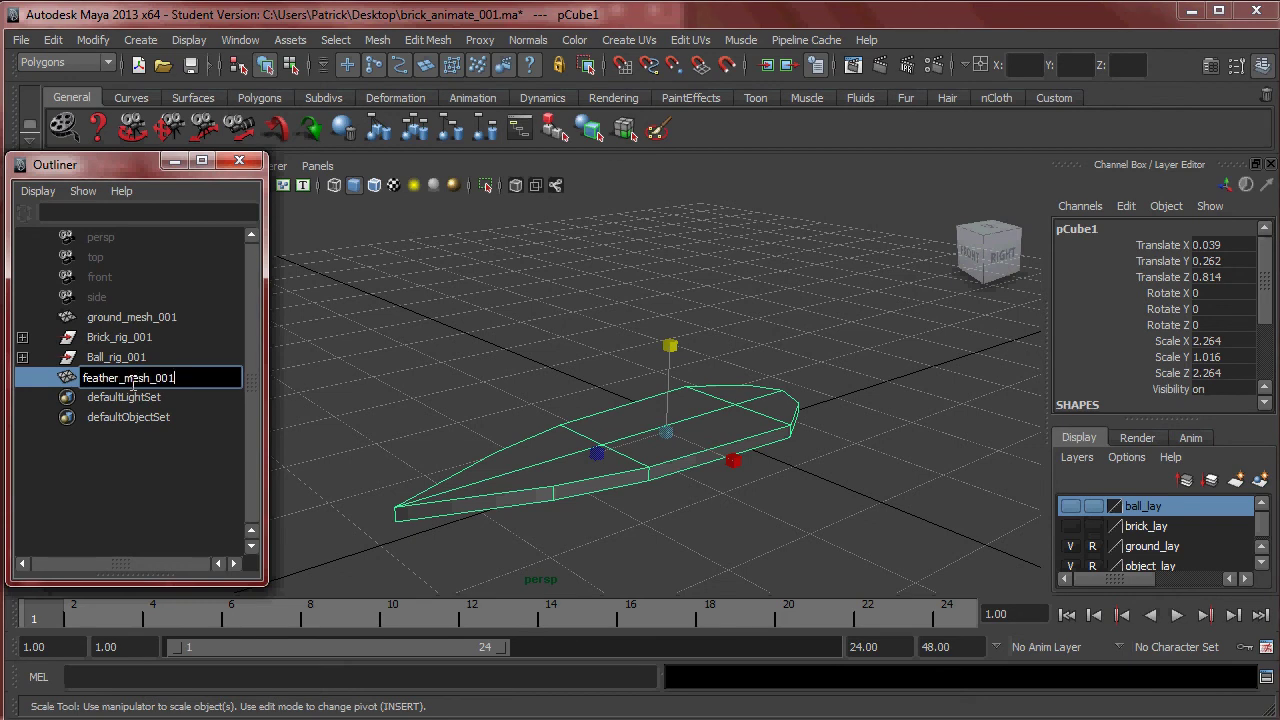
pyautogui.press('Return')
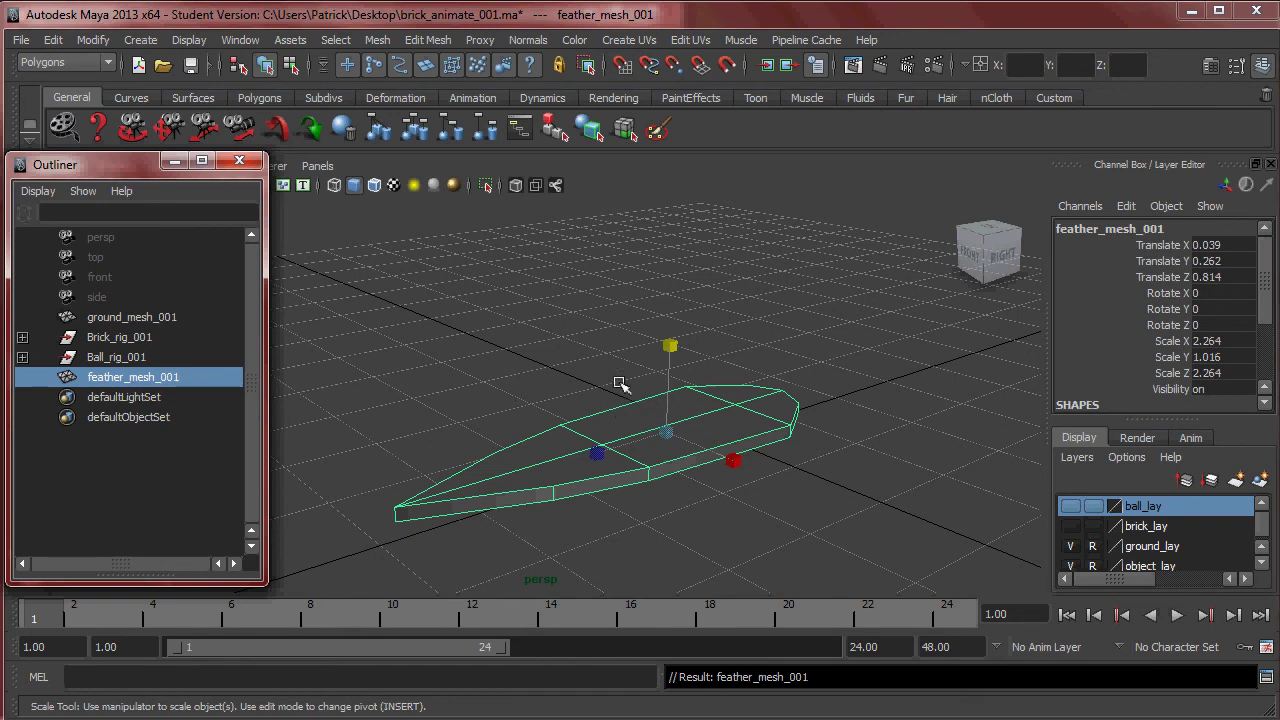
pyautogui.moveTo(133, 161); pyautogui.dragTo(141, 174)
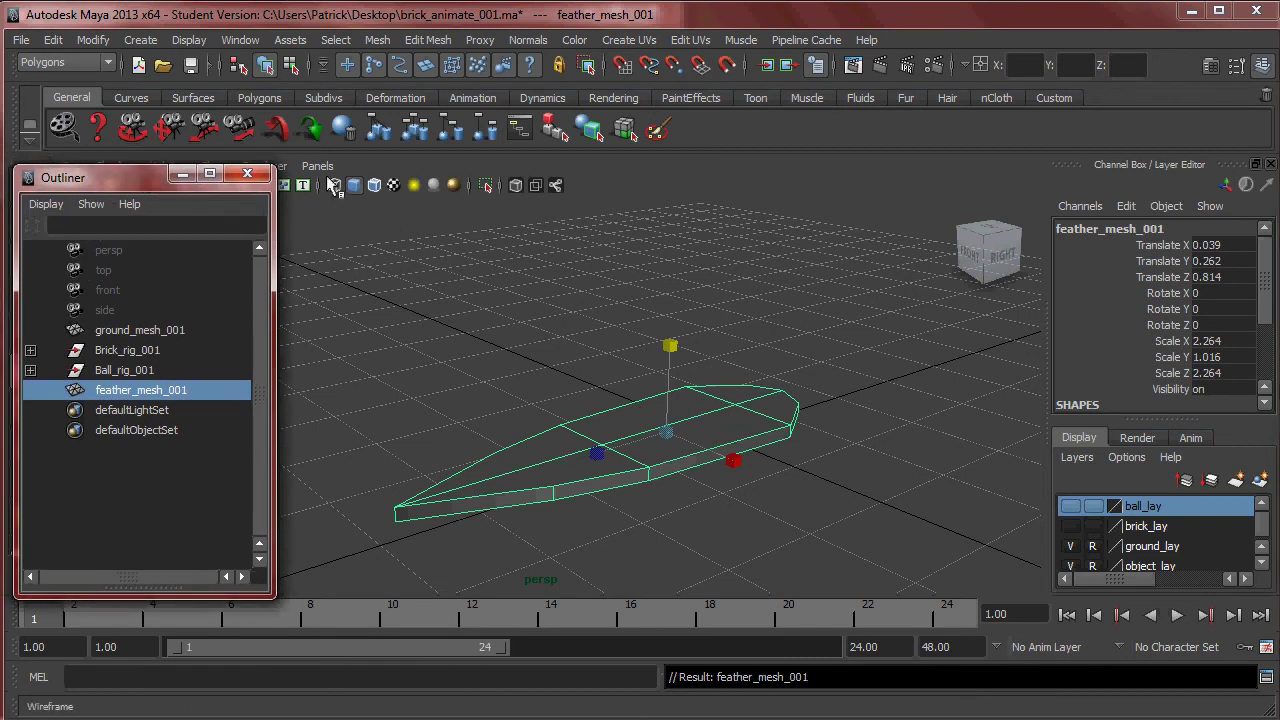
pyautogui.click(100, 42)
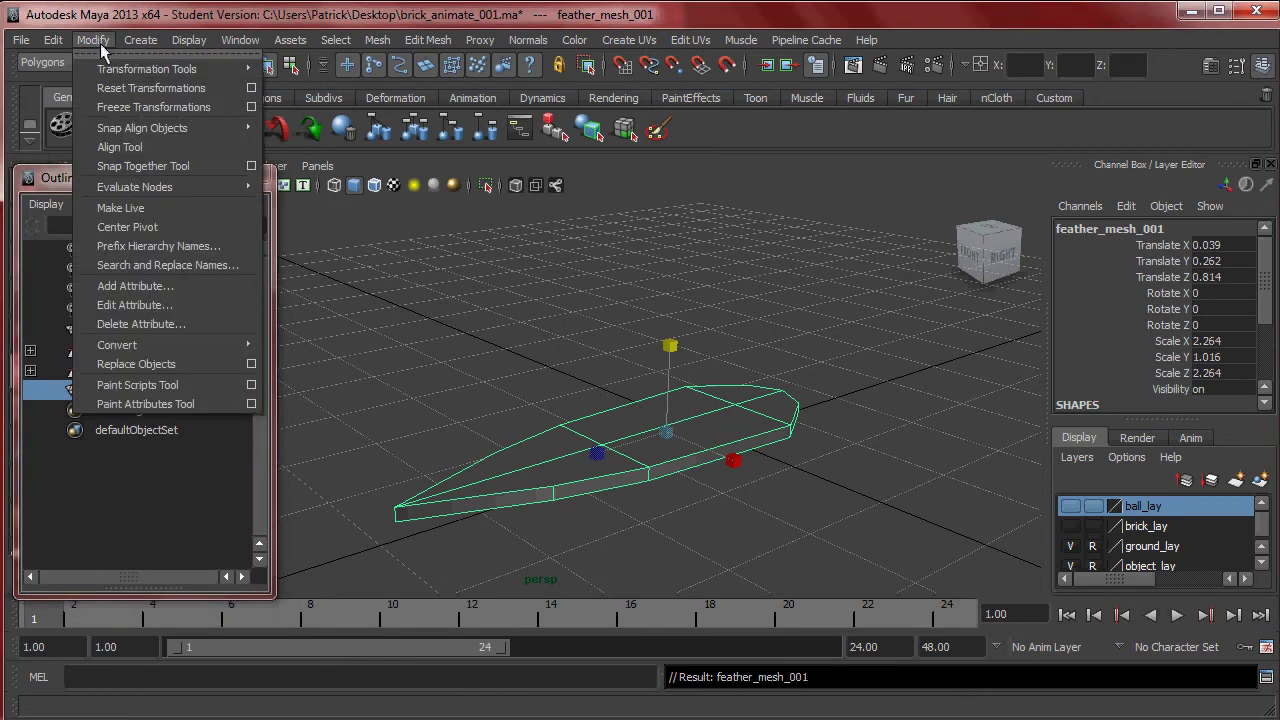
pyautogui.click(141, 106)
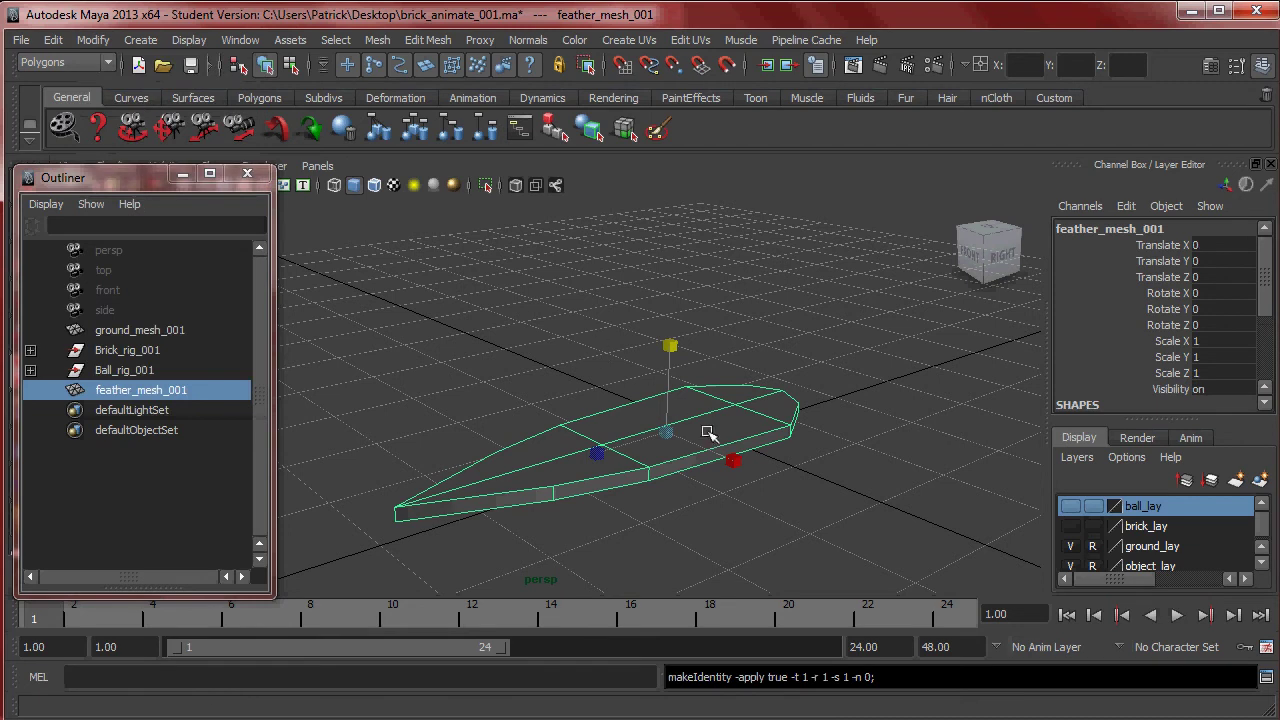
pyautogui.click(165, 484)
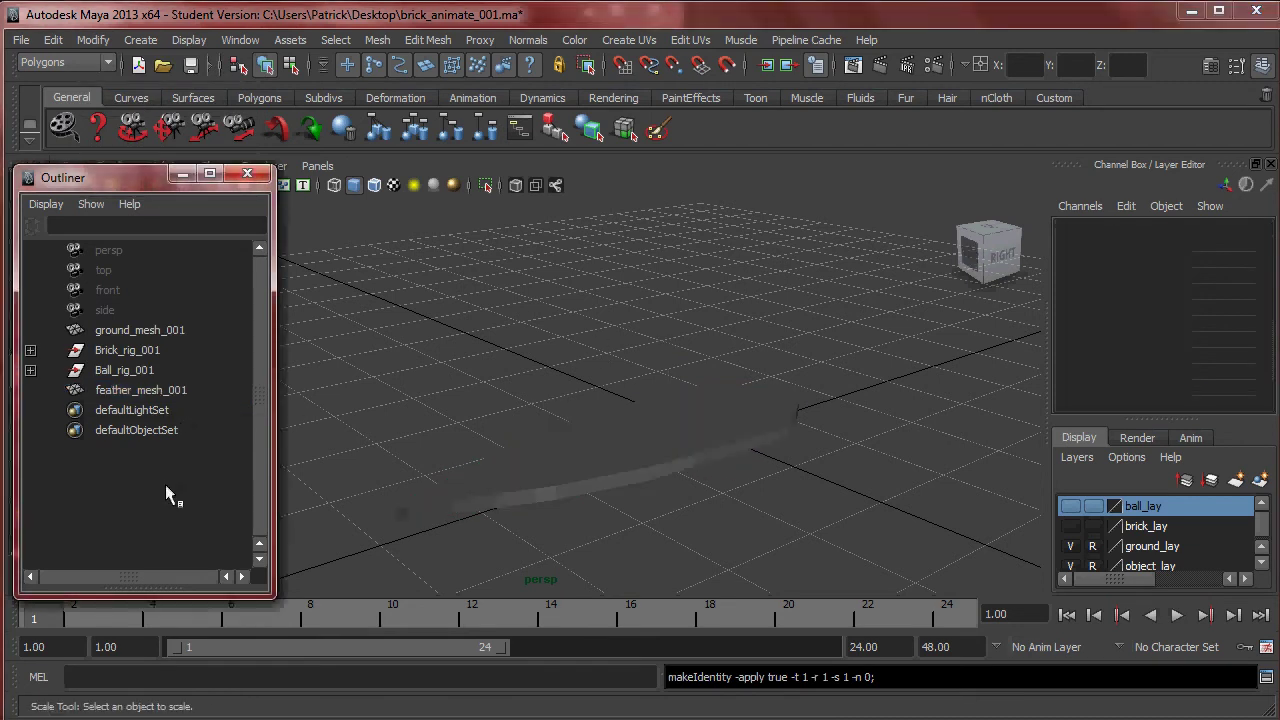
pyautogui.click(137, 392)
# Create a NURBS circle around the feather in the top view, centred at about X 0.035, Z 1.643
pyautogui.keyDown('alt'); pyautogui.moveTo(408, 435); pyautogui.dragTo(500, 410); pyautogui.keyUp('alt')
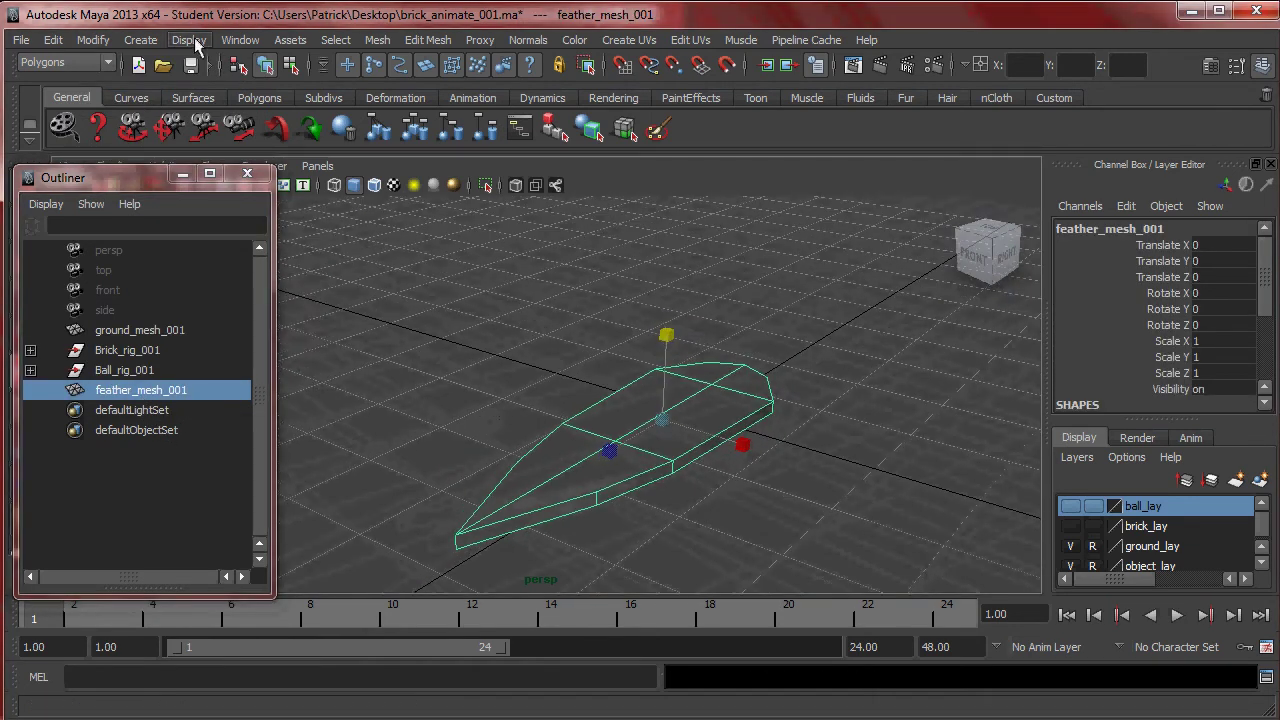
pyautogui.click(140, 40)
pyautogui.moveTo(189, 95)
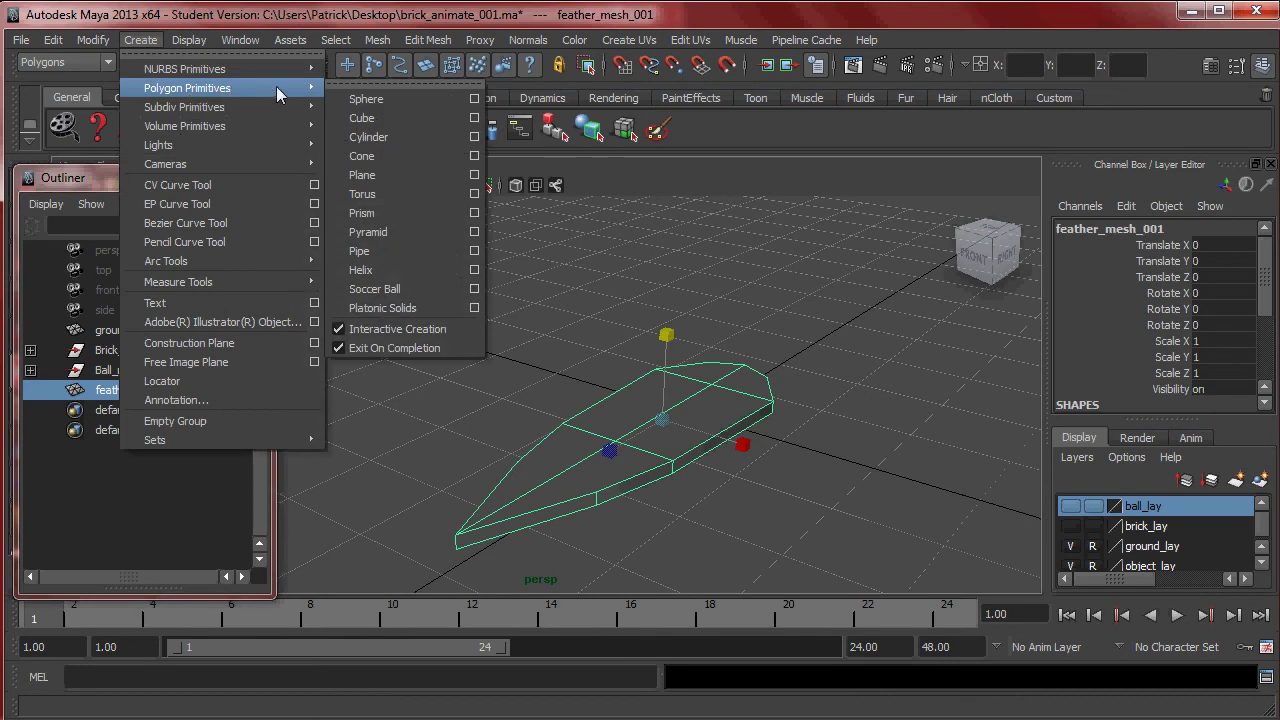
pyautogui.moveTo(252, 72)
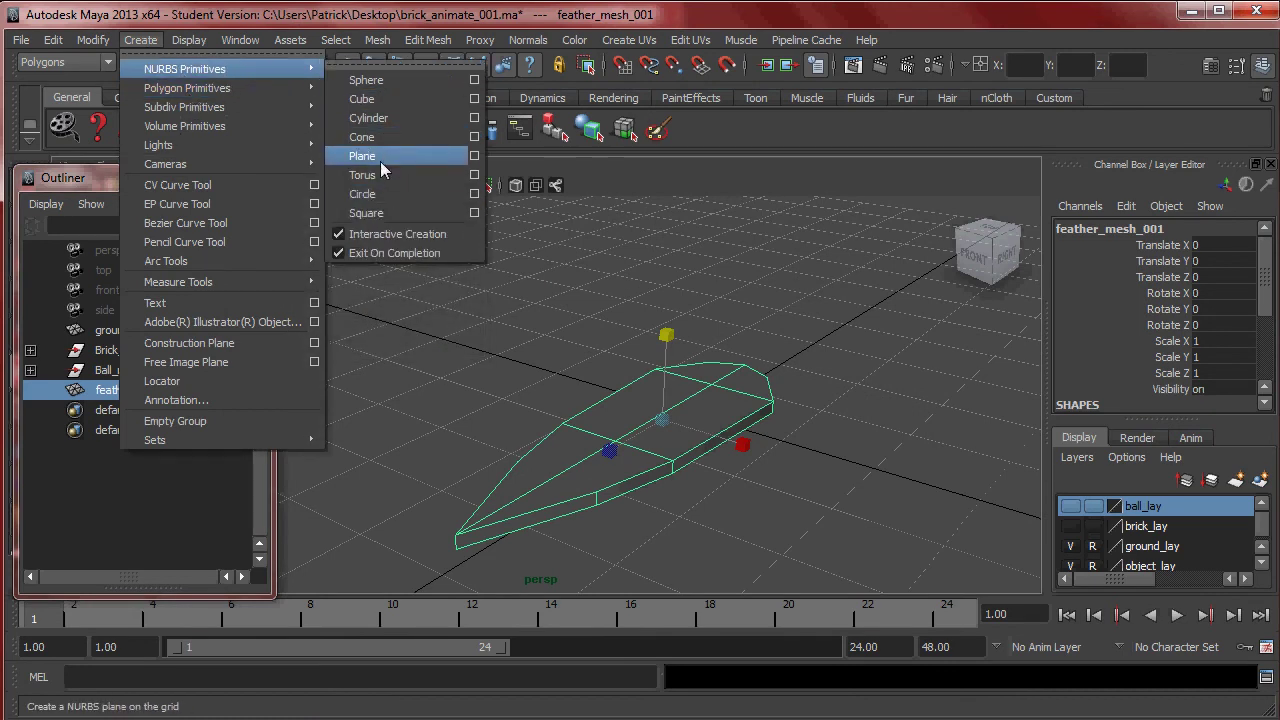
pyautogui.click(387, 197)
pyautogui.press('space')
pyautogui.press('space')
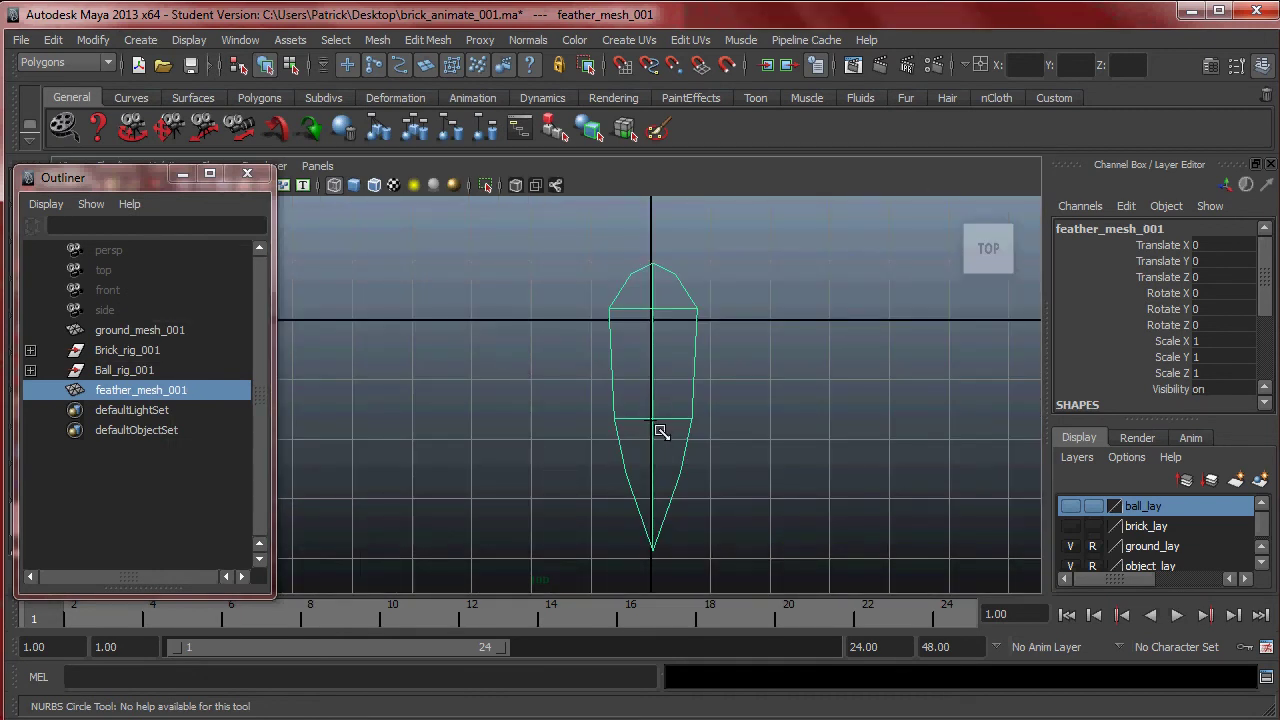
pyautogui.moveTo(655, 420); pyautogui.dragTo(731, 569)
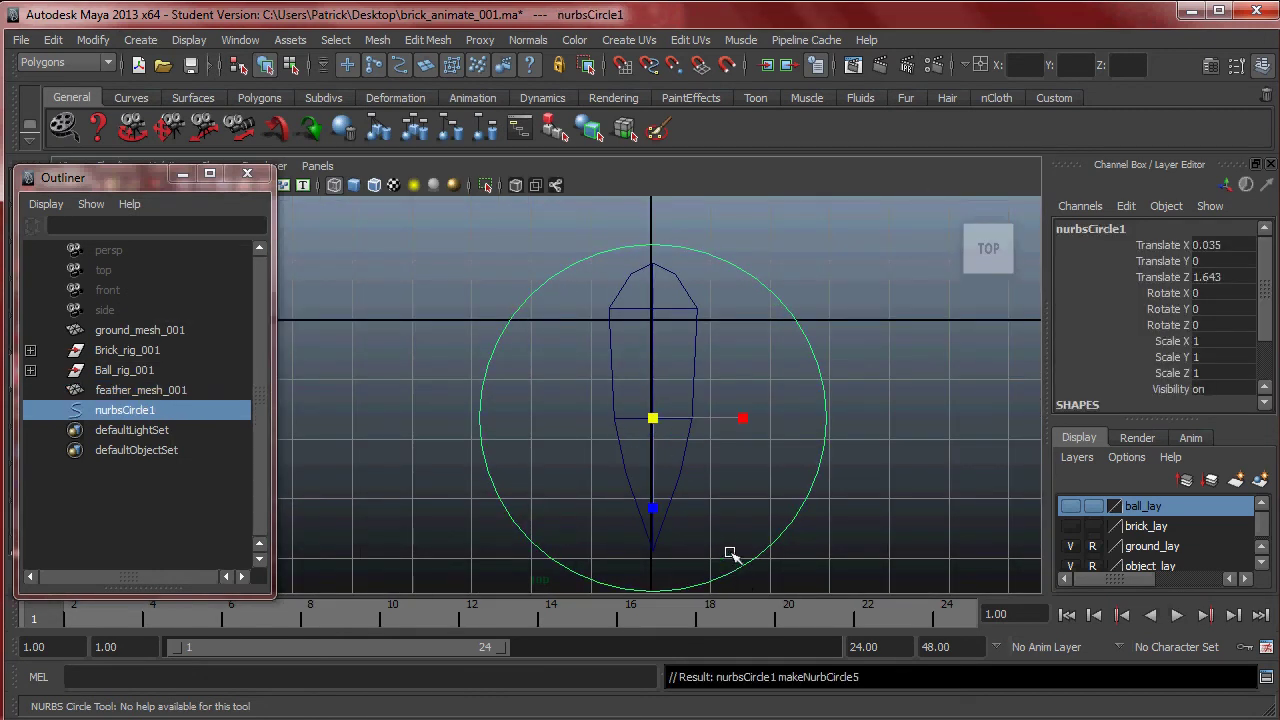
# Reshape the circle into an oval around the feather, with Scale X about 0.383, Scale Z about 1.278 and Translate Z about 1.308
pyautogui.moveTo(740, 421); pyautogui.dragTo(774, 423)
pyautogui.press('w')
pyautogui.moveTo(654, 486); pyautogui.dragTo(666, 474)
pyautogui.press('r')
pyautogui.moveTo(743, 400); pyautogui.dragTo(741, 401)
pyautogui.moveTo(654, 488); pyautogui.dragTo(660, 514)
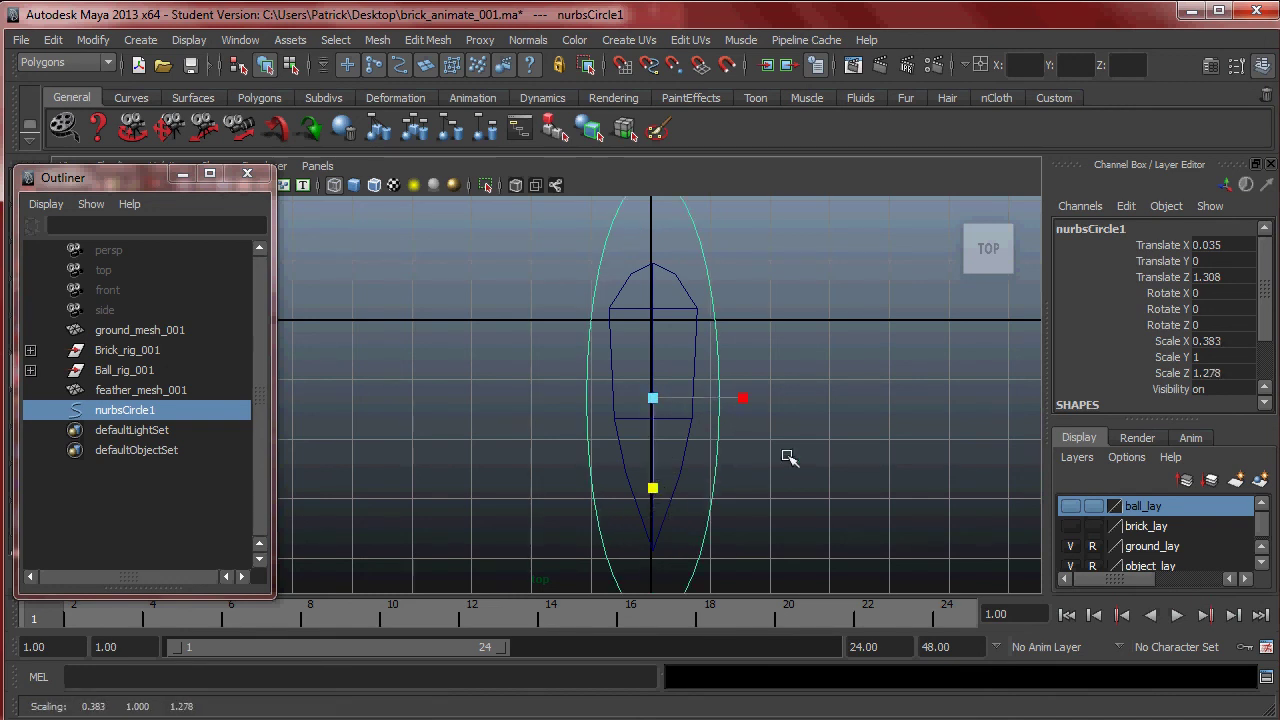
pyautogui.press('space')
pyautogui.press('space')
pyautogui.keyDown('alt'); pyautogui.moveTo(834, 357); pyautogui.dragTo(717, 263); pyautogui.keyUp('alt')
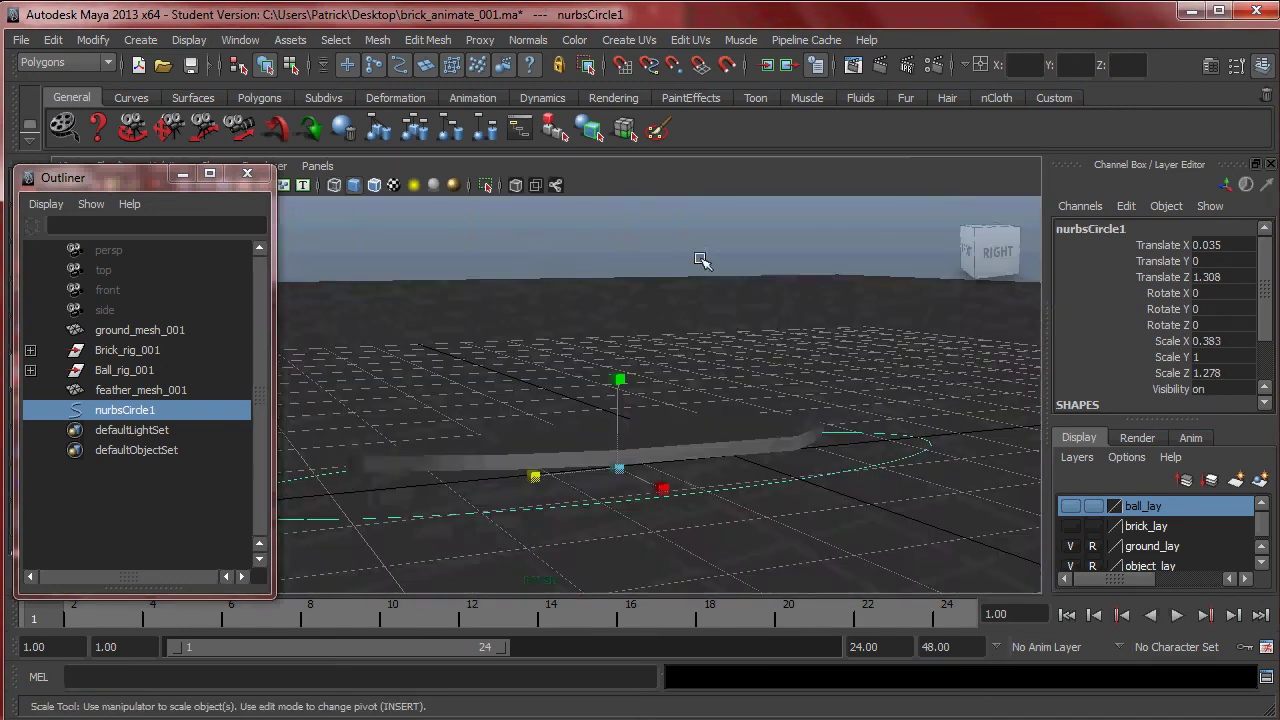
# Raise the flat oval in the side view to the feather's height, at Translate Y about 0.254
pyautogui.press('space')
pyautogui.keyDown('alt'); pyautogui.moveTo(846, 491); pyautogui.dragTo(766, 503, button='middle'); pyautogui.keyUp('alt')
pyautogui.press('space')
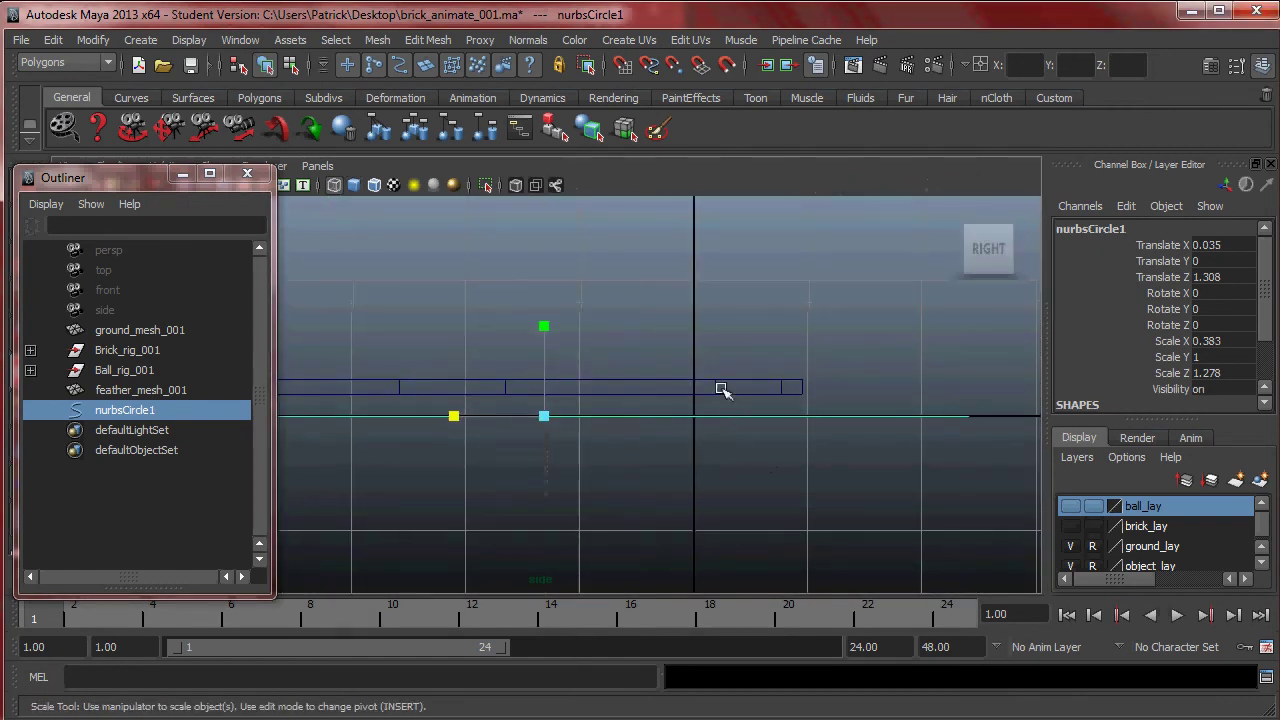
pyautogui.press('w')
pyautogui.moveTo(548, 348); pyautogui.dragTo(544, 328)
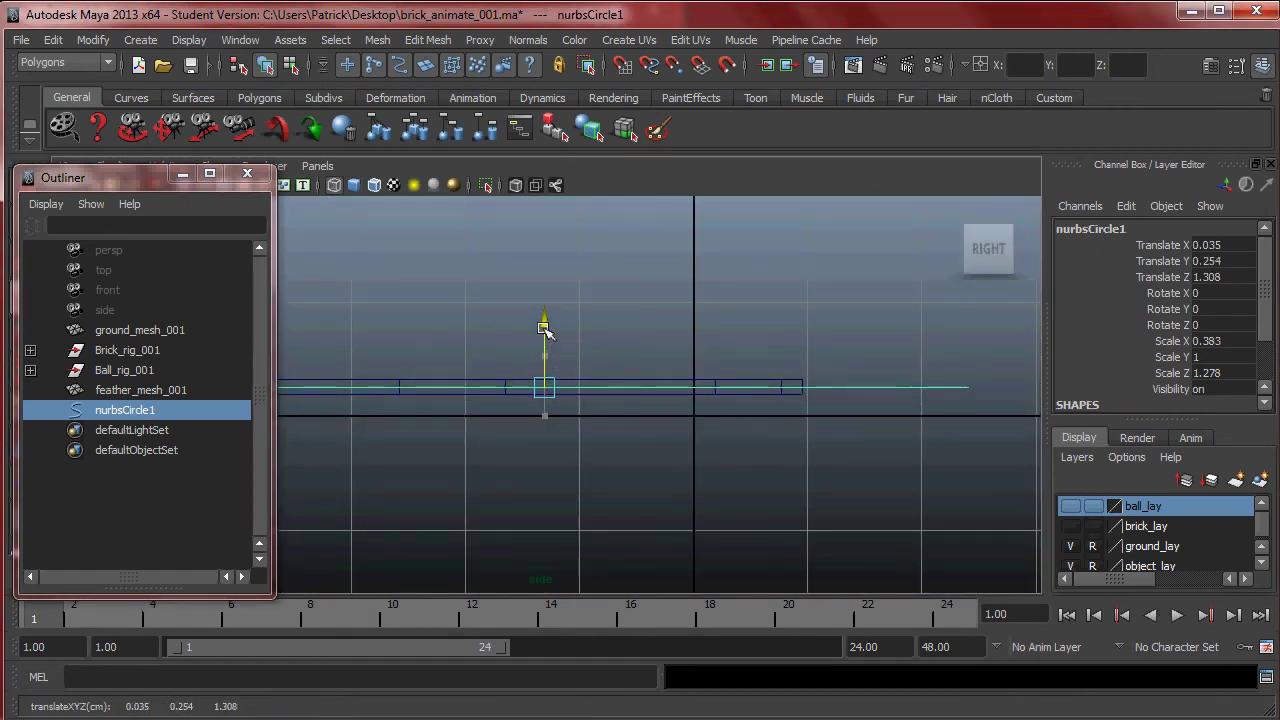
pyautogui.press('space')
pyautogui.press('space')
# Duplicate the flat oval and stand the copy upright with Rotate Z 90
pyautogui.keyDown('alt'); pyautogui.moveTo(757, 409); pyautogui.dragTo(543, 417); pyautogui.keyUp('alt')
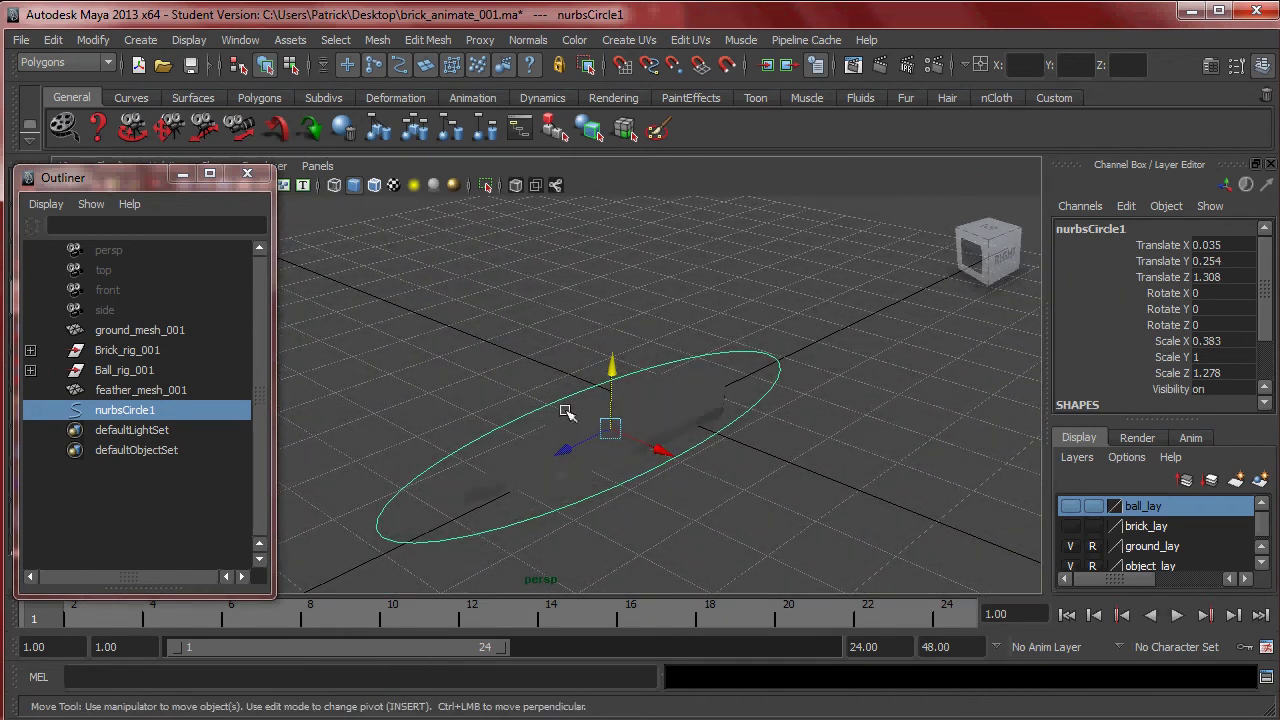
pyautogui.hotkey('ctrl', 'd')
pyautogui.press('e')
pyautogui.moveTo(612, 360); pyautogui.dragTo(614, 431)
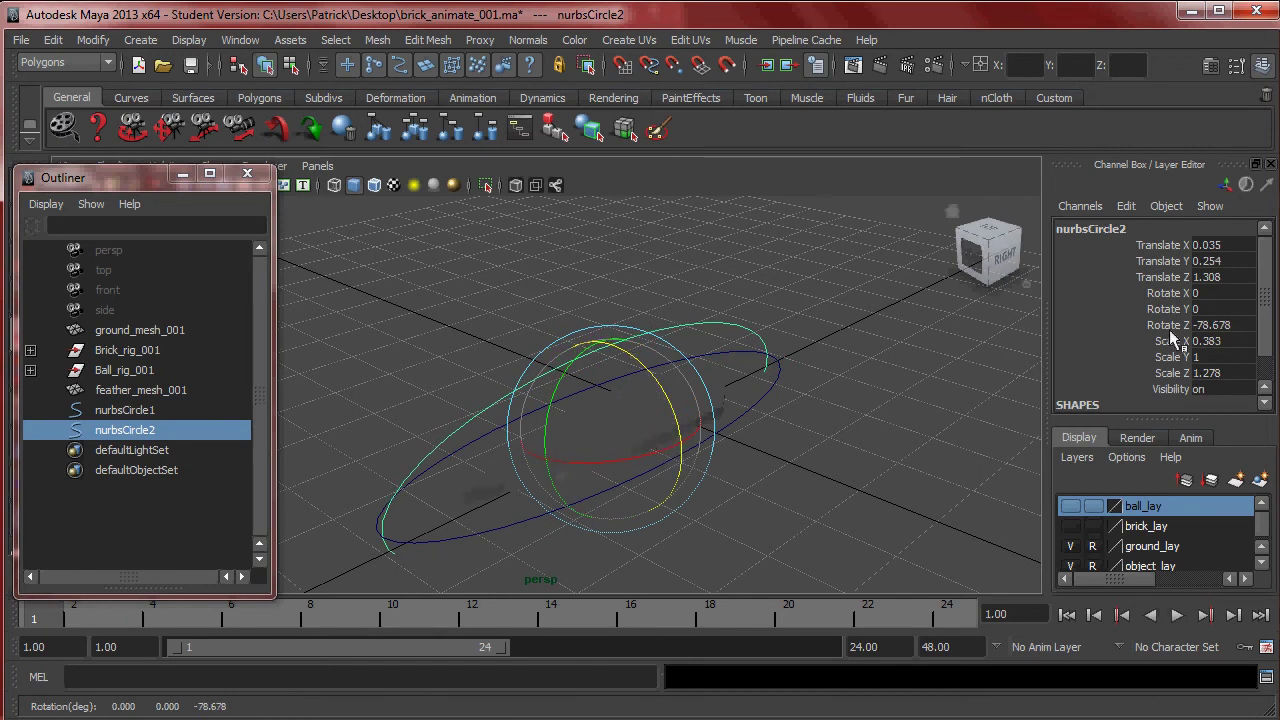
pyautogui.click(1229, 325)
pyautogui.write('90')
pyautogui.press('Return')
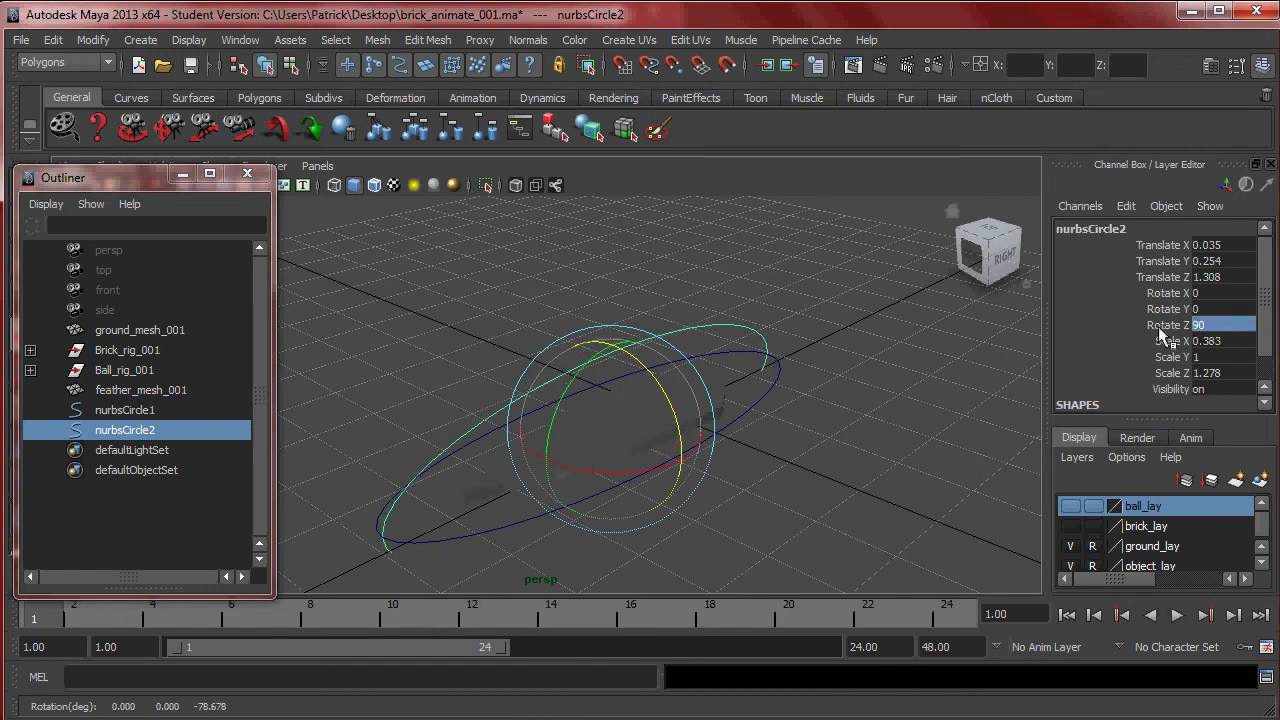
# Try Rotate X 90 on the upright copy and compare it with the brick rig by toggling brick_lay's visibility
pyautogui.moveTo(666, 476); pyautogui.dragTo(531, 474)
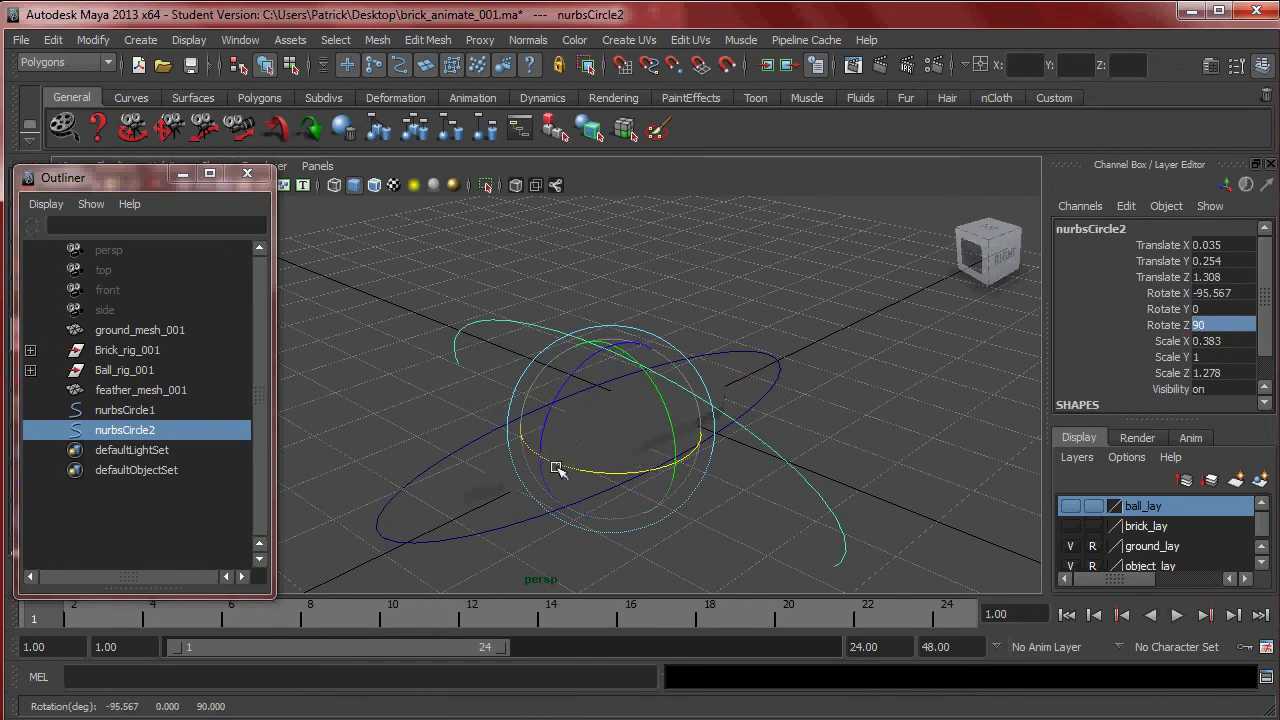
pyautogui.doubleClick(1213, 292)
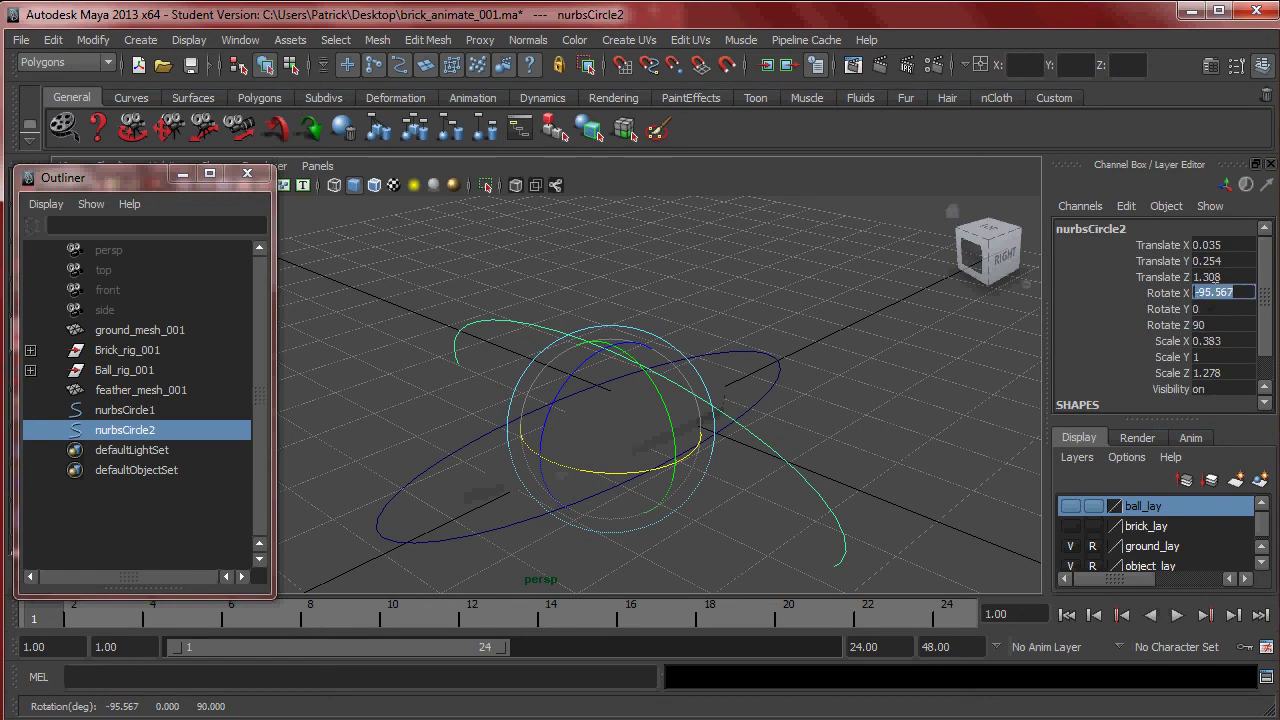
pyautogui.press('Return')
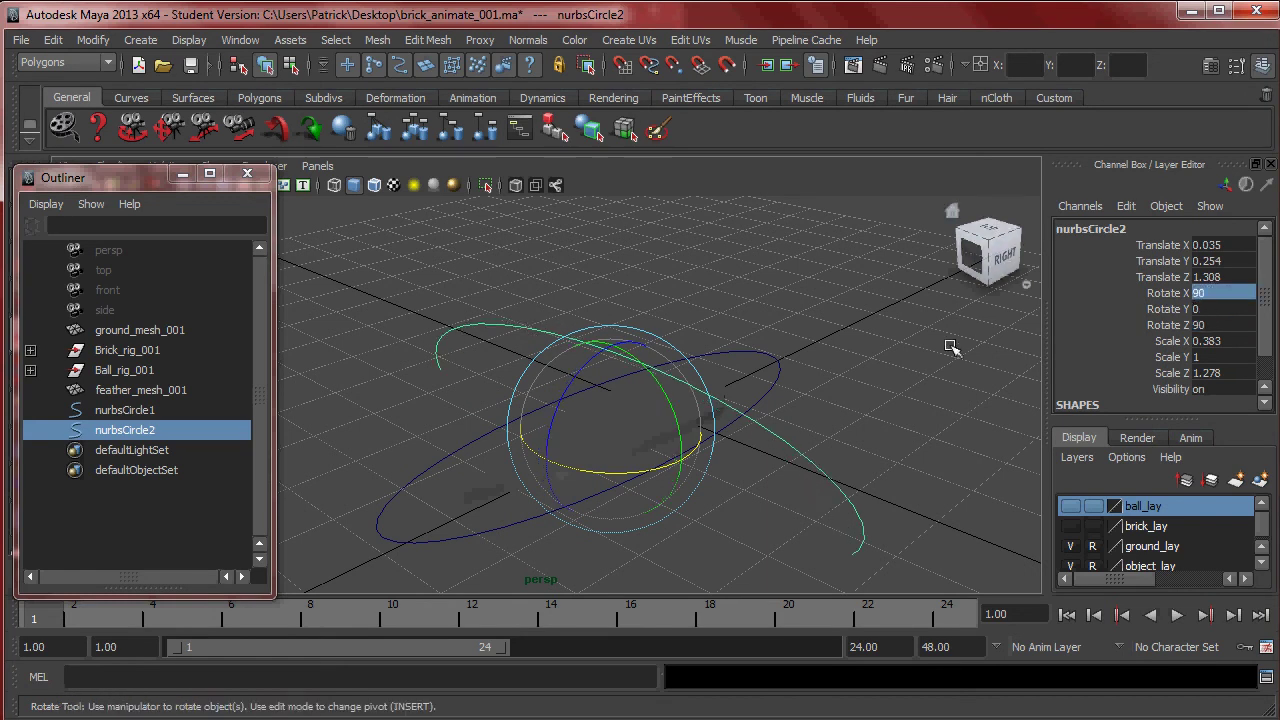
pyautogui.click(1070, 526)
pyautogui.click(1070, 526)
# Turn the upright circle along the feather's length by setting Rotate X to 180
pyautogui.moveTo(640, 470); pyautogui.dragTo(783, 387)
pyautogui.doubleClick(1218, 292)
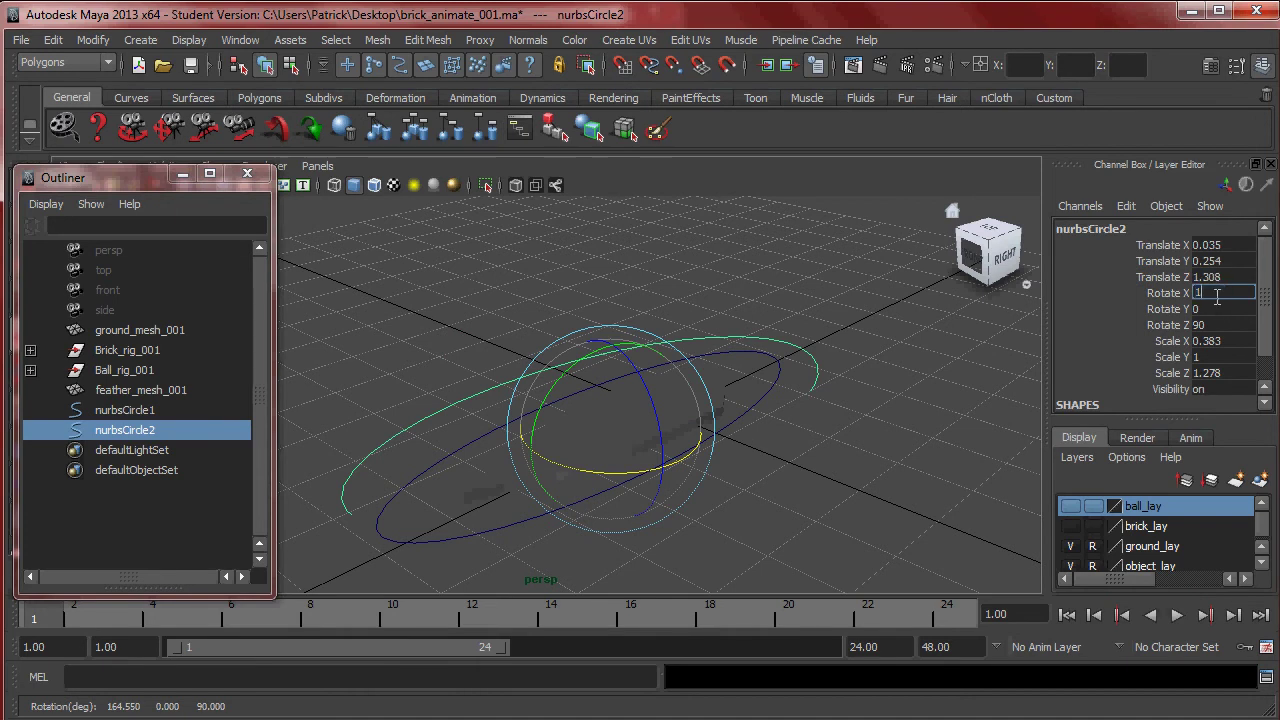
pyautogui.press('Return')
# Enlarge the upright circle to Scale X about 0.72 and Scale Y about 1.881, and shorten it along the feather
pyautogui.keyDown('alt'); pyautogui.moveTo(807, 477); pyautogui.dragTo(614, 424); pyautogui.keyUp('alt')
pyautogui.press('r')
pyautogui.keyDown('alt'); pyautogui.moveTo(614, 424); pyautogui.dragTo(752, 420); pyautogui.keyUp('alt')
# Lengthen the flat oval around the feather to Scale Z about 1.61
pyautogui.click(849, 428)
pyautogui.moveTo(849, 428); pyautogui.dragTo(755, 432)
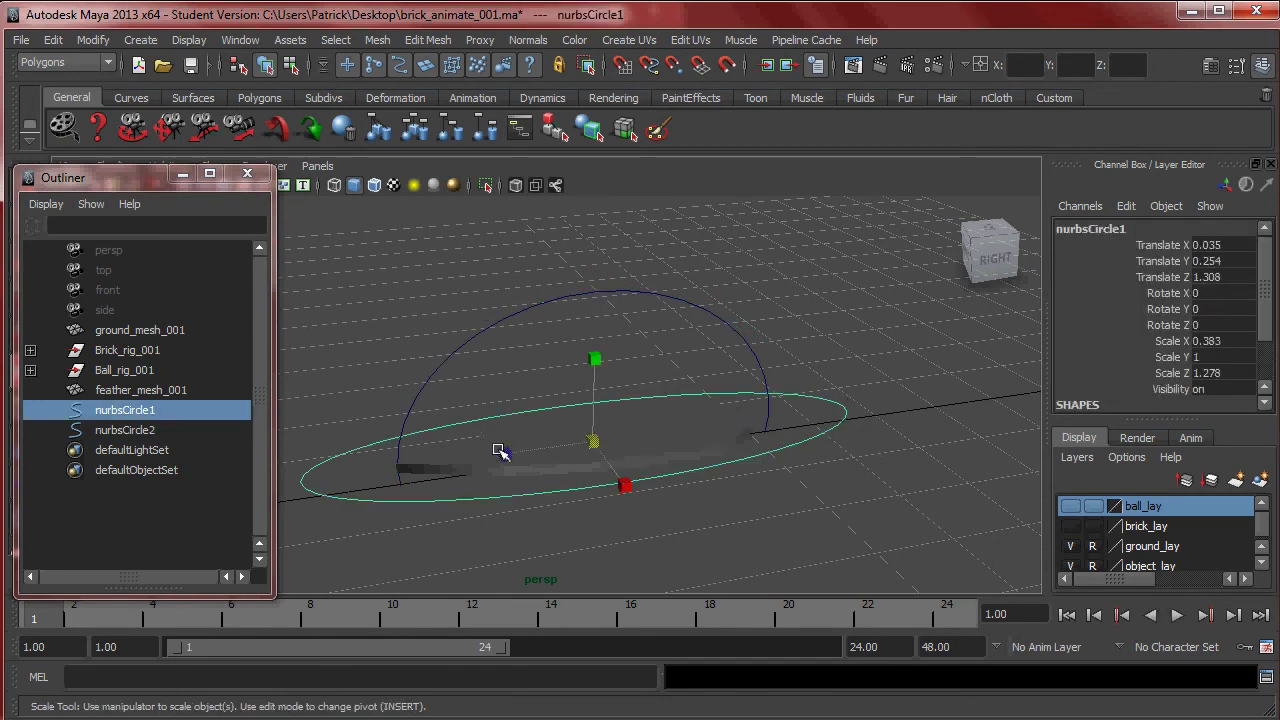
pyautogui.moveTo(500, 451); pyautogui.dragTo(480, 451)
pyautogui.moveTo(634, 443)
pyautogui.keyDown('alt'); pyautogui.mouseDown()
pyautogui.moveTo(686, 314)
pyautogui.moveTo(826, 383)
pyautogui.moveTo(736, 399)
pyautogui.moveTo(643, 459)
pyautogui.mouseUp(); pyautogui.keyUp('alt')
# Adjust the upright circle to Scale Z about 0.895 and move it along the feather to Translate Z about 1.454
pyautogui.click(697, 335)
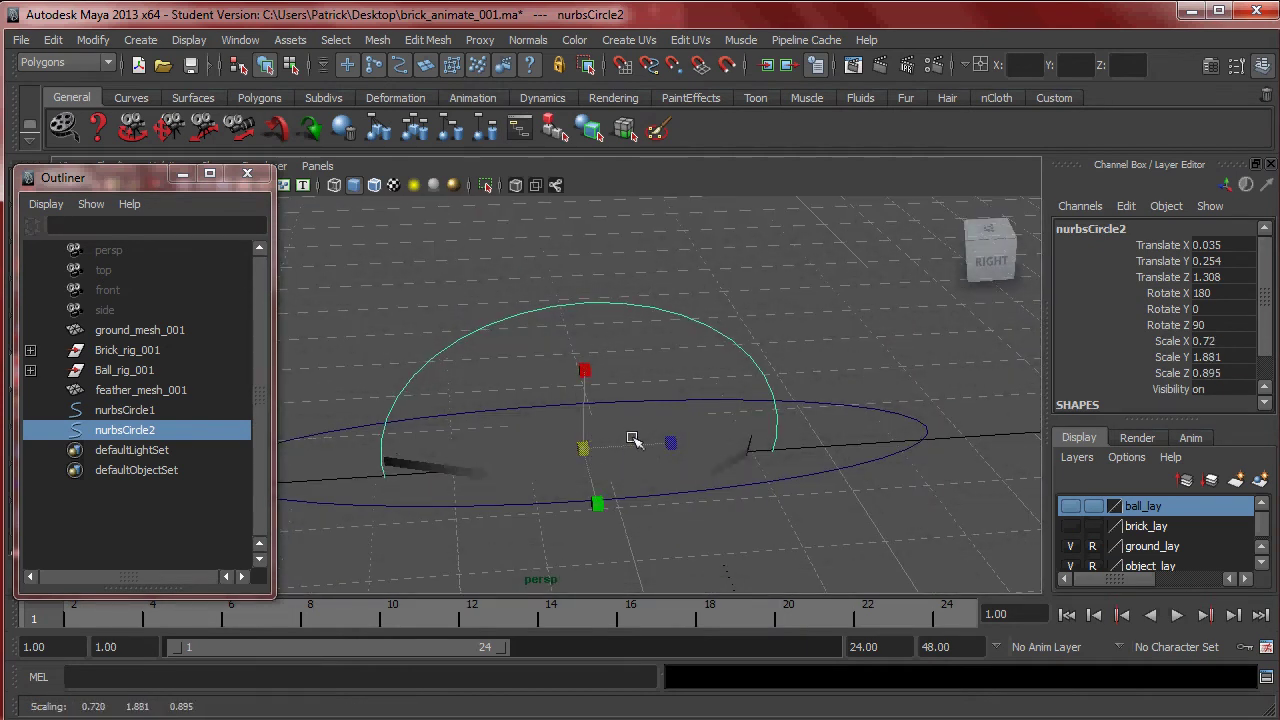
pyautogui.press('w')
pyautogui.moveTo(537, 452); pyautogui.dragTo(512, 453)
pyautogui.keyDown('alt'); pyautogui.moveTo(629, 400); pyautogui.dragTo(737, 334); pyautogui.keyUp('alt')
pyautogui.click(785, 265)
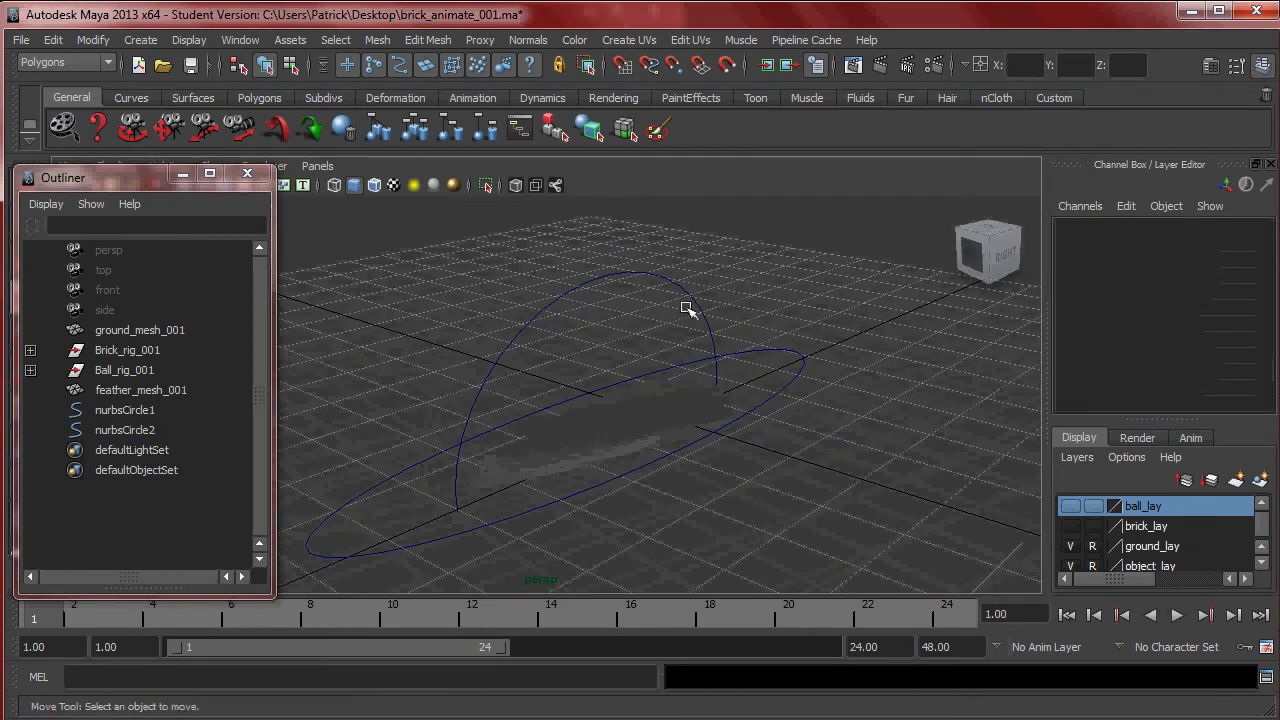
# Duplicate the upright circle and turn the copy across the feather with Rotate X 90
pyautogui.click(691, 294)
pyautogui.keyDown('alt'); pyautogui.moveTo(691, 294); pyautogui.dragTo(737, 391); pyautogui.keyUp('alt')
pyautogui.hotkey('ctrl', 'd')
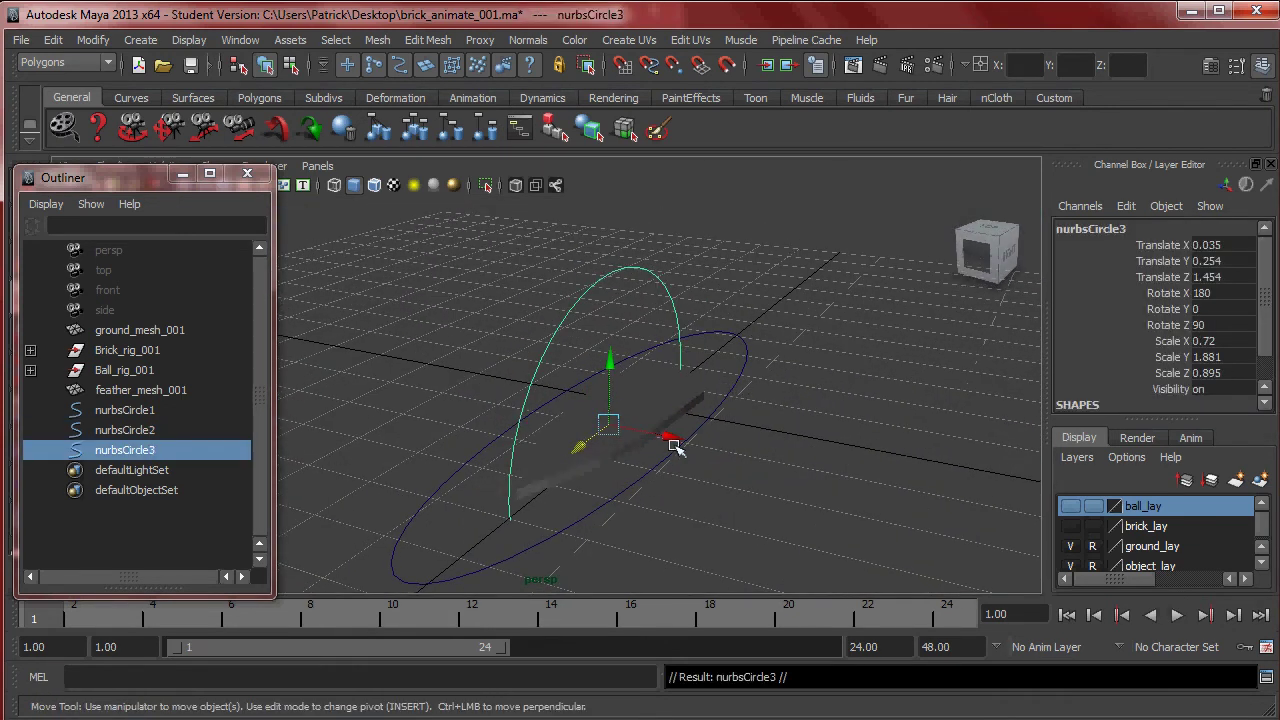
pyautogui.press('e')
pyautogui.moveTo(677, 463); pyautogui.dragTo(538, 456)
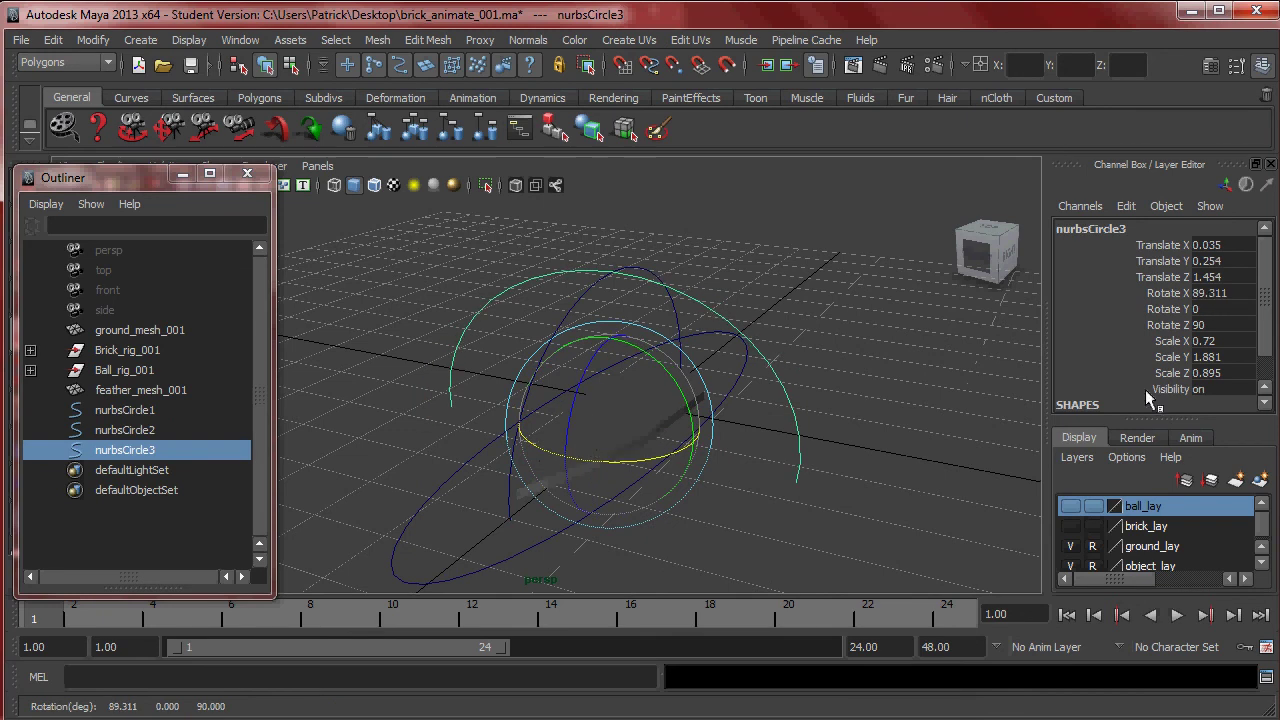
pyautogui.doubleClick(1214, 293)
pyautogui.write('90')
pyautogui.press('Return')
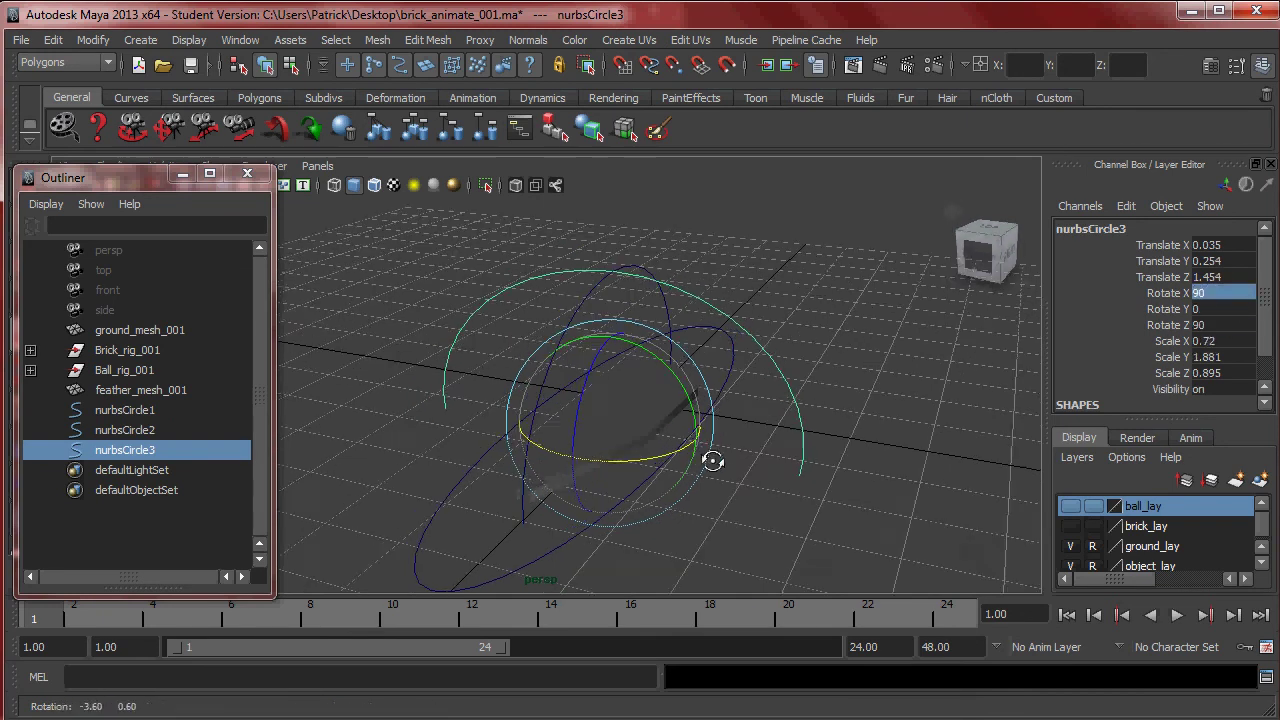
# Shrink the crosswise circle into a small arch above the feather, with Scale X about 0.179 and Scale Z about 0.09
pyautogui.press('r')
pyautogui.moveTo(700, 432); pyautogui.dragTo(612, 423)
pyautogui.moveTo(613, 337); pyautogui.dragTo(610, 405)
pyautogui.moveTo(692, 432); pyautogui.dragTo(808, 485)
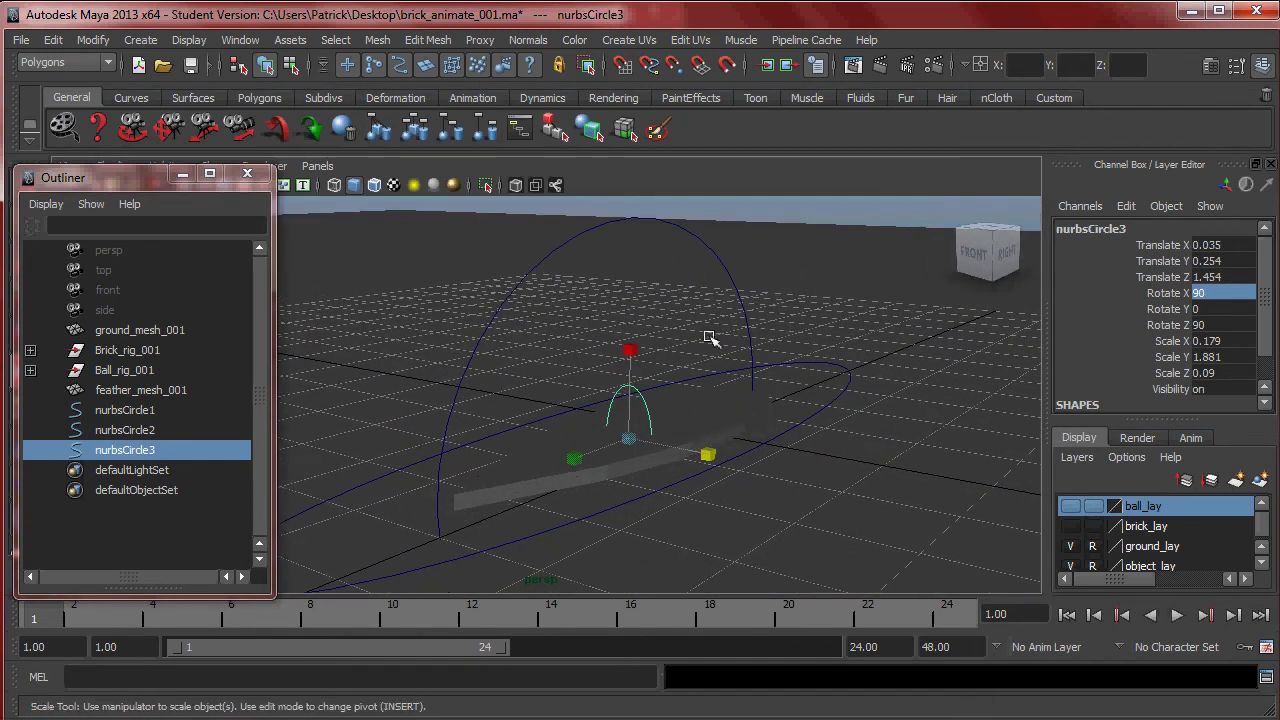
pyautogui.click(891, 386)
# Freeze the flat oval's transformations and rename it translate_handle_001
pyautogui.keyDown('alt'); pyautogui.moveTo(852, 410); pyautogui.dragTo(874, 366); pyautogui.keyUp('alt')
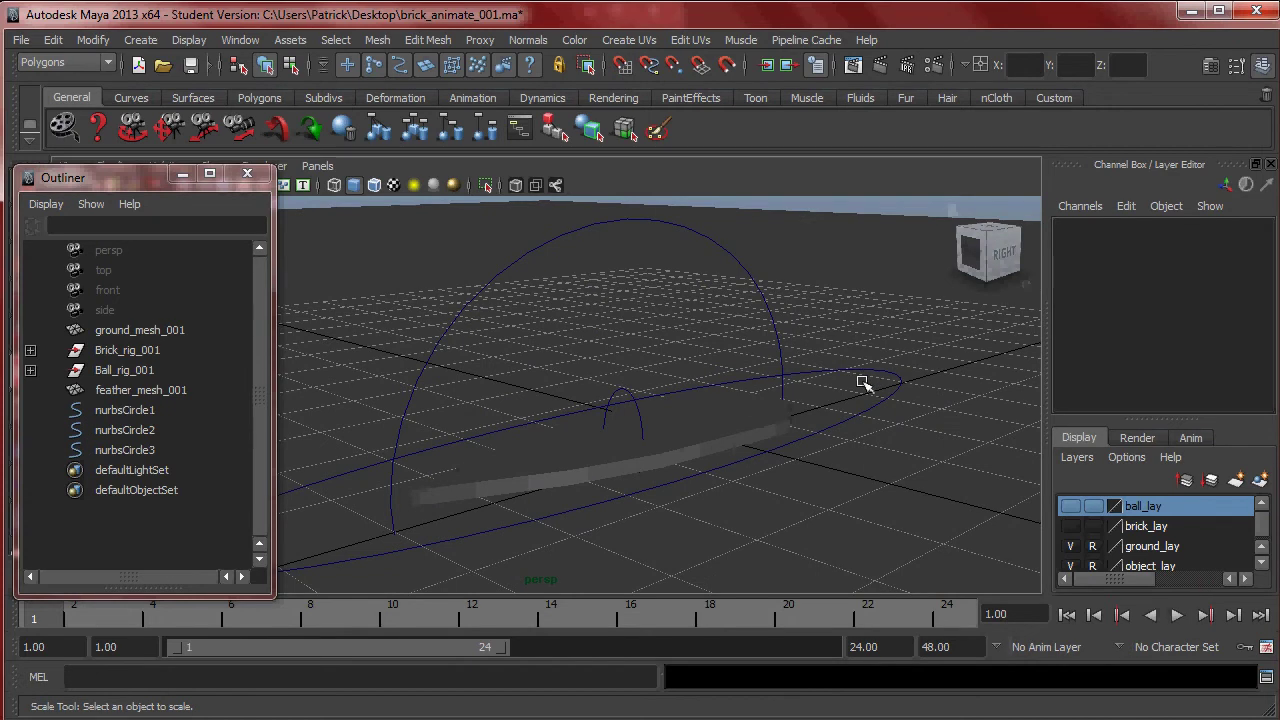
pyautogui.click(885, 371)
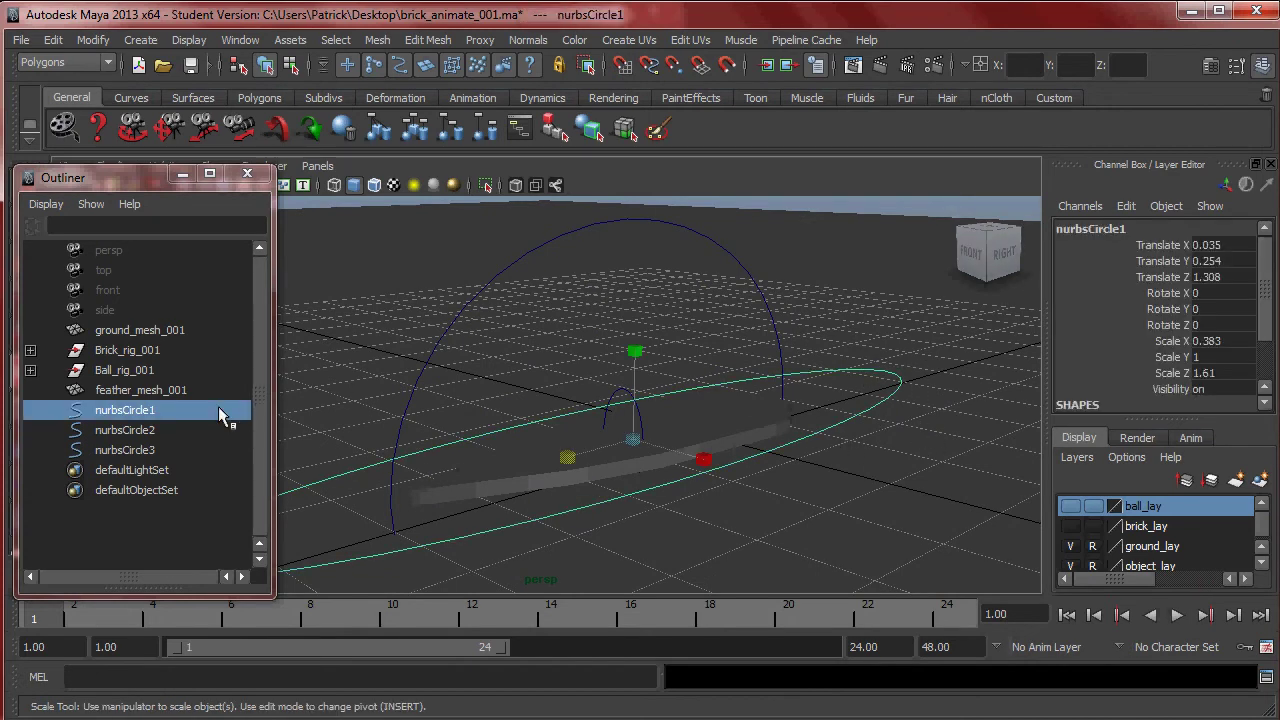
pyautogui.click(85, 39)
pyautogui.click(148, 109)
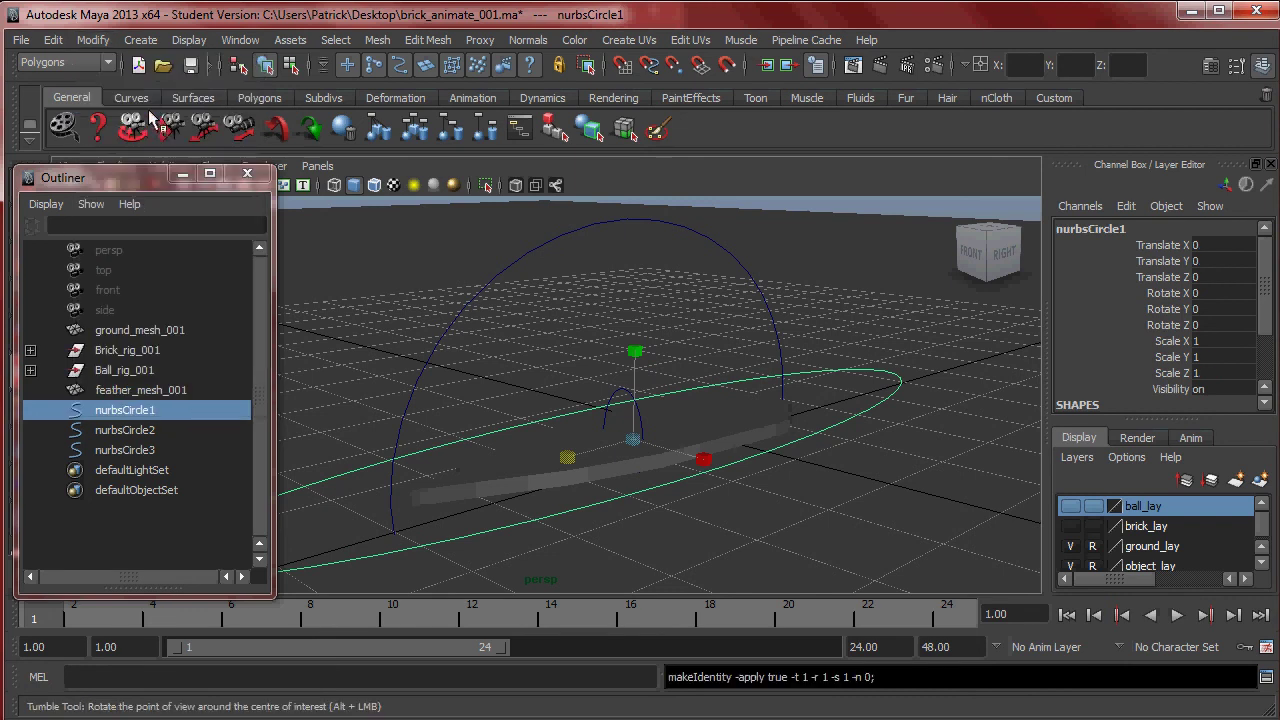
pyautogui.doubleClick(116, 411)
pyautogui.write('trans')
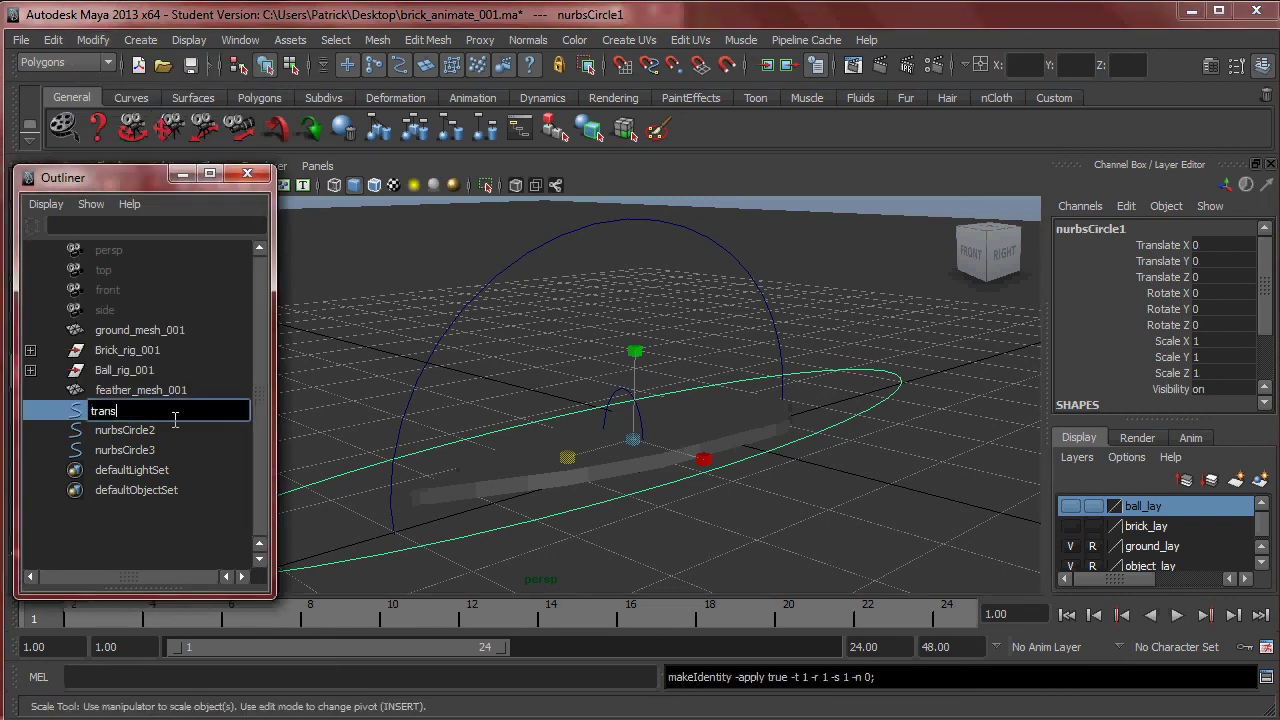
pyautogui.write('late_handle_001')
pyautogui.press('Return')
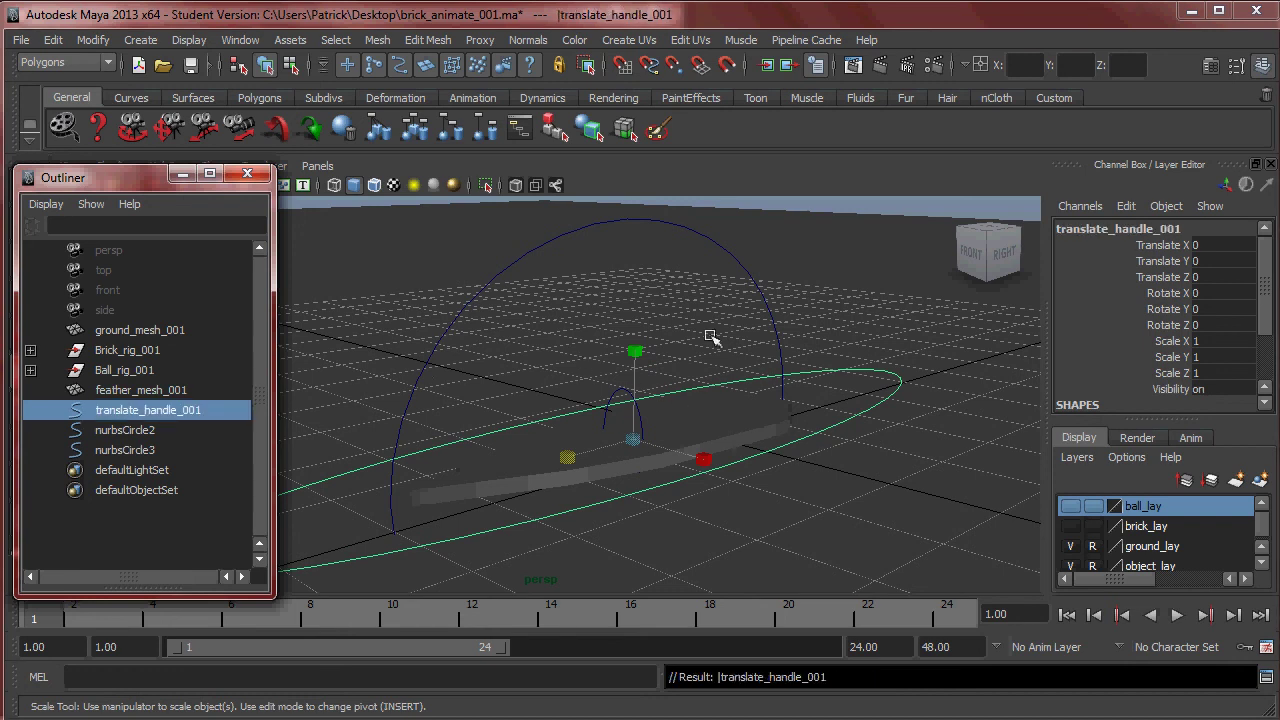
# Freeze the large upright circle's transformations and rename it rotate_handle_001
pyautogui.click(757, 317)
pyautogui.click(91, 40)
pyautogui.click(133, 110)
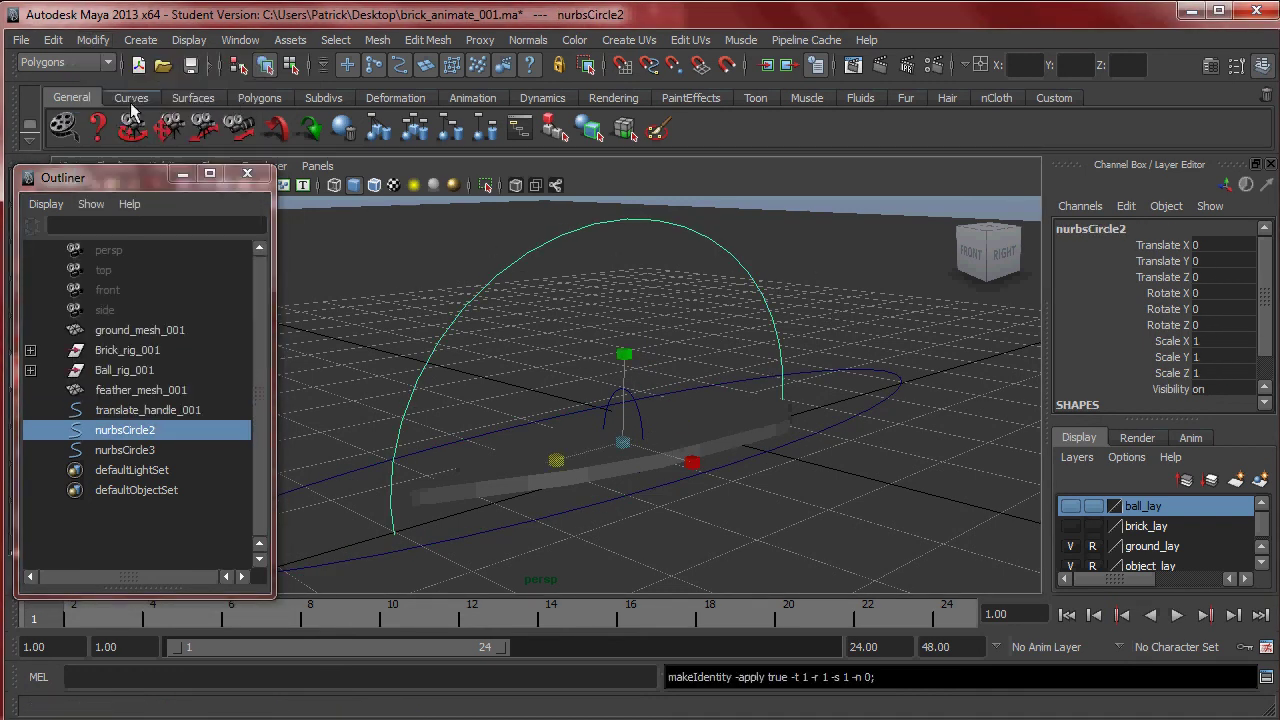
pyautogui.doubleClick(155, 428)
pyautogui.write('roa')
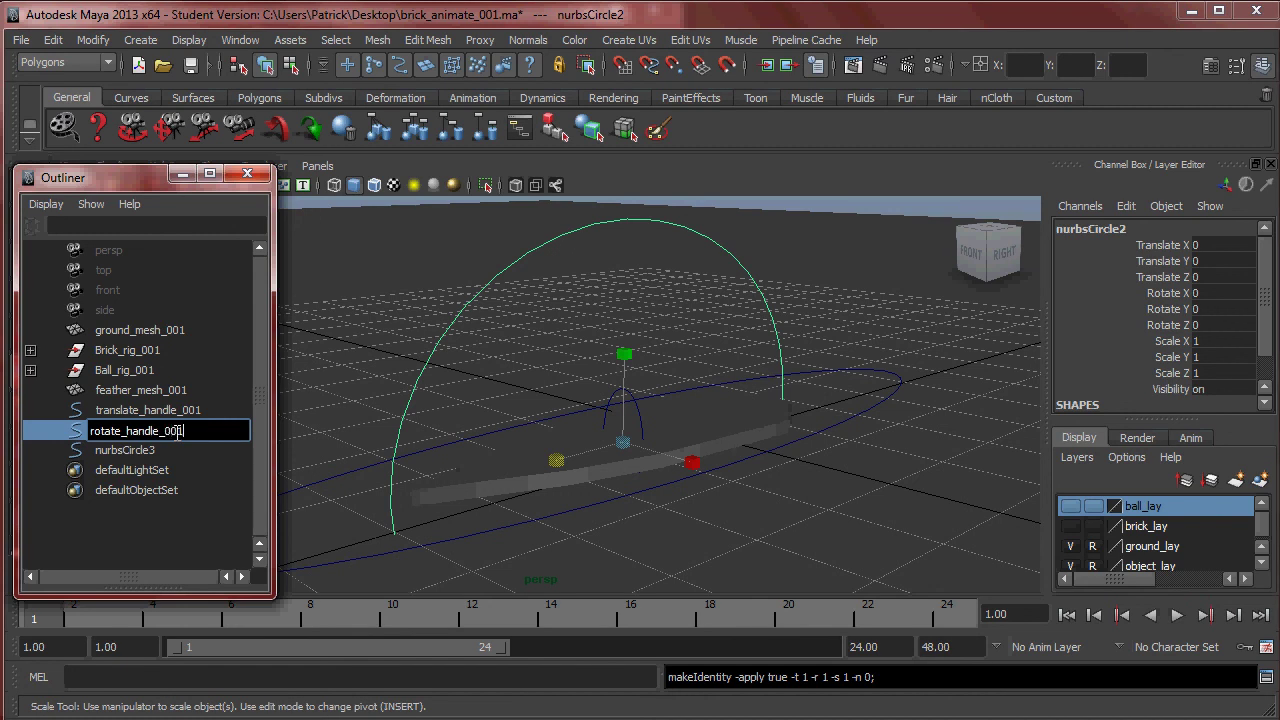
pyautogui.press('Return')
# Freeze the small arch nurbsCircle3's transformations and rename it scale_handle_001
pyautogui.click(160, 452)
pyautogui.keyDown('alt'); pyautogui.moveTo(560, 376); pyautogui.dragTo(623, 374); pyautogui.keyUp('alt')
pyautogui.click(92, 40)
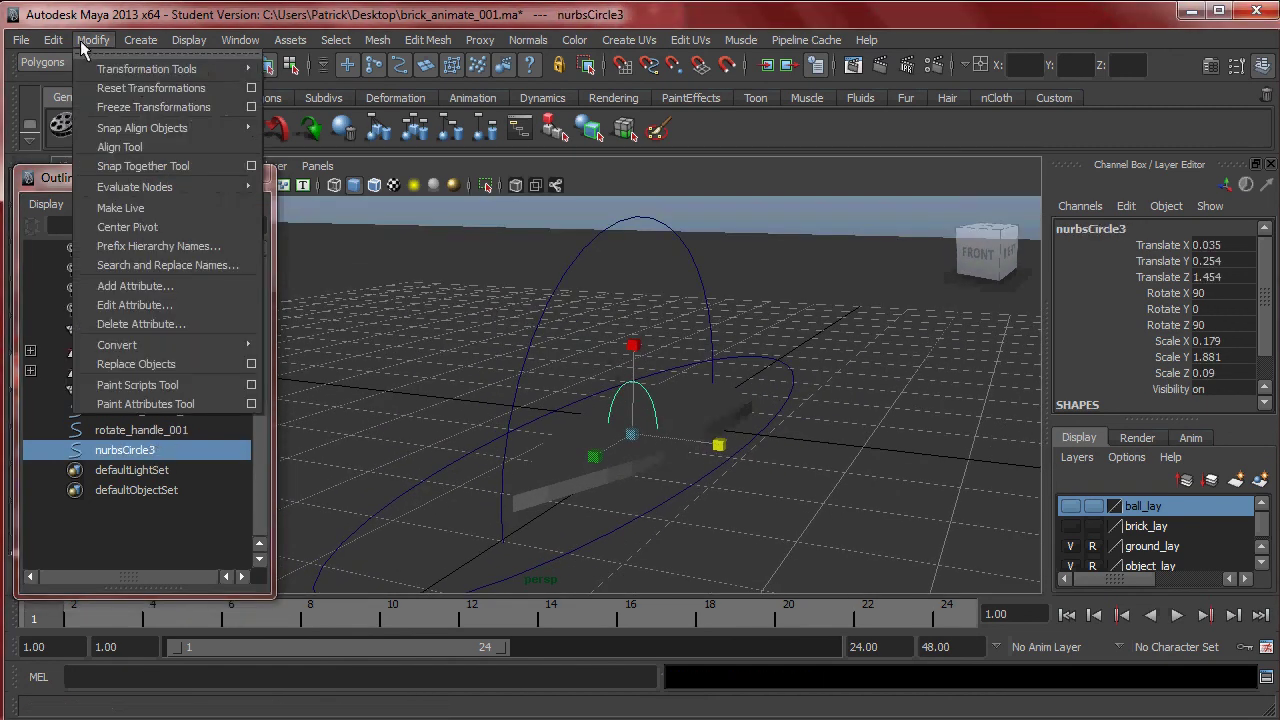
pyautogui.click(156, 106)
pyautogui.doubleClick(135, 452)
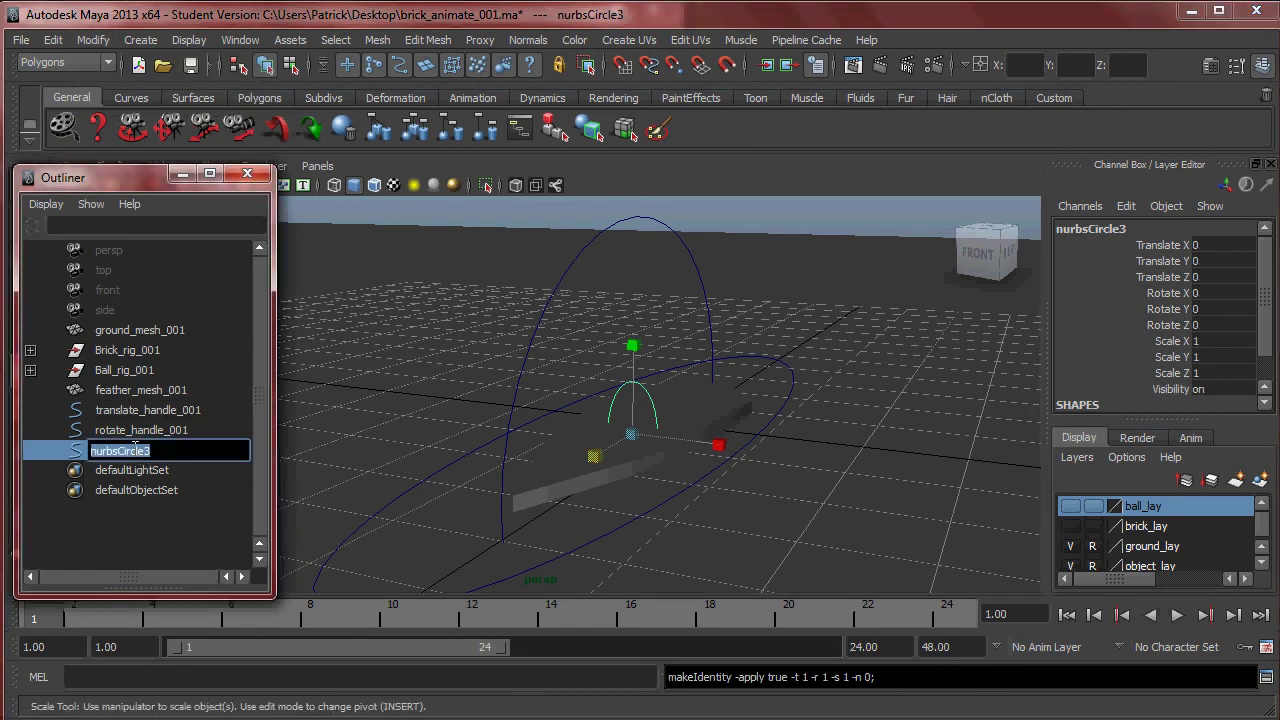
pyautogui.write('scale_handle_001')
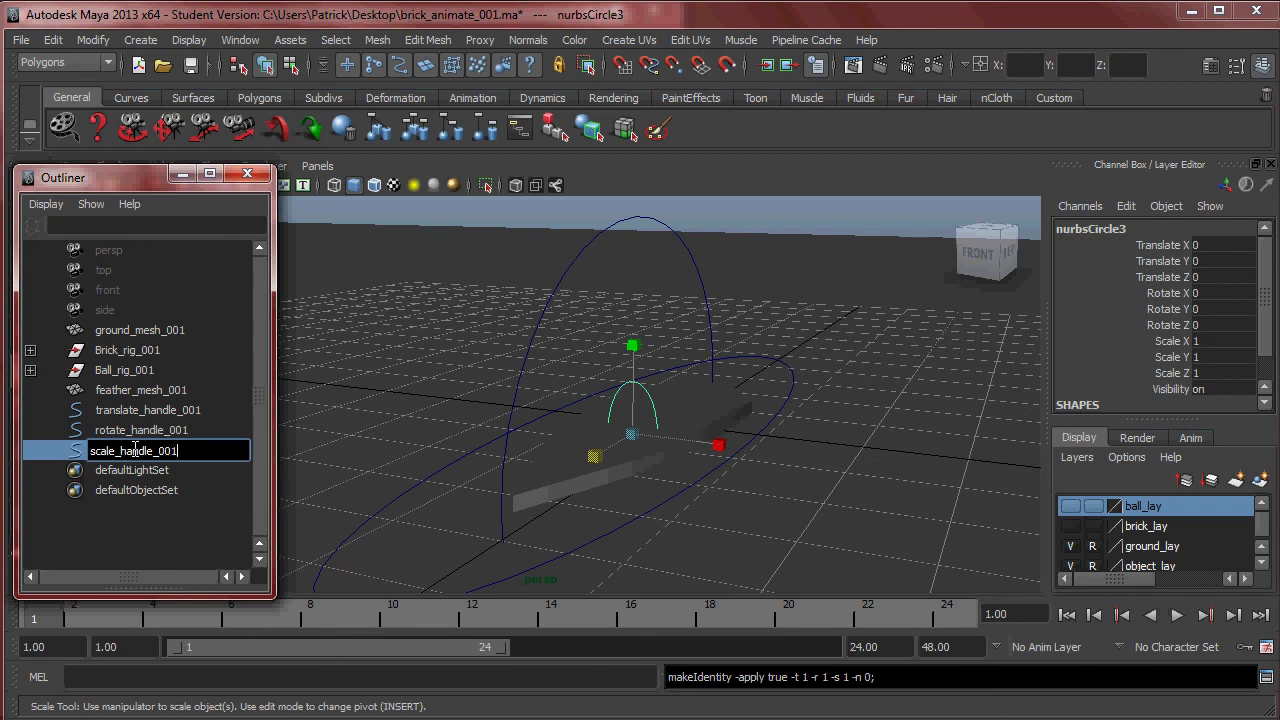
pyautogui.press('Return')
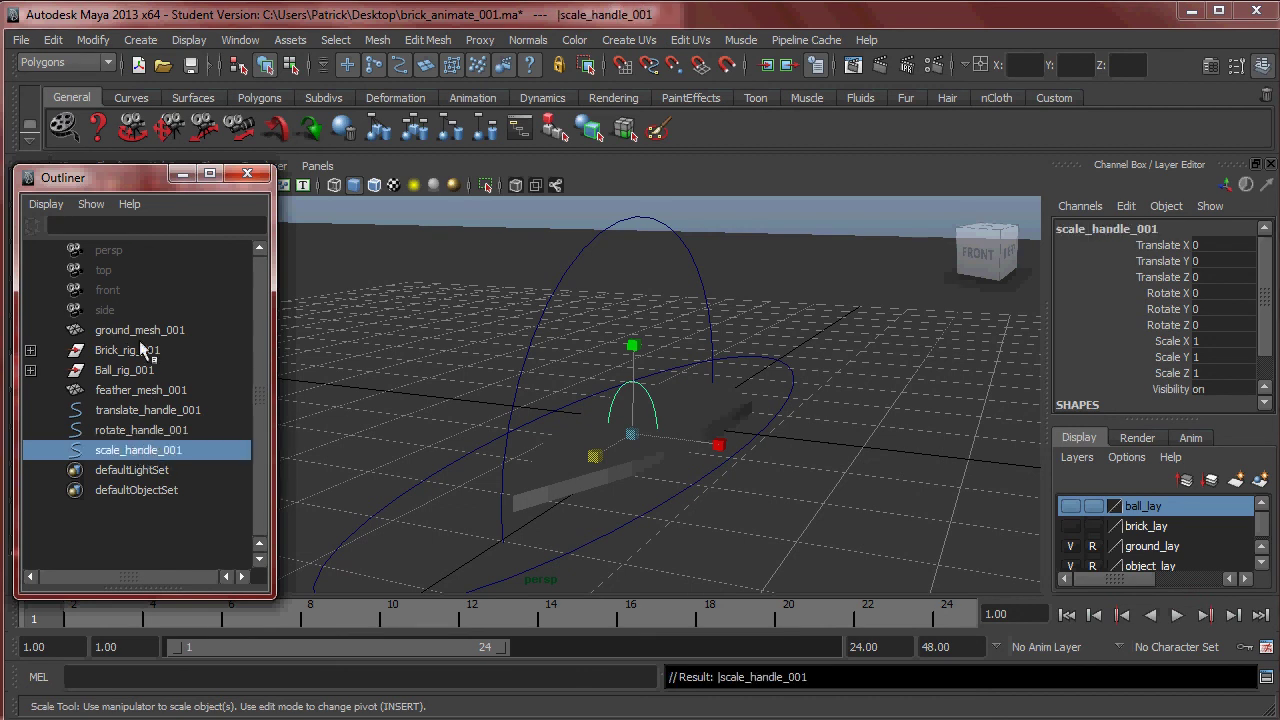
# Parent feather_mesh_001 under scale_handle_001, that under rotate_handle_001, and that under translate_handle_001
pyautogui.click(149, 399)
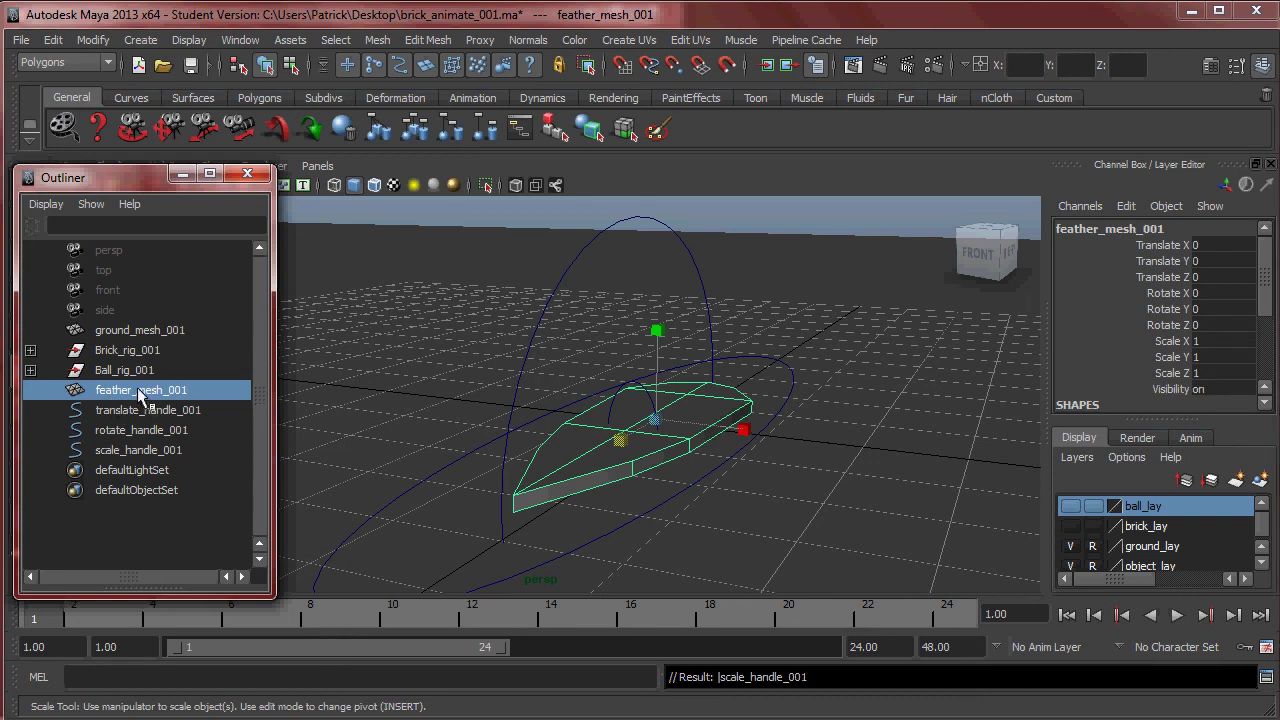
pyautogui.moveTo(133, 393)
pyautogui.mouseDown(button='middle')
pyautogui.moveTo(140, 457)
pyautogui.moveTo(140, 391)
pyautogui.mouseUp(button='middle')
pyautogui.click(133, 431)
pyautogui.click(141, 412)
pyautogui.click(143, 391)
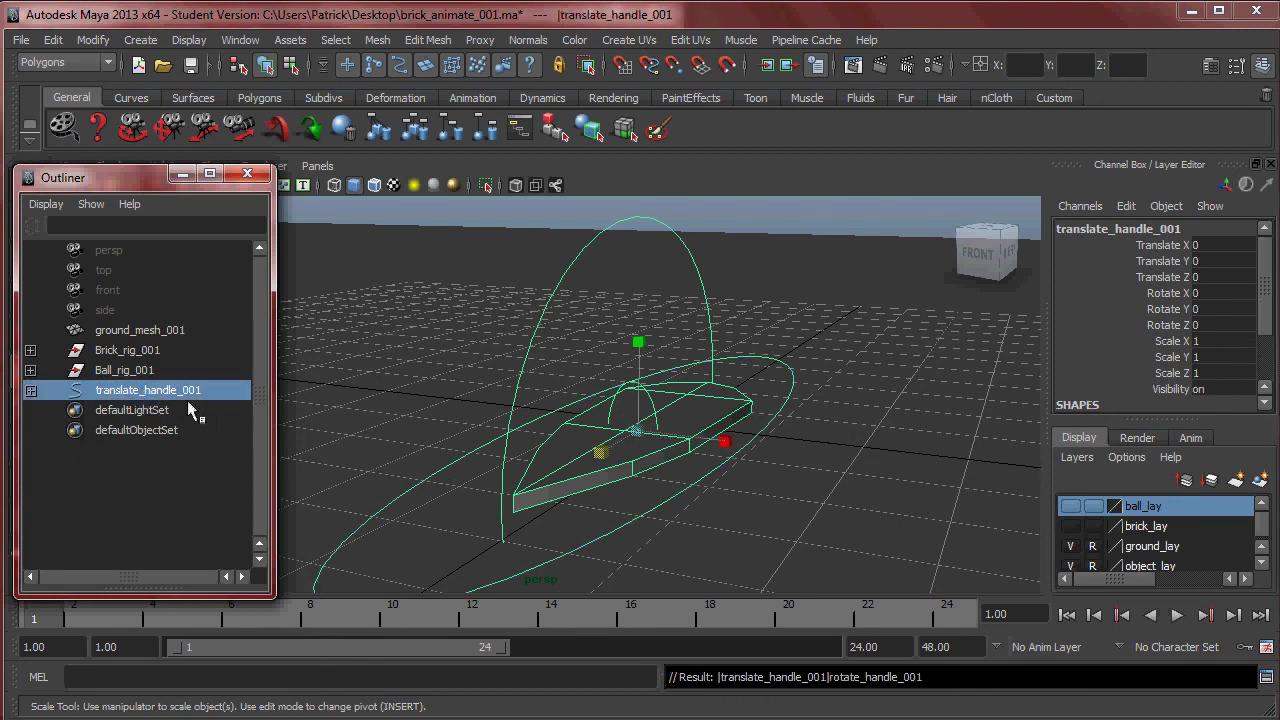
# Group the translate_handle_001 hierarchy and rename the group Feather_rig_001
pyautogui.click(53, 39)
pyautogui.click(113, 536)
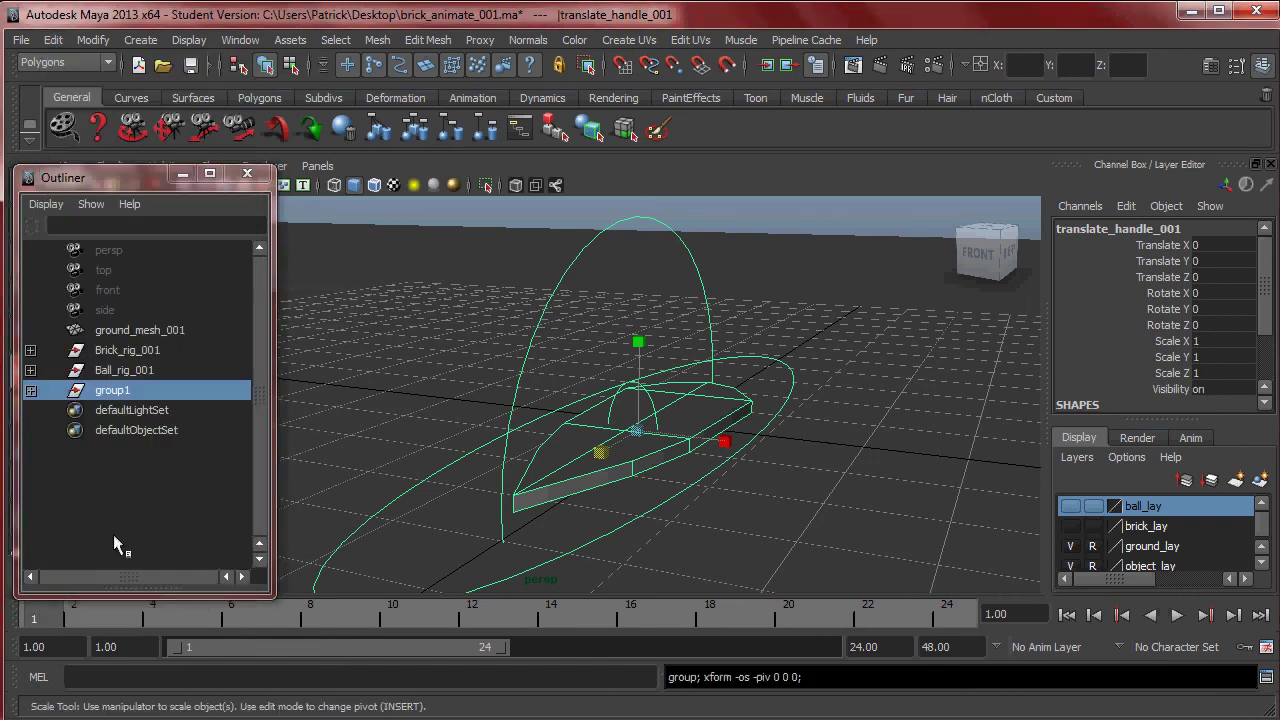
pyautogui.doubleClick(113, 390)
pyautogui.write('Feather_rig_001')
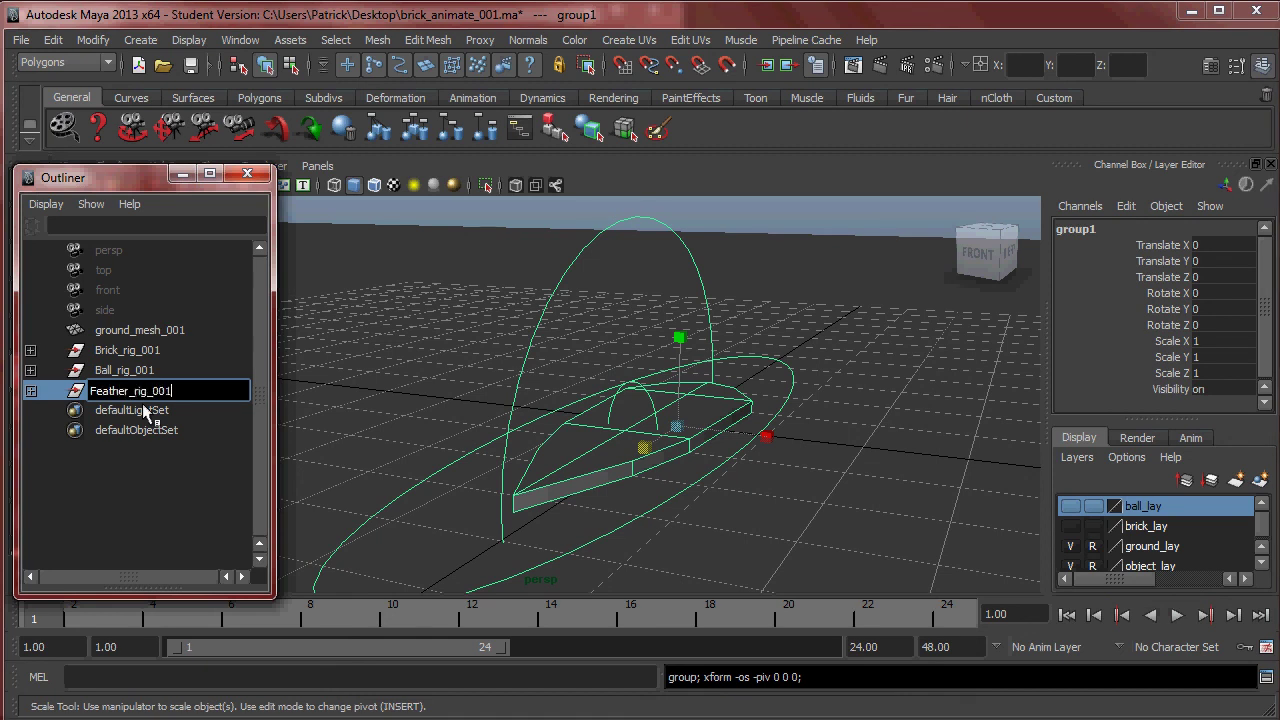
pyautogui.press('Return')
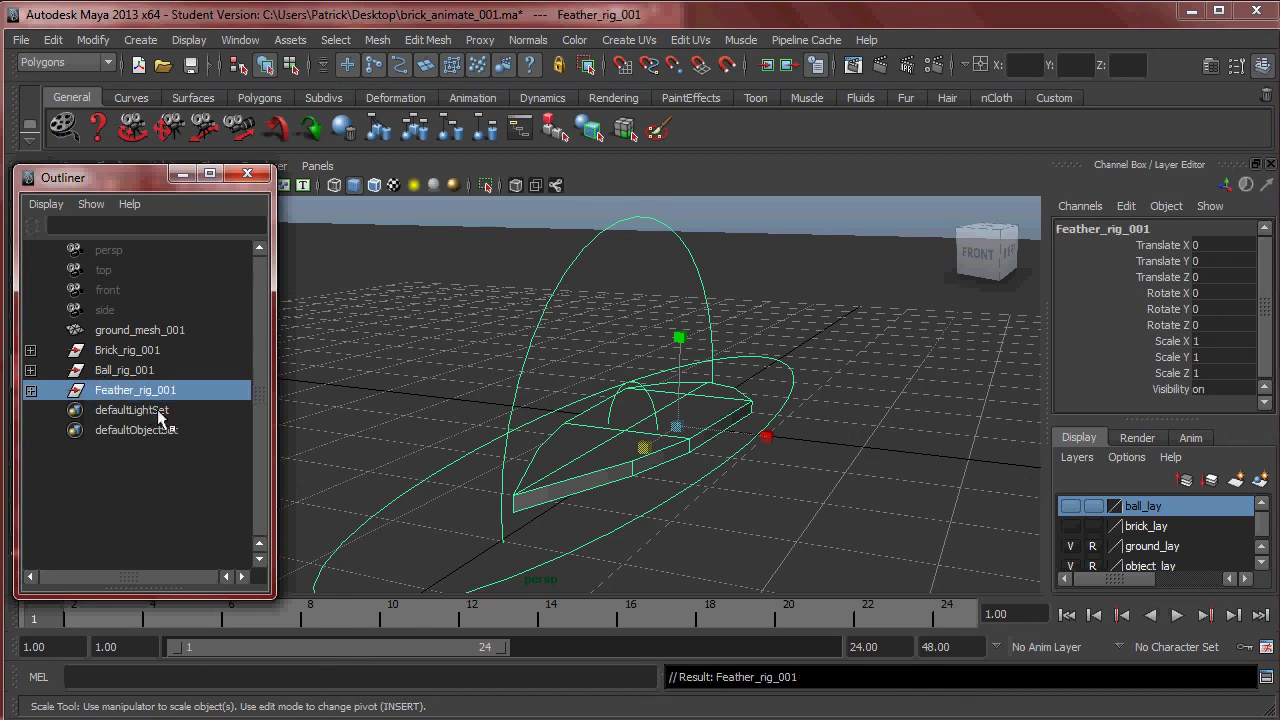
# Add feather_mesh_001 to the object_lay display layer and clear the selection
pyautogui.click(612, 470)
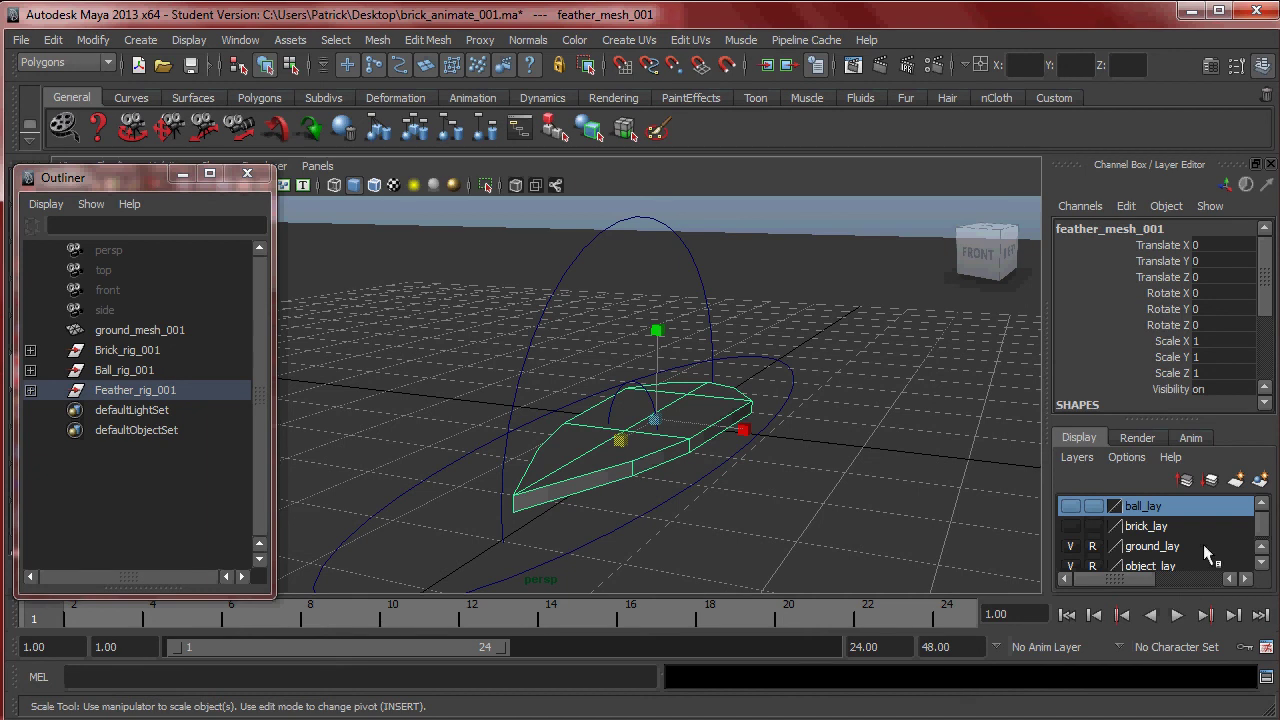
pyautogui.scroll(-1, 1213, 557)
pyautogui.click(1162, 562)
pyautogui.rightClick(1162, 564)
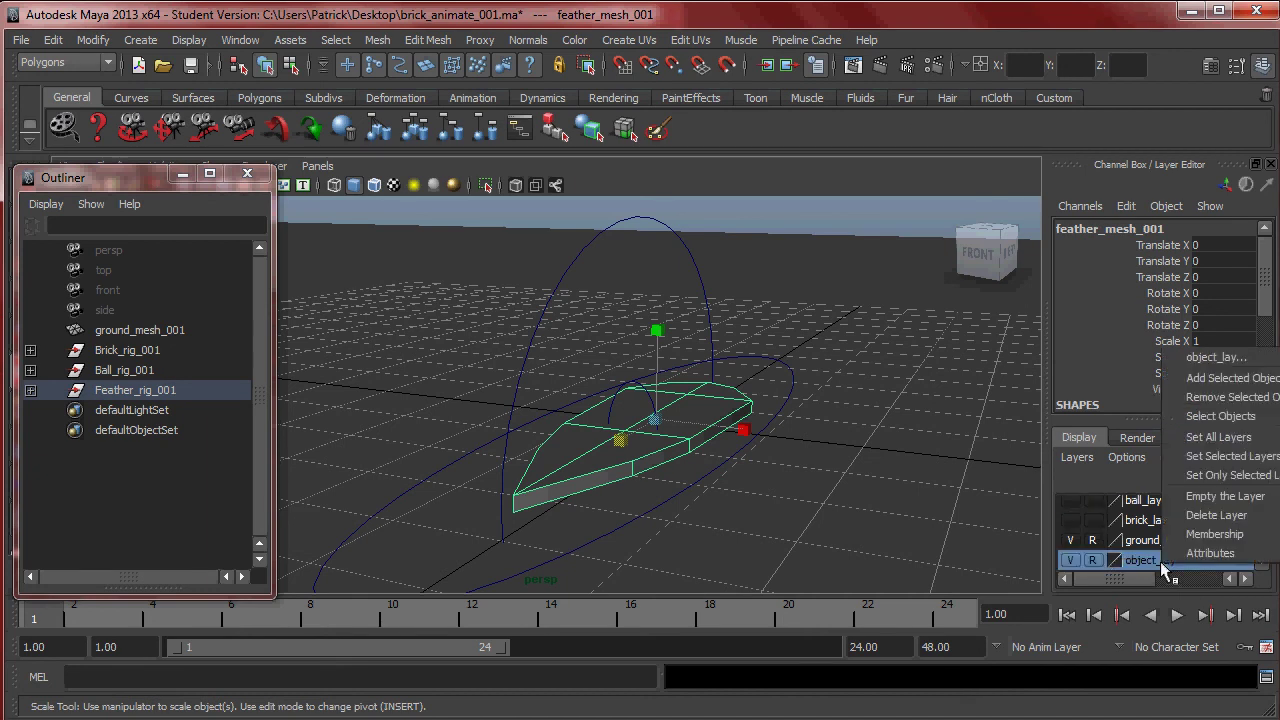
pyautogui.click(1229, 397)
pyautogui.click(860, 437)
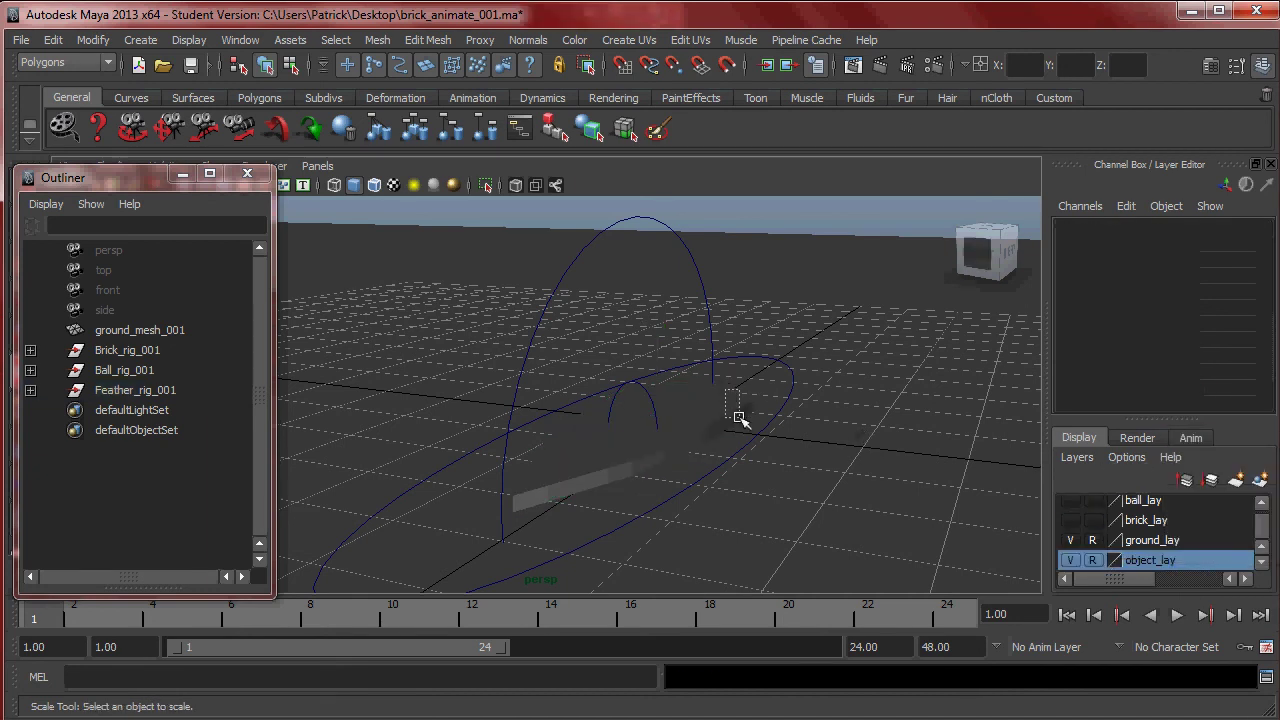
# Expand the full Feather_rig_001 hierarchy down to feather_mesh_001 and enlarge the Outliner to fit the names
pyautogui.click(736, 406)
pyautogui.click(763, 406)
pyautogui.moveTo(750, 402); pyautogui.dragTo(815, 447)
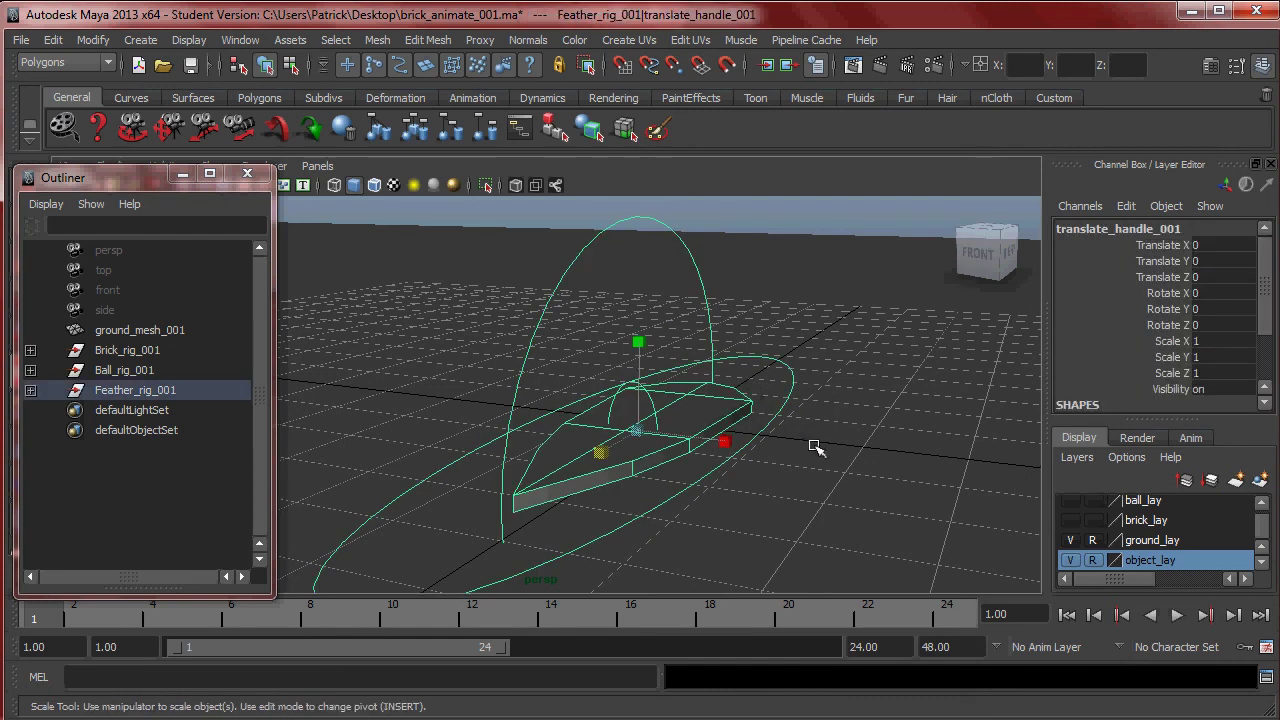
pyautogui.click(34, 390)
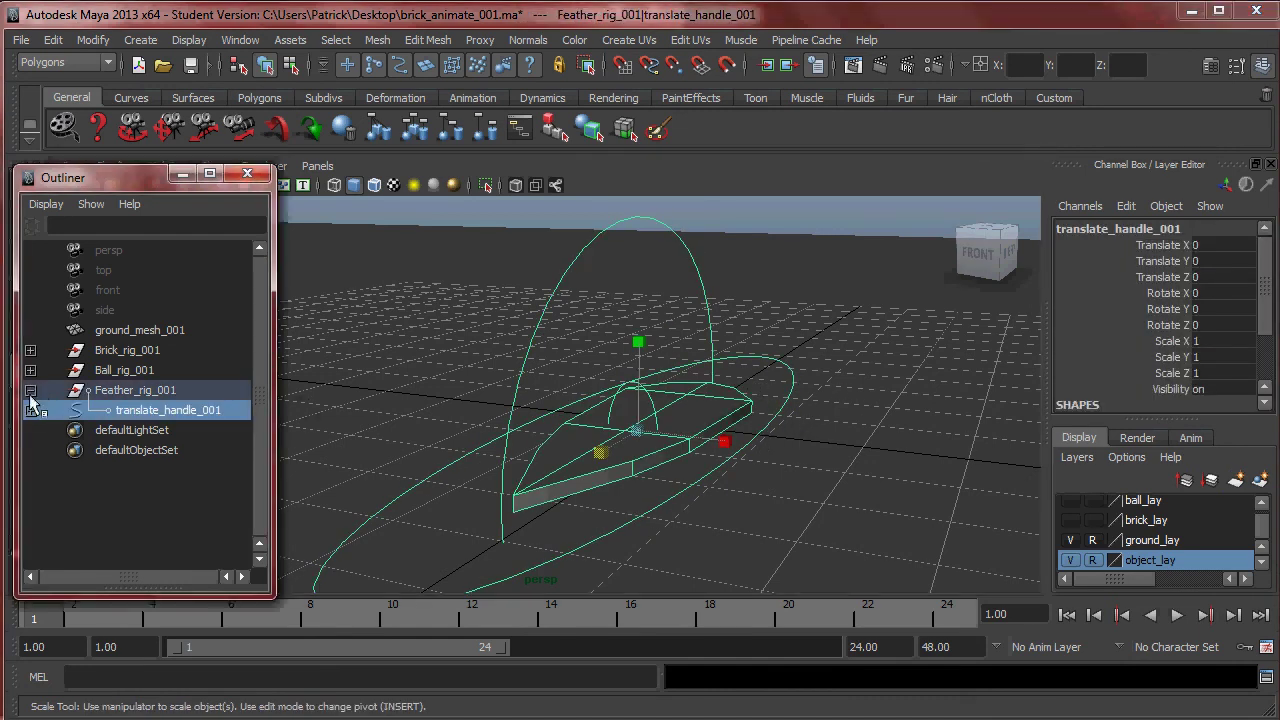
pyautogui.click(34, 410)
pyautogui.click(34, 430)
pyautogui.click(34, 450)
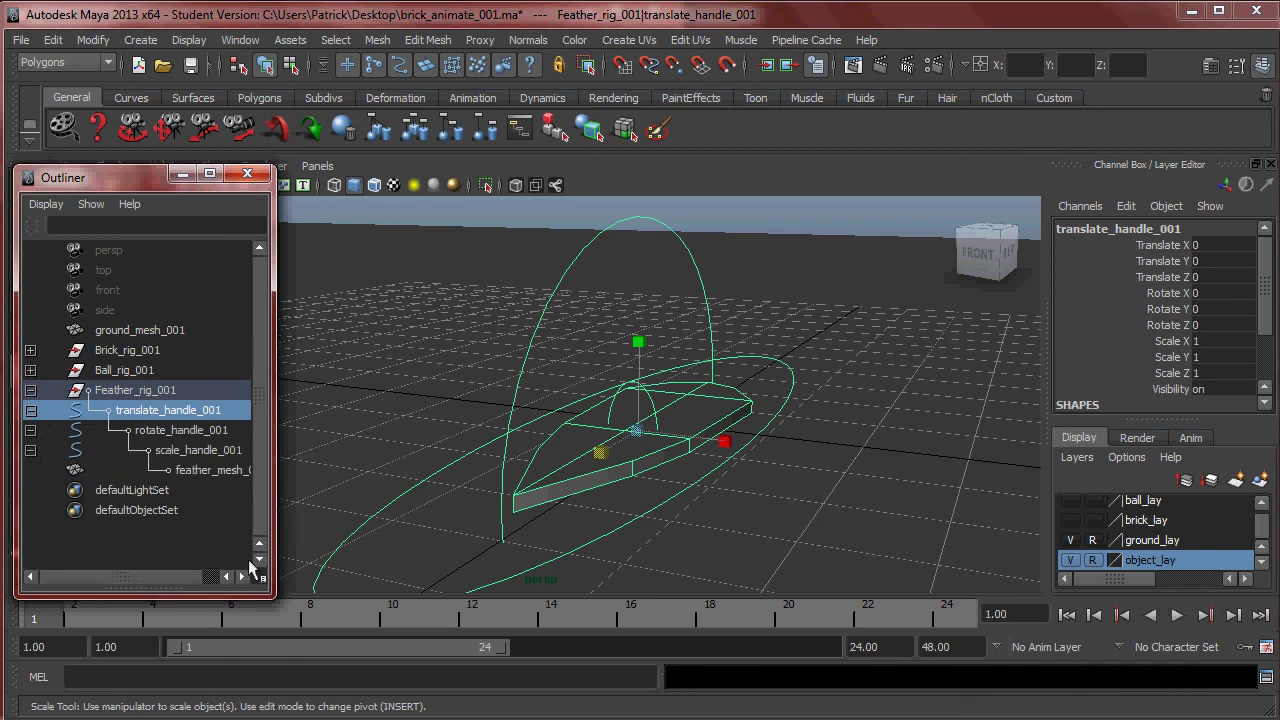
pyautogui.moveTo(268, 592); pyautogui.dragTo(356, 628)
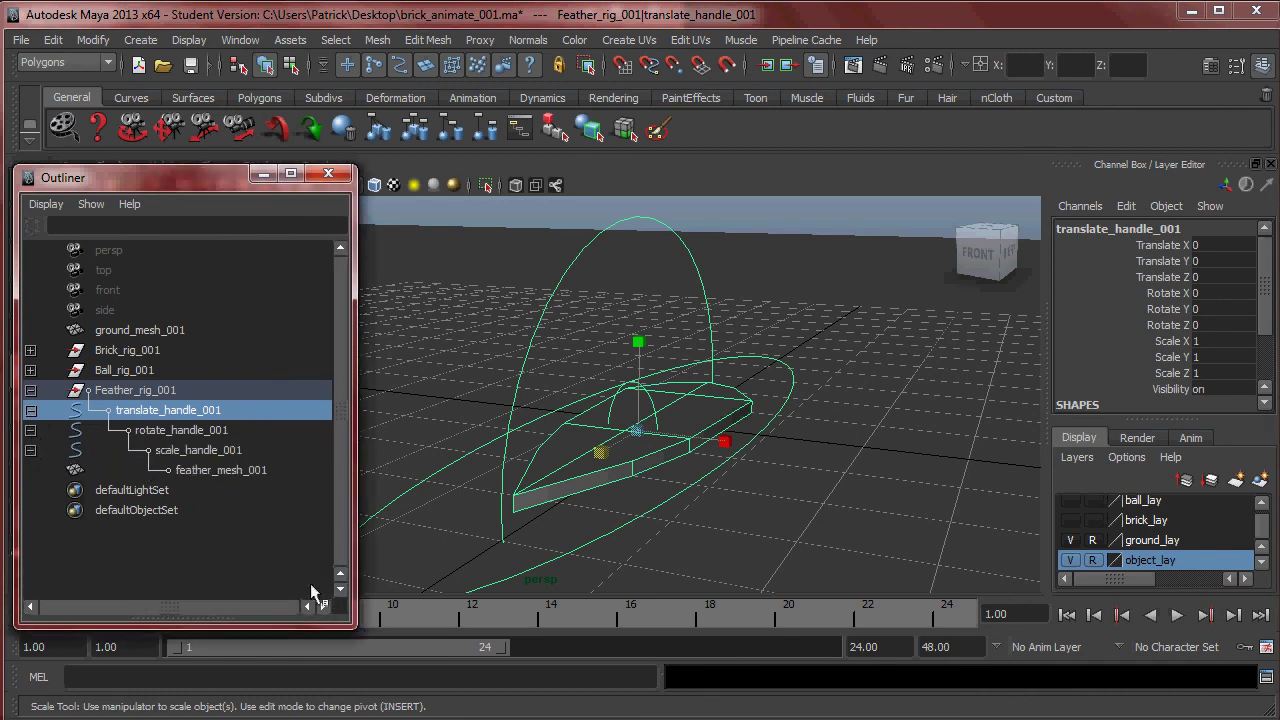
# Lock the translate and rotate channels of the feather rig's scale_handle_001
pyautogui.click(206, 451)
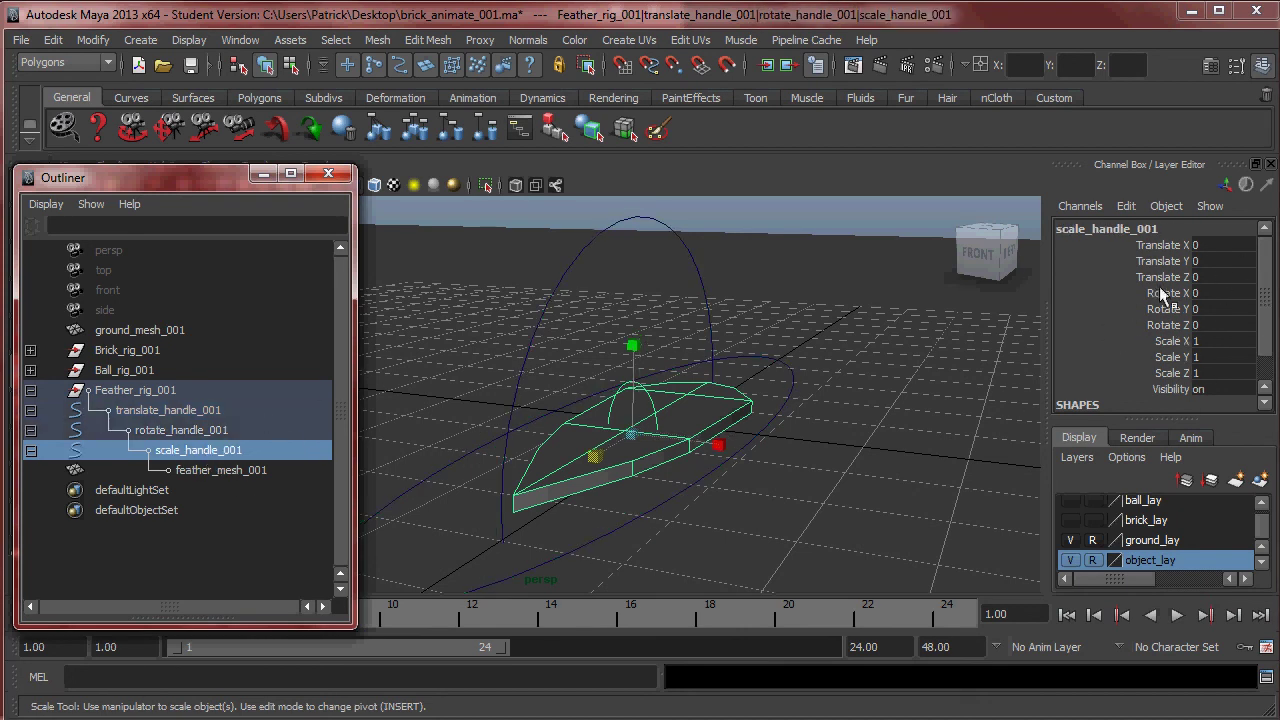
pyautogui.moveTo(1160, 246); pyautogui.dragTo(1182, 328)
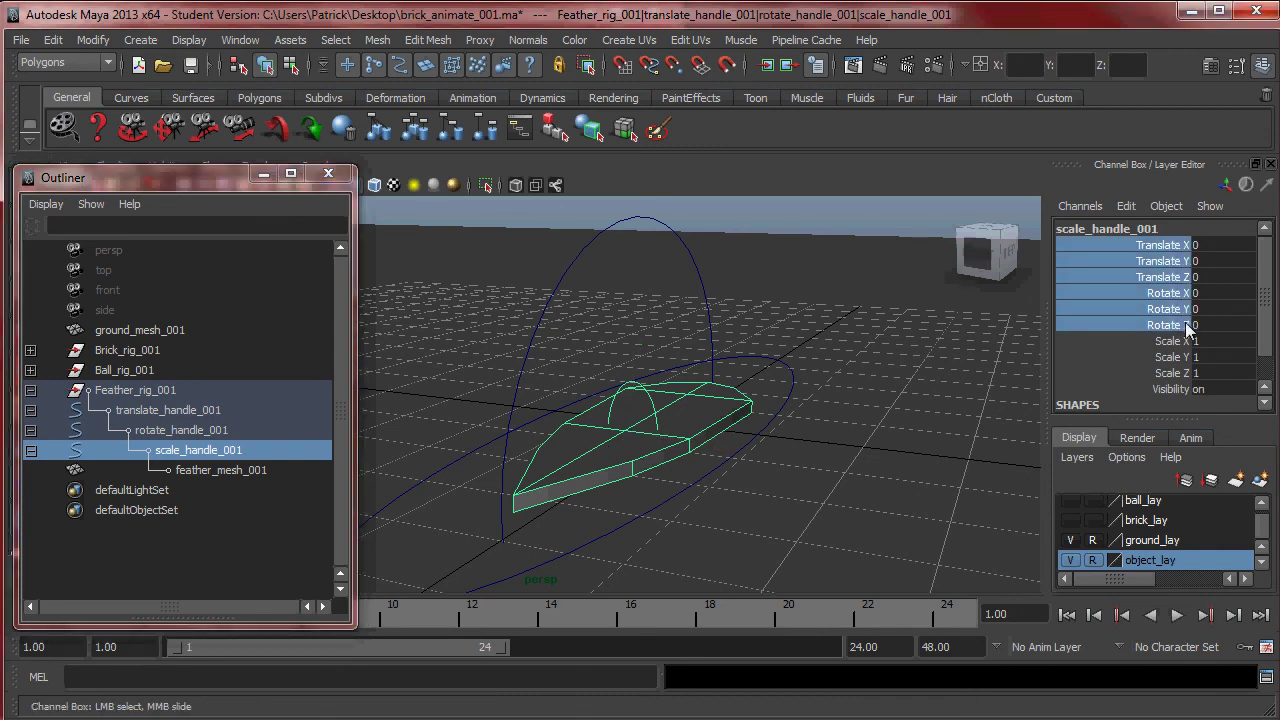
pyautogui.rightClick(1165, 296)
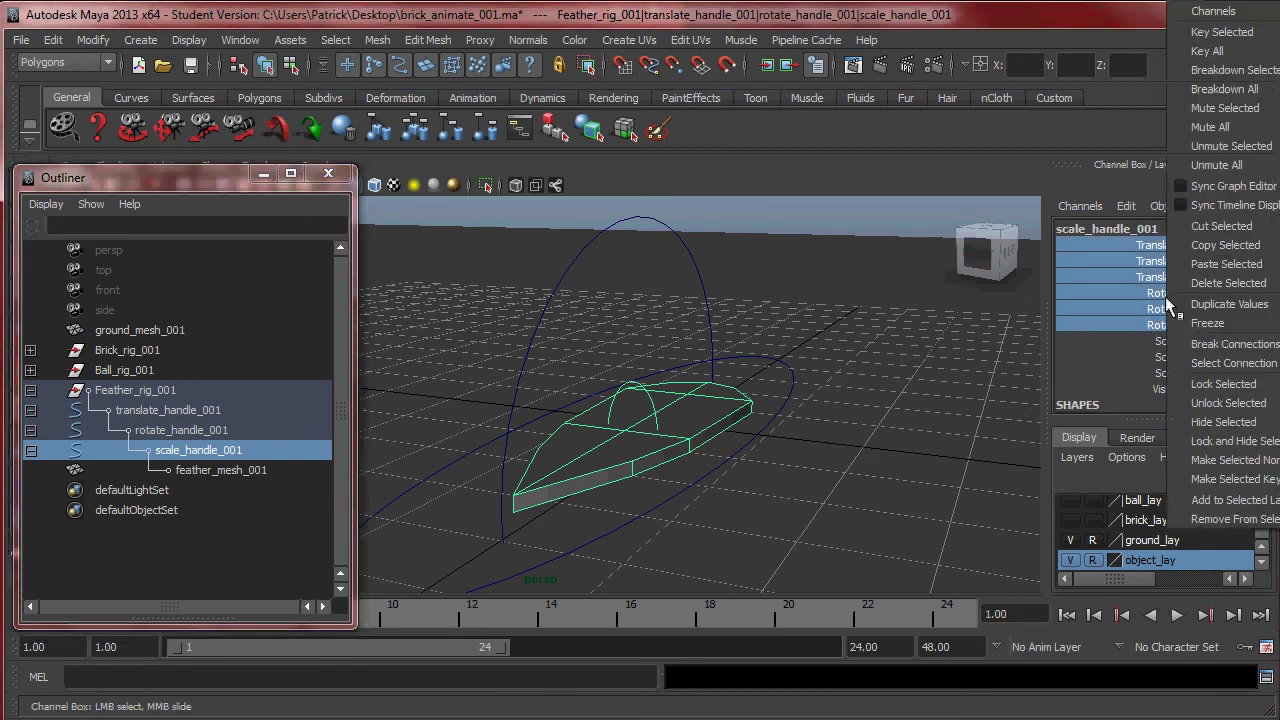
pyautogui.click(1228, 384)
# Lock the translate and scale channels of the feather rig's rotate_handle_001
pyautogui.click(205, 431)
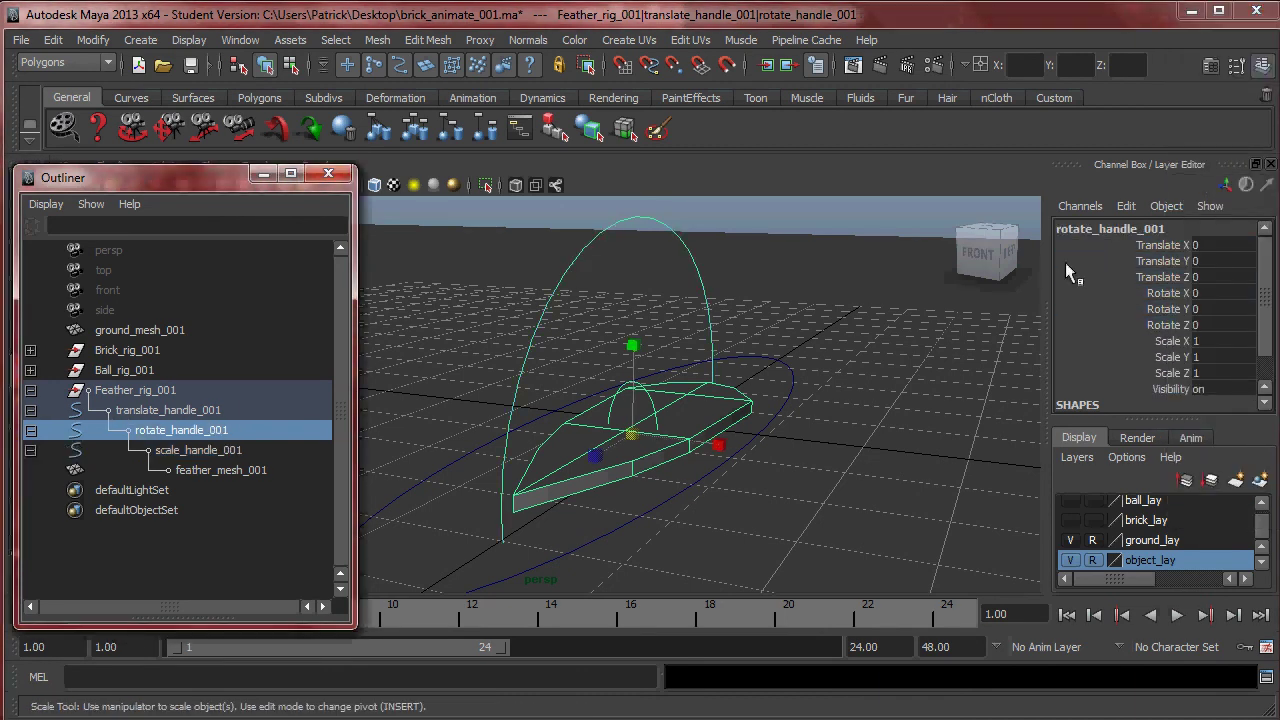
pyautogui.moveTo(1157, 243); pyautogui.dragTo(1160, 276)
pyautogui.rightClick(1159, 264)
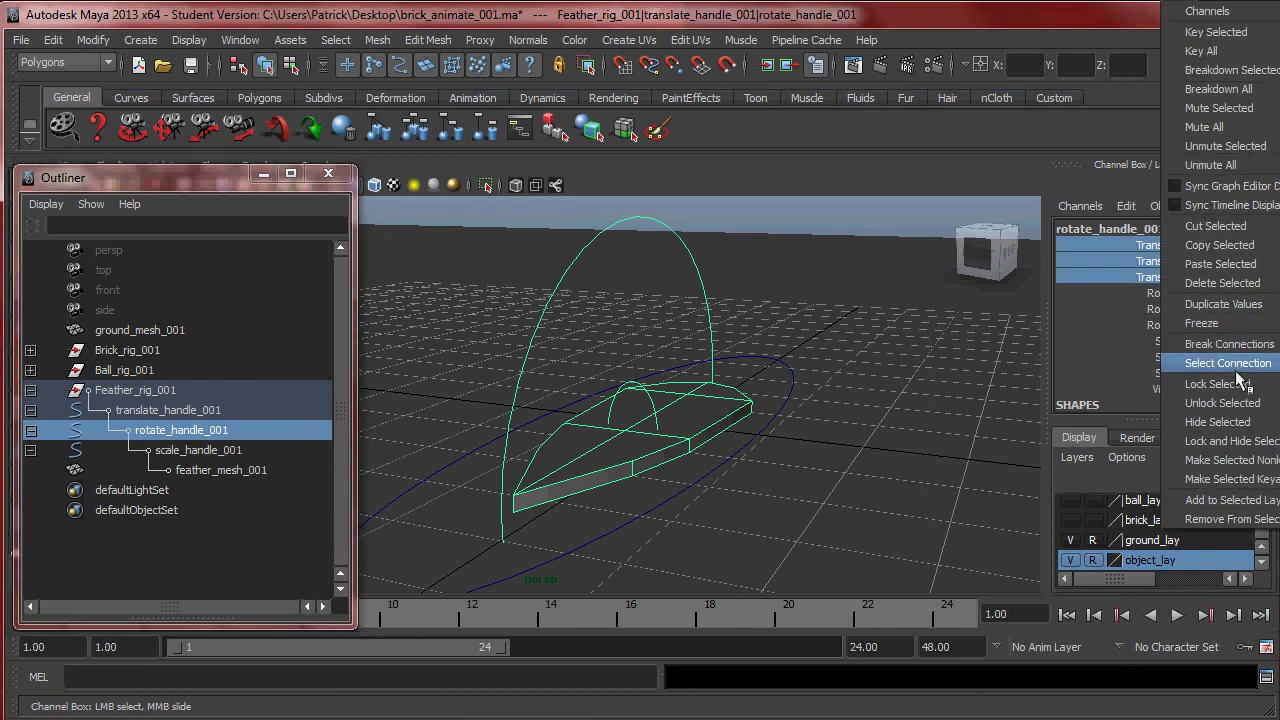
pyautogui.click(1203, 358)
pyautogui.moveTo(1170, 341); pyautogui.dragTo(1172, 372)
pyautogui.rightClick(1172, 362)
pyautogui.click(1226, 385)
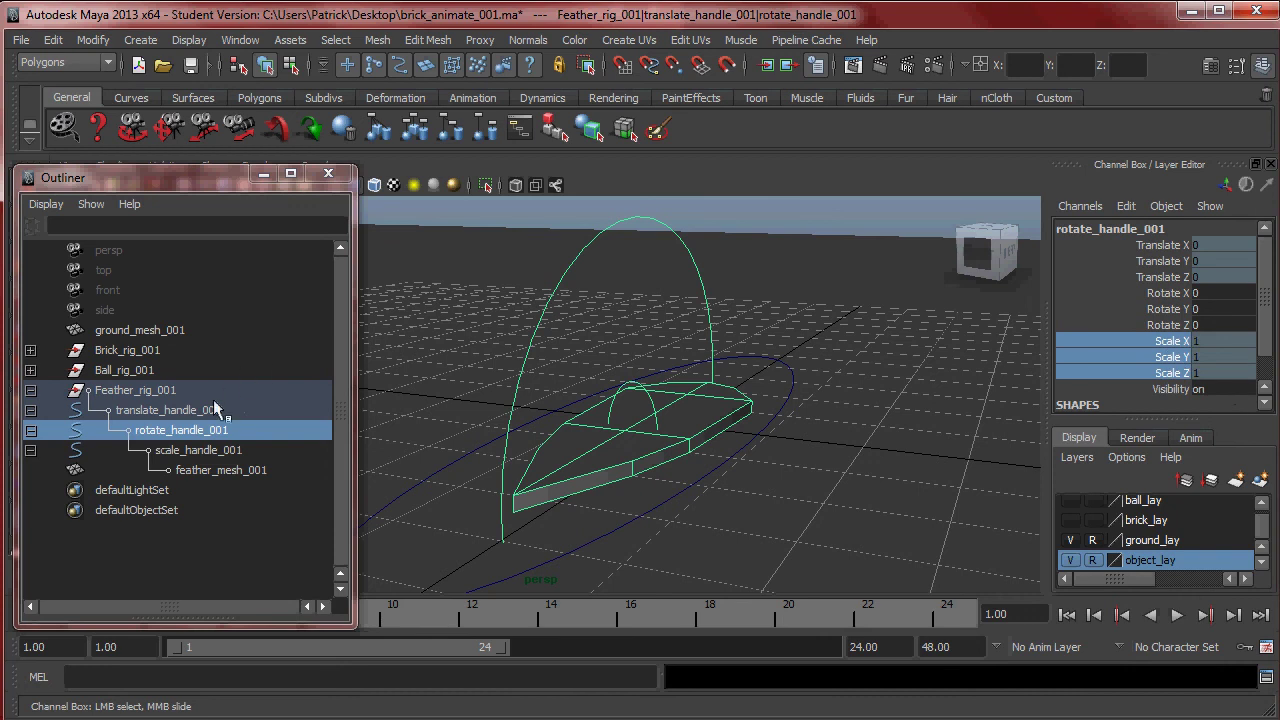
# Lock the rotate and scale channels of the feather rig's translate_handle_001
pyautogui.click(198, 418)
pyautogui.moveTo(1160, 293); pyautogui.dragTo(1160, 370)
pyautogui.rightClick(1167, 320)
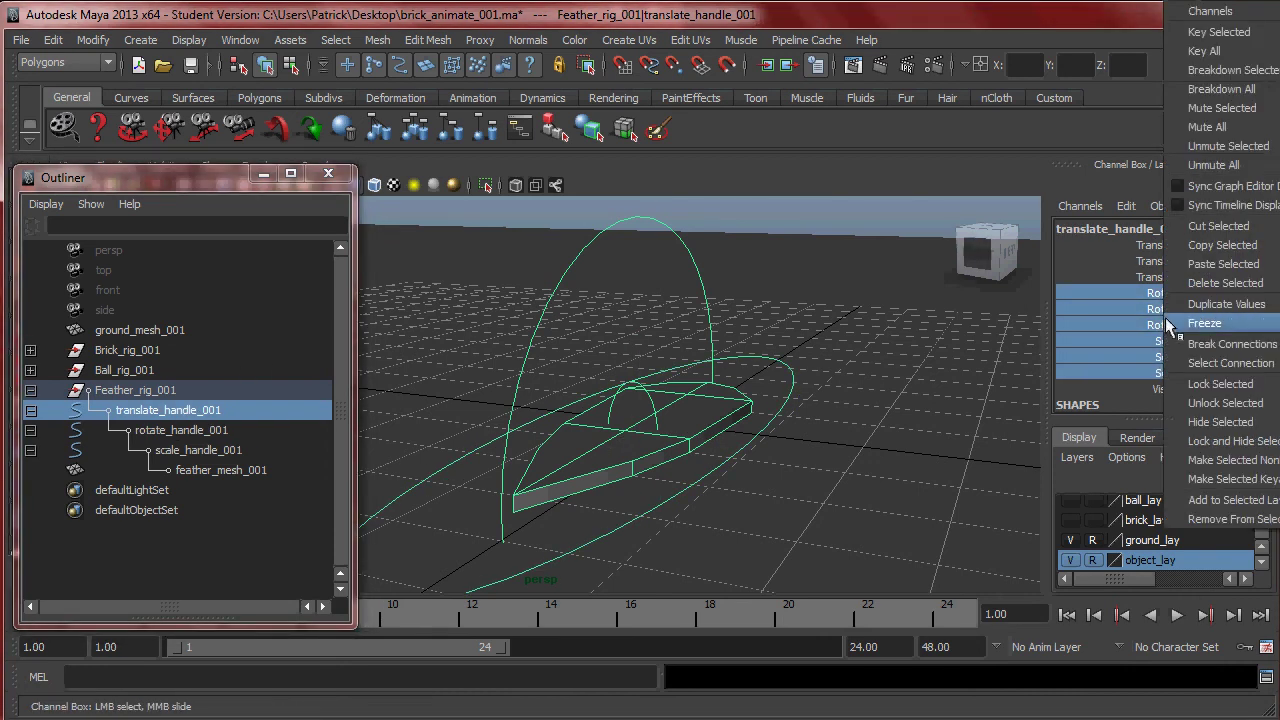
pyautogui.click(1220, 384)
# Test the feather rig's locked handles with the Move tool and undo the trial move
pyautogui.click(710, 305)
pyautogui.click(711, 306)
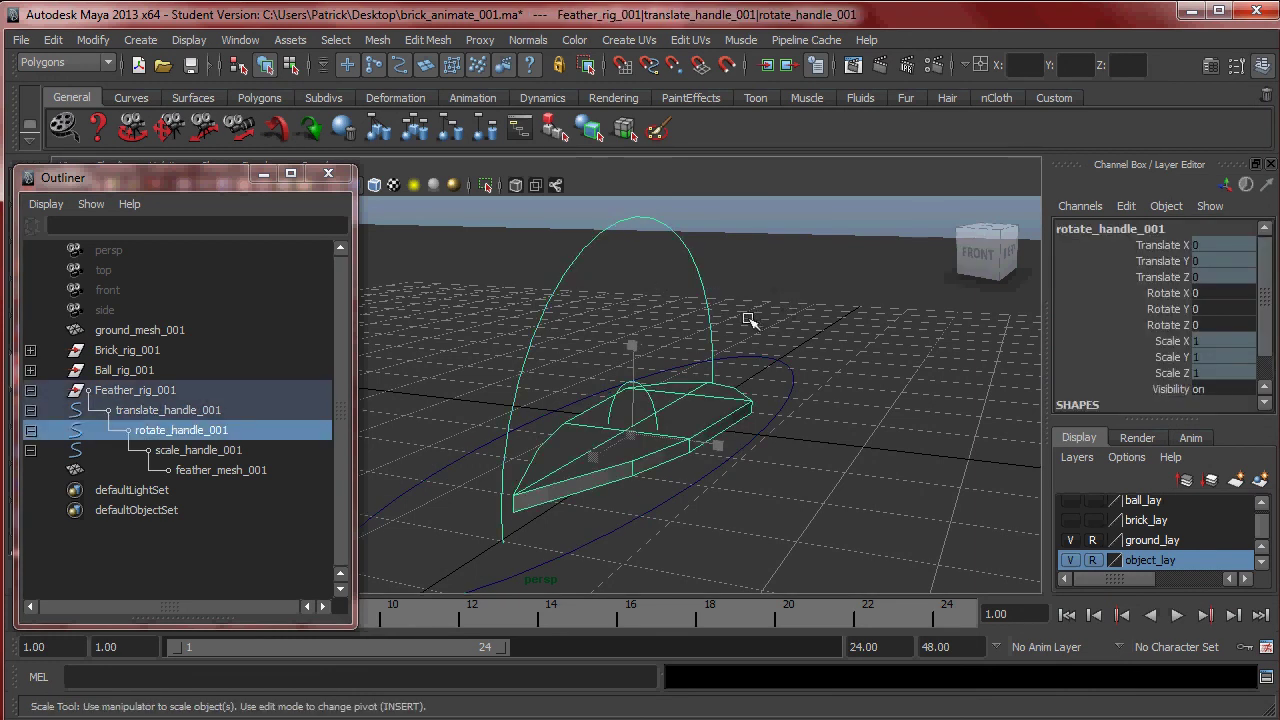
pyautogui.press('w')
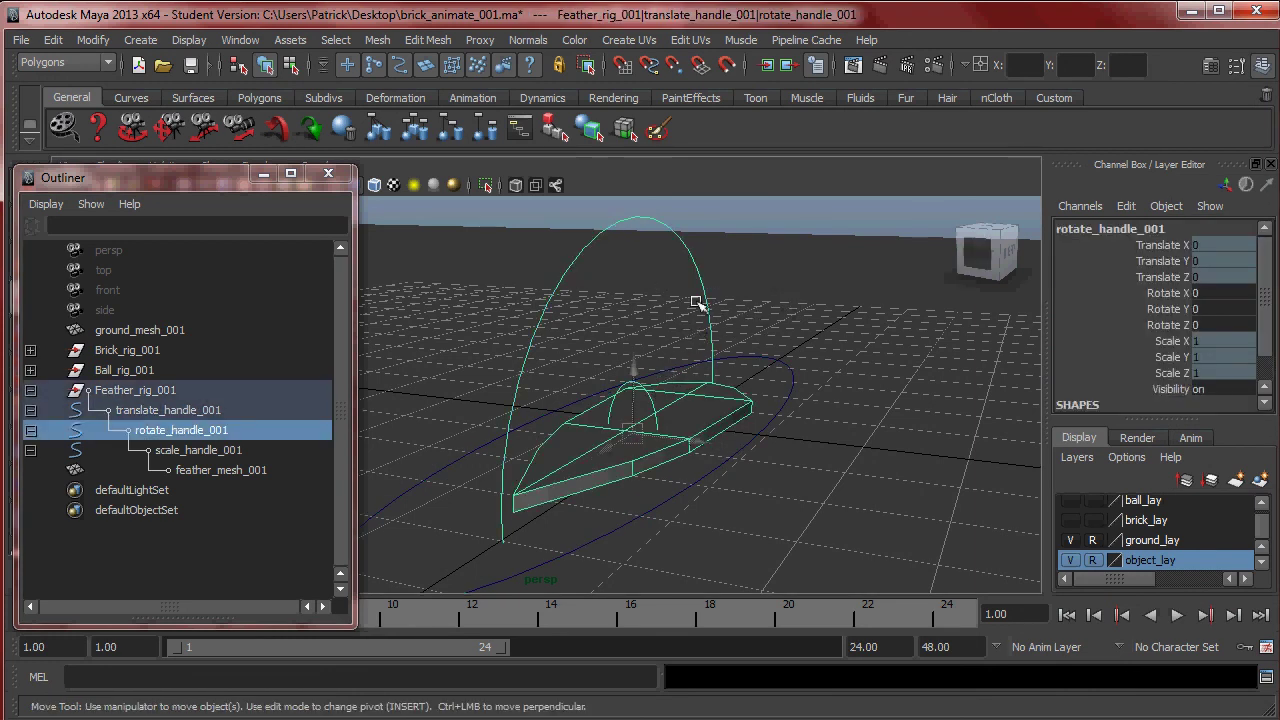
pyautogui.press('Up')
pyautogui.moveTo(625, 441); pyautogui.dragTo(651, 417)
pyautogui.hotkey('ctrl', 'z')
pyautogui.keyDown('alt'); pyautogui.moveTo(832, 372); pyautogui.dragTo(708, 309); pyautogui.keyUp('alt')
pyautogui.press('Down')
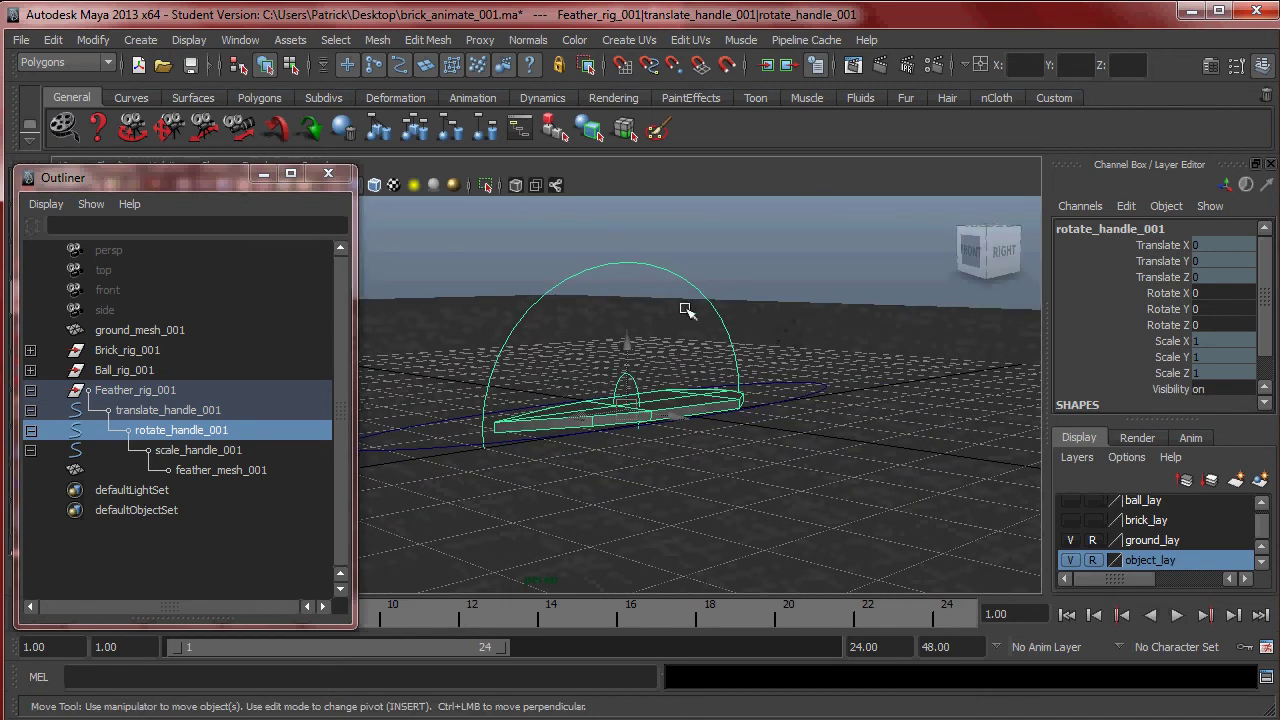
pyautogui.keyDown('alt'); pyautogui.moveTo(780, 349); pyautogui.dragTo(775, 336); pyautogui.keyUp('alt')
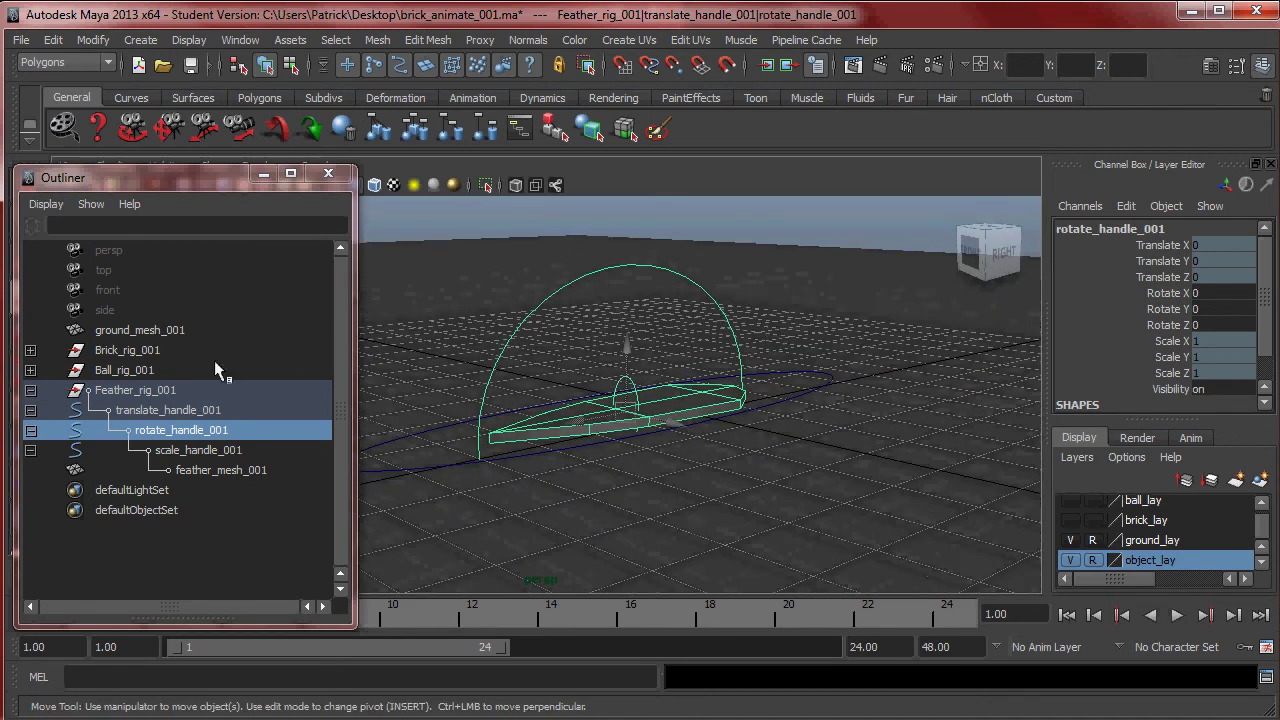
# Create a display layer from the selected Feather_rig_001 group and name it feather_lay
pyautogui.click(31, 390)
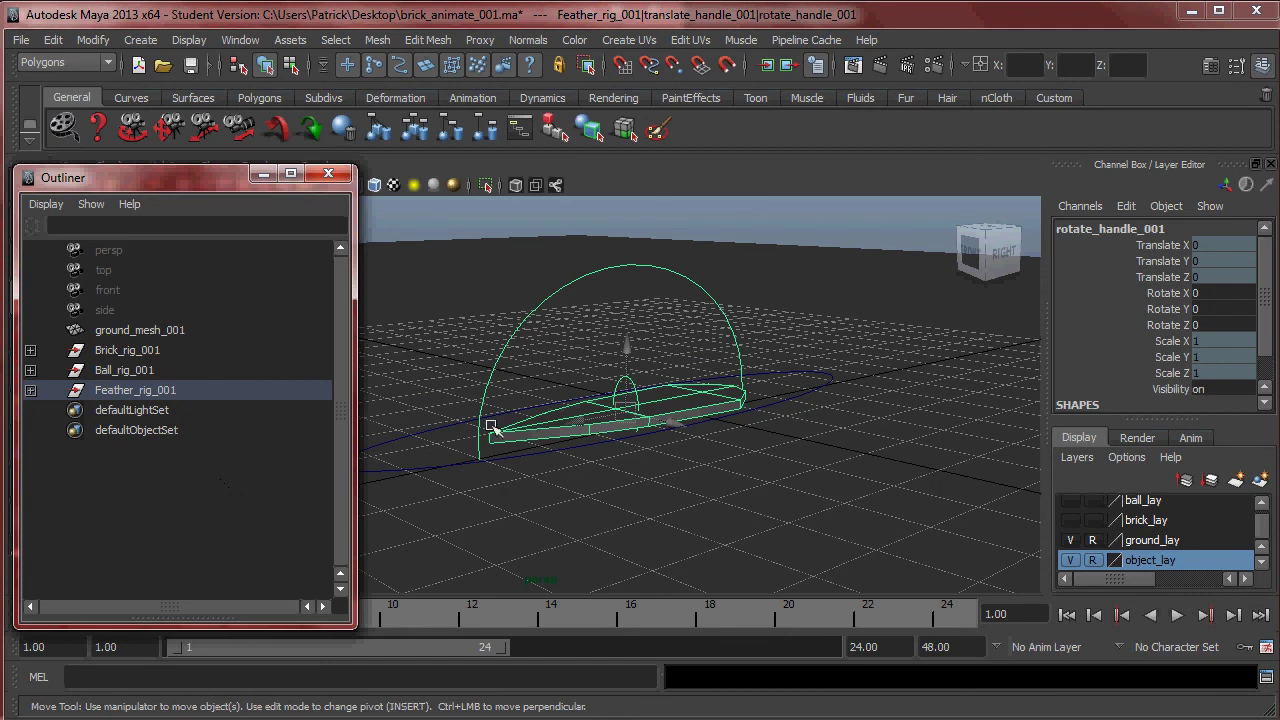
pyautogui.click(829, 262)
pyautogui.keyDown('alt'); pyautogui.moveTo(757, 412); pyautogui.dragTo(770, 396); pyautogui.keyUp('alt')
pyautogui.click(131, 389)
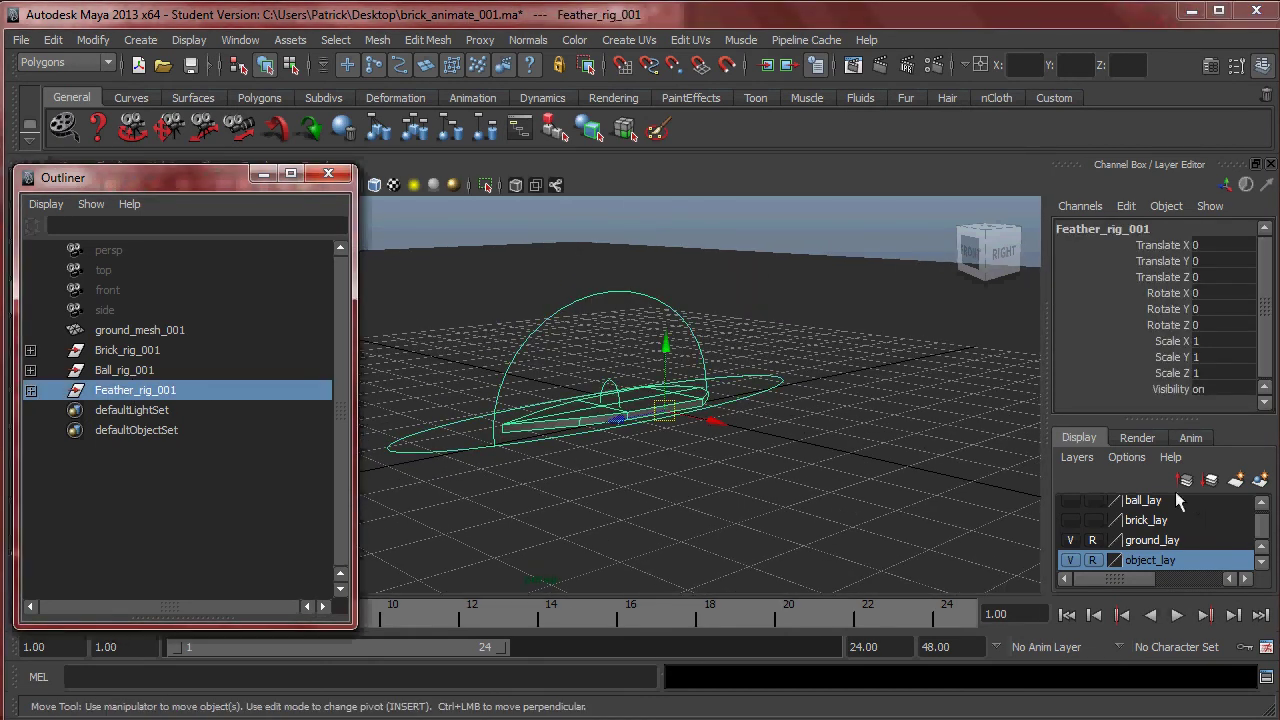
pyautogui.click(1079, 458)
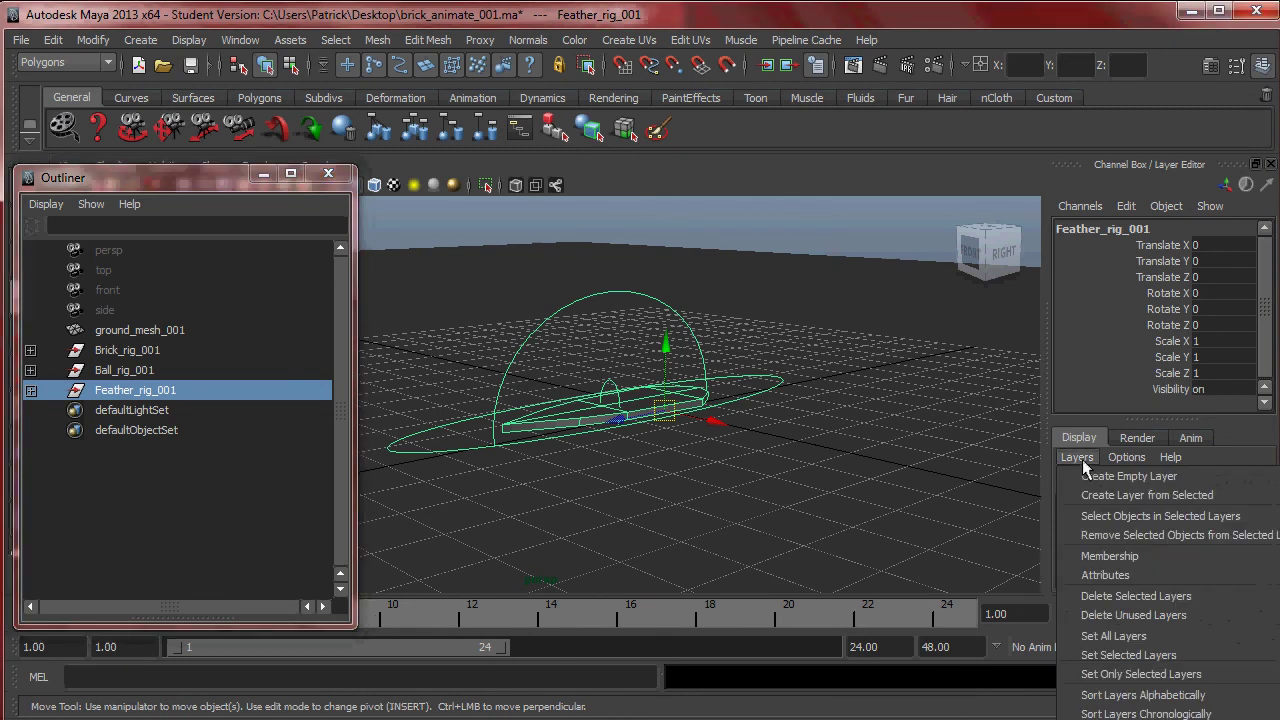
pyautogui.click(1133, 487)
pyautogui.doubleClick(1138, 500)
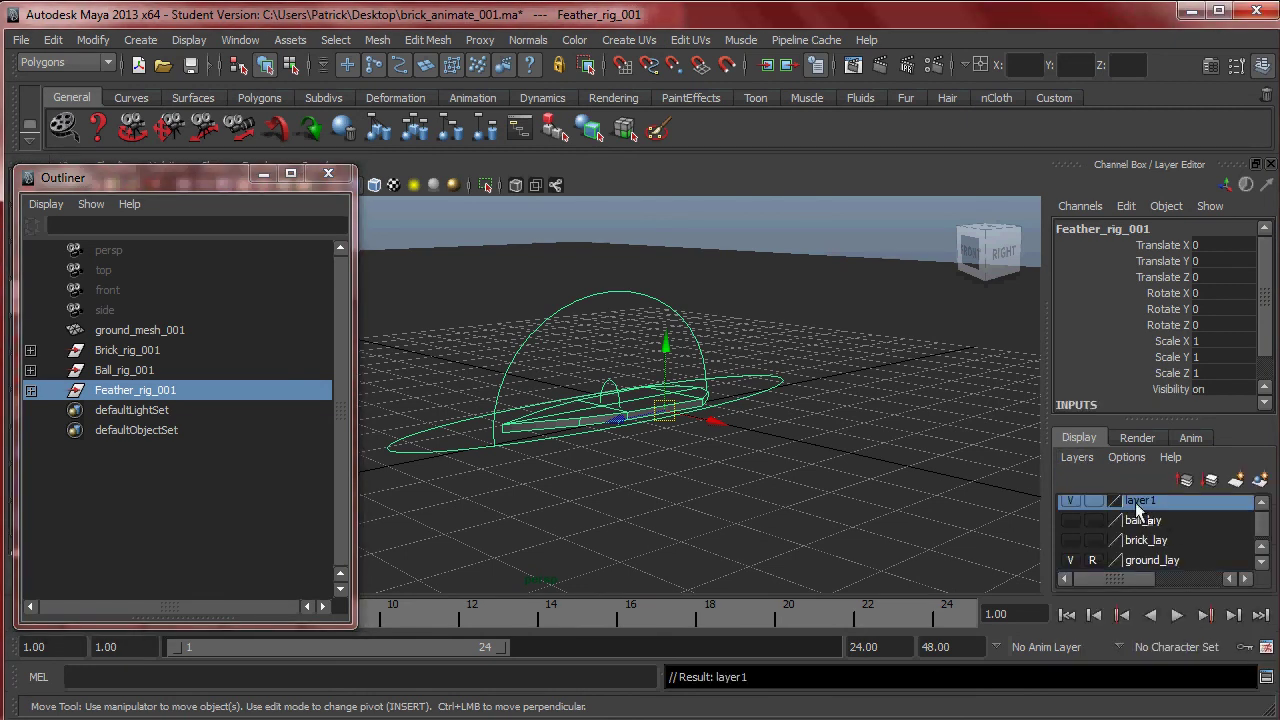
pyautogui.write('feather_')
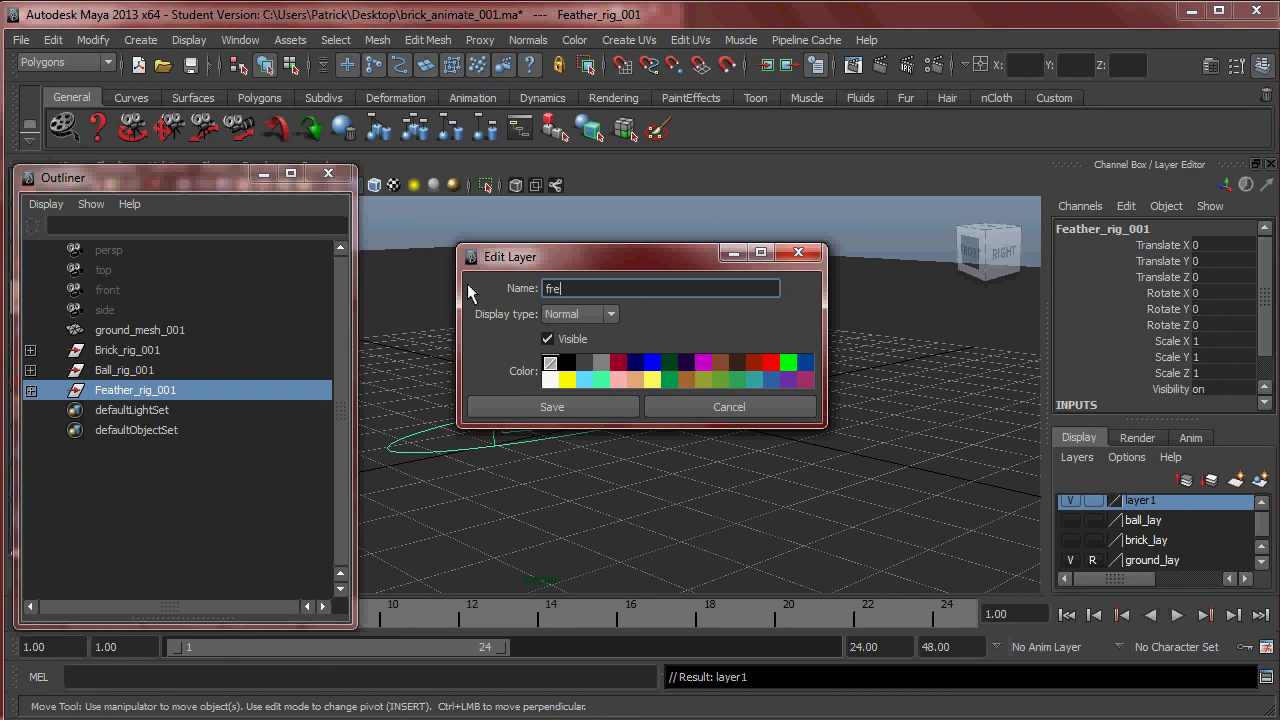
pyautogui.write('lay')
pyautogui.click(586, 404)
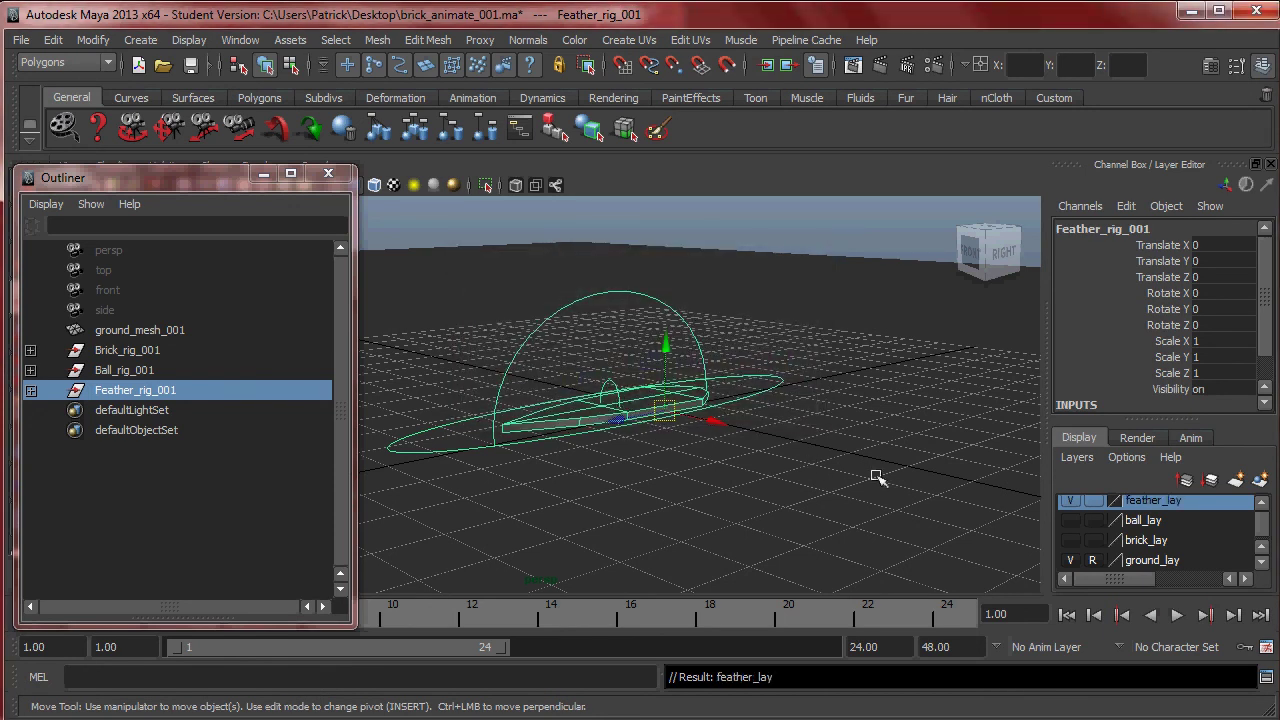
# Check the visibility of feather_lay and review the rig groups and the channels of the feather rig's handles
pyautogui.keyDown('alt'); pyautogui.moveTo(737, 398); pyautogui.dragTo(755, 443); pyautogui.keyUp('alt')
pyautogui.click(663, 283)
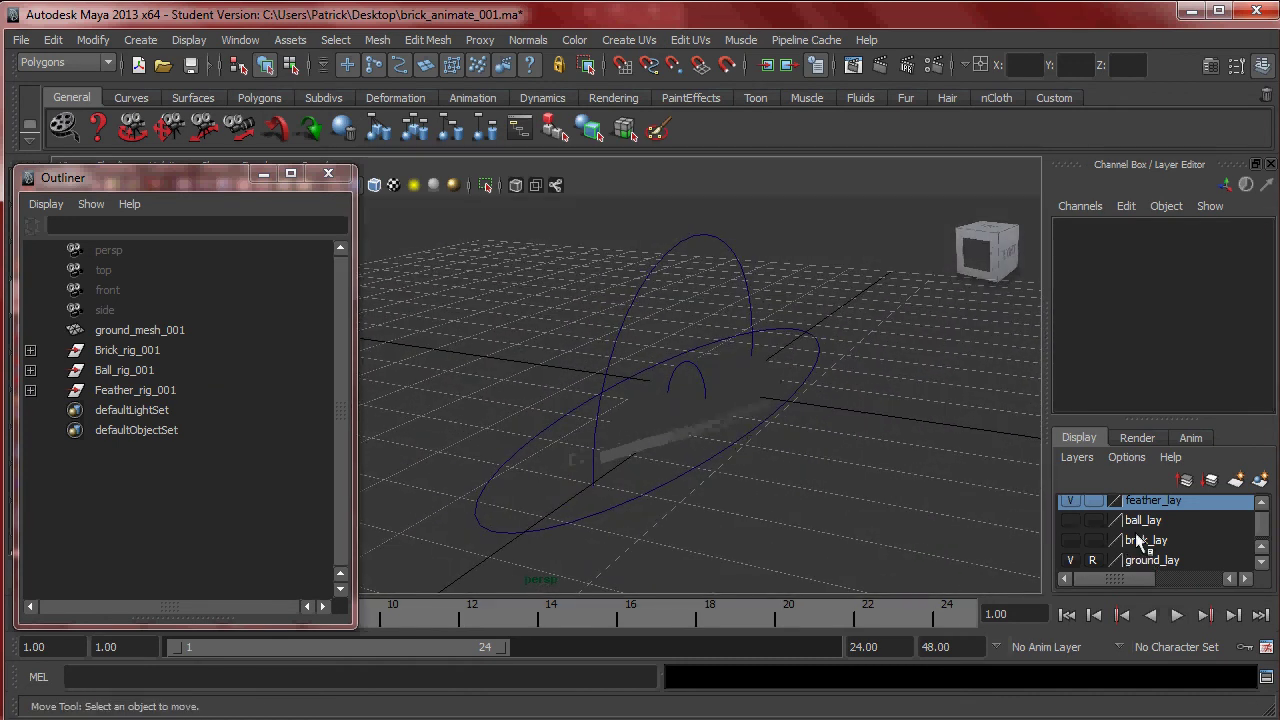
pyautogui.scroll(1, 1120, 530)
pyautogui.click(1070, 506)
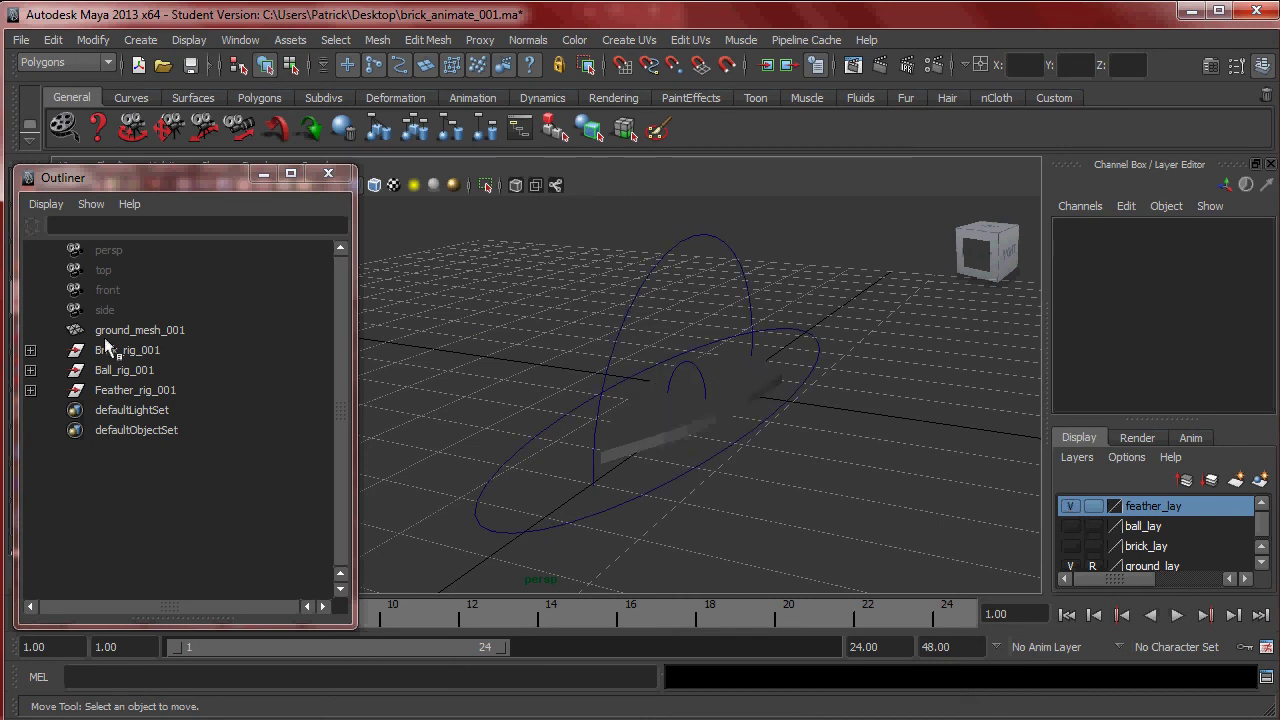
pyautogui.click(135, 370)
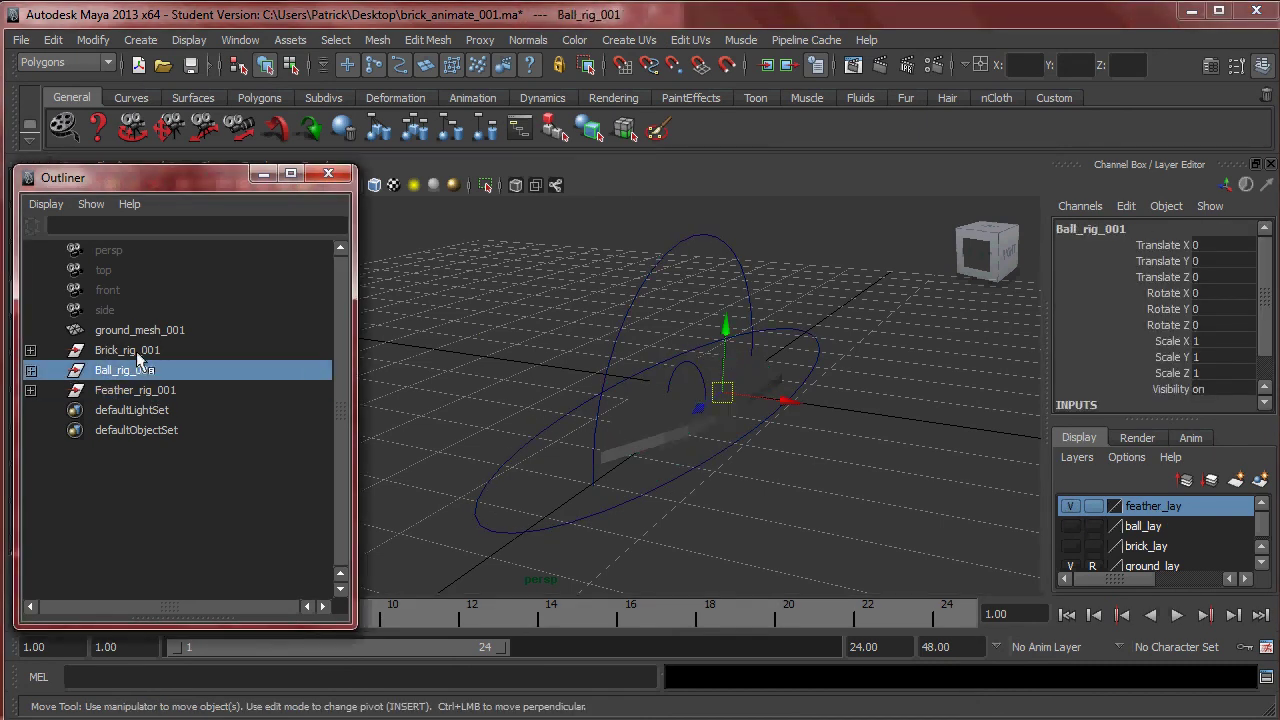
pyautogui.click(130, 350)
pyautogui.click(154, 395)
pyautogui.click(30, 390)
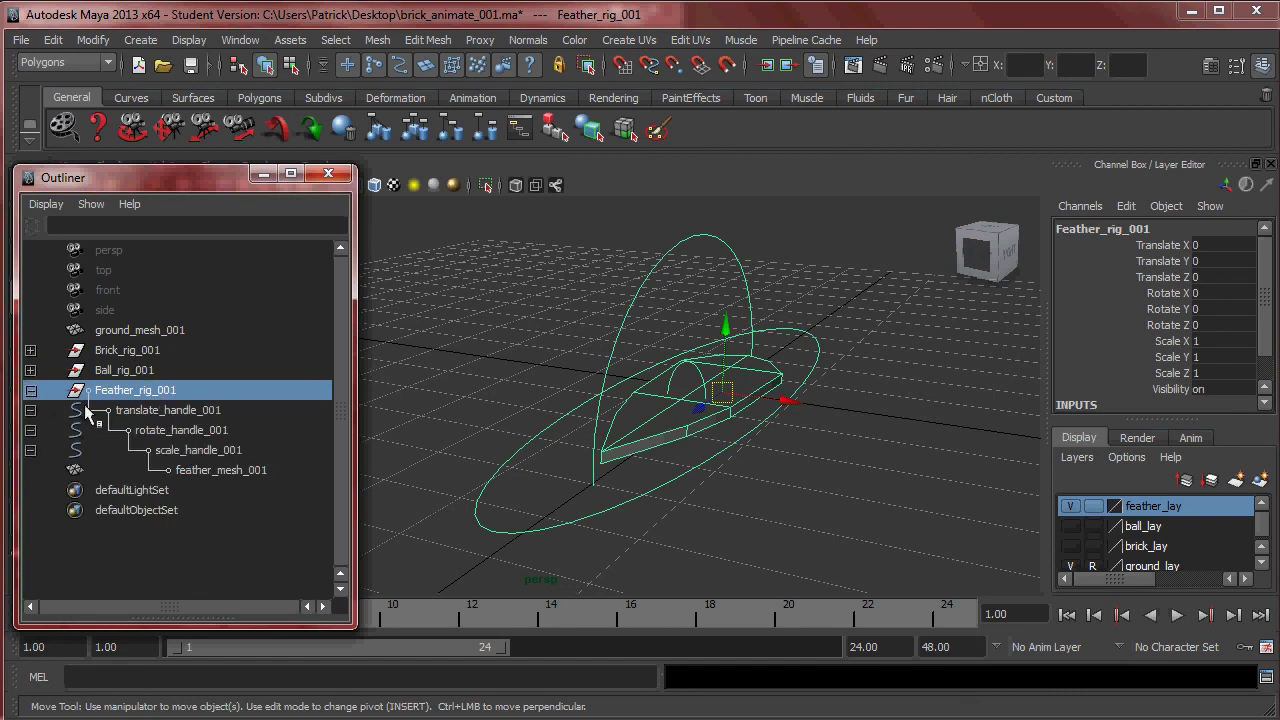
pyautogui.click(186, 412)
pyautogui.click(190, 430)
pyautogui.click(205, 450)
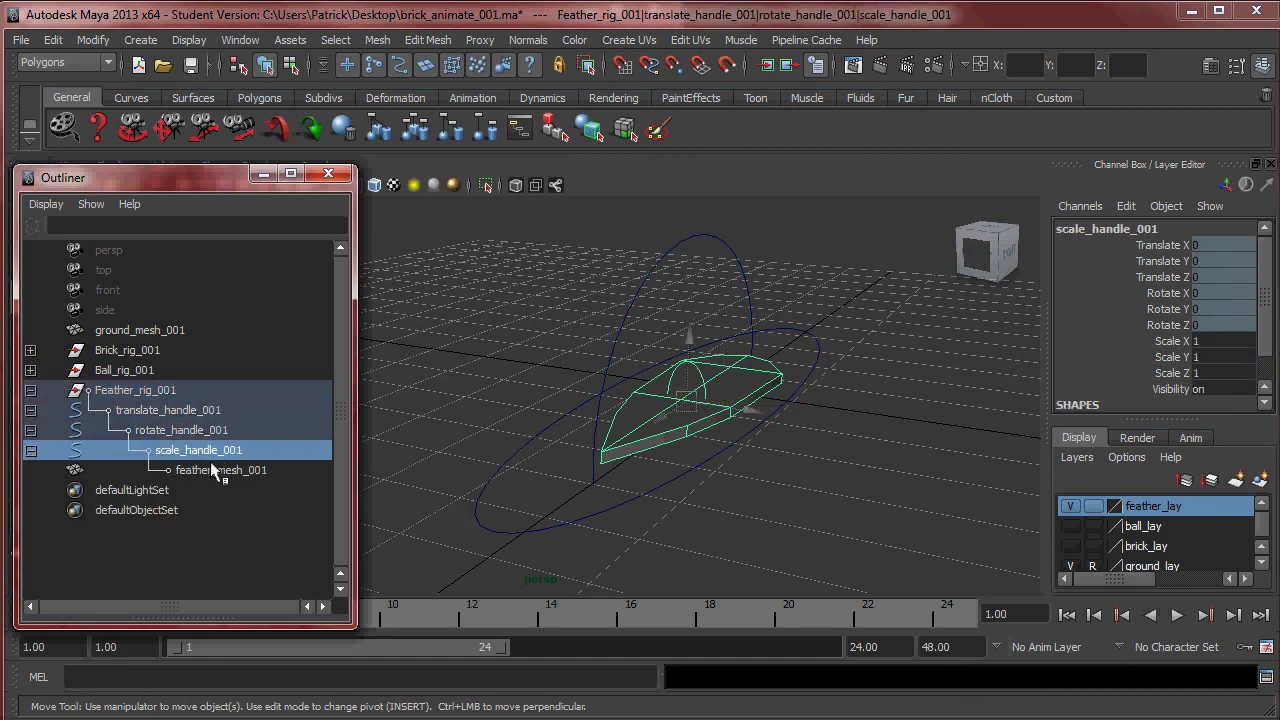
# Lock the translate, rotate and scale channels of feather_mesh_001
pyautogui.click(212, 468)
pyautogui.moveTo(1150, 245); pyautogui.dragTo(1163, 370)
pyautogui.rightClick(1160, 345)
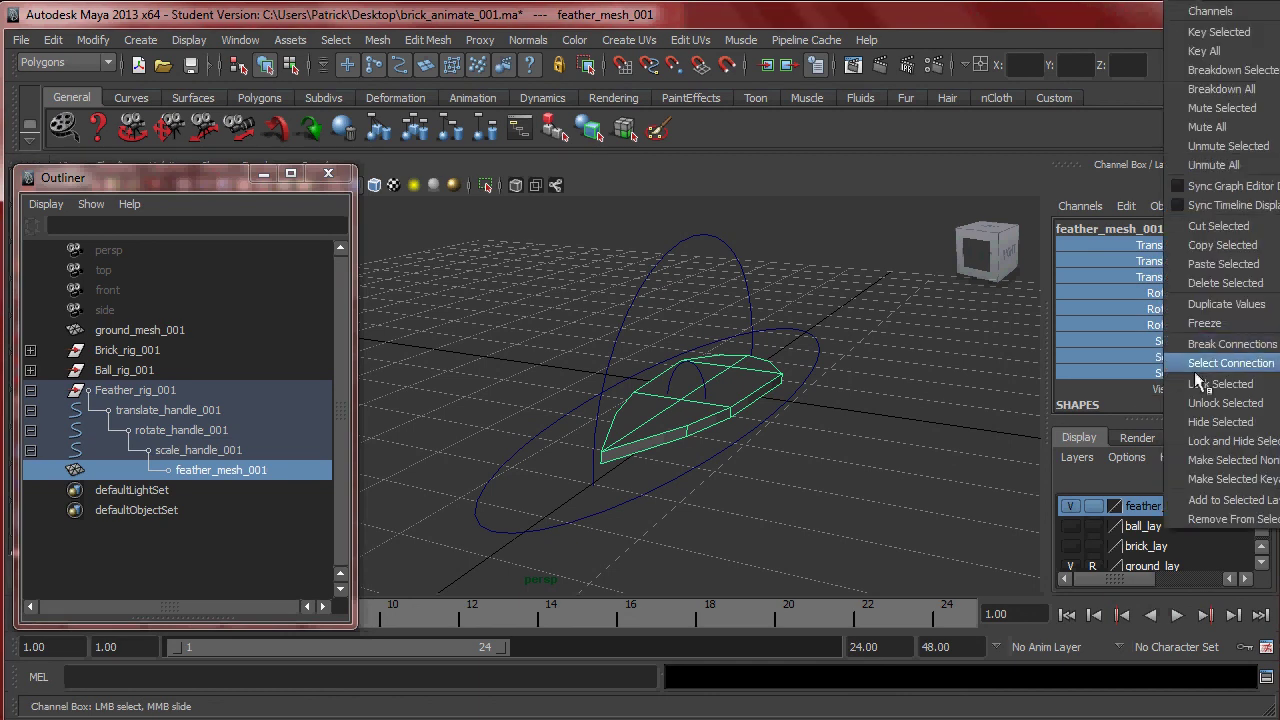
pyautogui.click(1190, 363)
# Examine the finished feather rig from several angles and collapse the Feather_rig_001 hierarchy
pyautogui.click(752, 372)
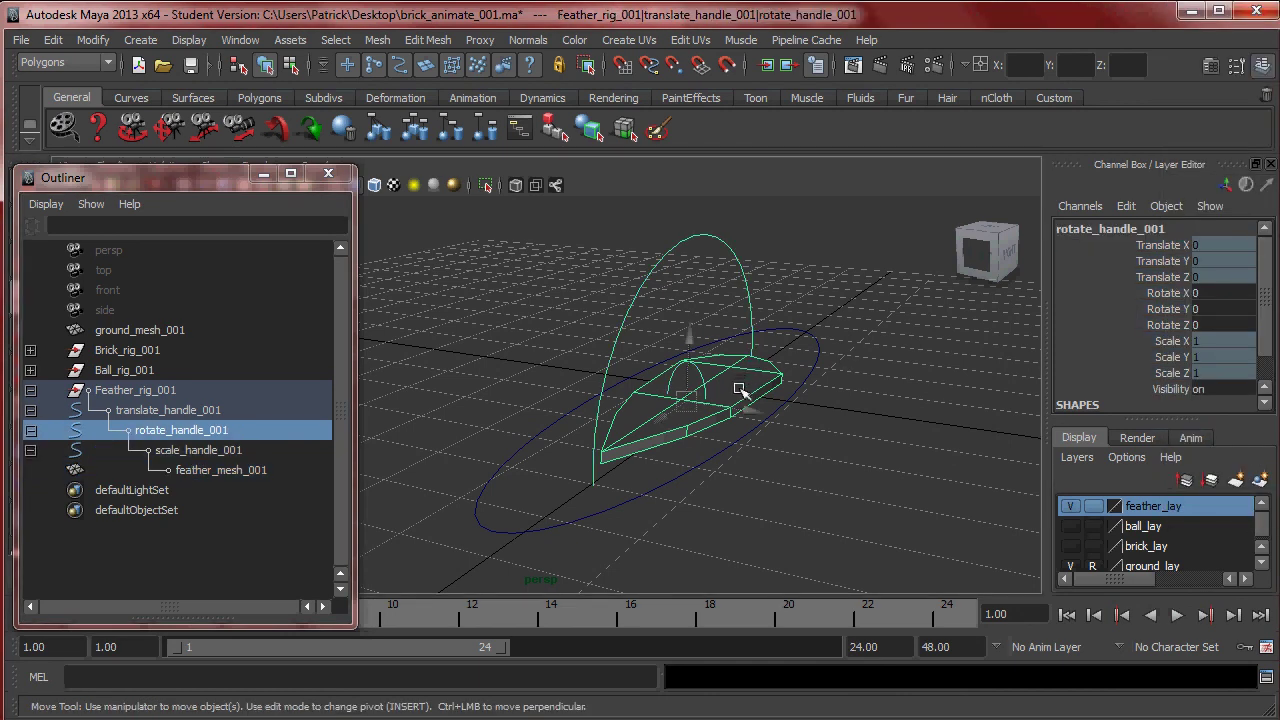
pyautogui.click(773, 374)
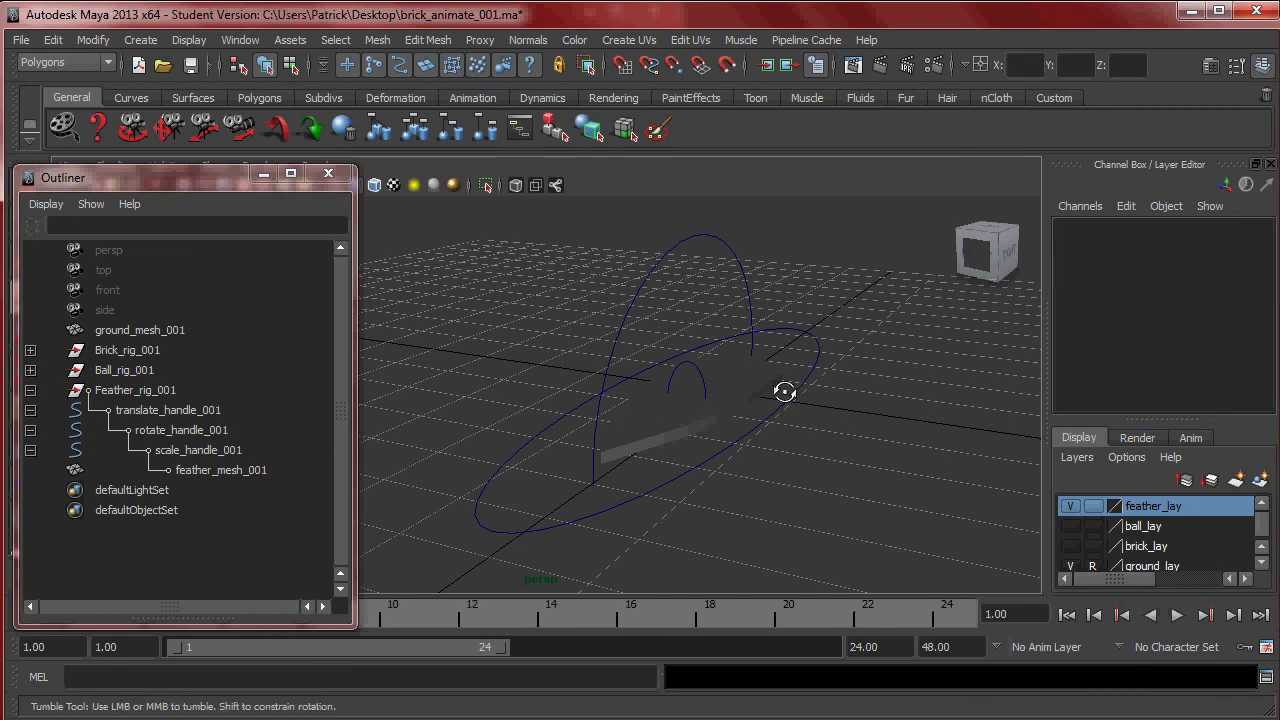
pyautogui.keyDown('alt'); pyautogui.moveTo(735, 407); pyautogui.dragTo(575, 372); pyautogui.keyUp('alt')
pyautogui.scroll(-3, 655, 395)
pyautogui.keyDown('alt'); pyautogui.moveTo(575, 372); pyautogui.dragTo(600, 406, button='middle'); pyautogui.keyUp('alt')
pyautogui.keyDown('alt'); pyautogui.moveTo(600, 406); pyautogui.dragTo(768, 405); pyautogui.keyUp('alt')
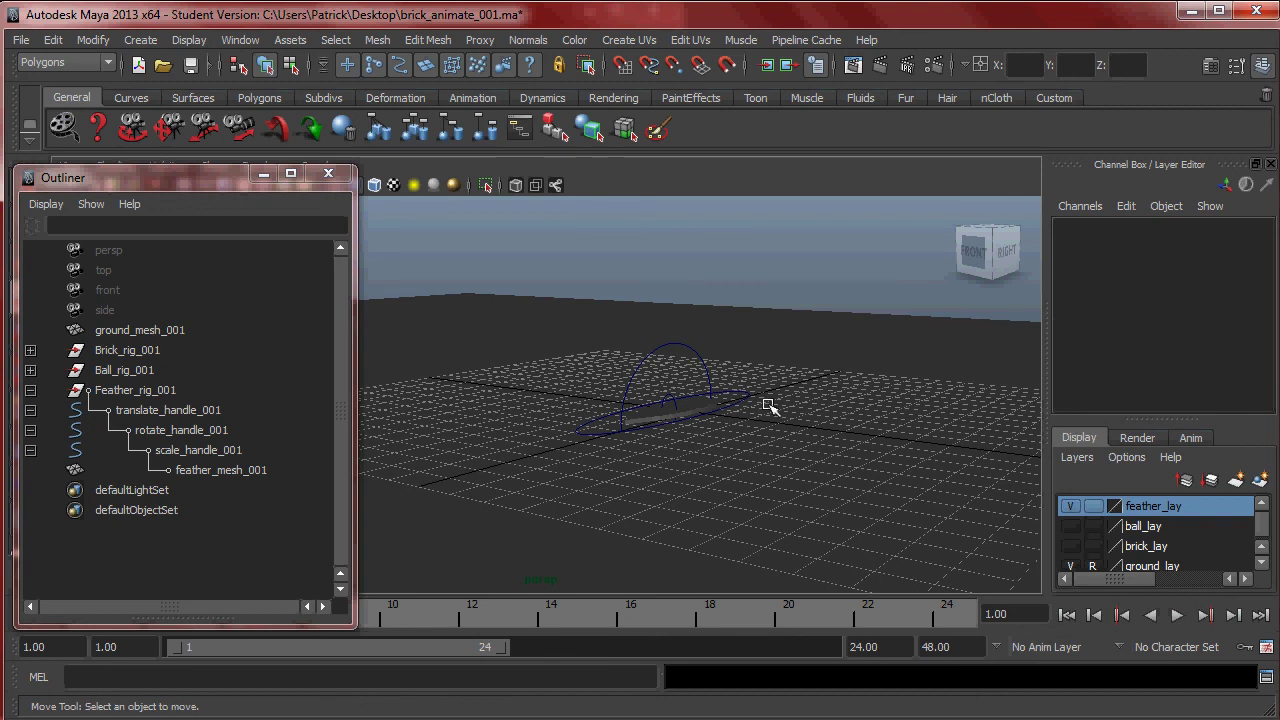
pyautogui.click(30, 391)
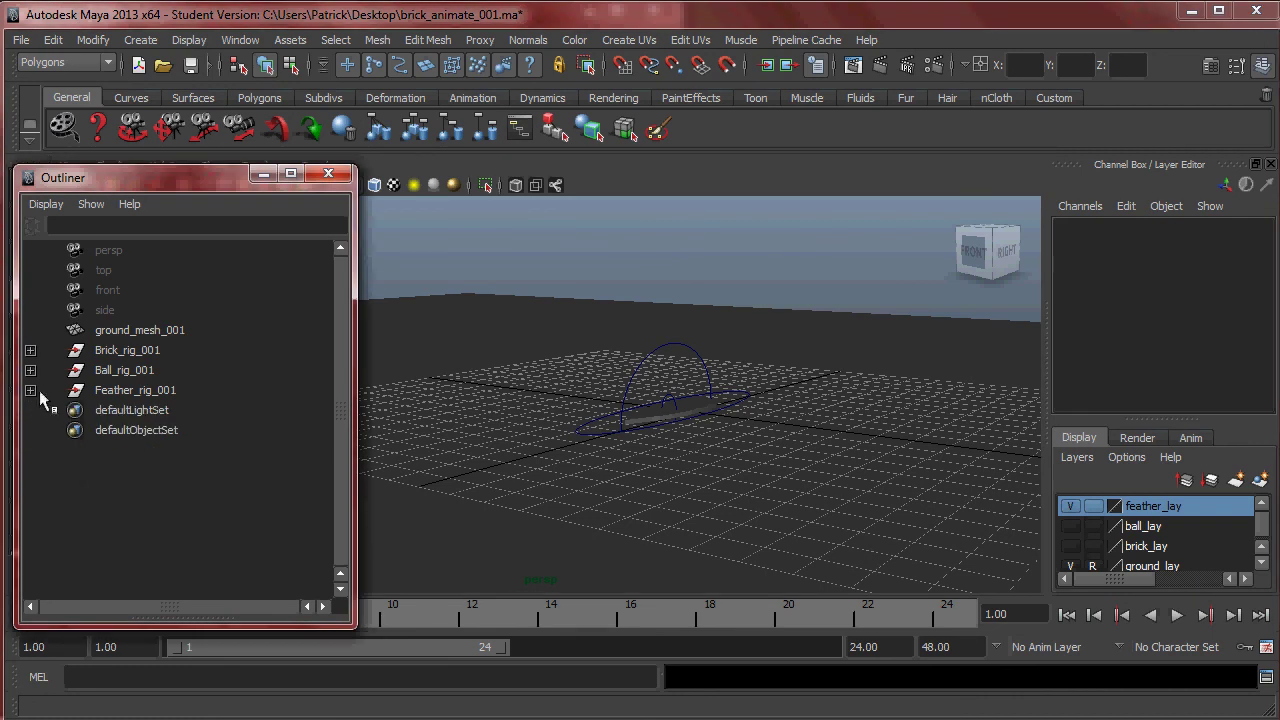
pyautogui.click(715, 284)
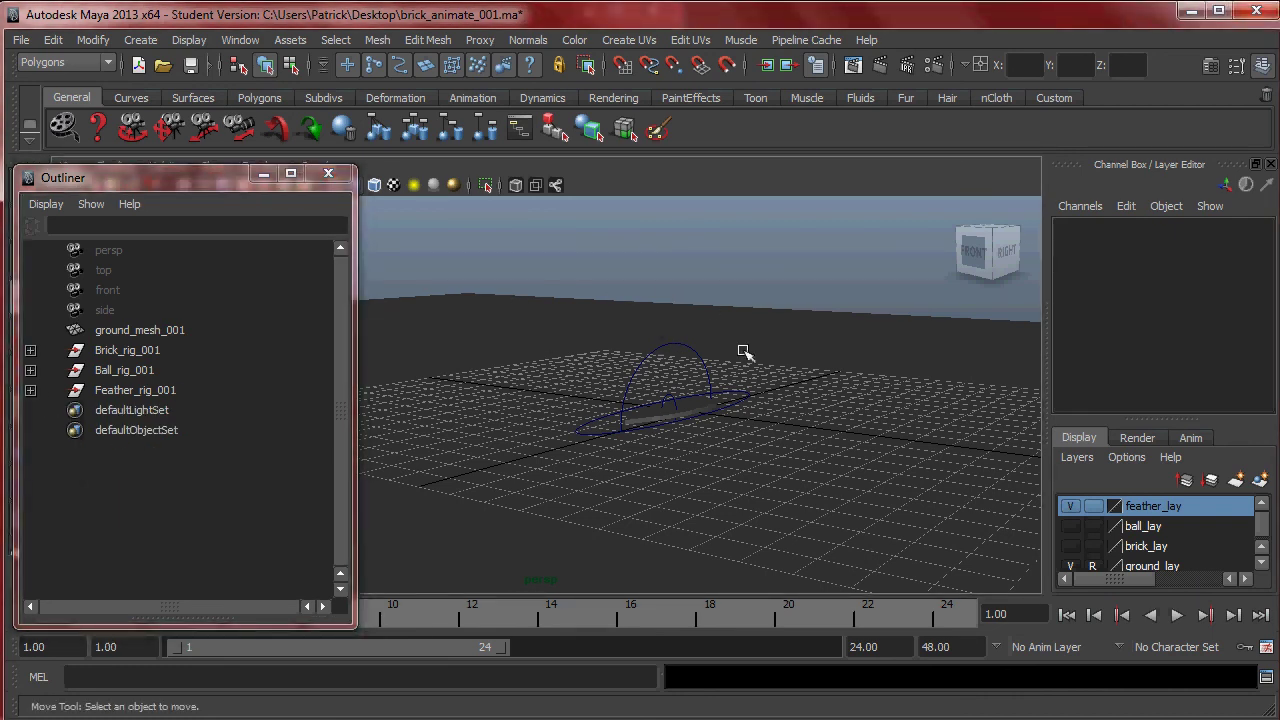
pyautogui.keyDown('alt'); pyautogui.moveTo(743, 383); pyautogui.dragTo(624, 392); pyautogui.keyUp('alt')
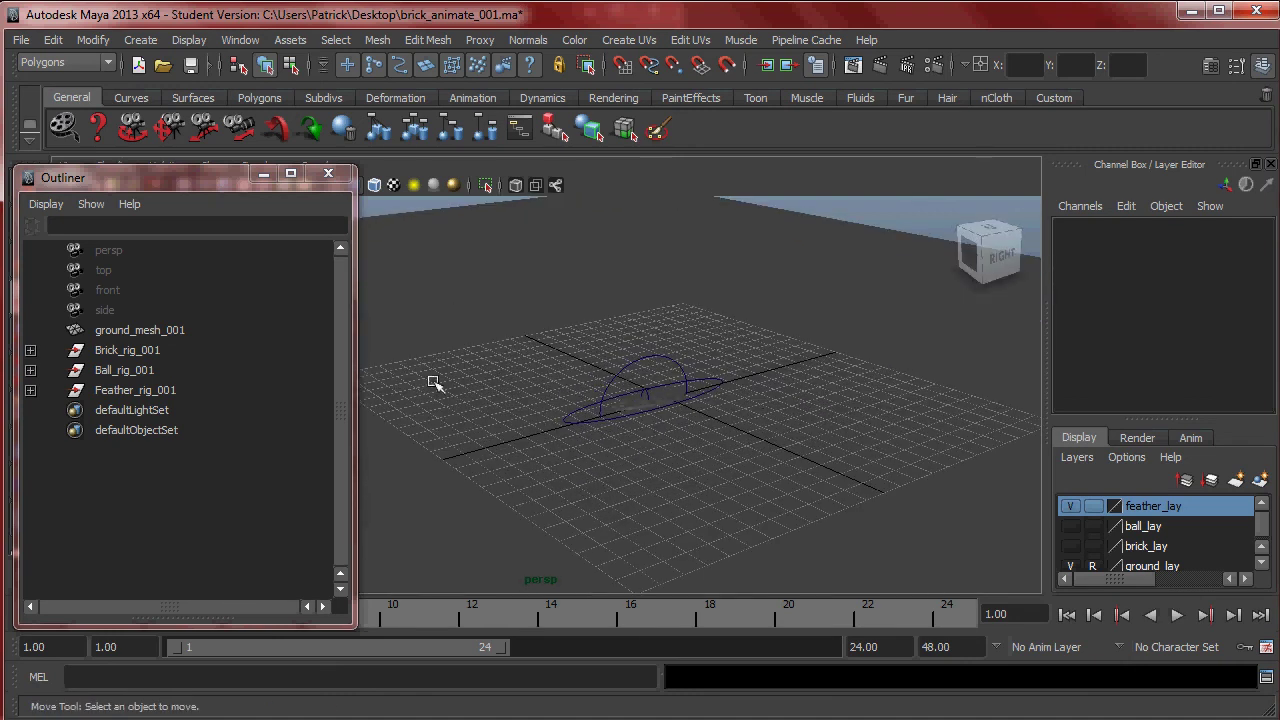